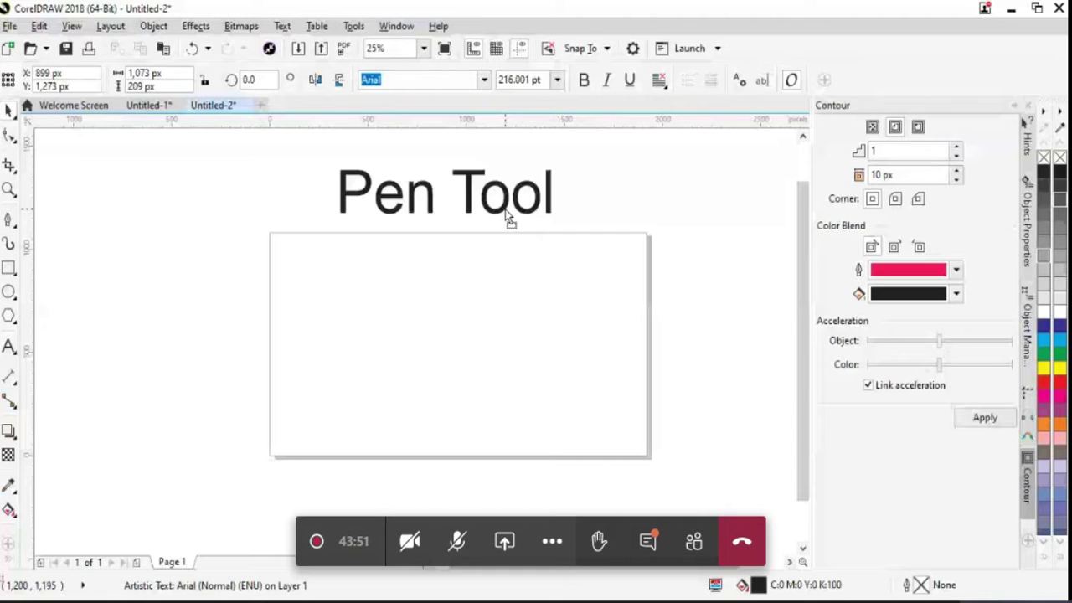
- Activate the Pen tool among the curve-drawing tools
click(9, 218)
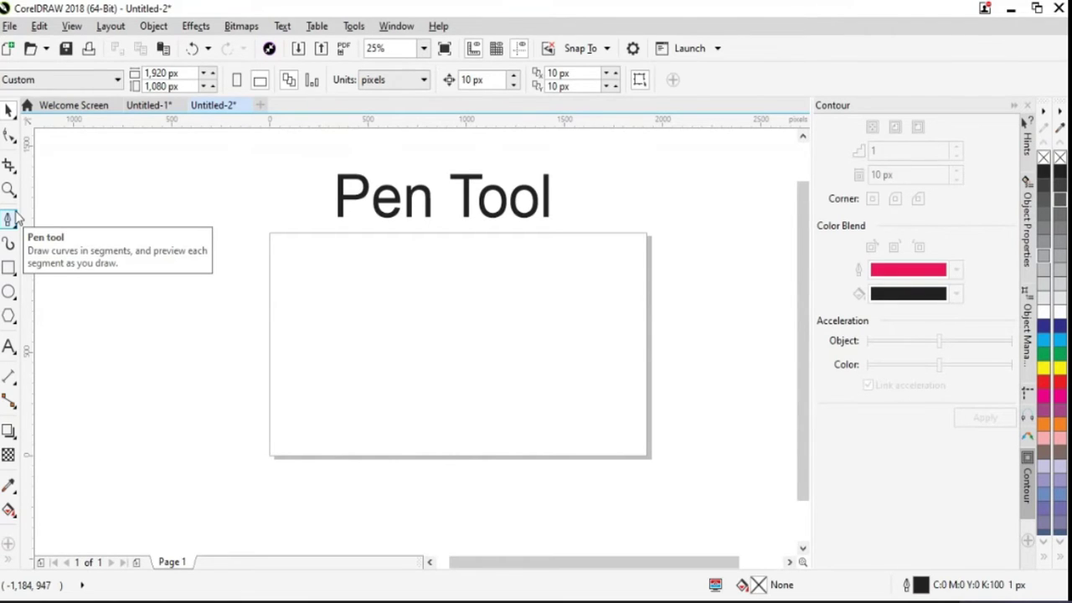
click(14, 218)
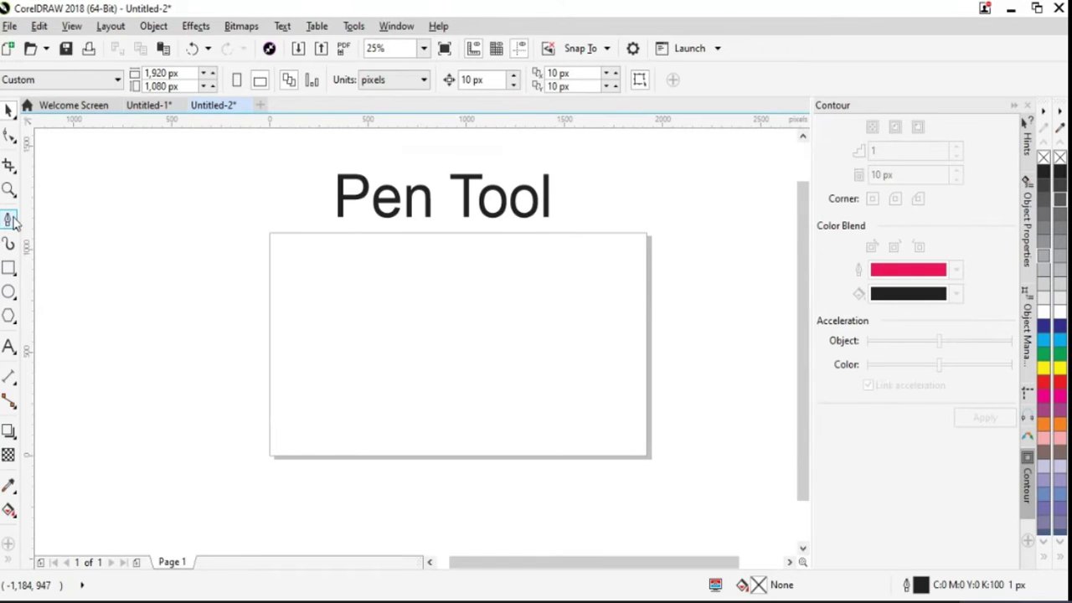
click(47, 275)
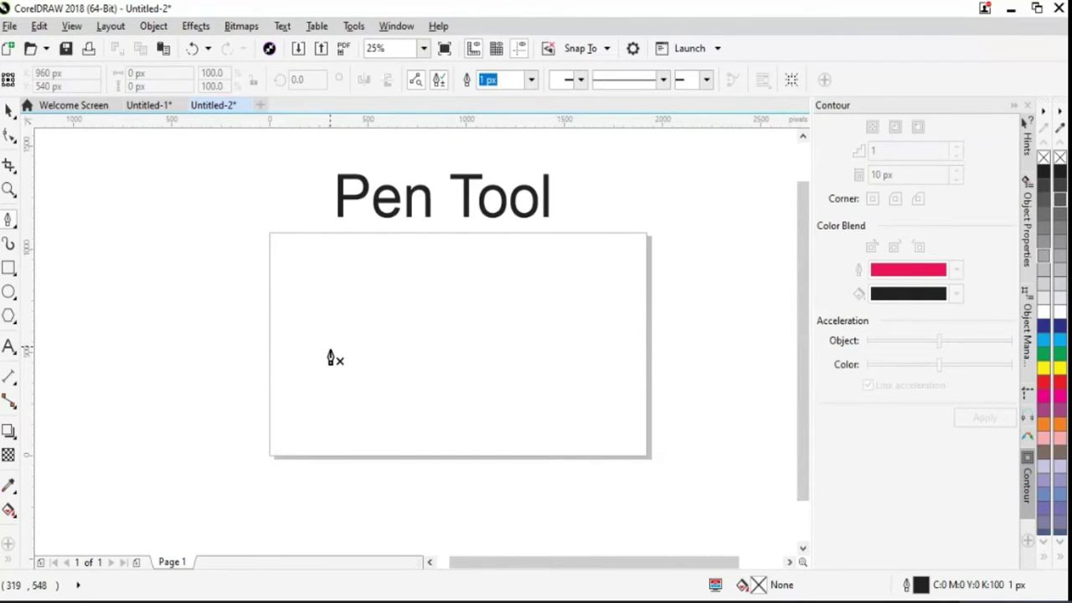
click(10, 219)
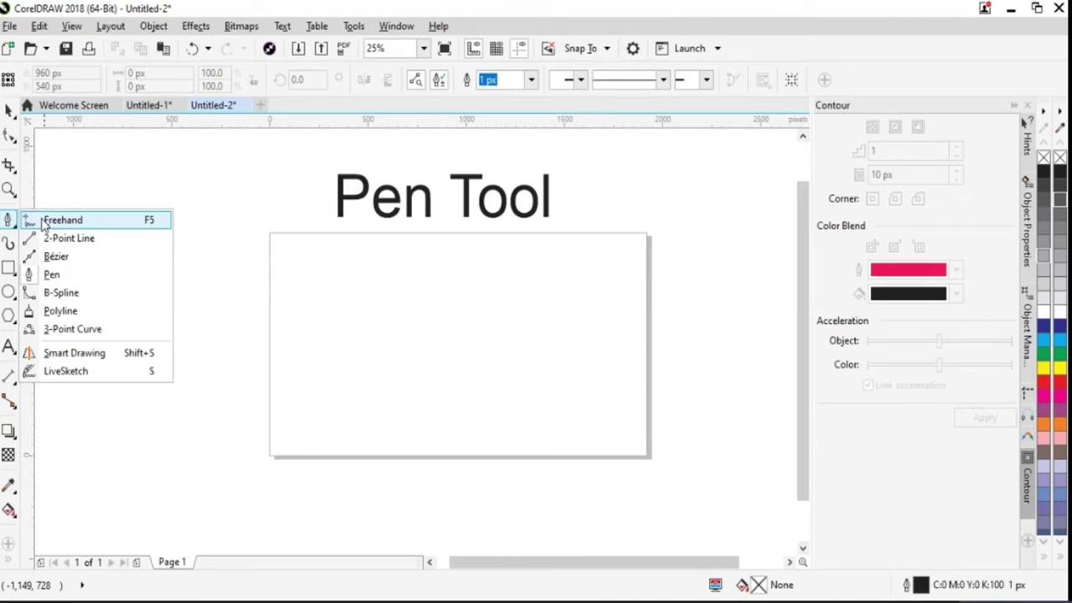
click(67, 279)
- Draw a curved segment in the left half of the page with the Pen tool and remove it
click(357, 290)
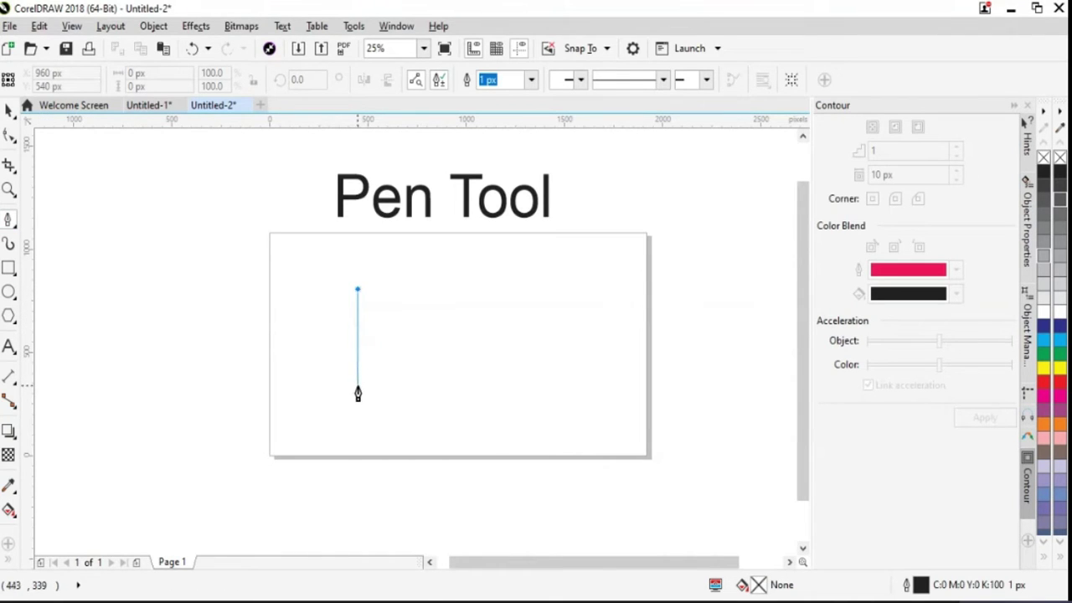
drag(357, 386, 391, 463)
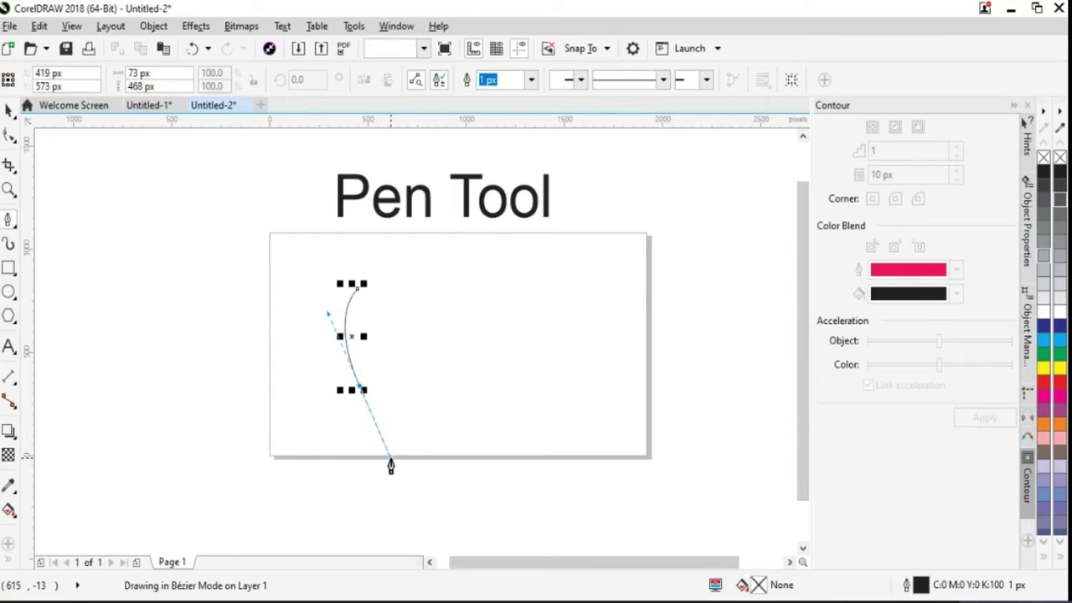
key(Escape)
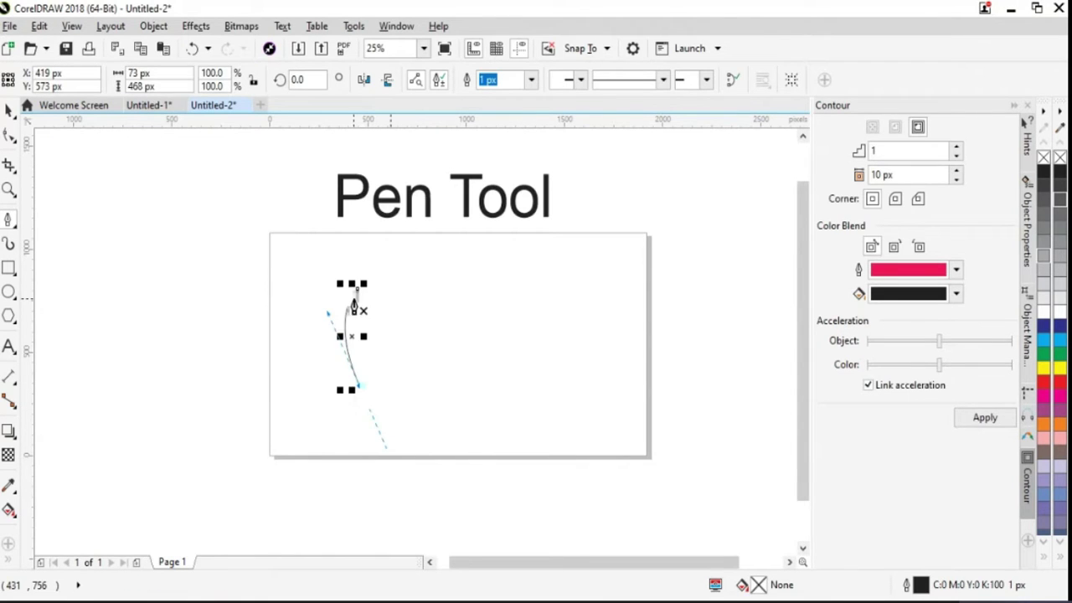
key(Delete)
- Draw a four-sided outline about 552 by 668 px in the page's left half with the Pen tool, and undo all its segments
click(360, 287)
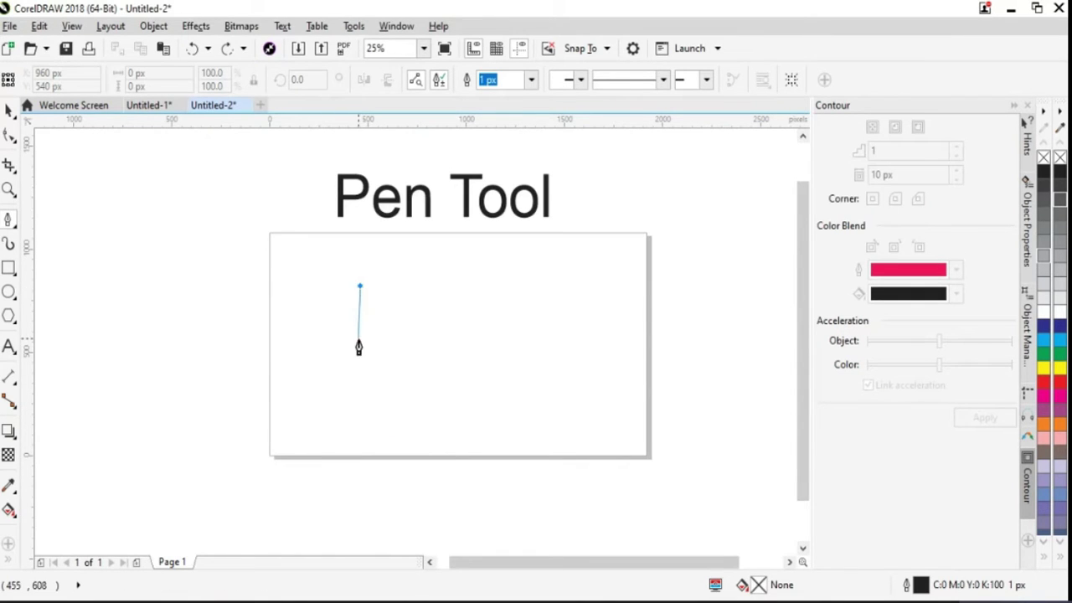
double_click(361, 411)
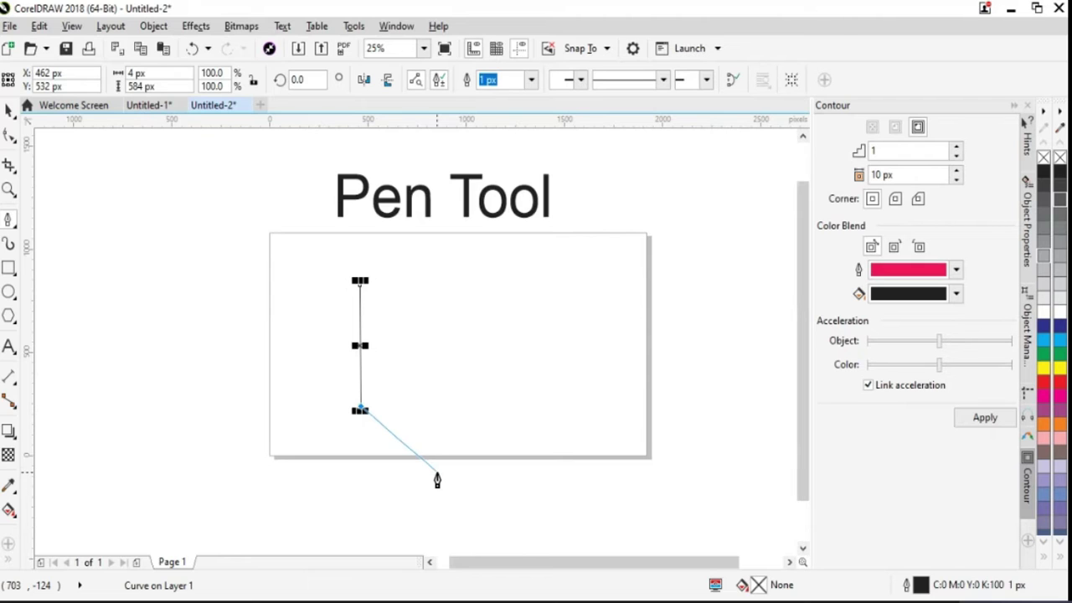
click(471, 409)
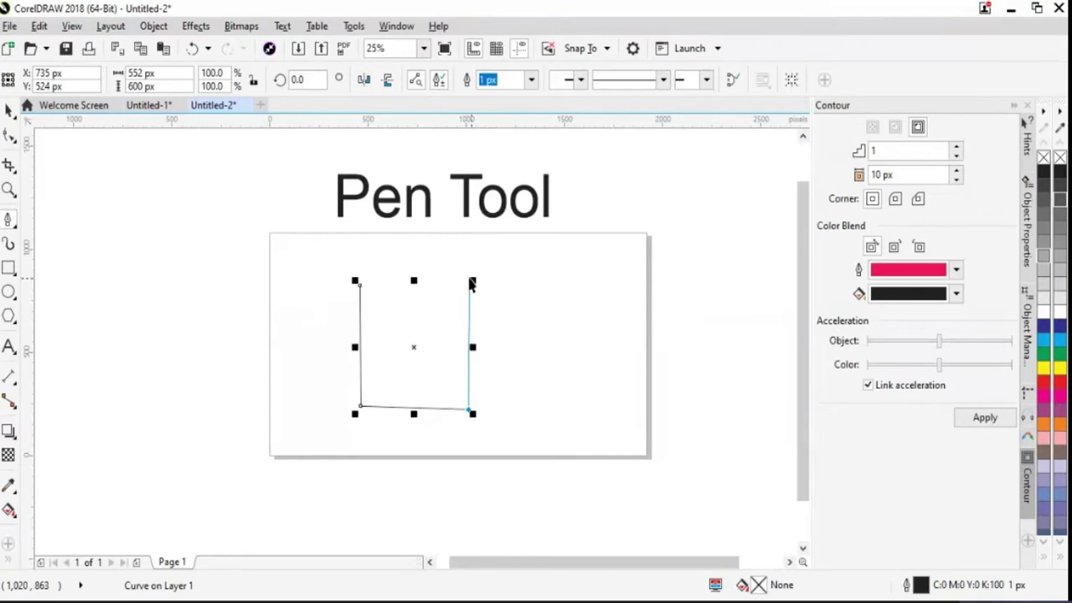
click(469, 278)
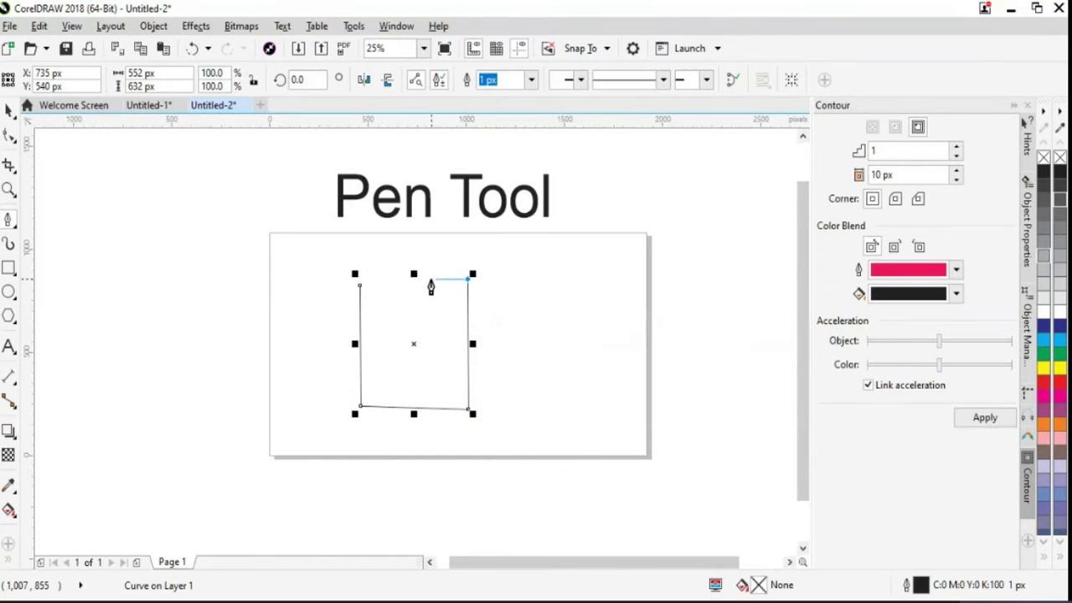
click(357, 274)
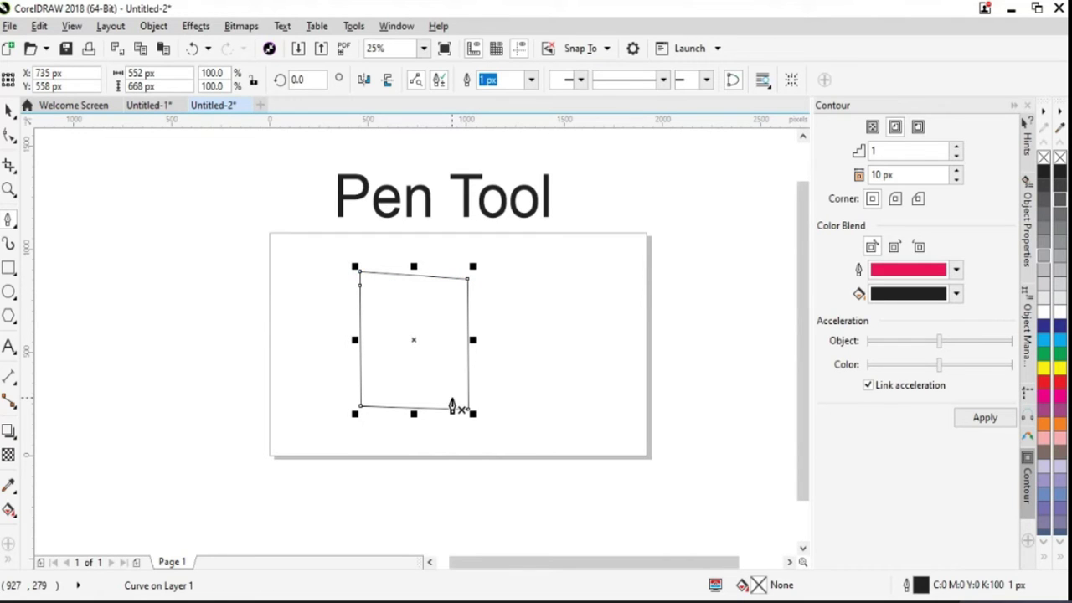
key(ctrl+z)
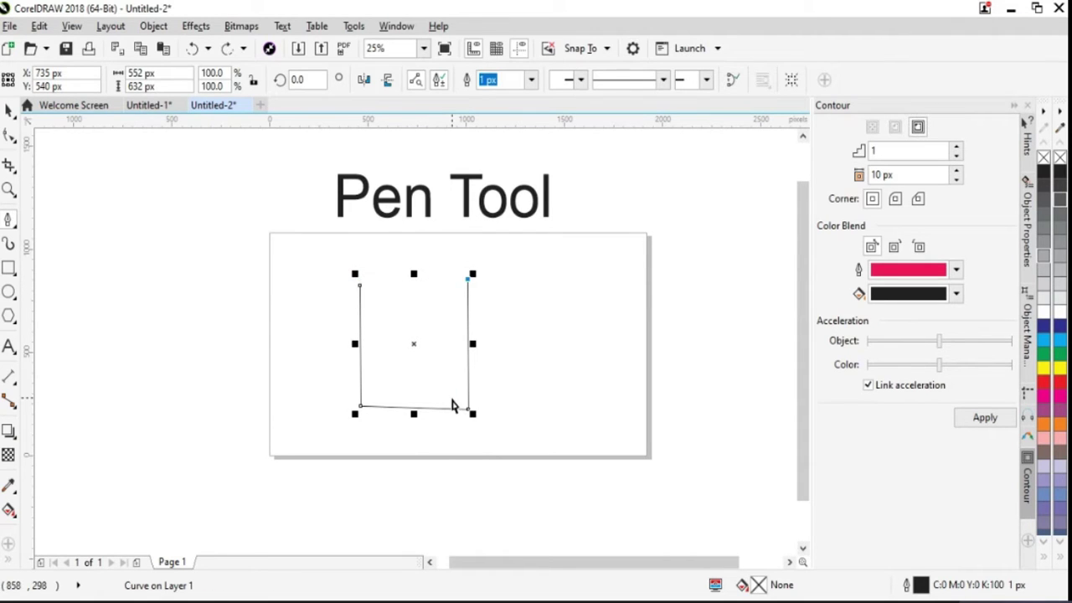
key(ctrl+z)
key(ctrl+z)
key(ctrl+z)
- Draw a closed, roughly square shape about 556 by 560 px near the middle of the page and fill it with red
click(414, 295)
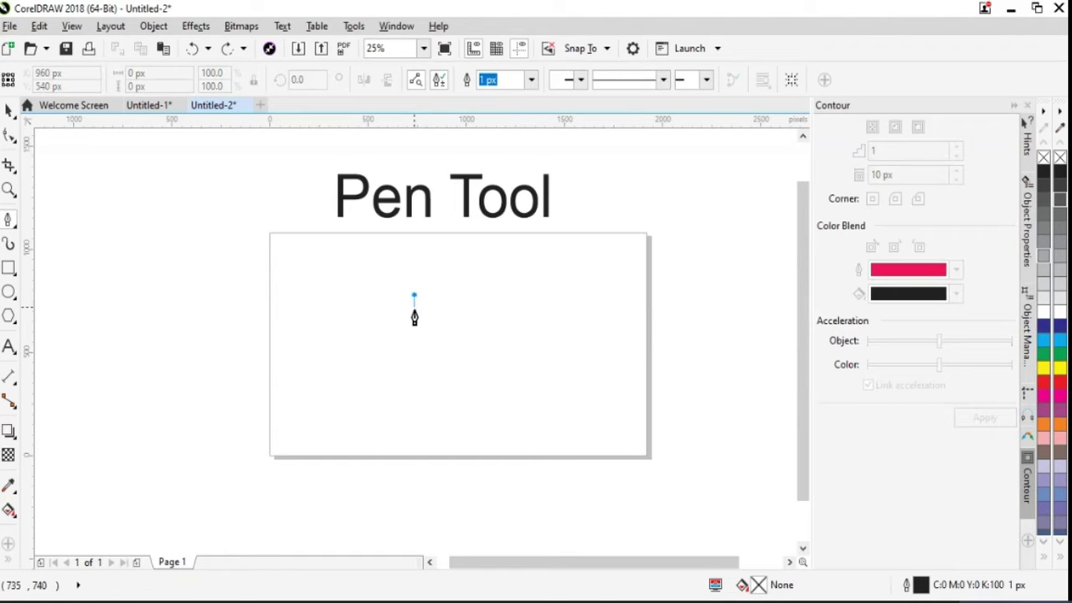
click(414, 412)
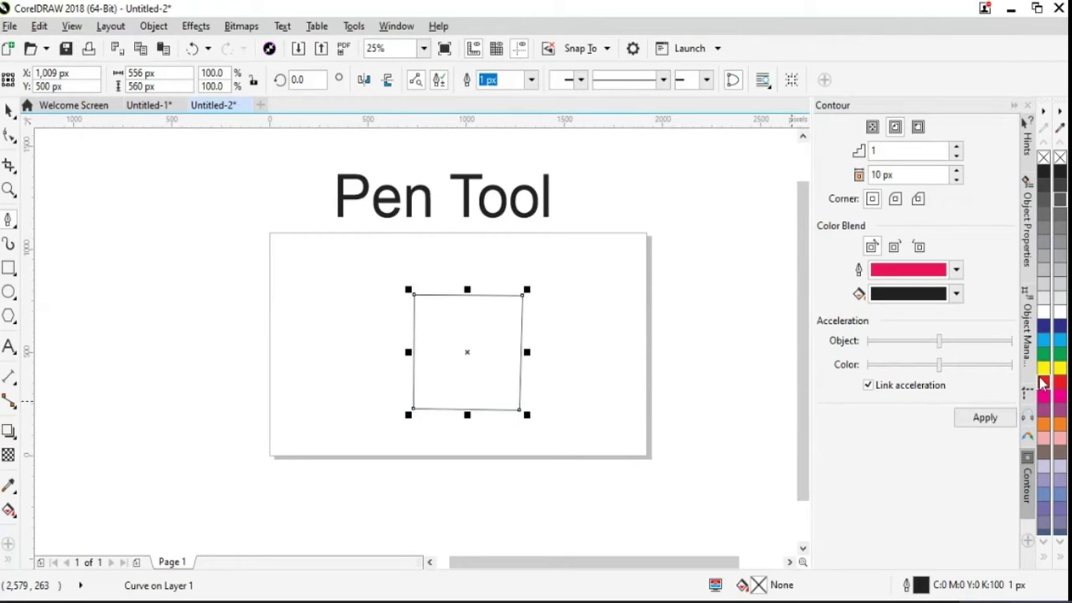
click(1043, 381)
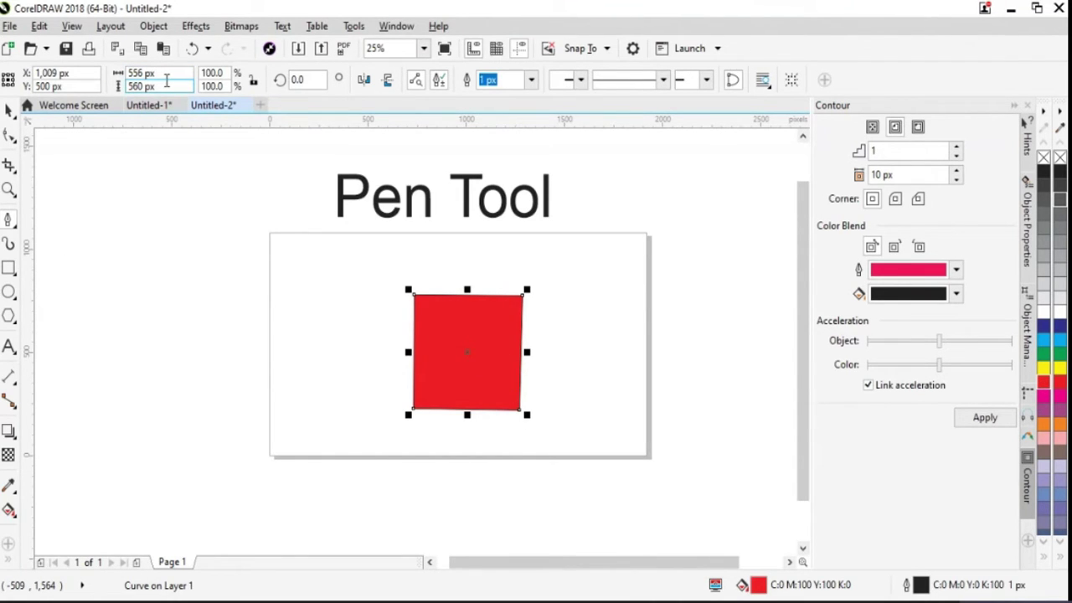
- Move the red square sideways so that it overlaps the page's left edge
click(10, 111)
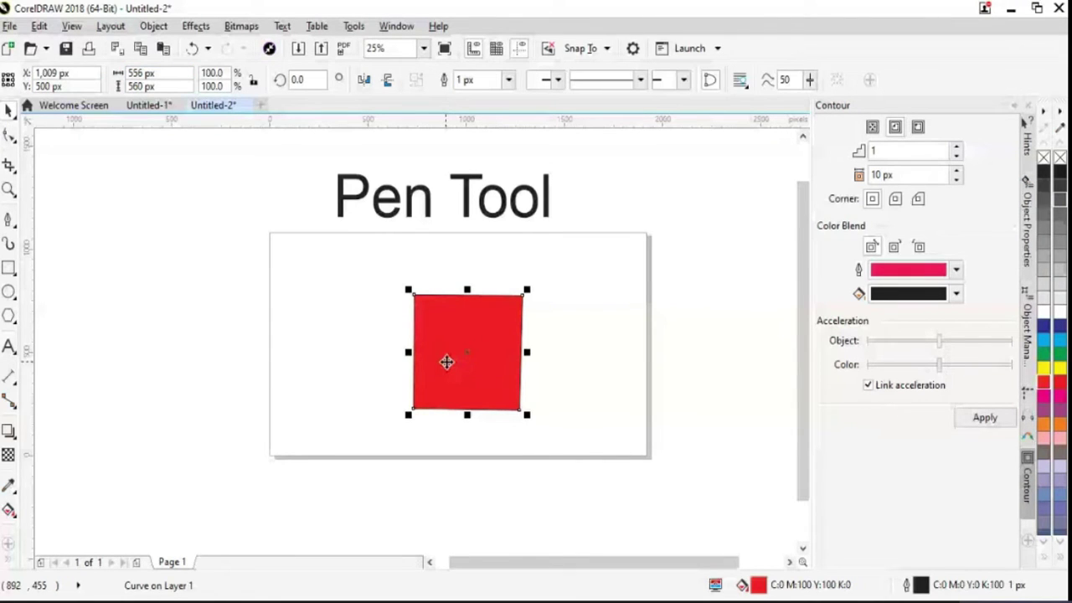
drag(446, 362, 260, 348)
- Draw an S-shaped curve about 1,304 by 448 px to the right of the red square with the Pen tool
click(10, 219)
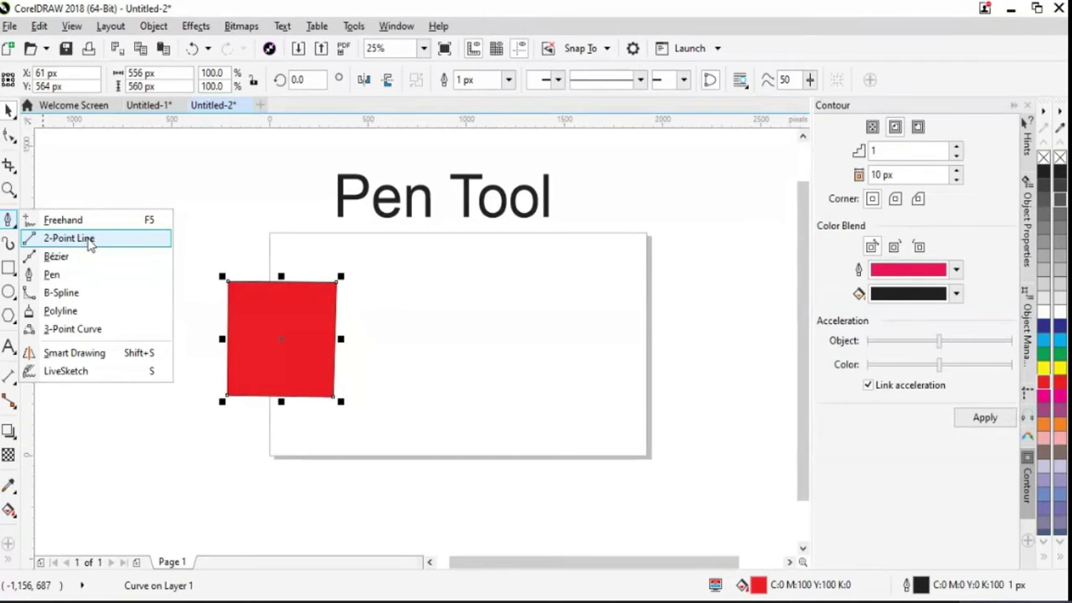
click(52, 275)
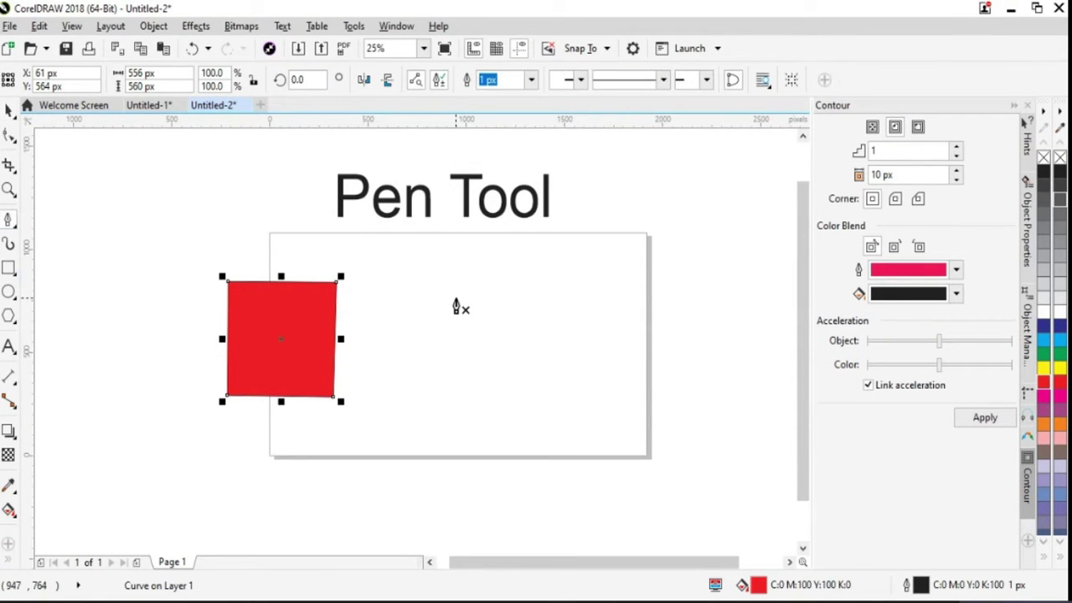
click(383, 384)
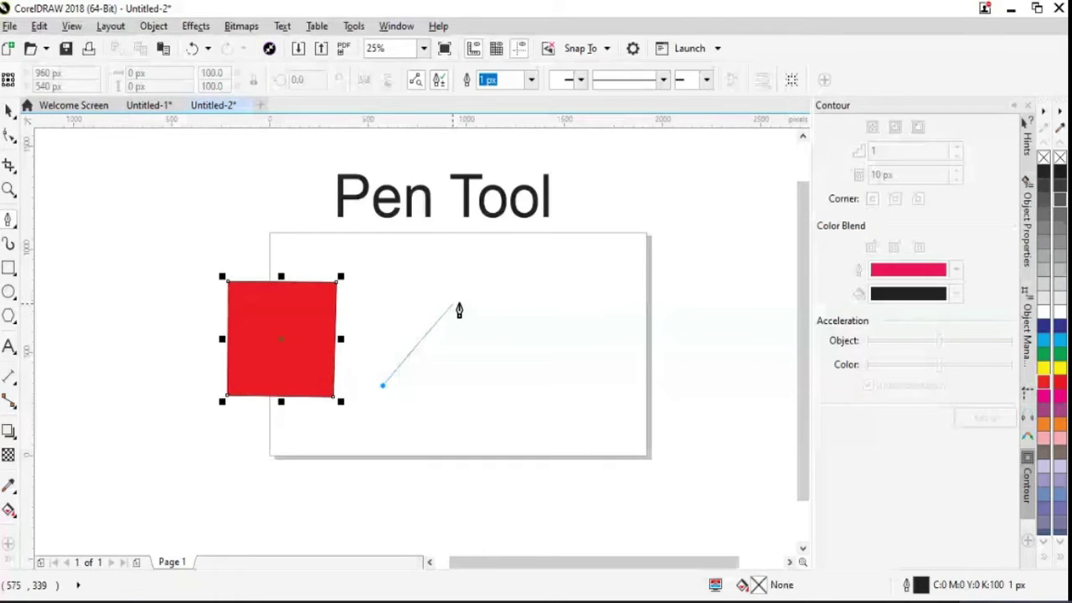
drag(505, 327, 609, 418)
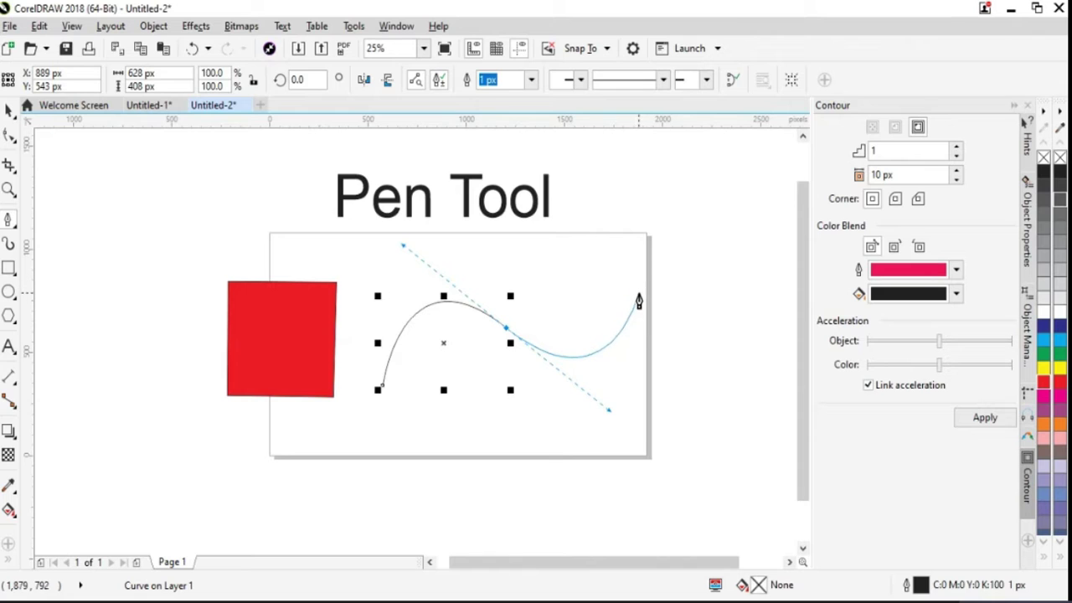
click(640, 293)
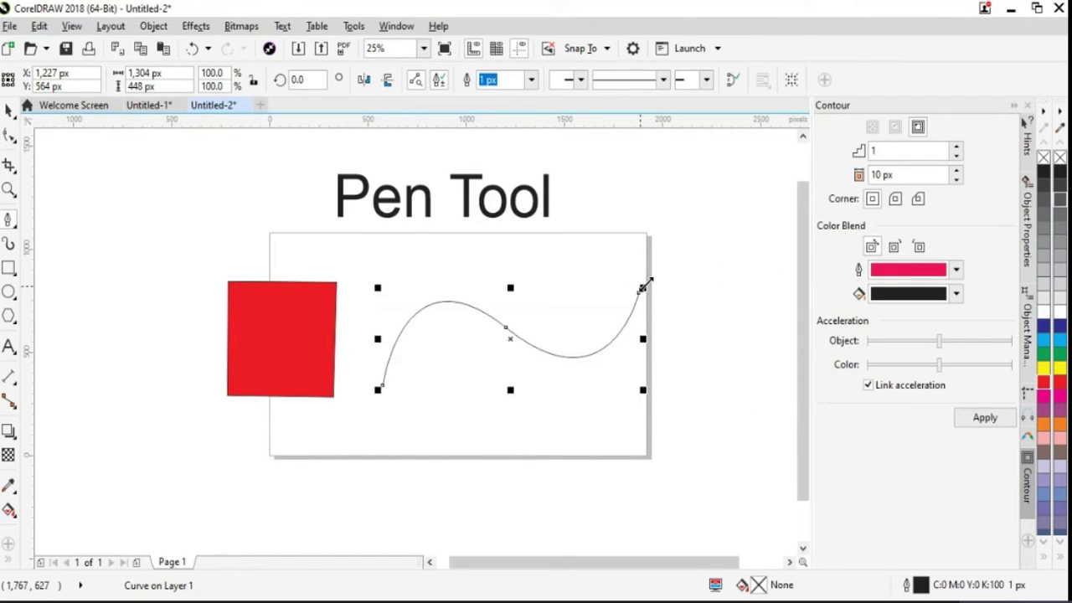
- Move the S-shaped curve horizontally closer to the red square, to an X position of about 1,087 px
click(9, 136)
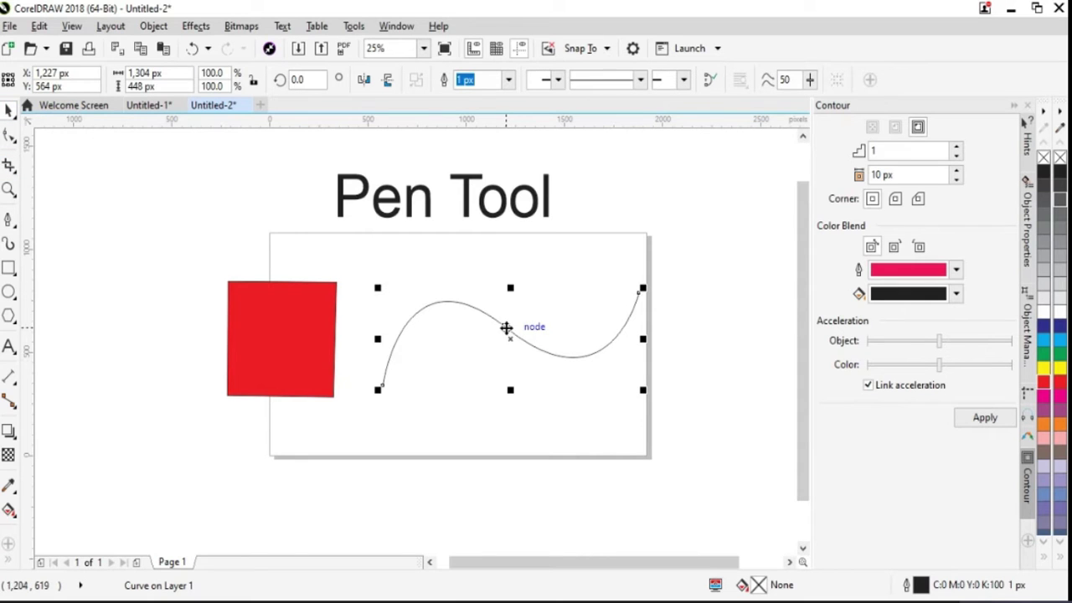
drag(506, 327, 478, 328)
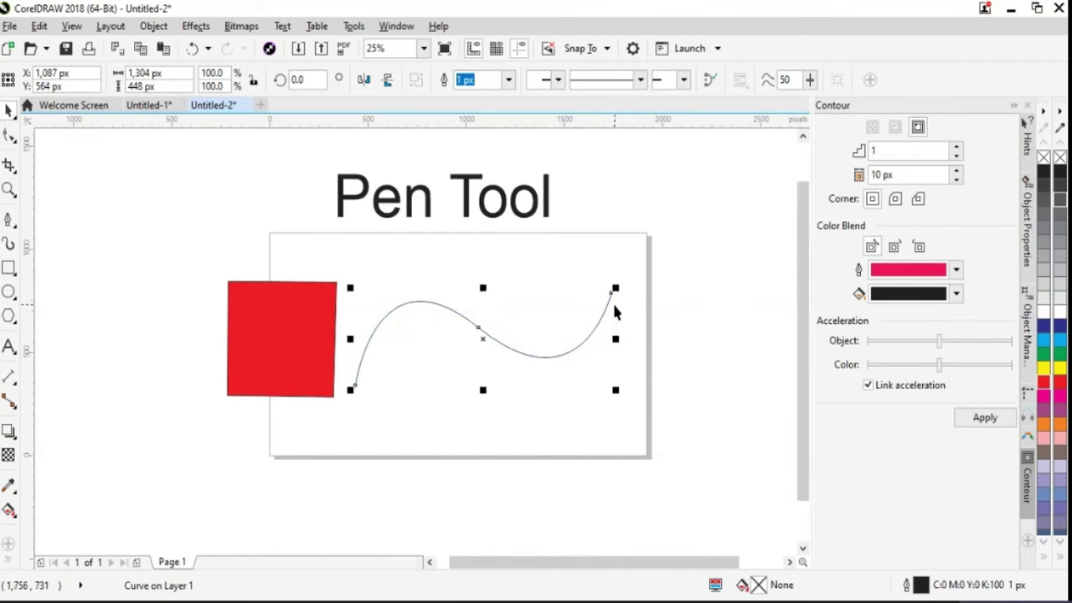
- Try extending the S-shaped curve from its right end with an arched segment beyond the page, and undo it
click(10, 220)
click(612, 295)
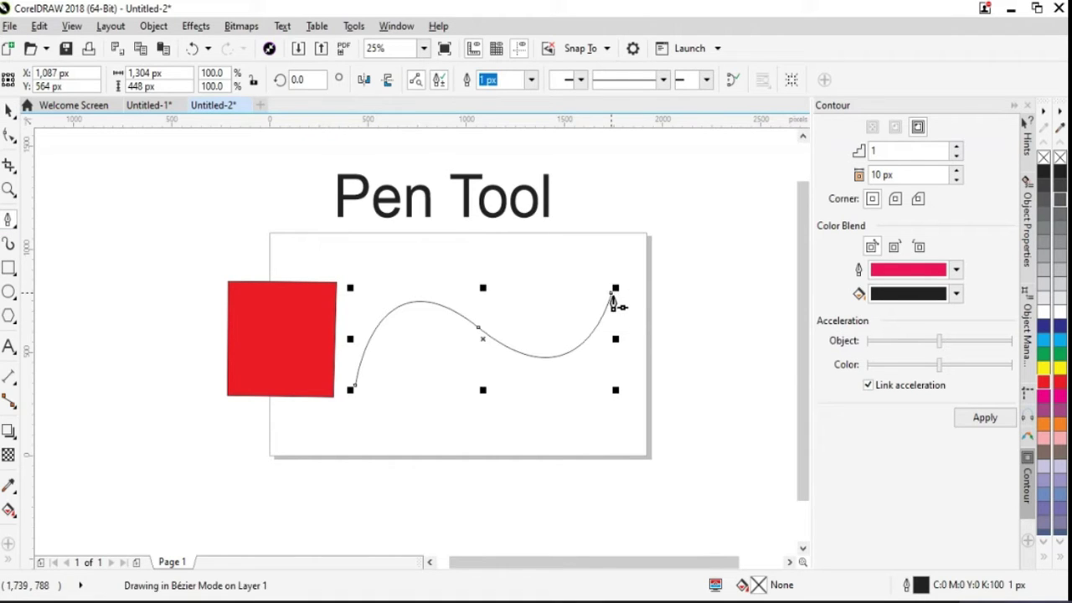
drag(712, 351, 725, 494)
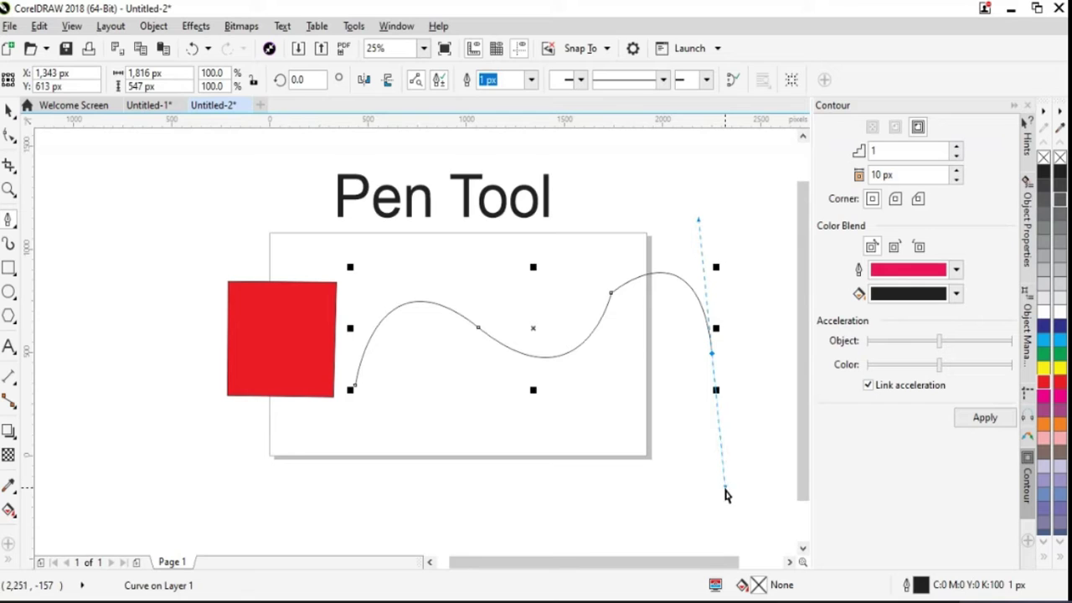
key(ctrl+z)
- Set the S-shaped curve's outline width to 8 px and move it so its left end overlaps the red square
click(11, 109)
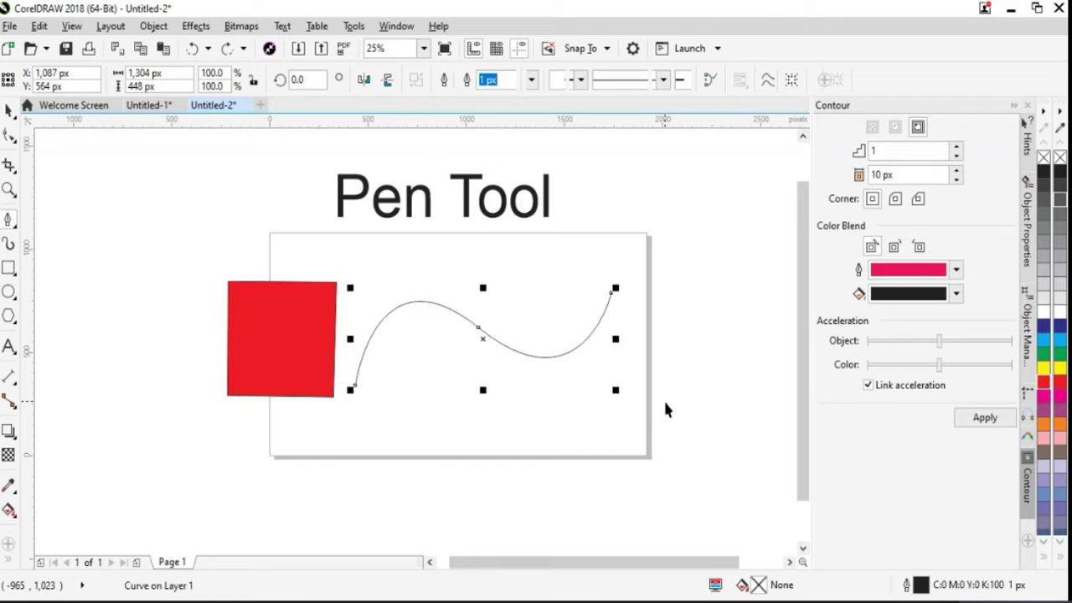
click(508, 80)
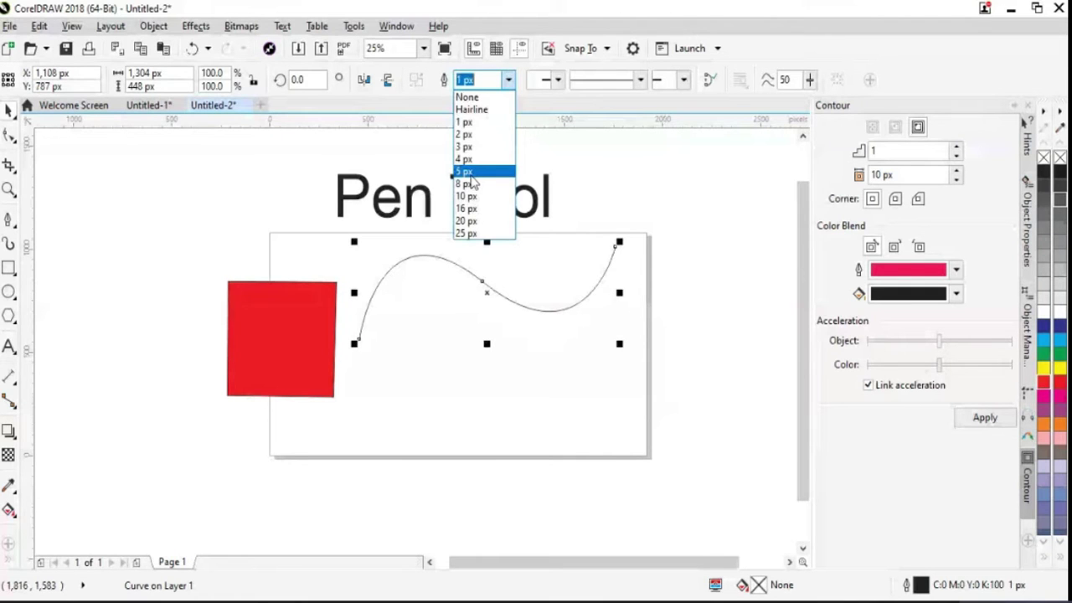
click(465, 172)
click(463, 184)
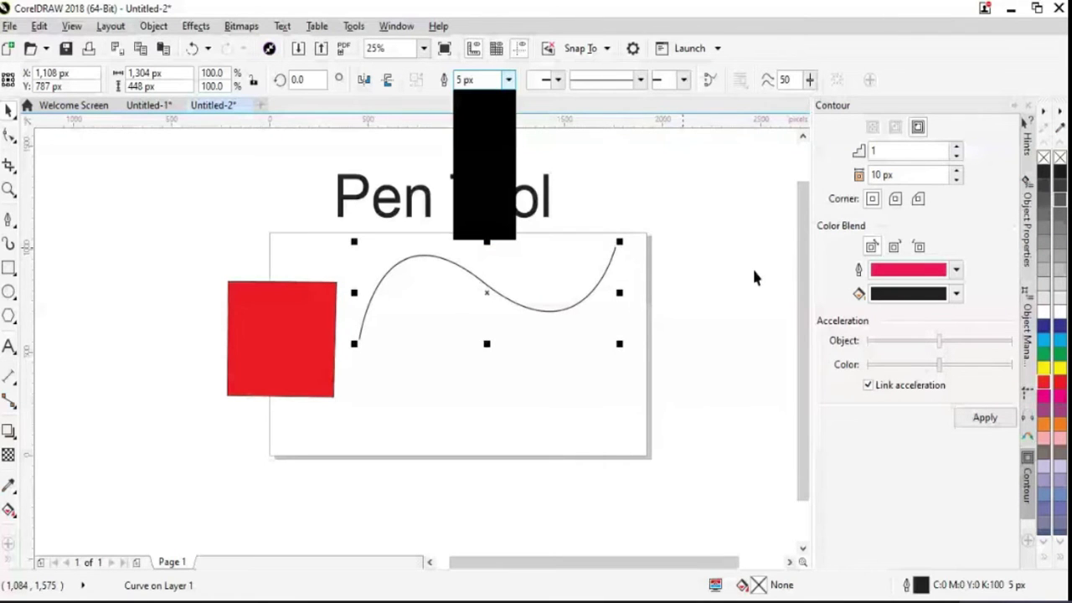
drag(545, 321, 494, 300)
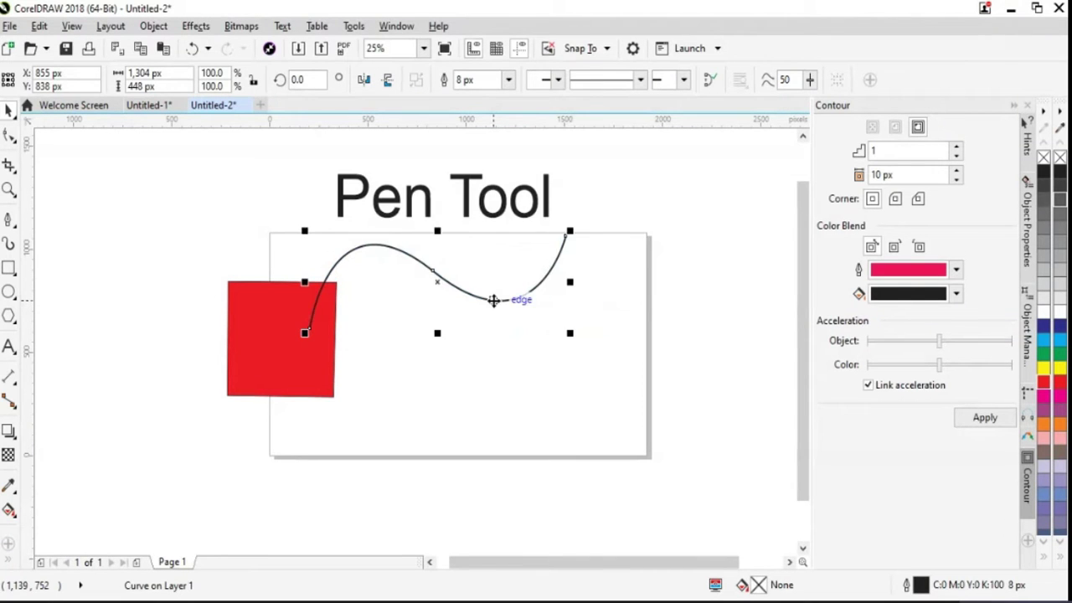
click(8, 220)
click(44, 279)
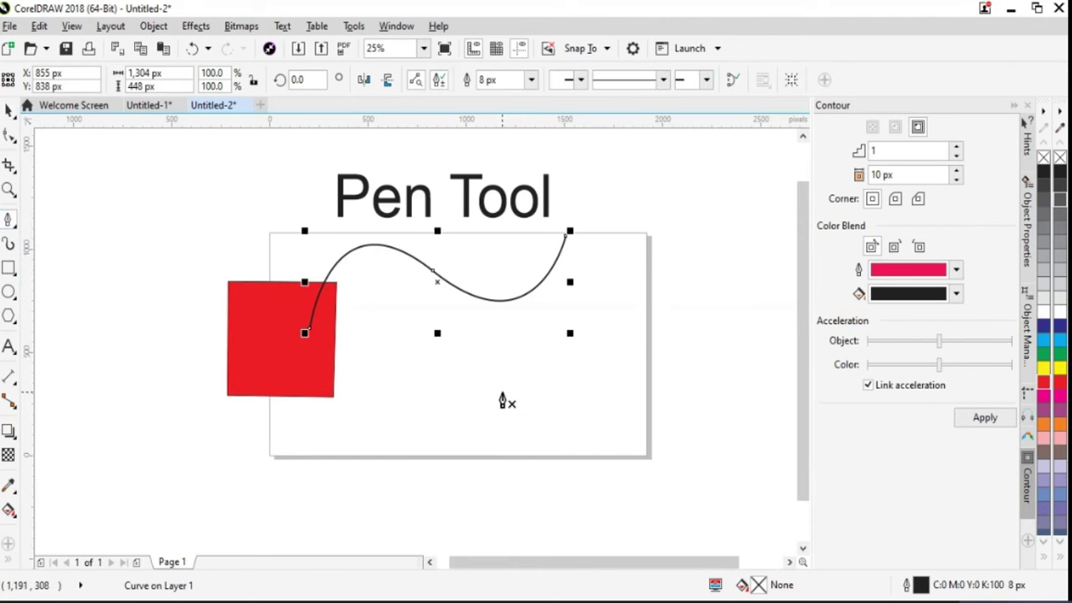
click(8, 109)
- Draw an arched segment about 672 px wide below the S-shaped curve with the Pen tool and make its end node a cusp
click(742, 453)
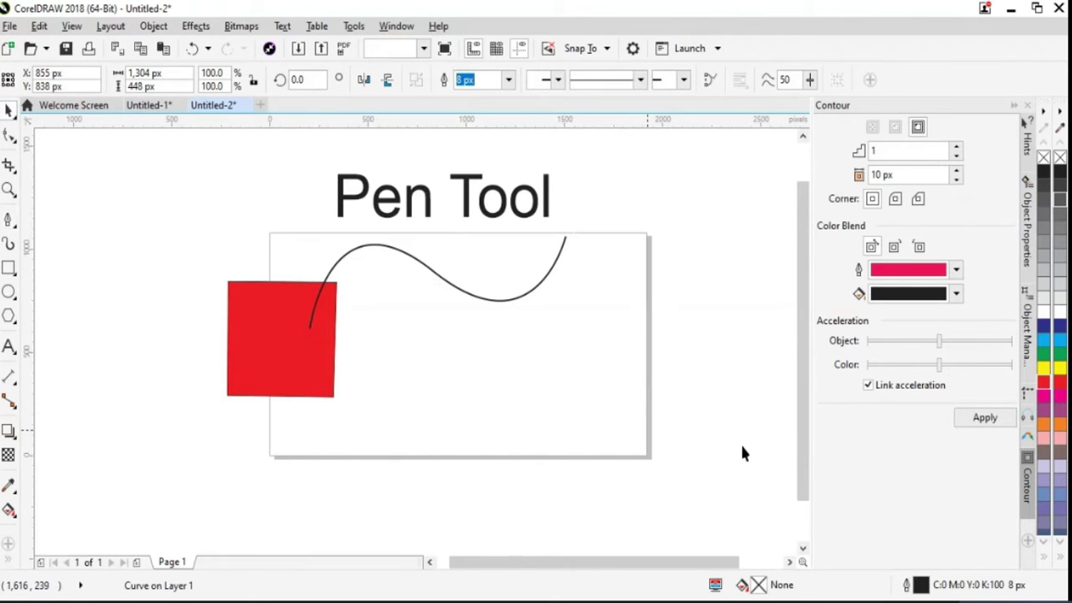
click(8, 220)
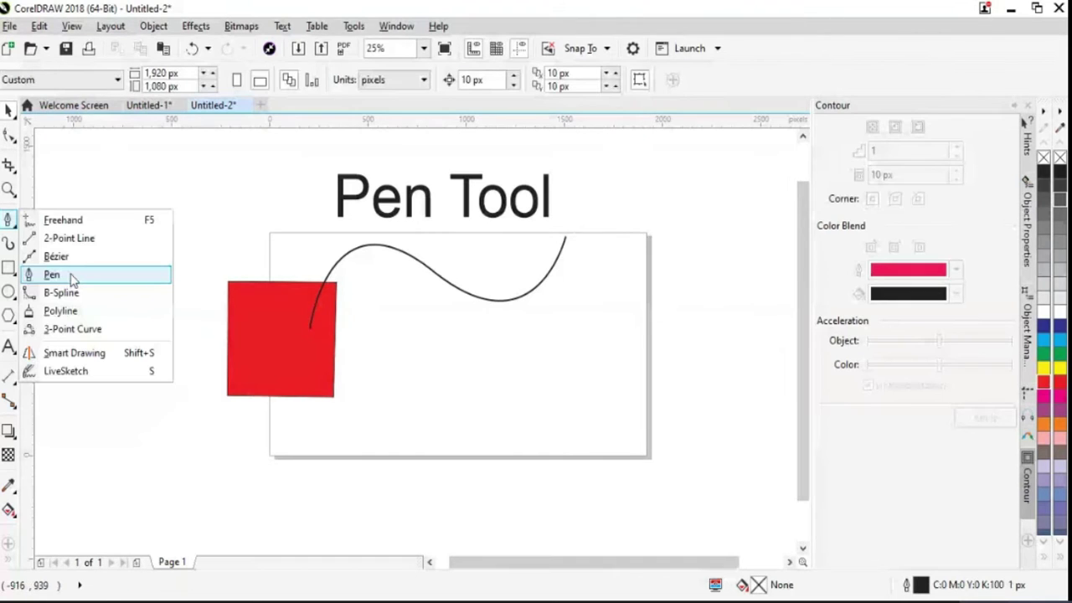
click(71, 279)
click(362, 404)
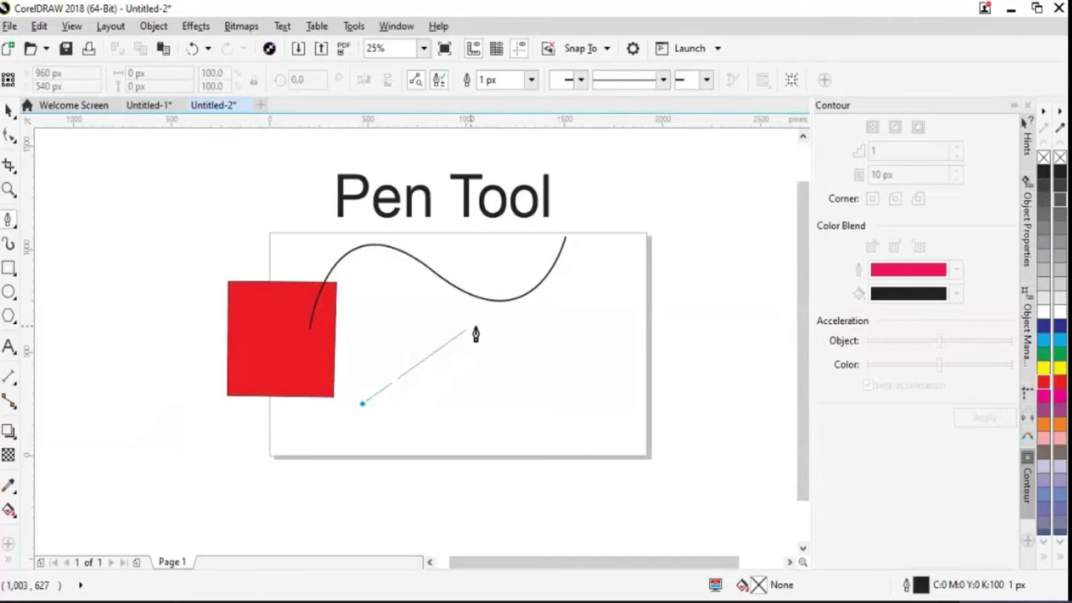
drag(494, 356, 593, 427)
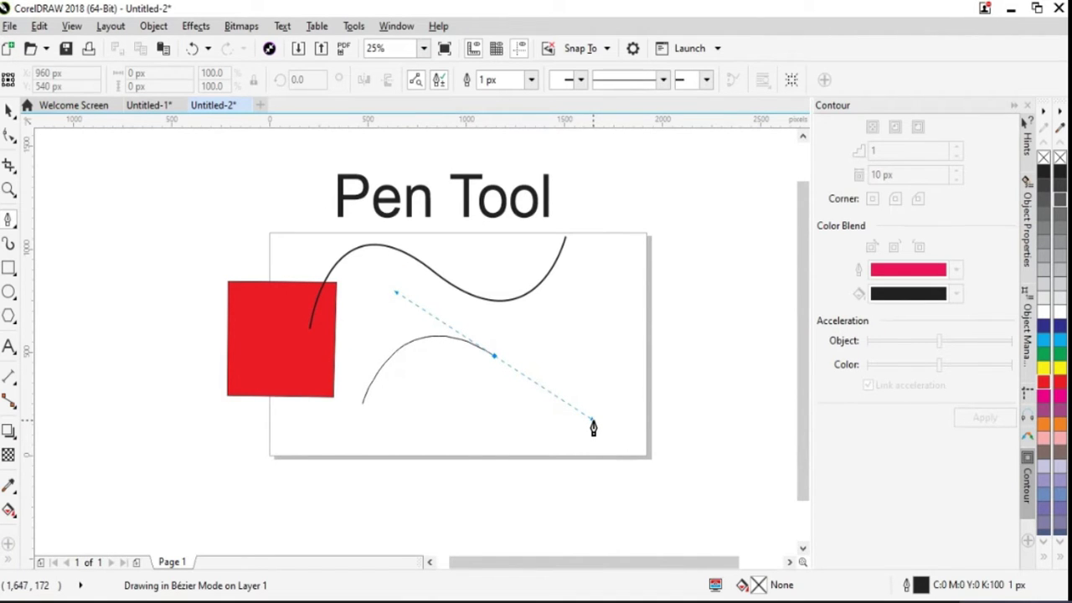
drag(593, 427, 593, 427)
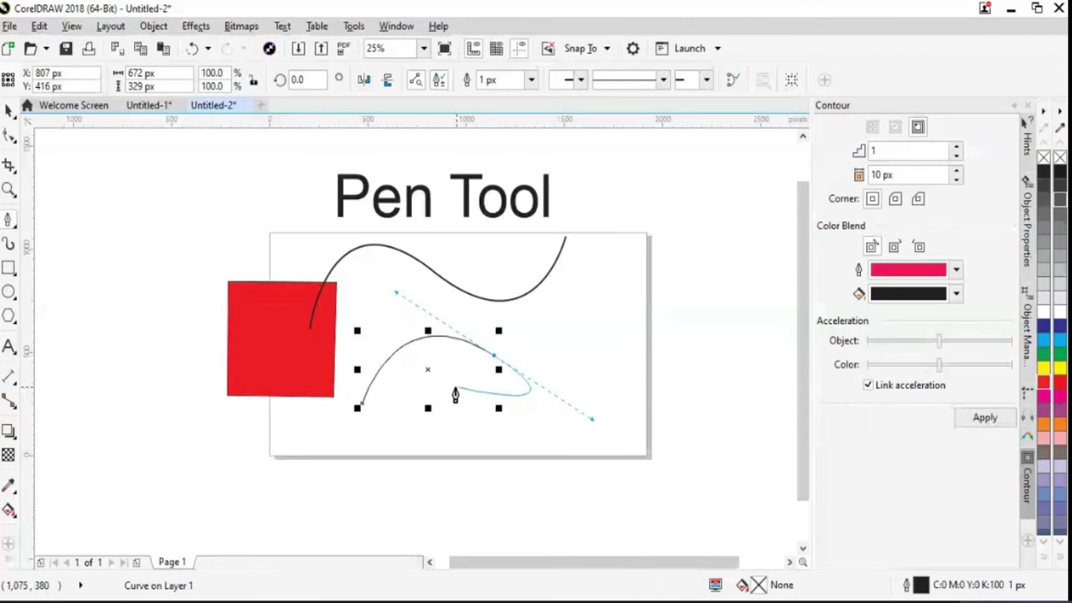
click(495, 358)
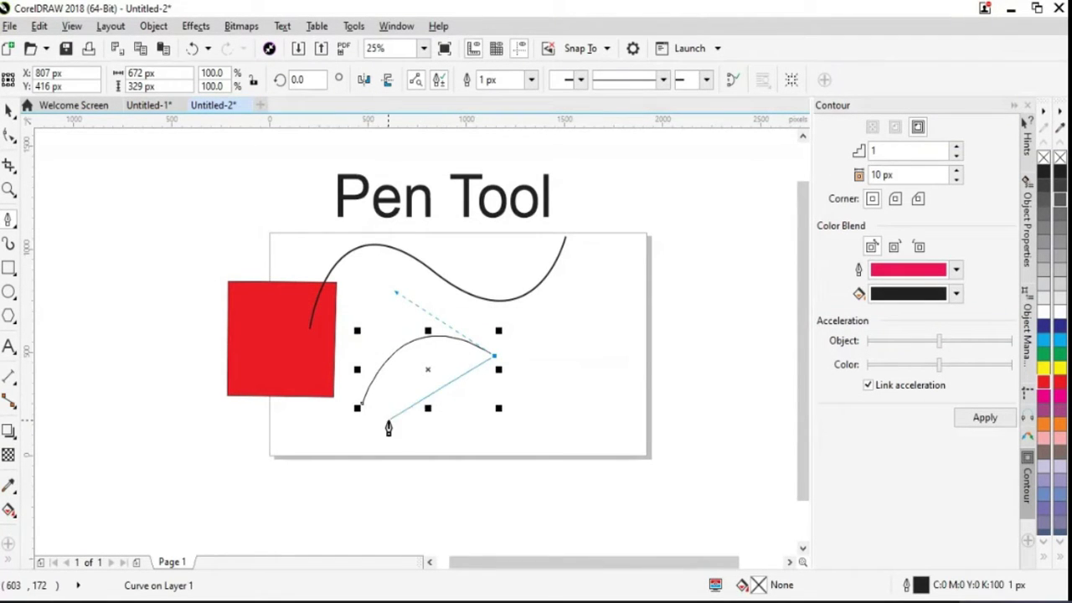
- Add a curved return segment from the cusp node and close the shape with a straight edge, making it about 672 by 461 px
drag(387, 434, 371, 509)
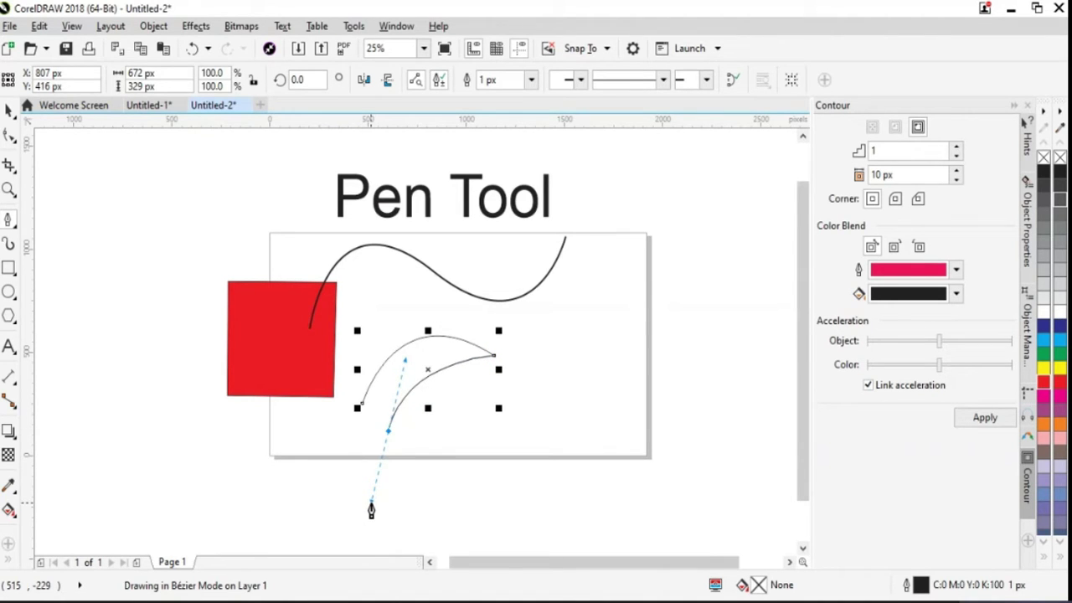
drag(371, 509, 371, 506)
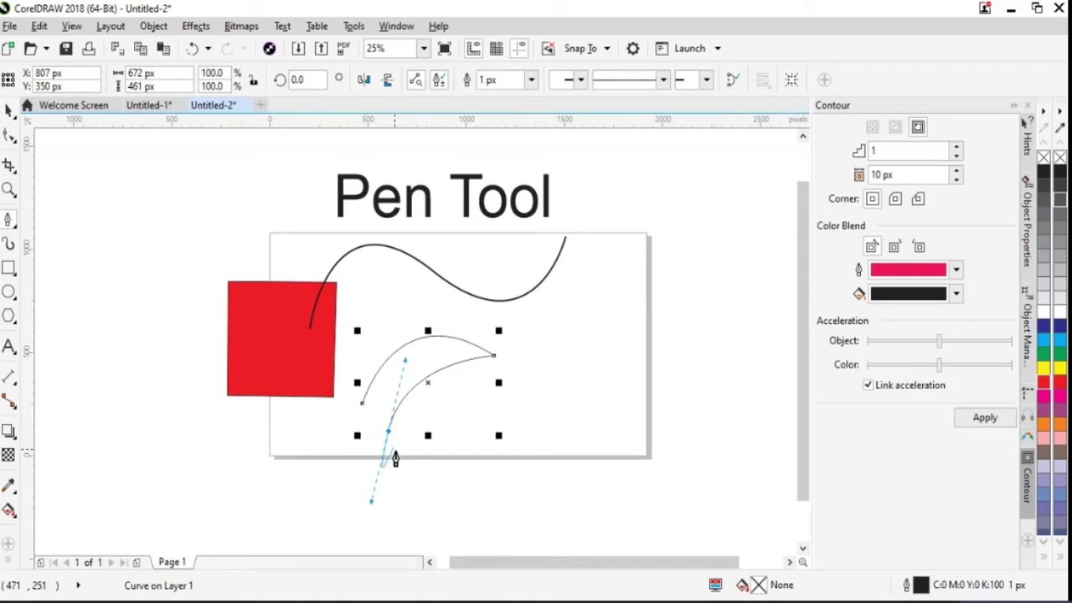
click(363, 409)
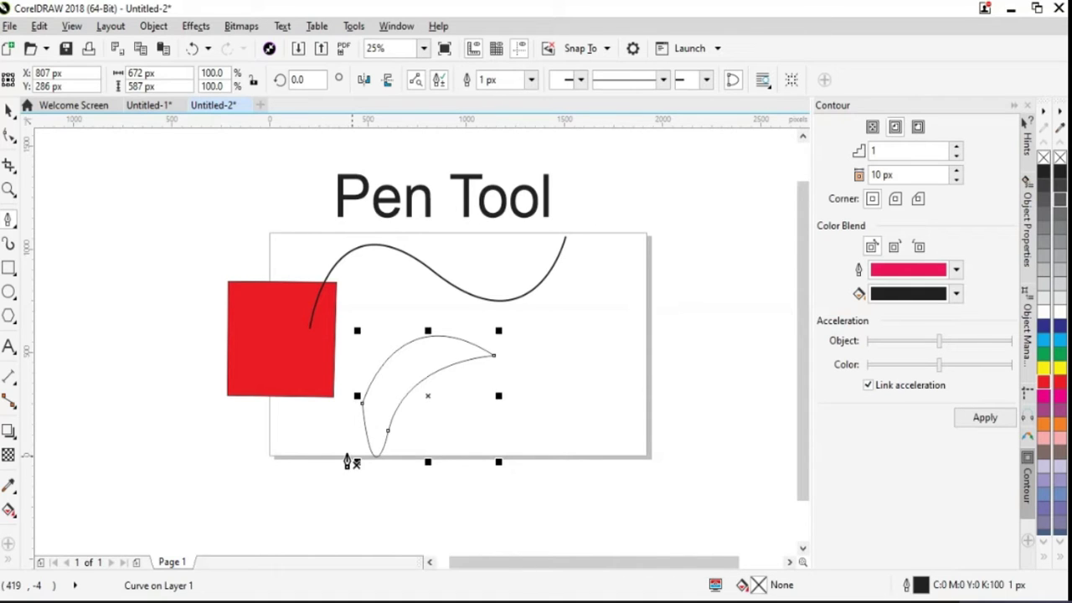
click(362, 405)
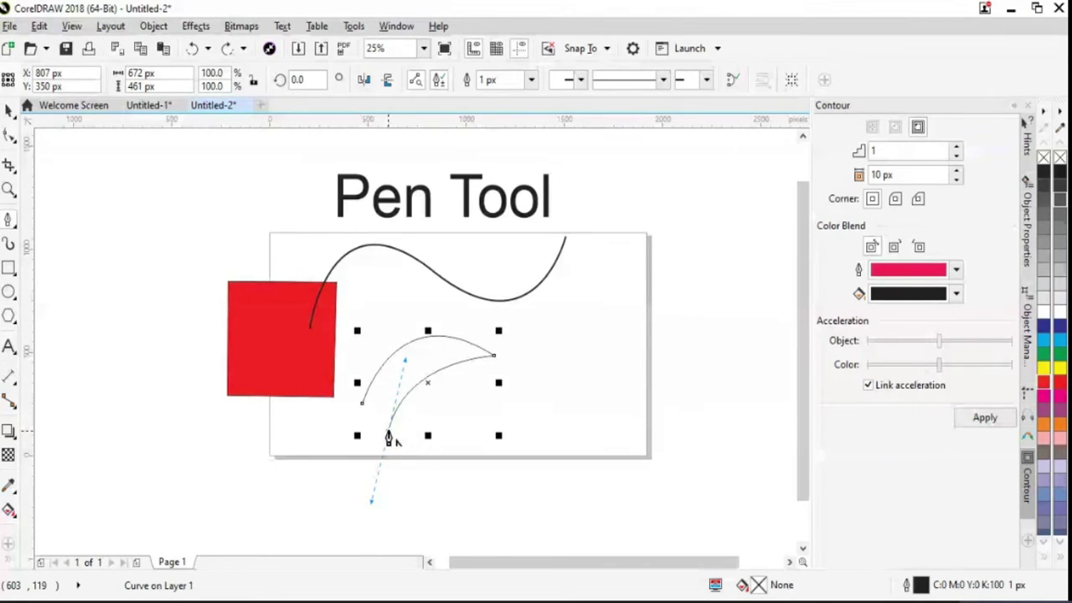
click(362, 402)
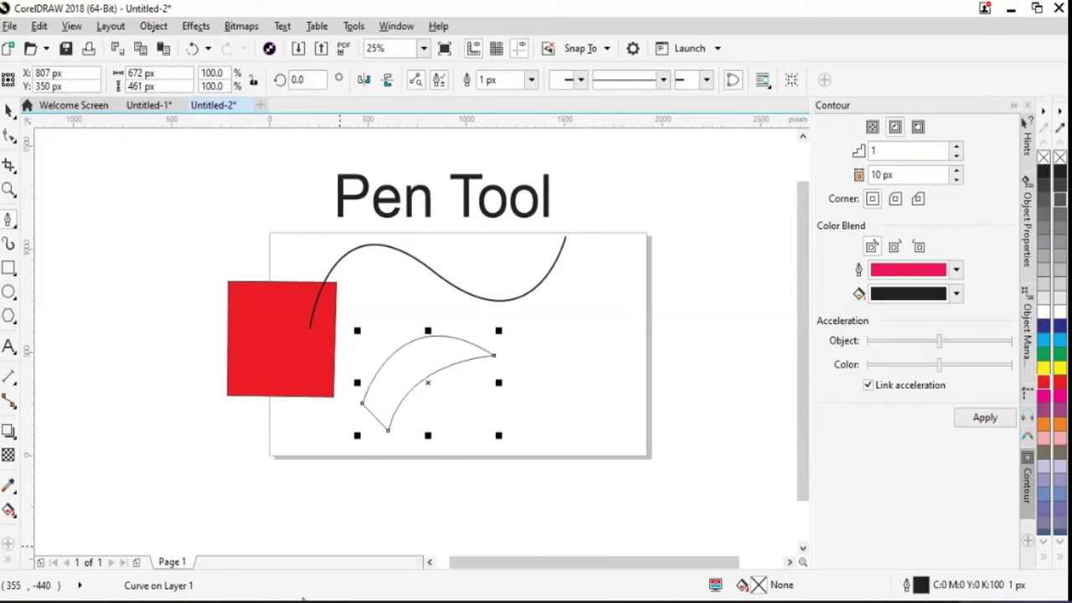
- Move the closed crescent shape across the page's upper-right corner and the S-shaped curve to about X 181 px, Y 1,064 px
key(F5)
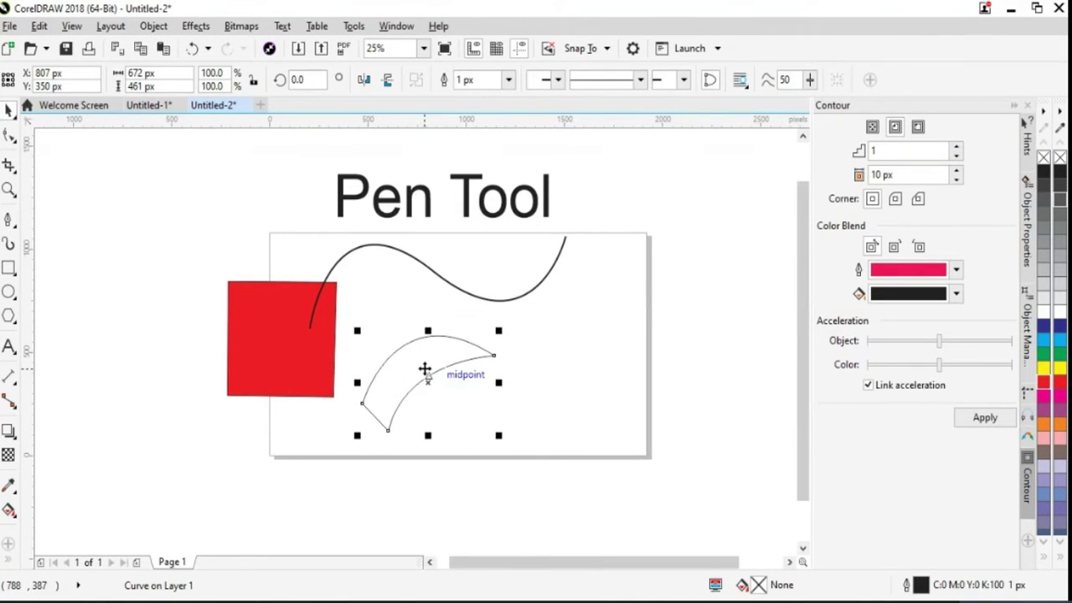
click(424, 367)
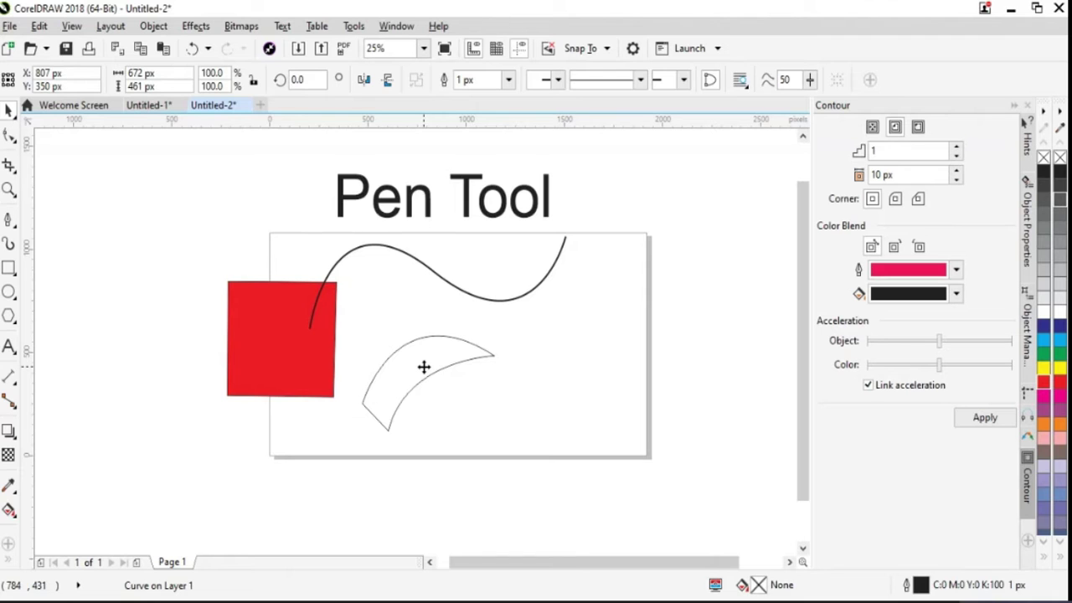
drag(424, 366, 572, 329)
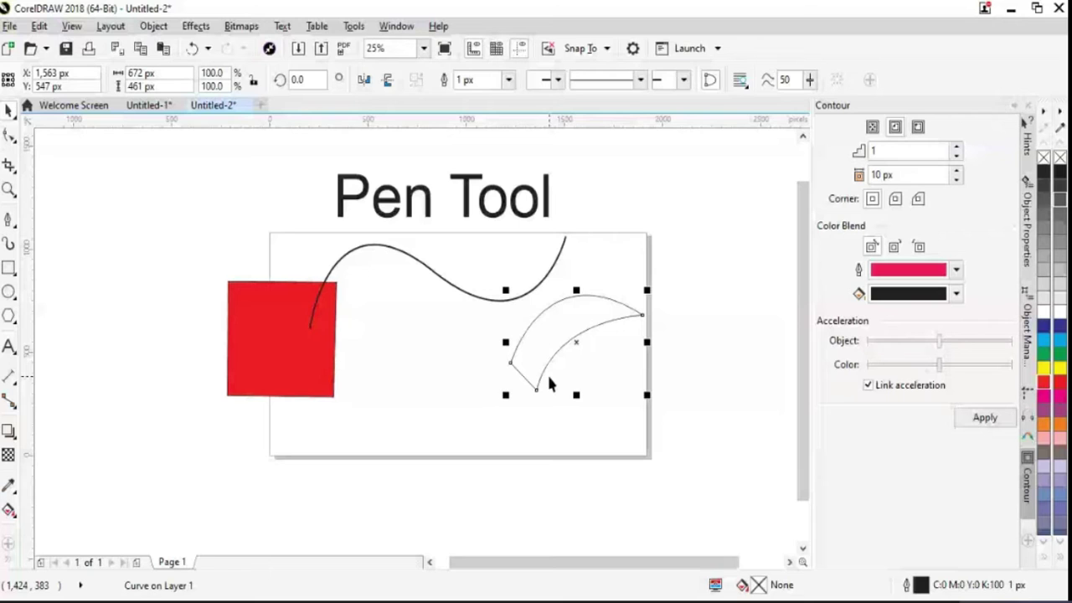
drag(549, 382, 658, 297)
drag(519, 300, 395, 247)
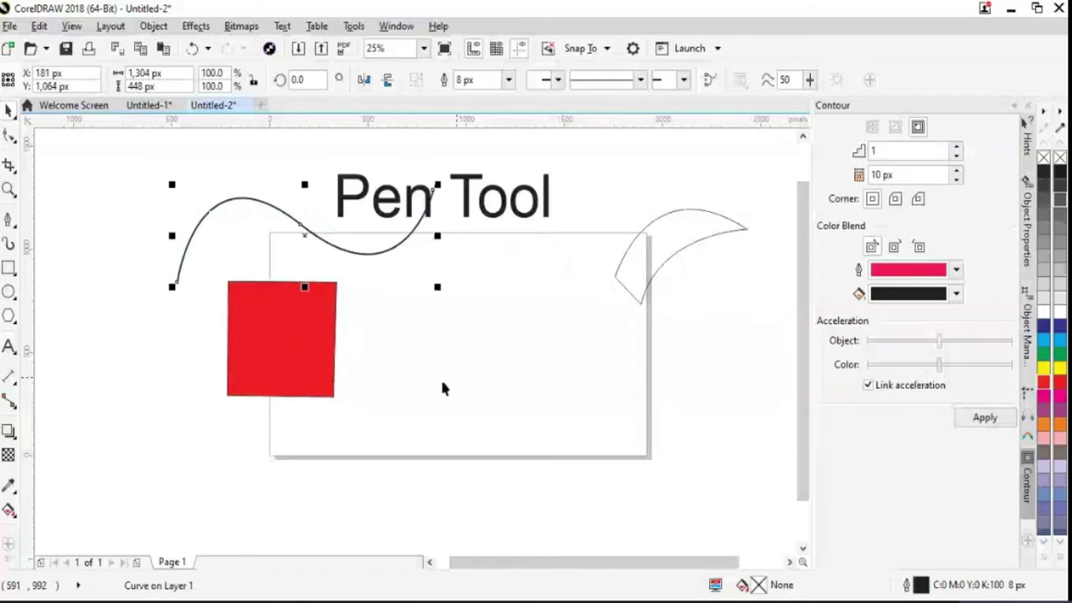
- Draw a closed triangle about 568 by 588 px with the Pen tool, overlapping the crescent shape
click(11, 225)
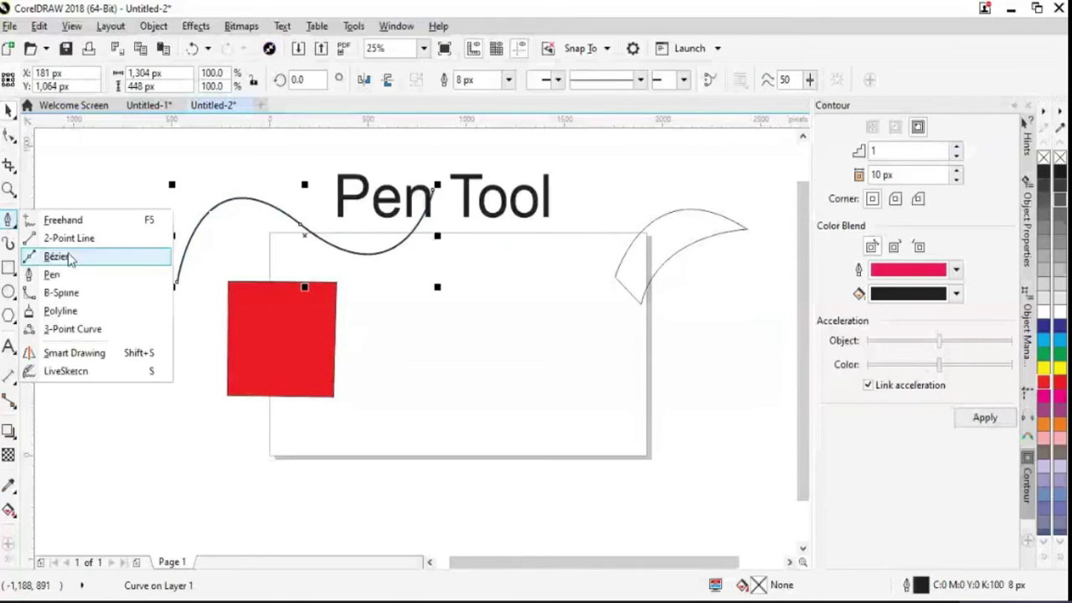
click(69, 170)
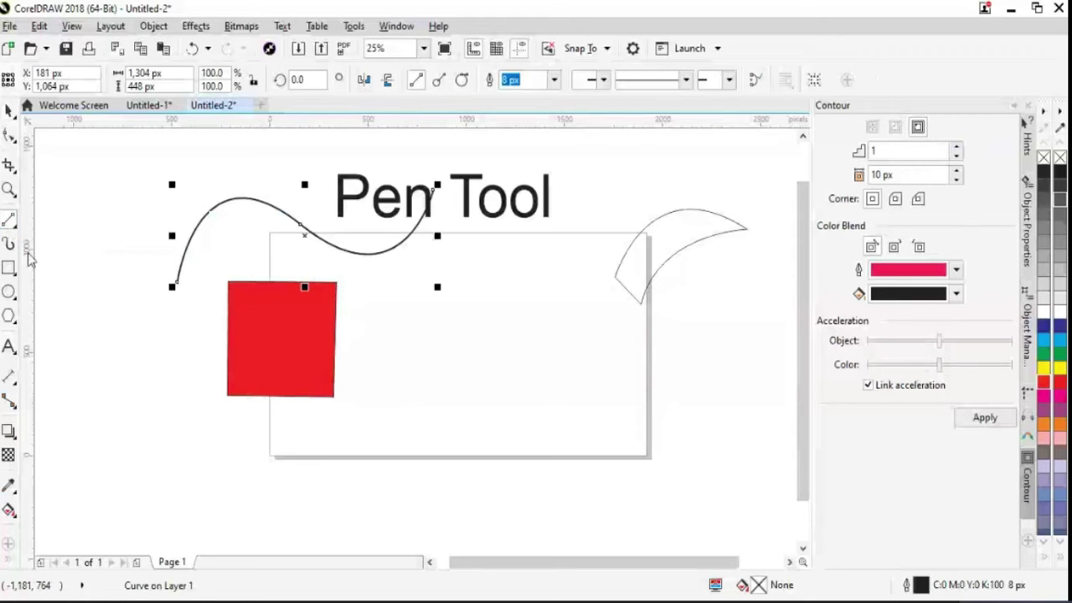
click(11, 223)
click(50, 275)
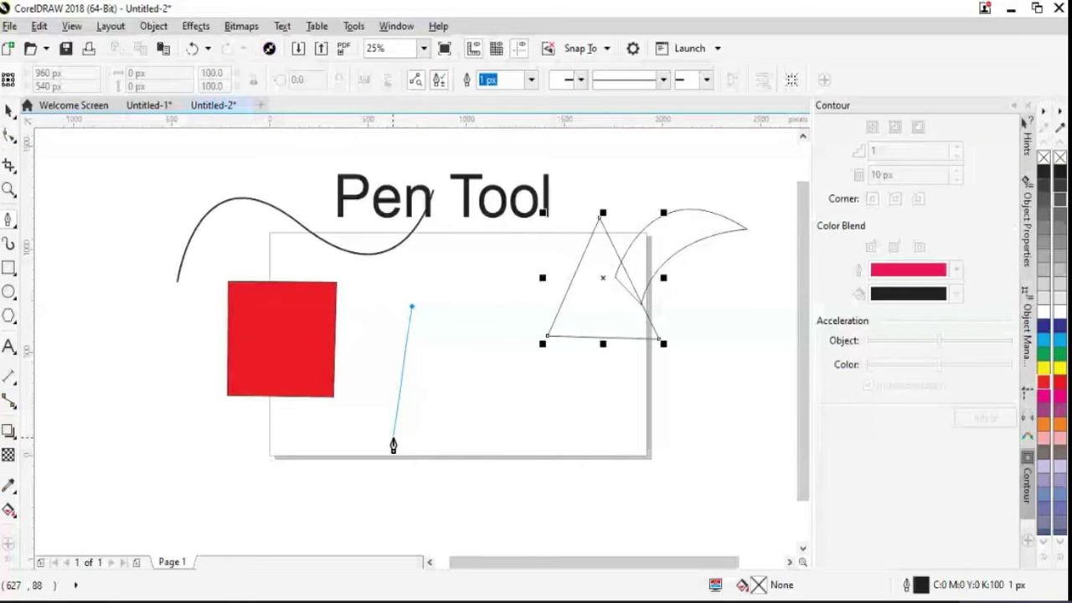
- Draw a closed rounded shape about 950 by 702 px between the red square and the triangle with the Pen tool
scroll(393, 444, down, 1)
drag(399, 396, 437, 428)
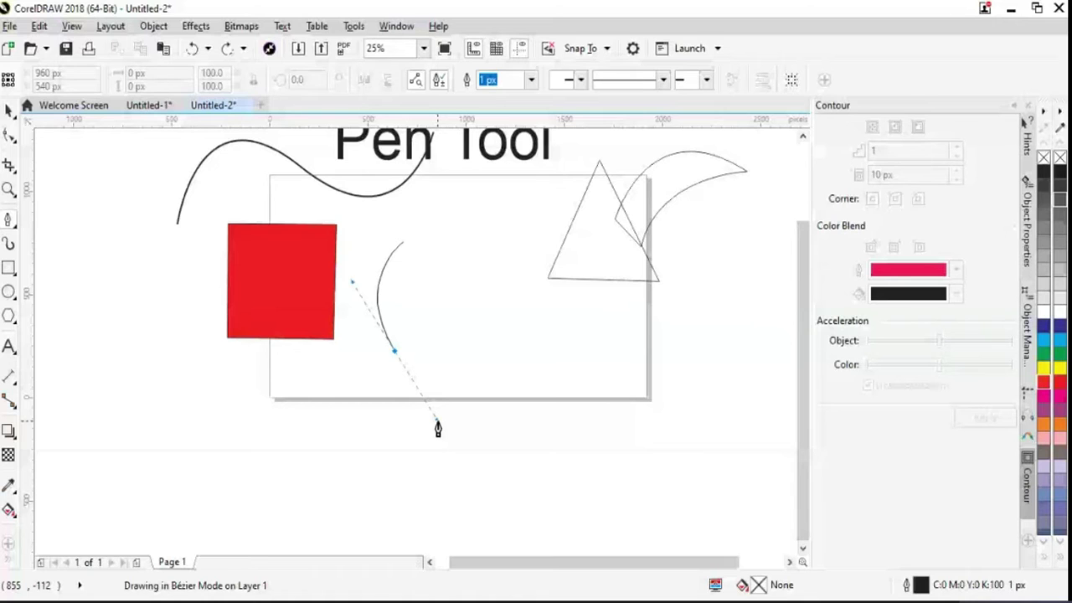
click(546, 362)
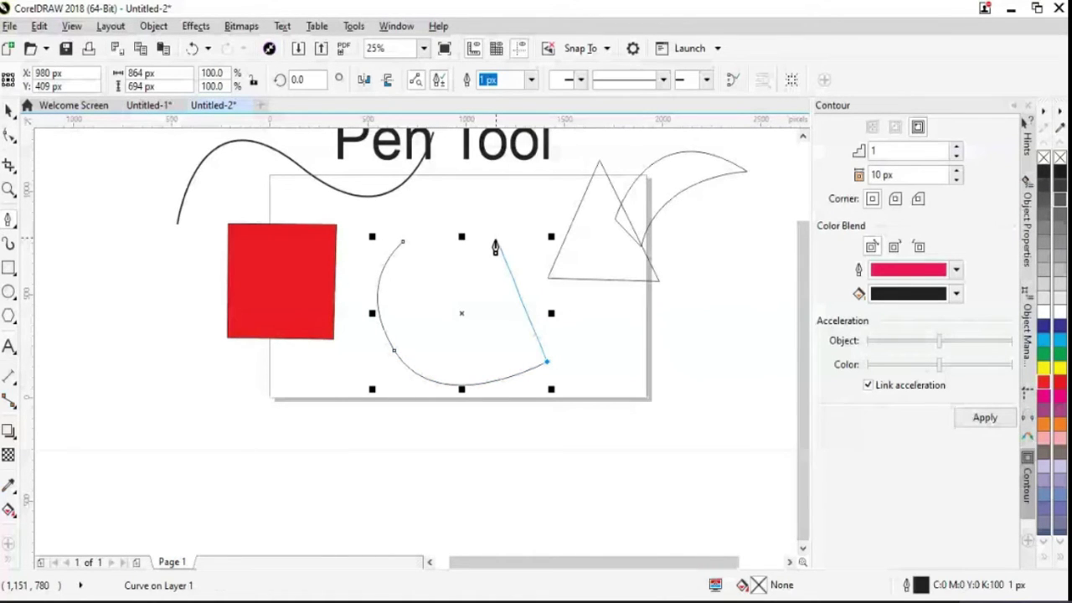
drag(402, 242, 377, 241)
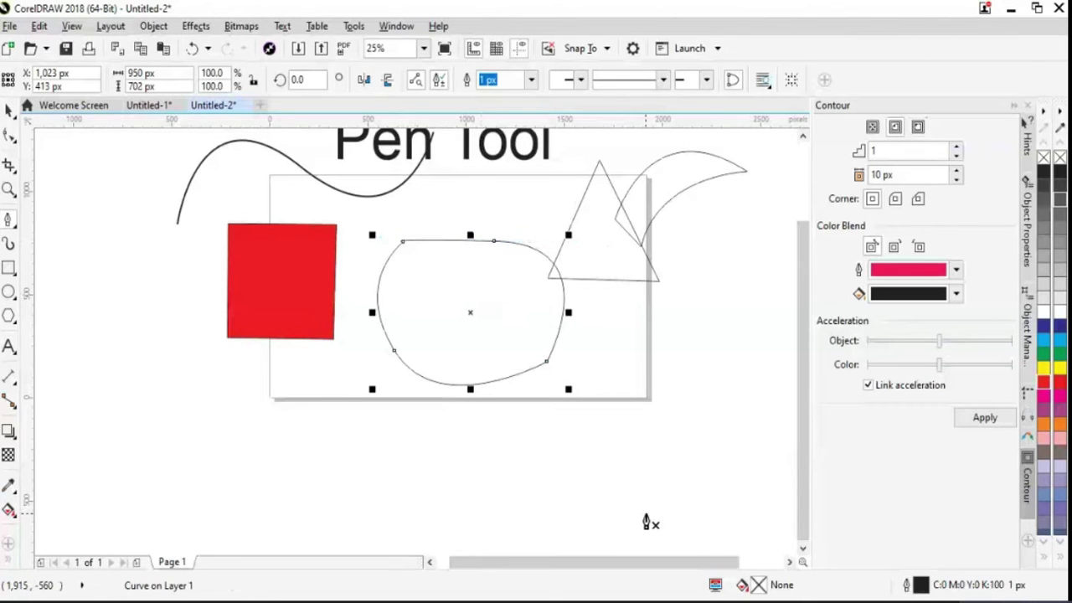
- Move the rounded shape down and delete it
click(9, 112)
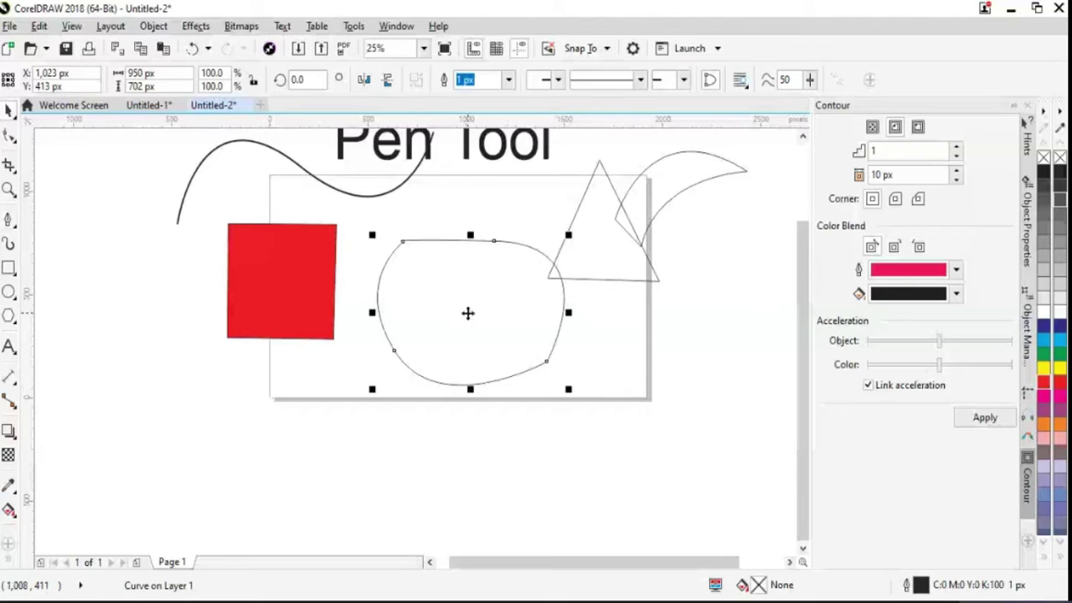
drag(467, 313, 458, 411)
key(Delete)
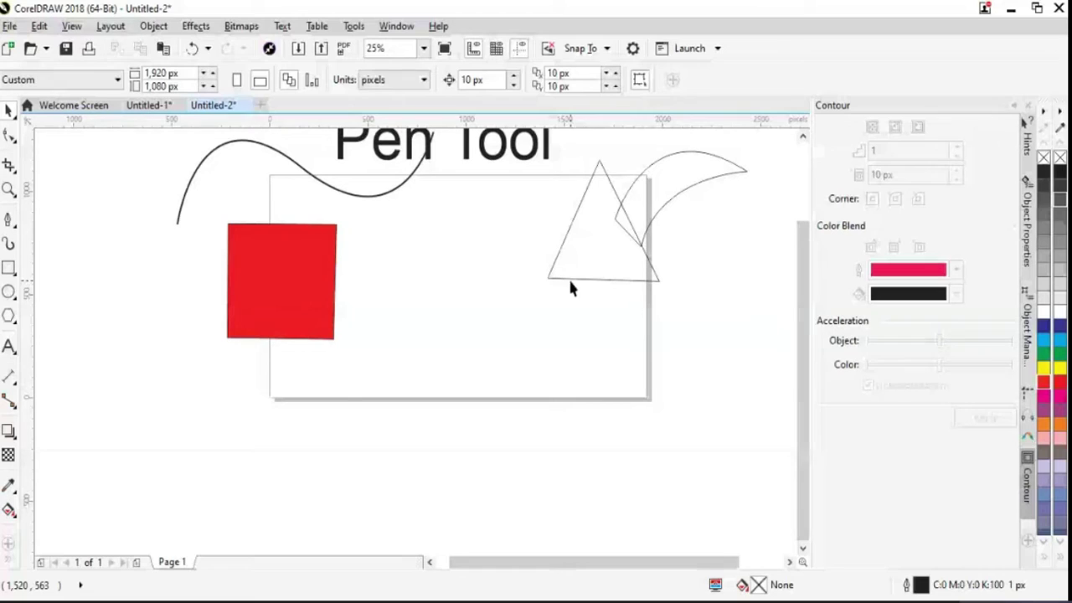
- Rearrange the triangle and crescent to overlap, and move both together off the page's right edge to about X 2,332 px, Y 934 px
drag(597, 280, 514, 304)
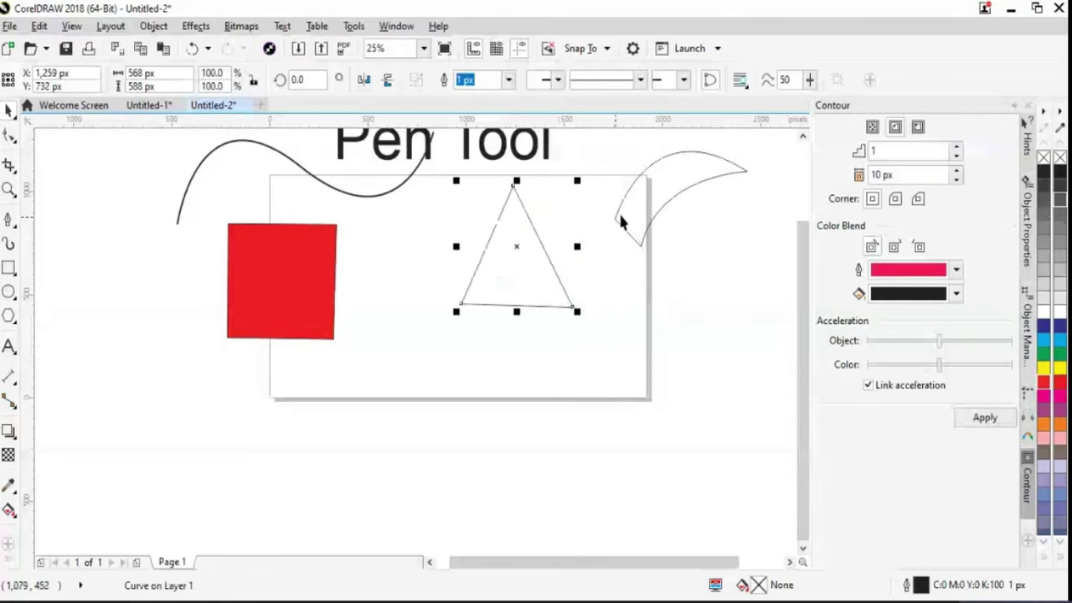
drag(630, 232, 525, 269)
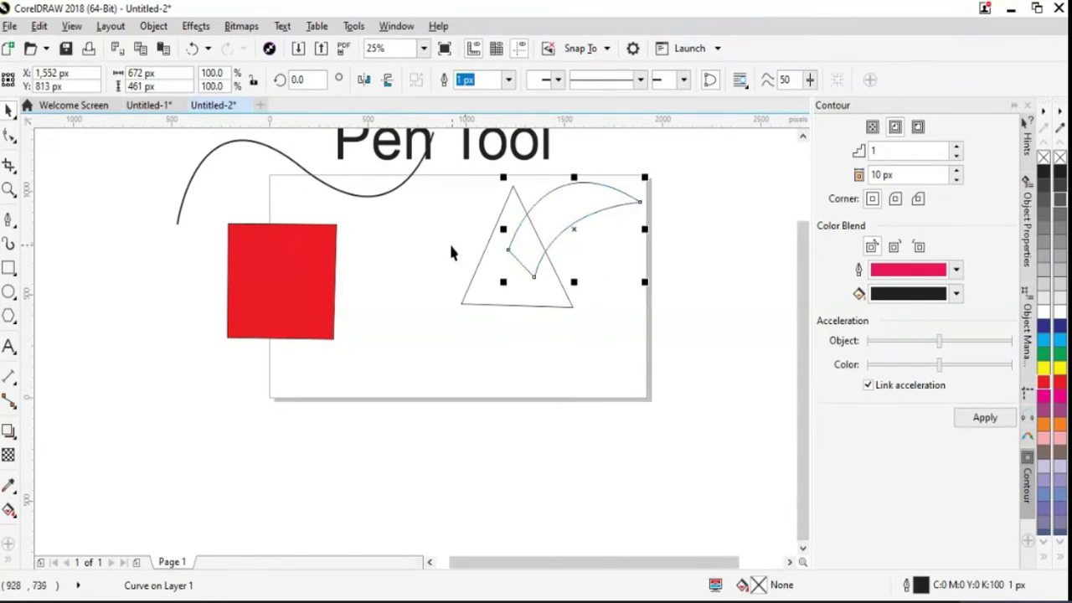
shift+click(474, 281)
drag(474, 281, 649, 239)
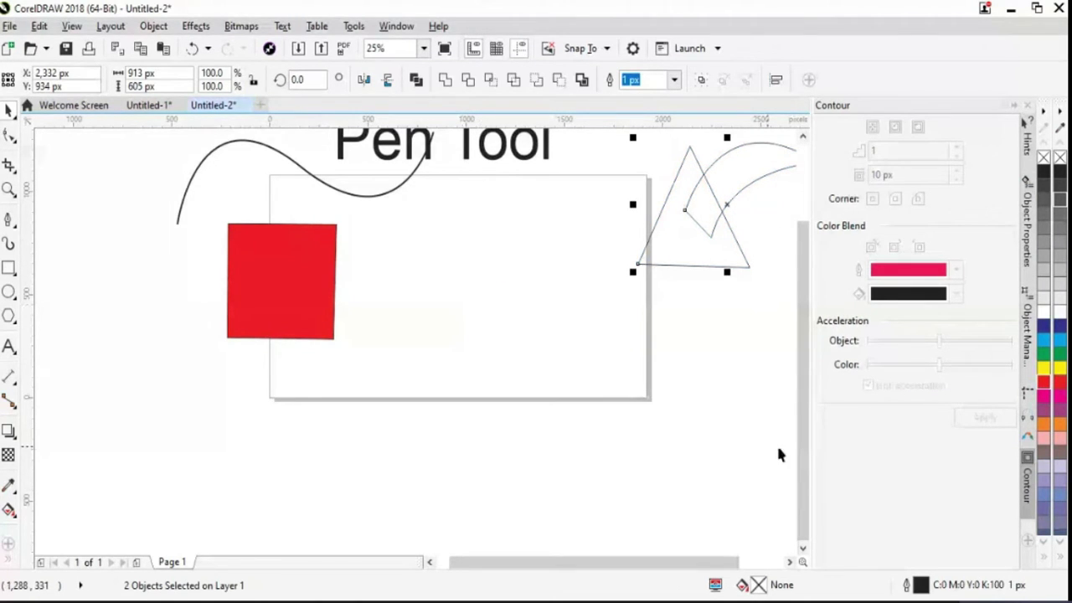
drag(809, 447, 801, 431)
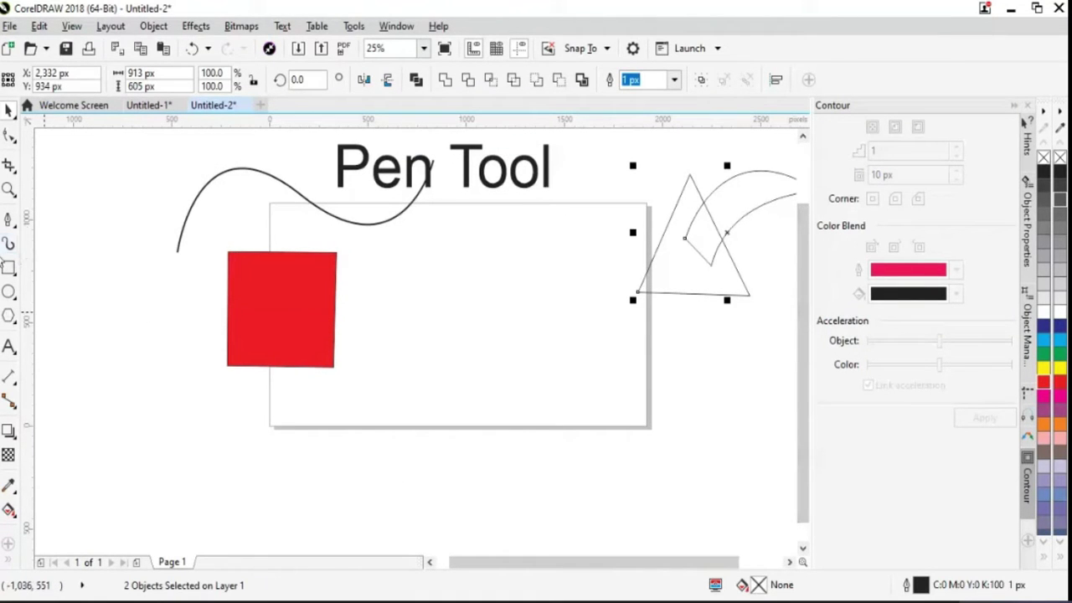
- Draw an open zigzag of three straight segments, about 880 by 424 px, to the right of the red square with the Pen tool
click(9, 219)
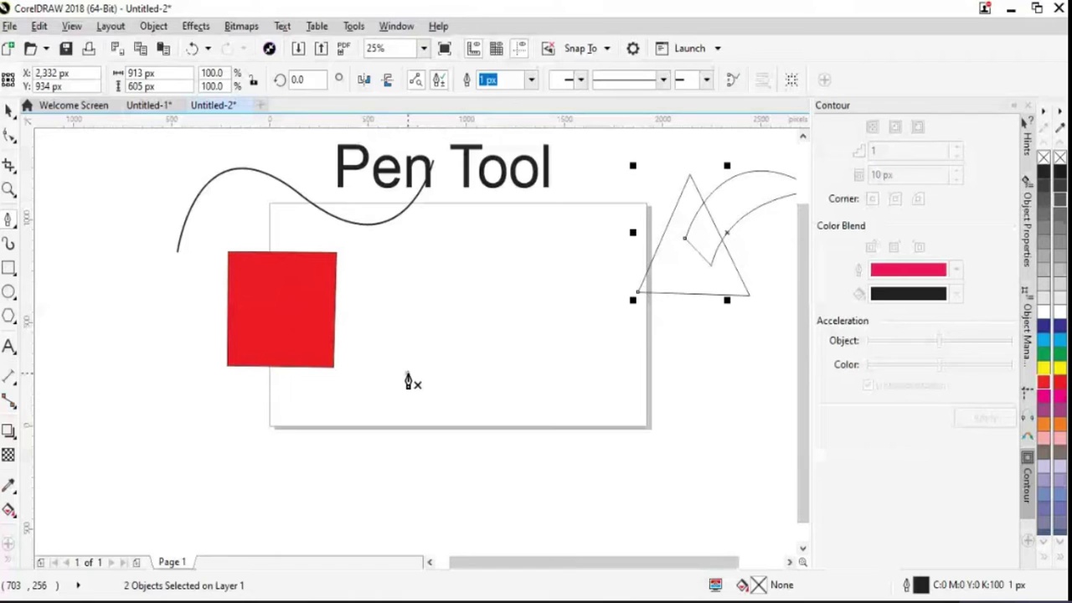
click(407, 373)
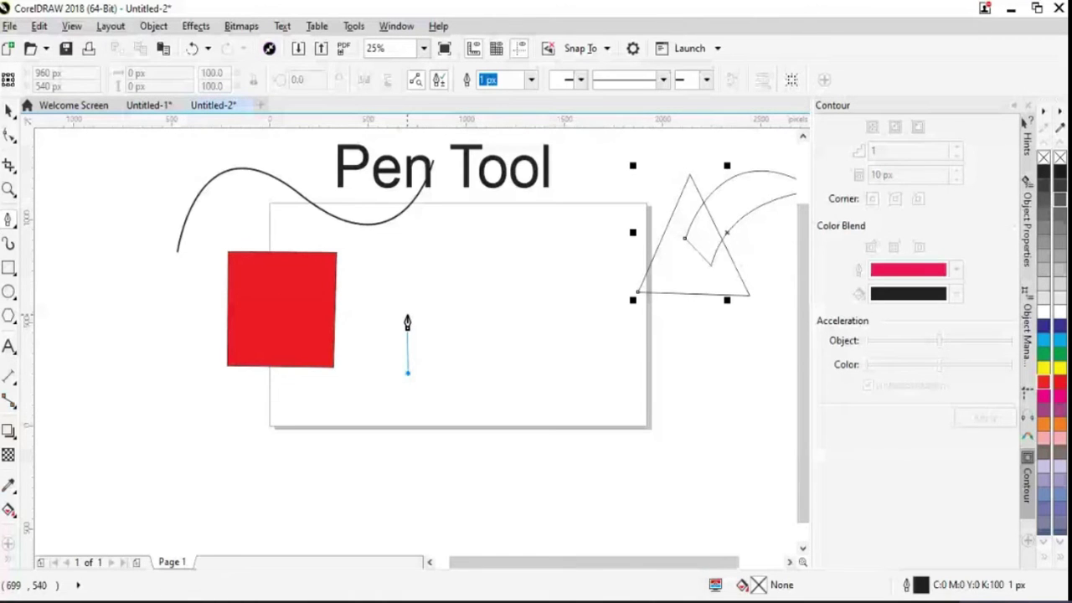
click(407, 310)
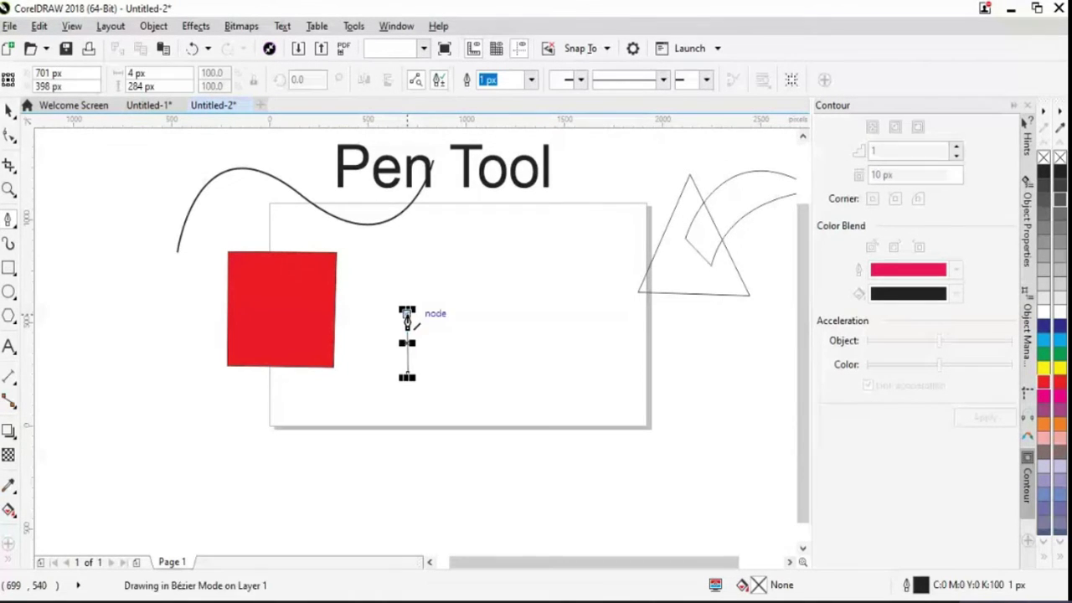
click(456, 342)
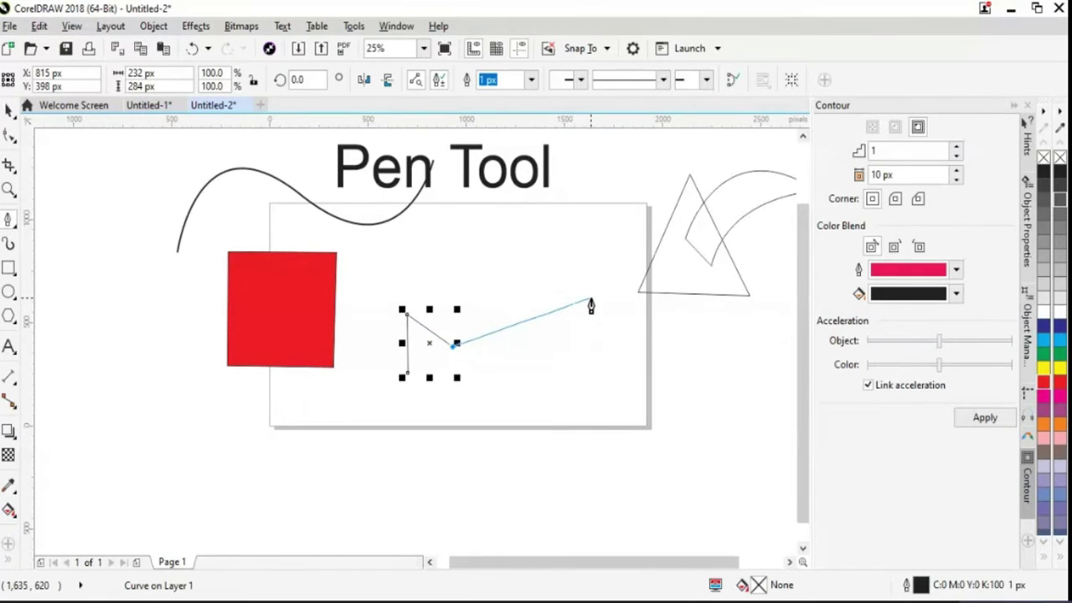
drag(591, 306, 650, 359)
key(ctrl+z)
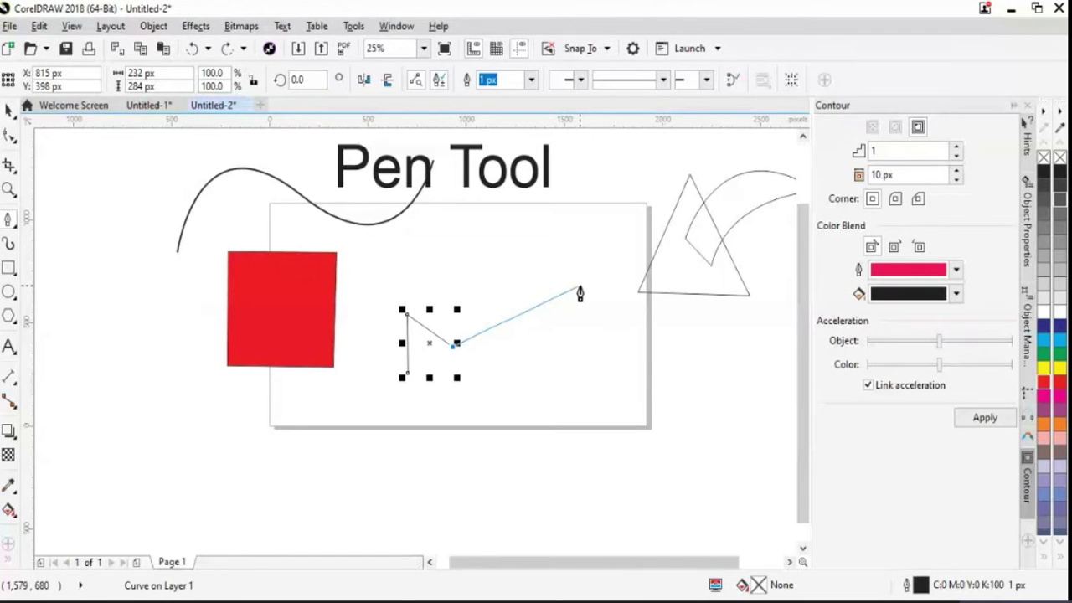
click(578, 288)
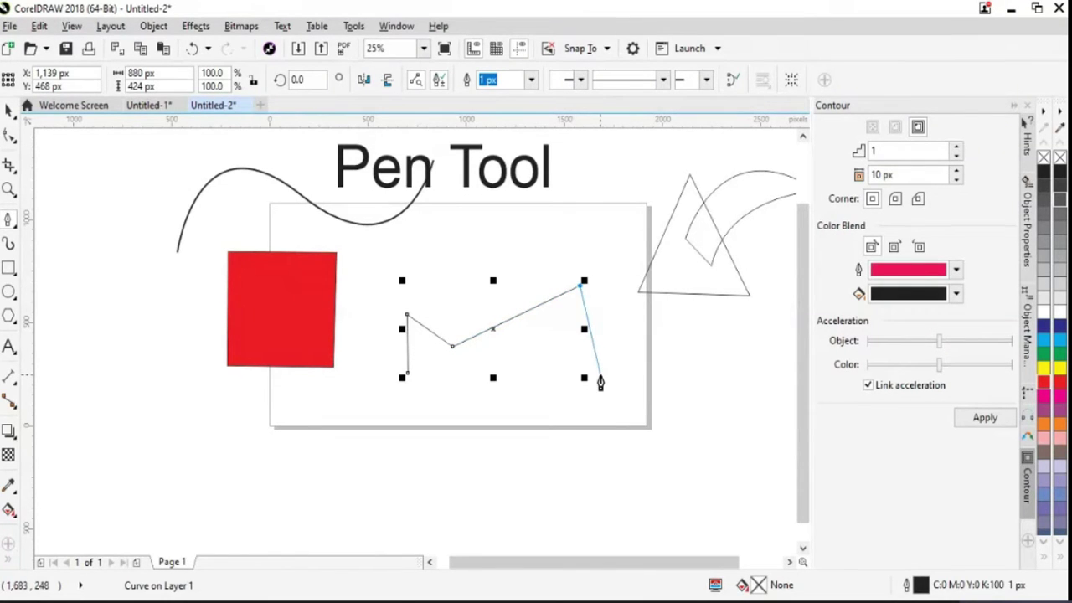
- Undo all segments of the zigzag line and leave the Pen tool
key(ctrl+z)
key(ctrl+z)
key(ctrl+z)
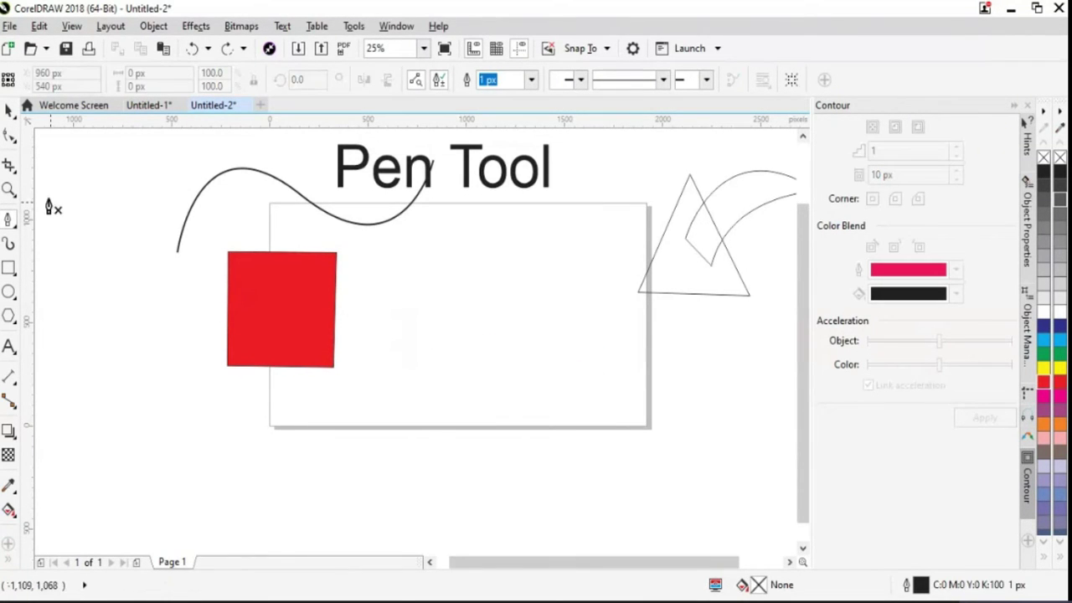
key(space)
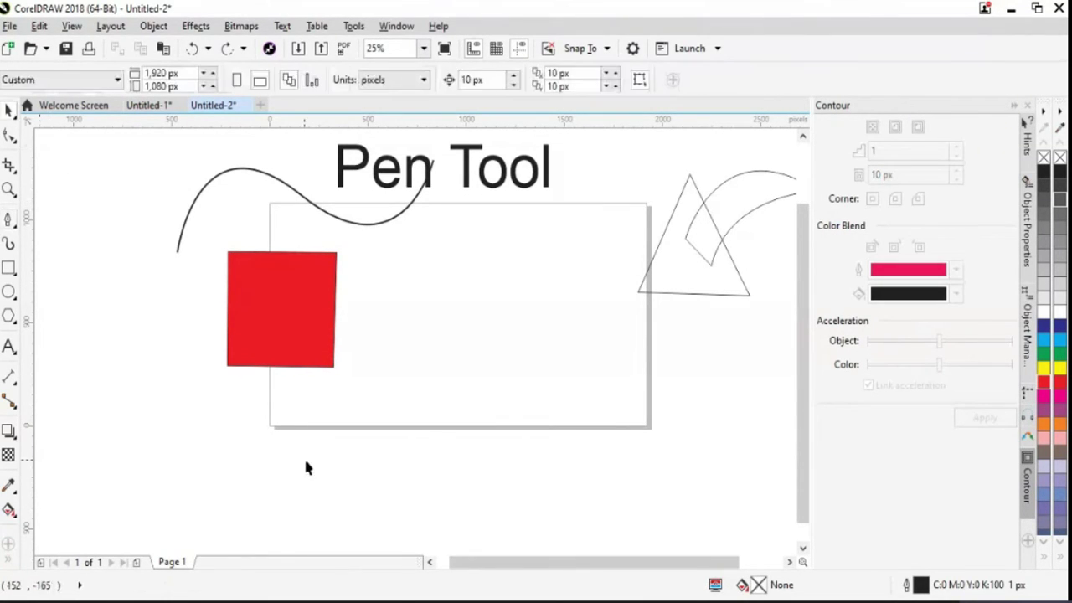
- Copy the fish bitmap from the Untitled-1 document into Untitled-2 and place it right of the red square at about X 1,045 px, Y 523 px
click(150, 106)
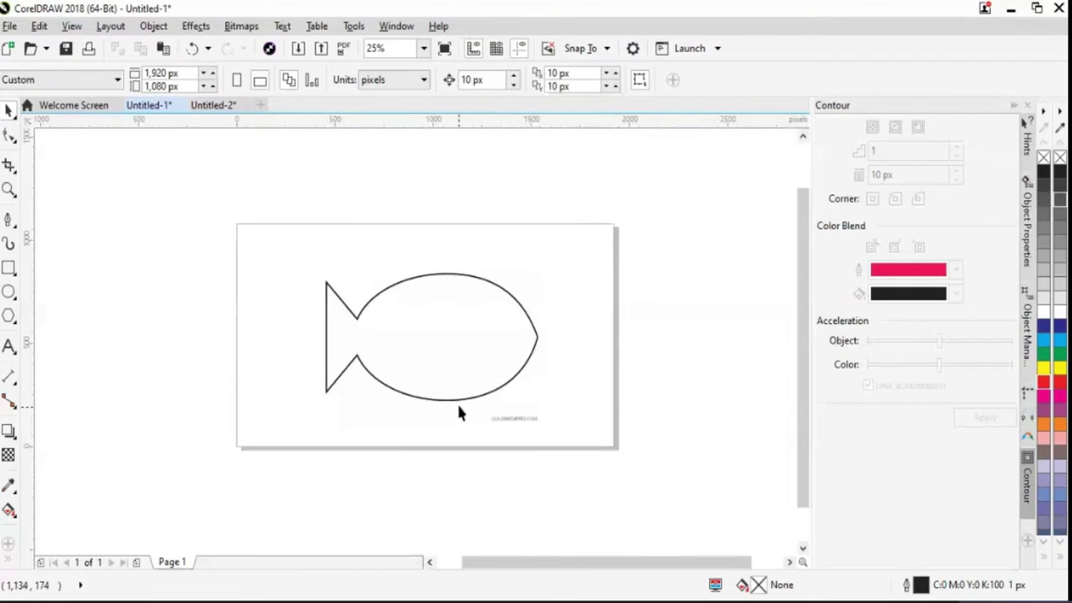
click(463, 407)
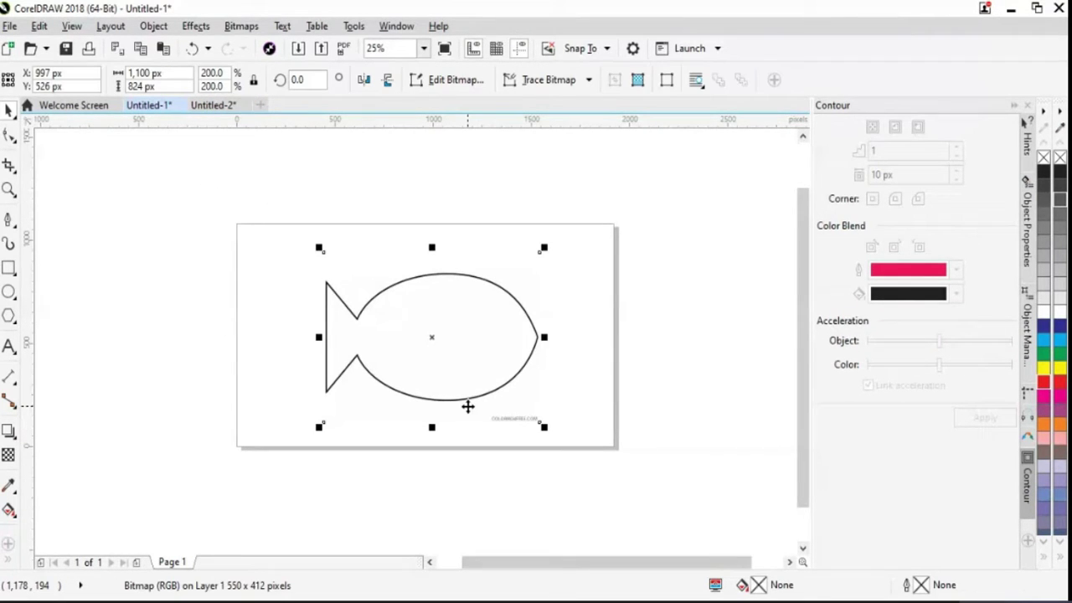
click(214, 106)
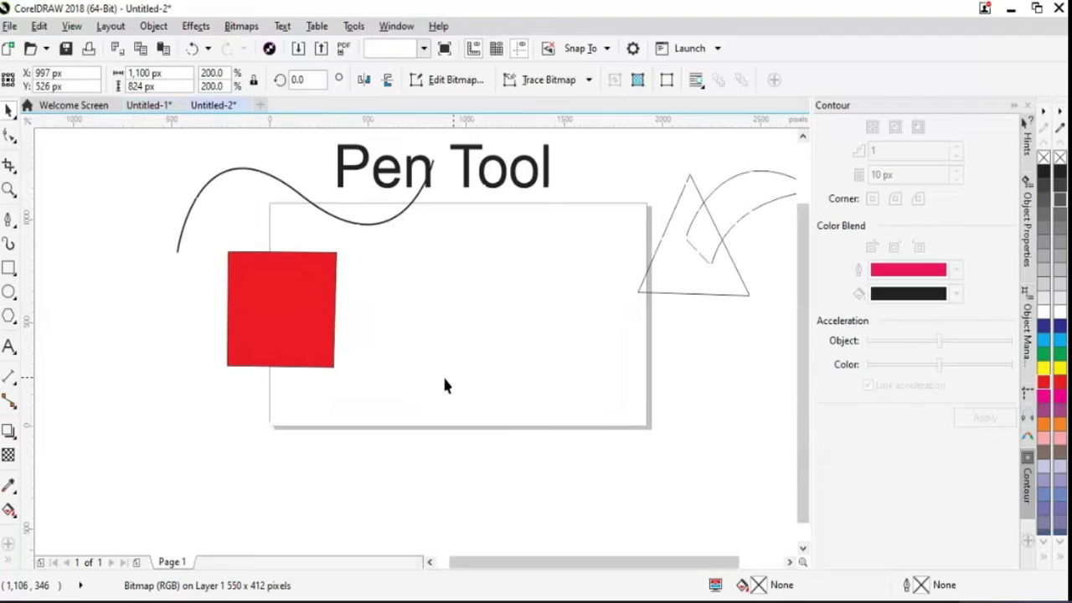
key(ctrl+v)
key(Escape)
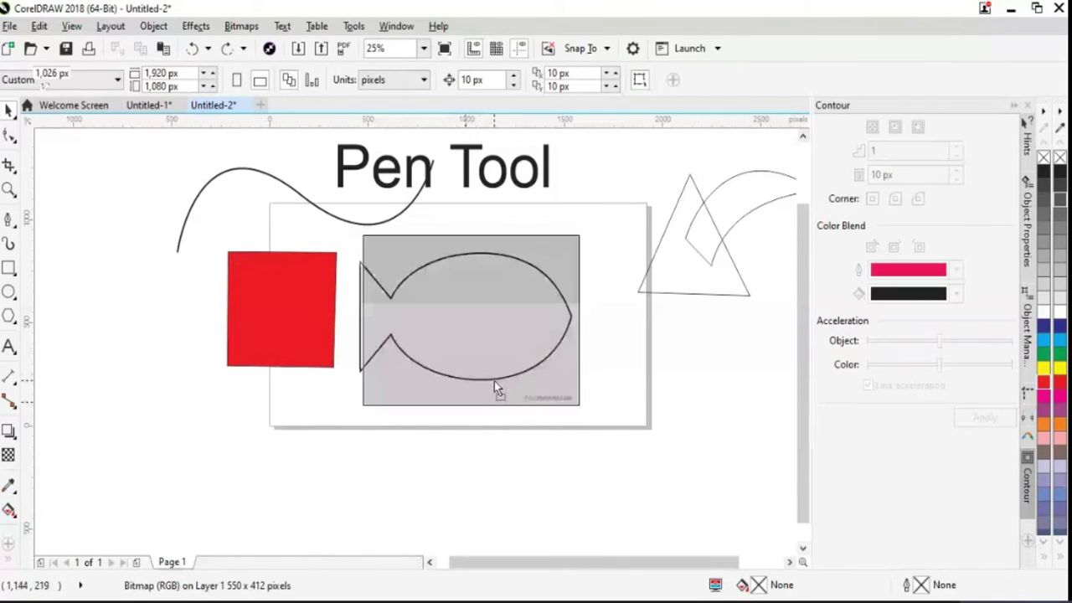
click(494, 381)
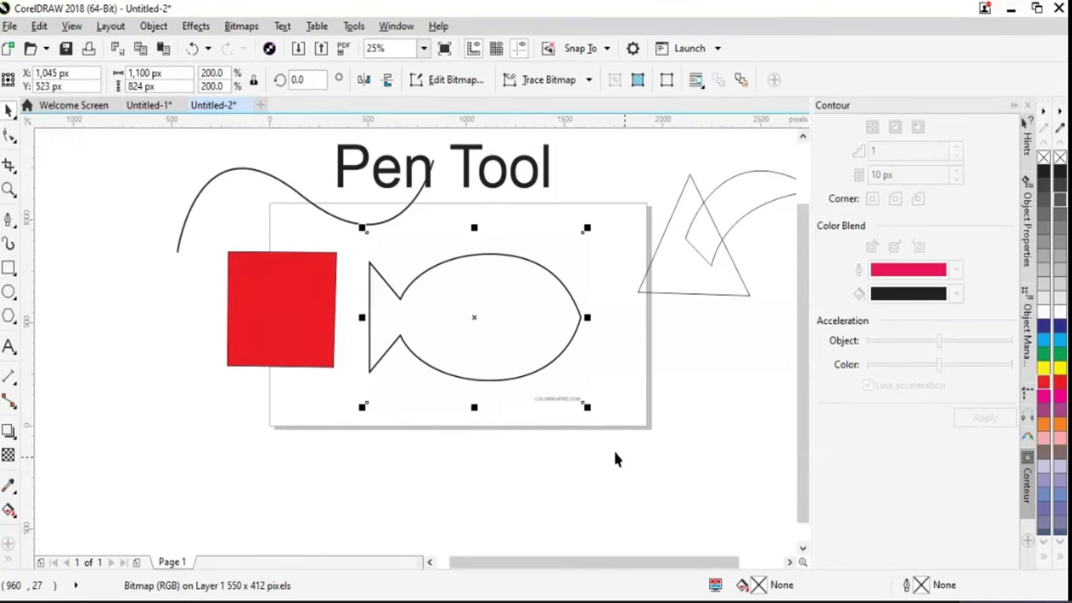
click(682, 434)
- Start tracing the fish bitmap with the Pen tool, drawing the tail's straight vertical edge and upper diagonal edge up to the body
drag(806, 376, 807, 366)
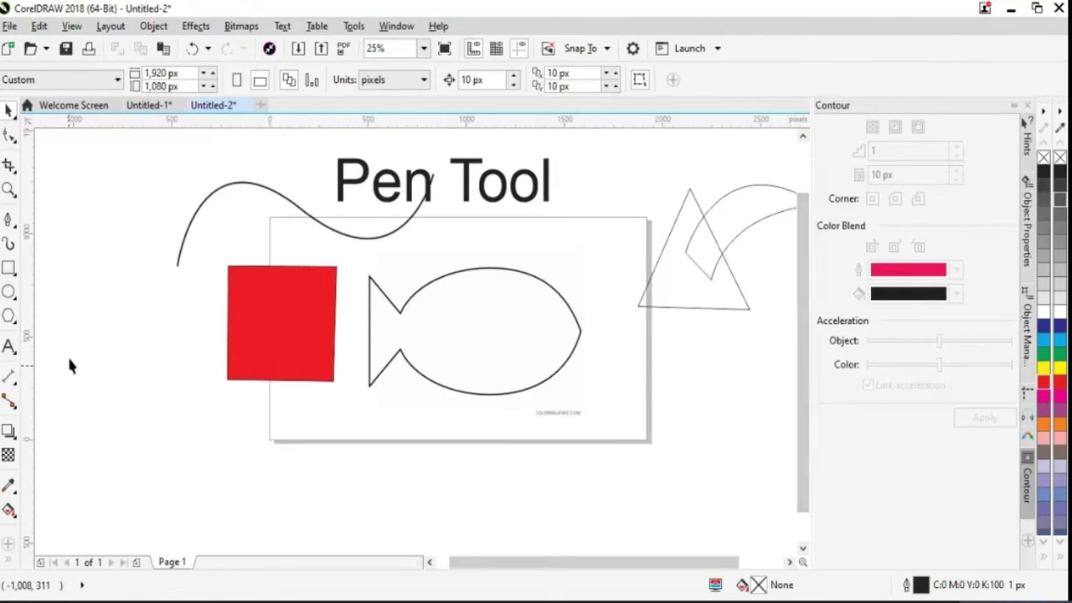
click(12, 221)
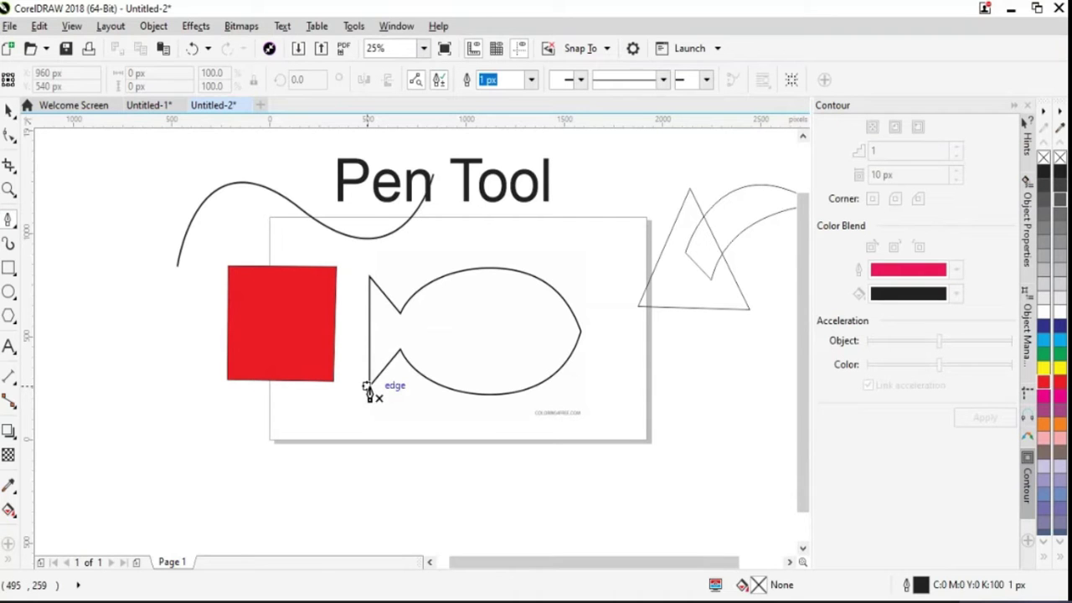
click(367, 387)
click(367, 299)
double_click(366, 274)
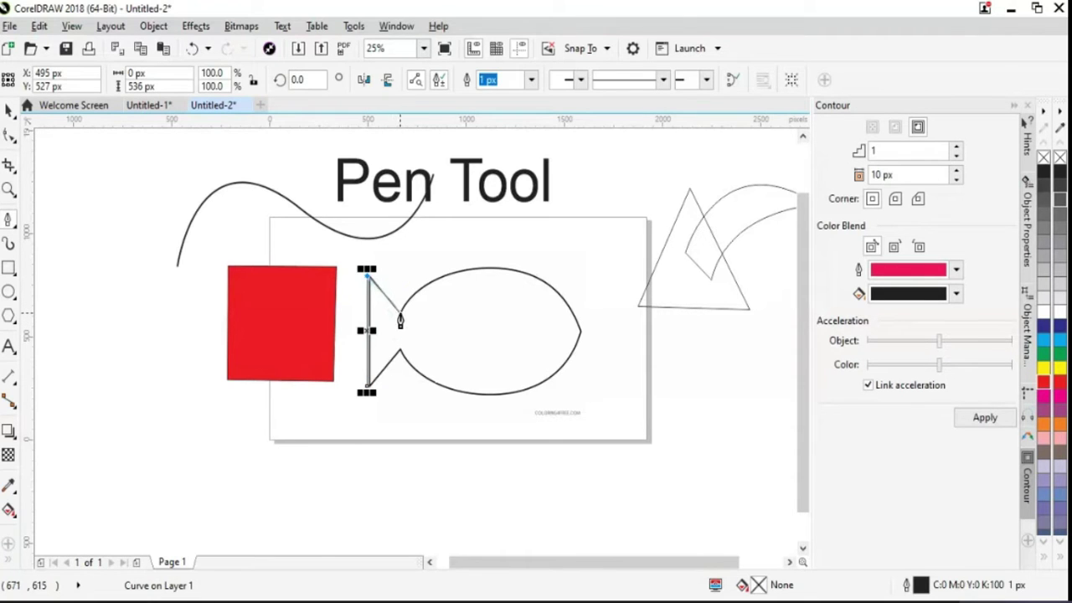
click(400, 314)
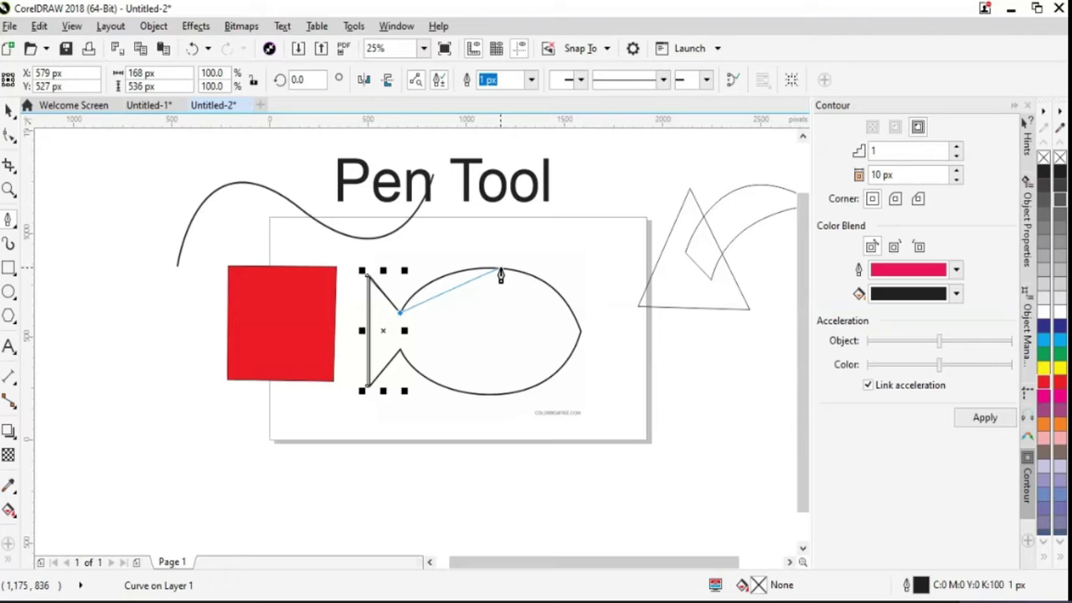
- Continue the trace around the fish's body with curved segments through the nose and belly, and close the path at the tail's lower corner
drag(501, 269, 576, 282)
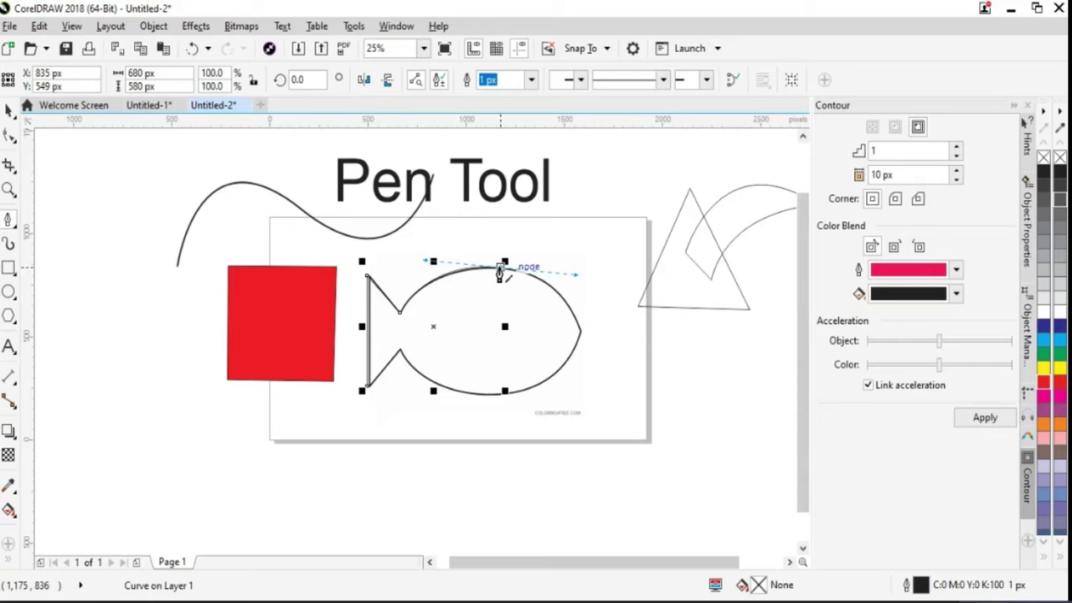
click(580, 333)
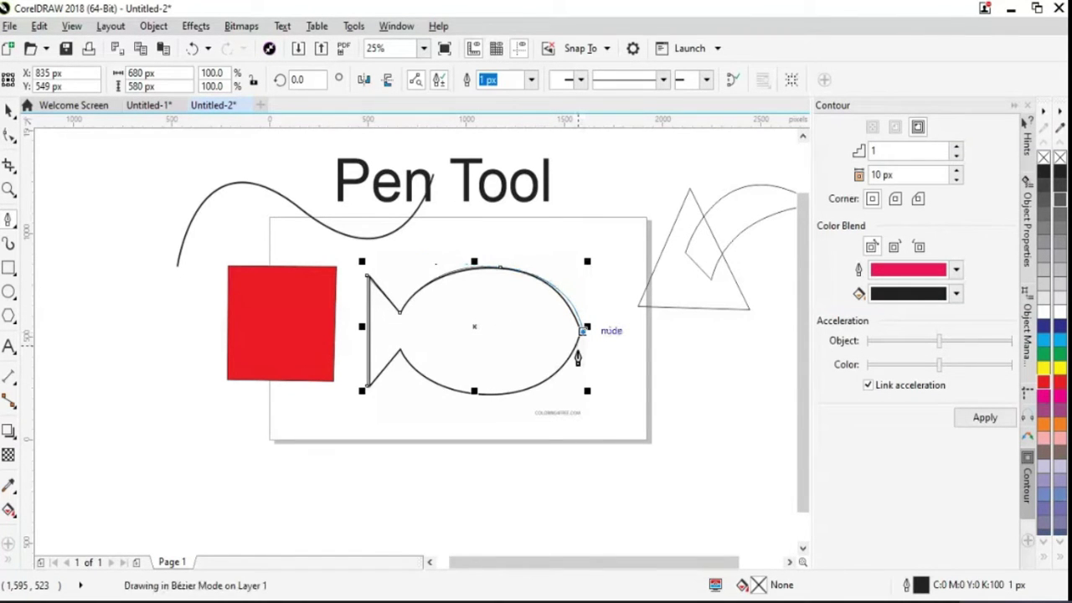
drag(483, 395, 412, 401)
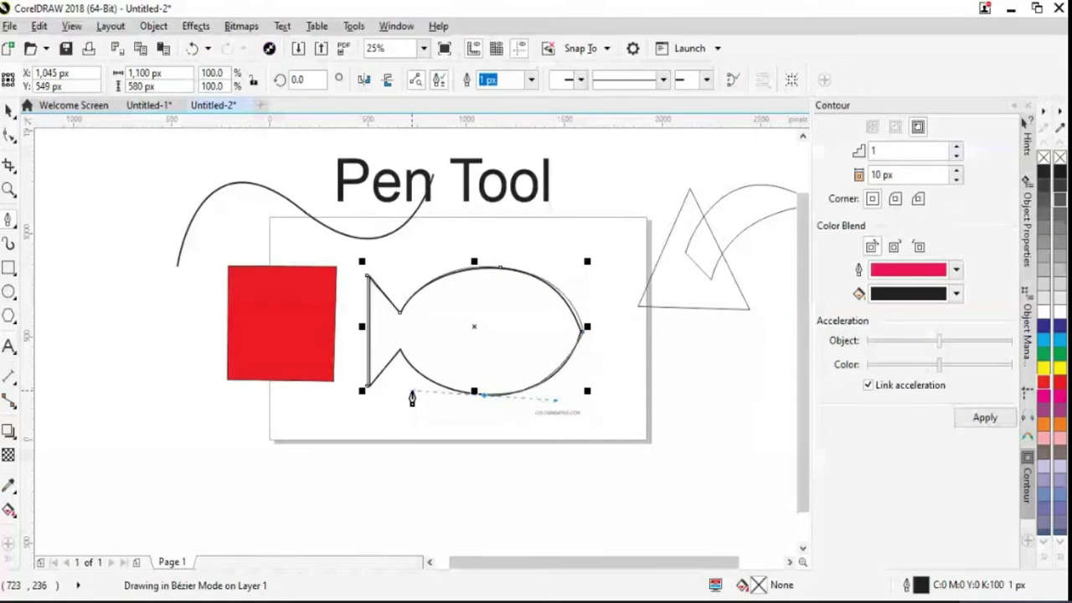
drag(411, 398, 411, 399)
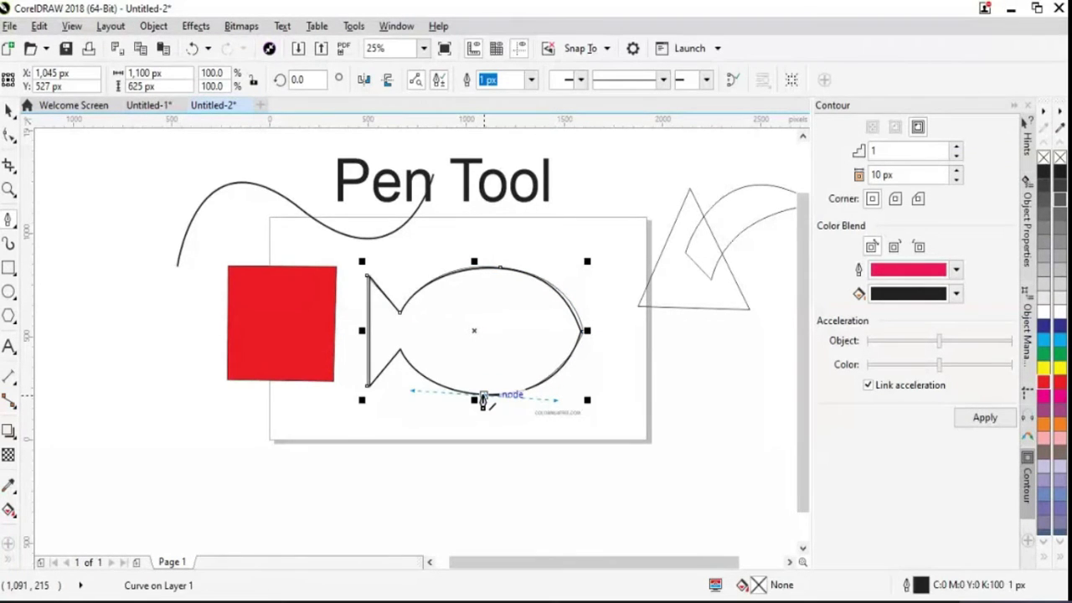
click(401, 351)
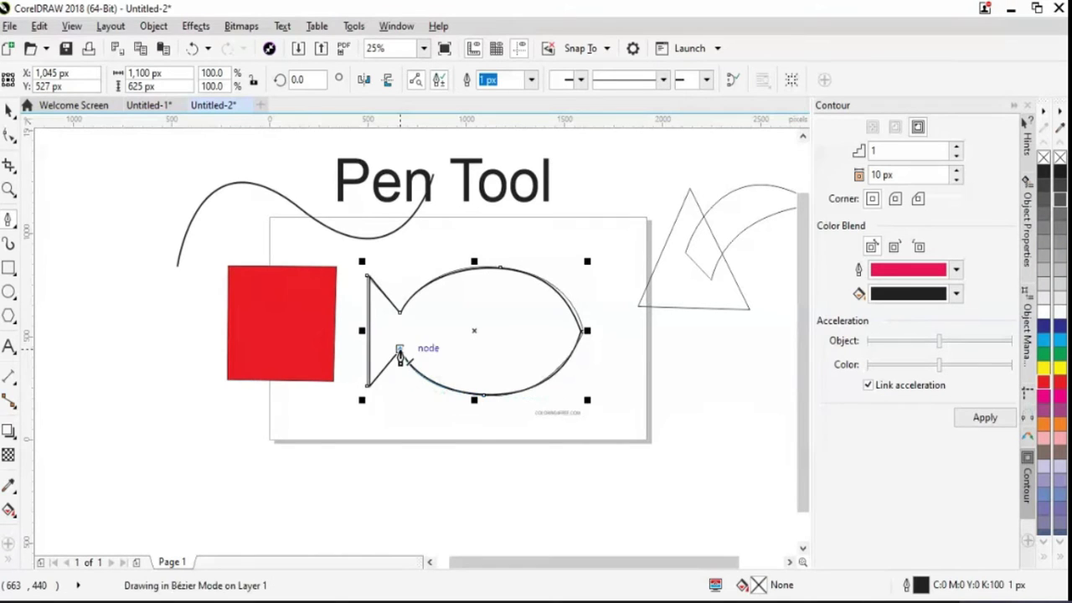
click(367, 387)
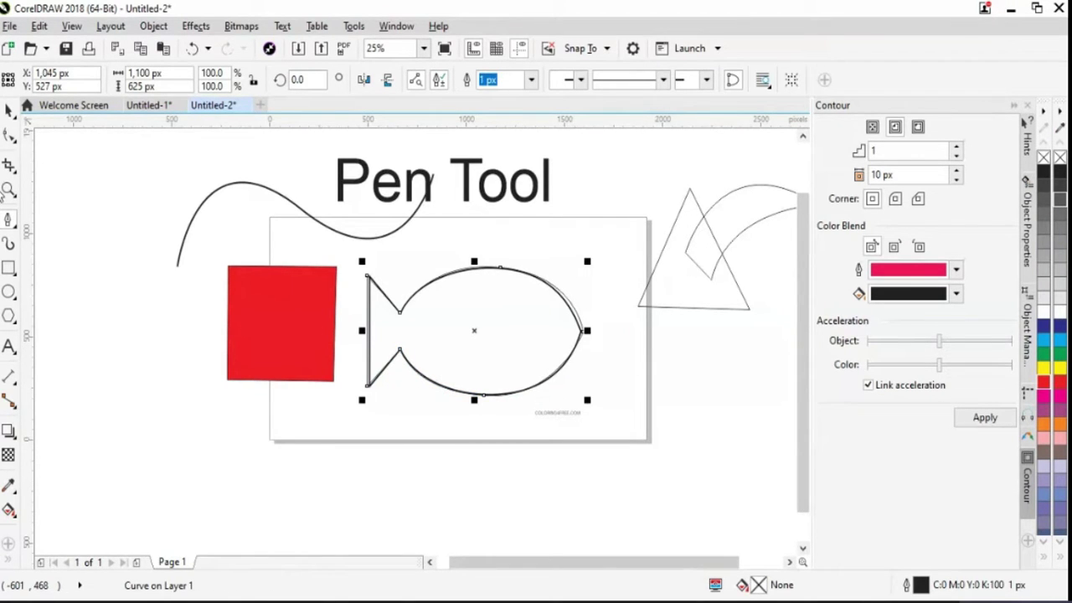
- Set the traced fish's outline to 16 px wide and crimson (C 8, M 100, Y 62, K 1)
click(508, 79)
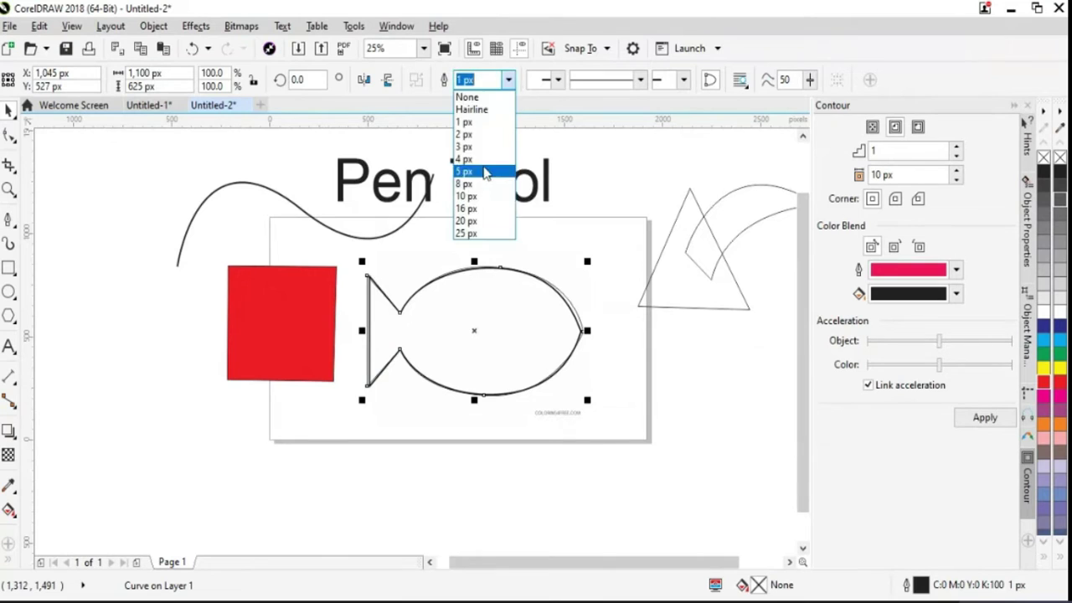
click(482, 205)
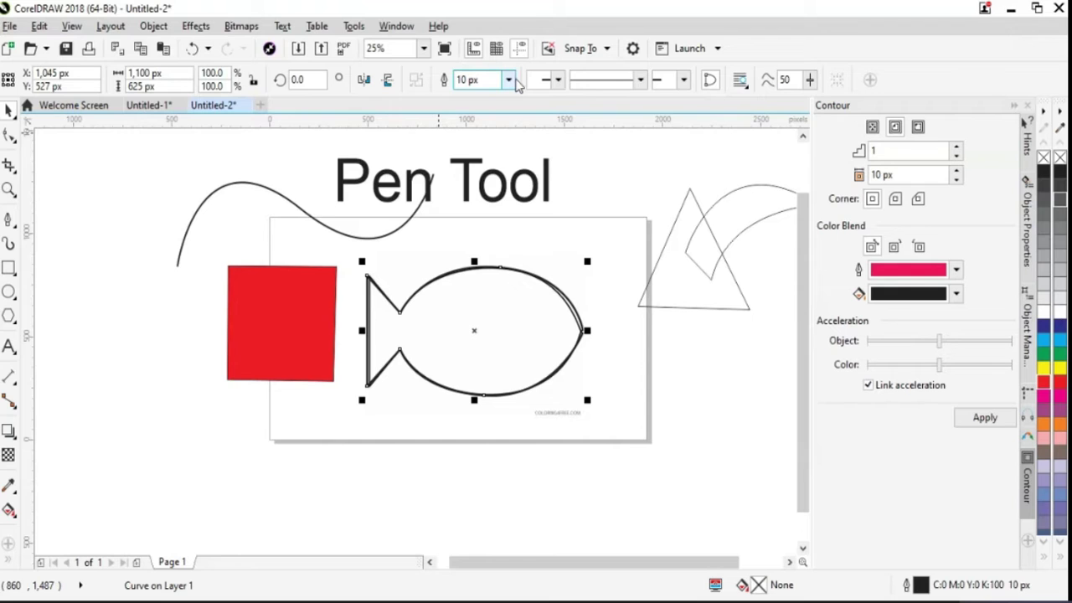
scroll(508, 80, down, 2)
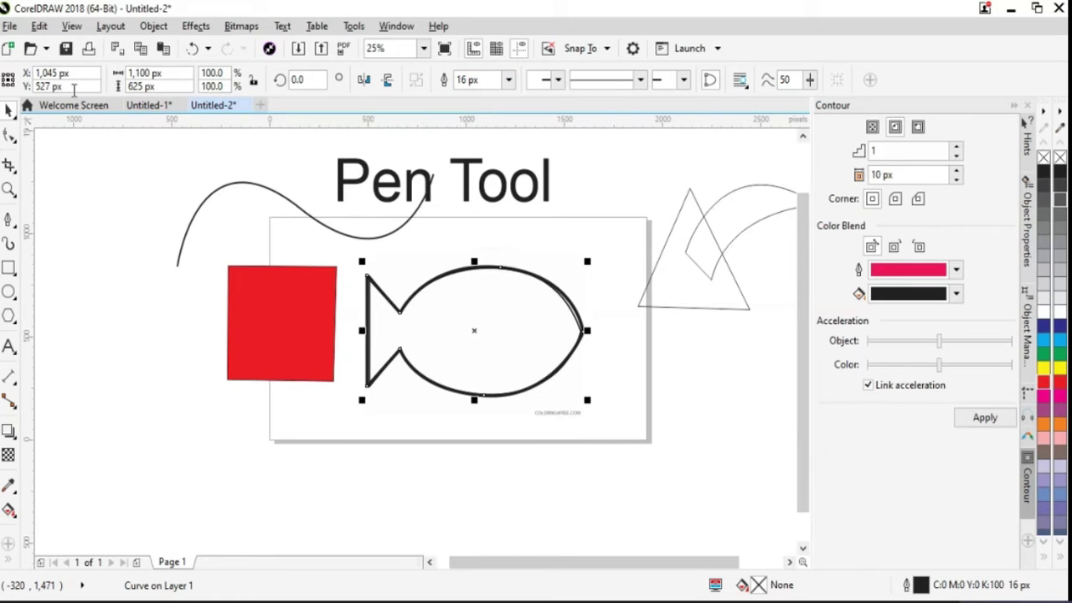
double_click(922, 591)
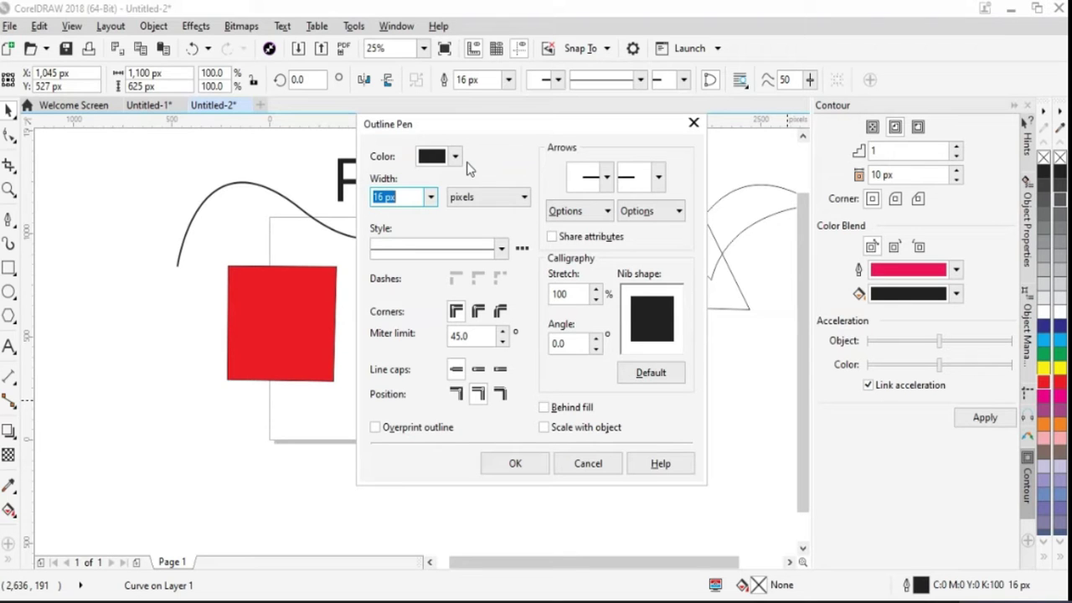
click(518, 464)
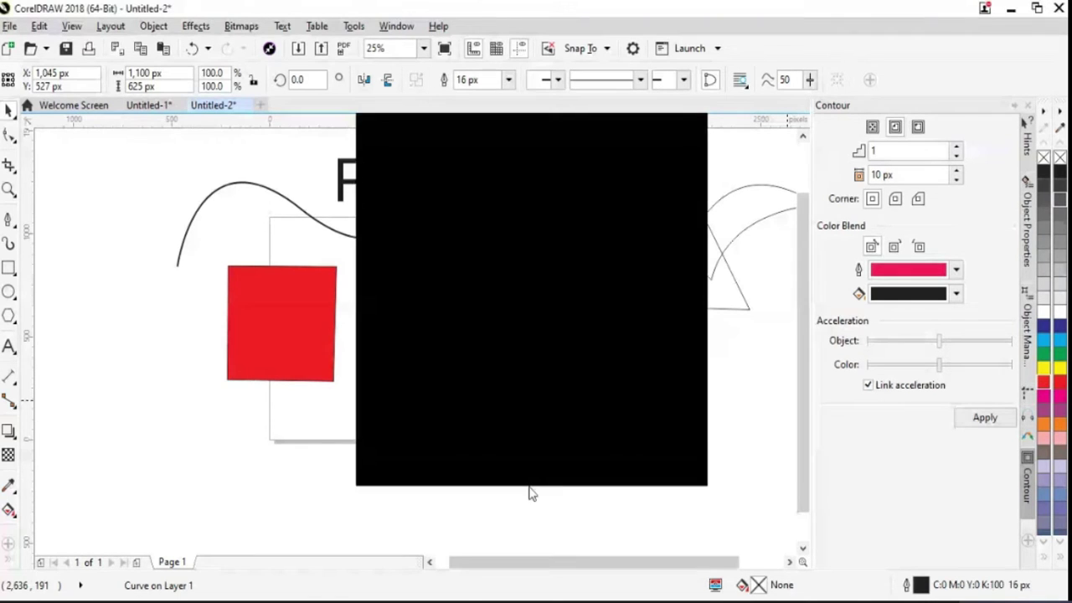
click(529, 493)
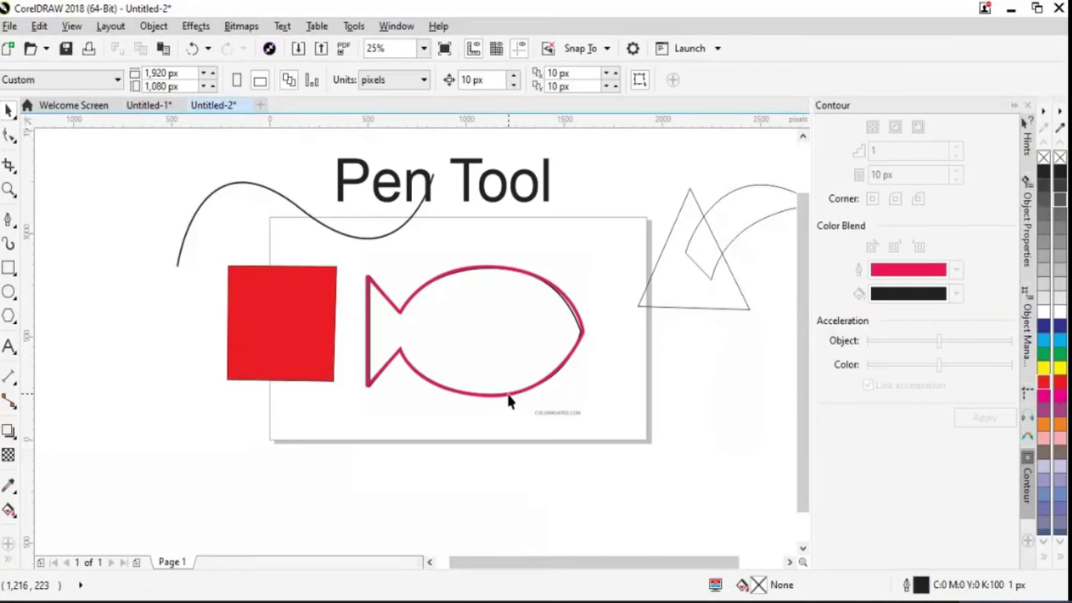
- Move the crimson fish off the bitmap to below the red square, at about X -200 px, Y -139 px, and deselect everything
drag(508, 402, 513, 449)
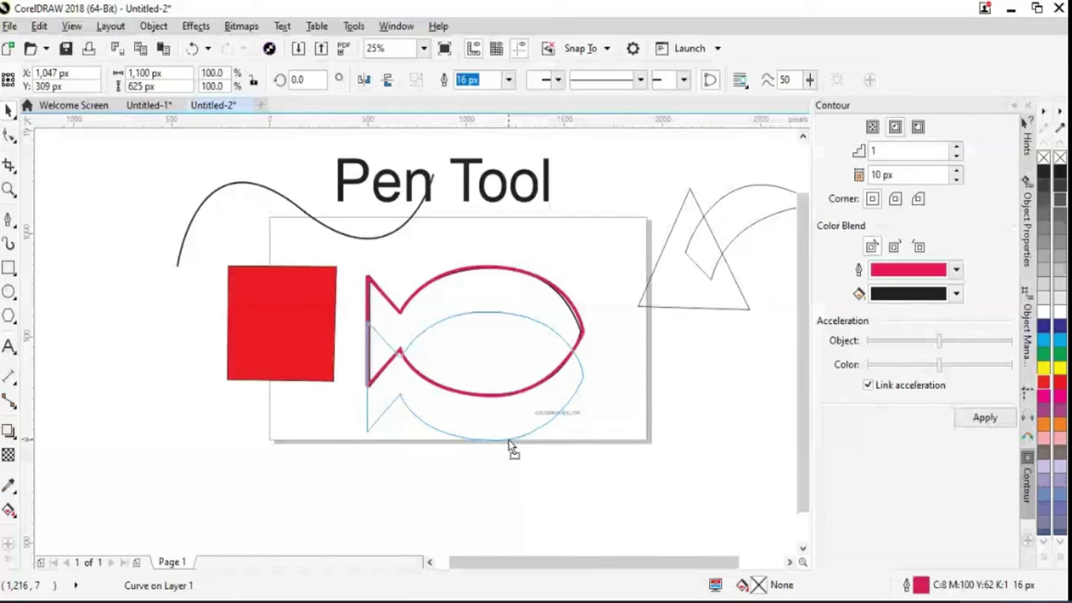
drag(513, 450, 514, 488)
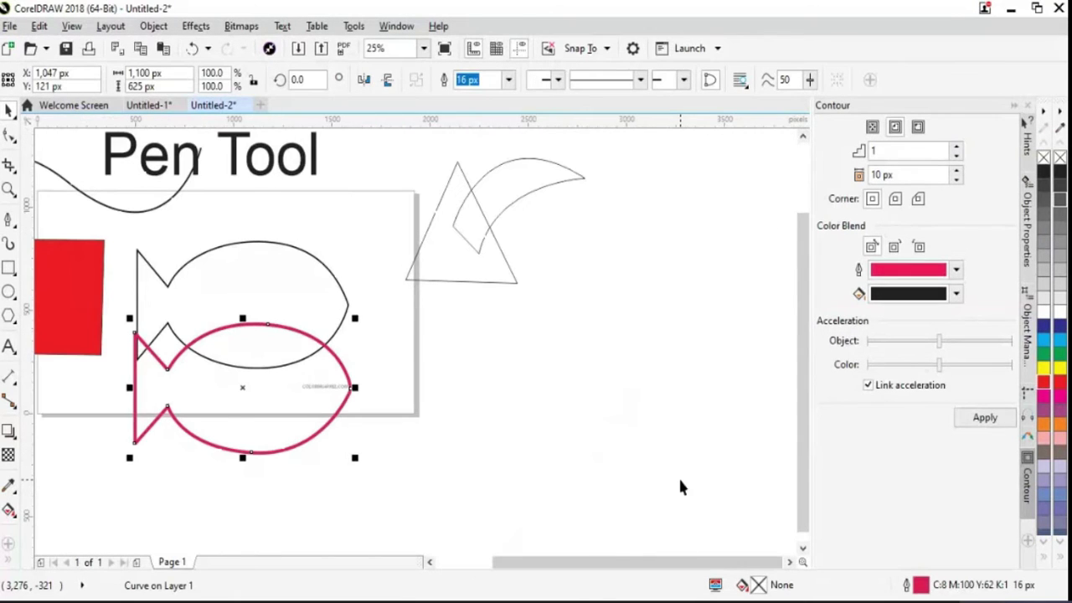
click(432, 565)
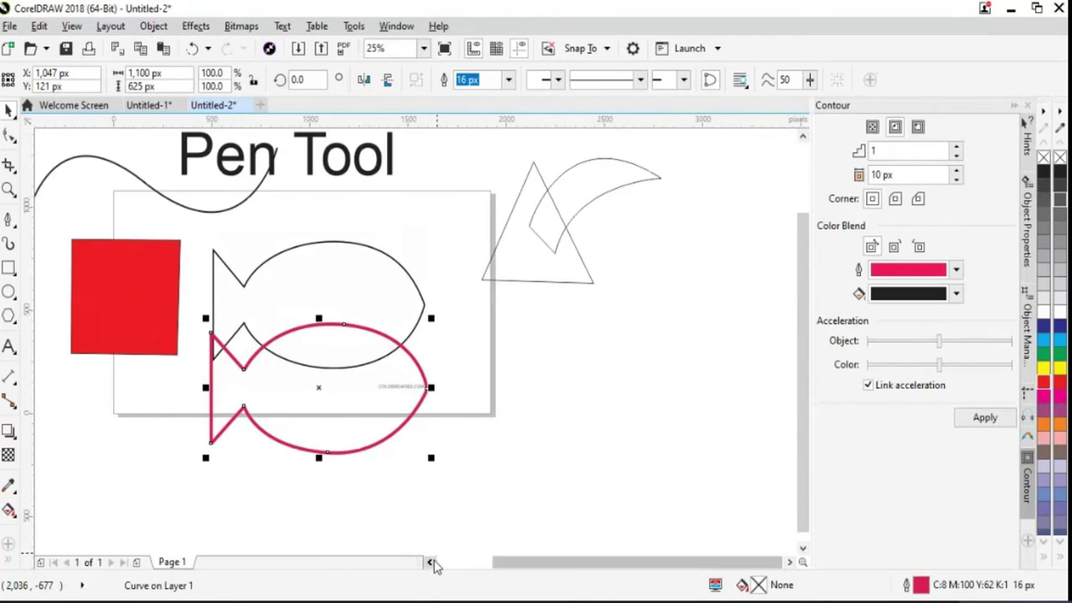
drag(603, 450, 584, 530)
drag(798, 485, 799, 497)
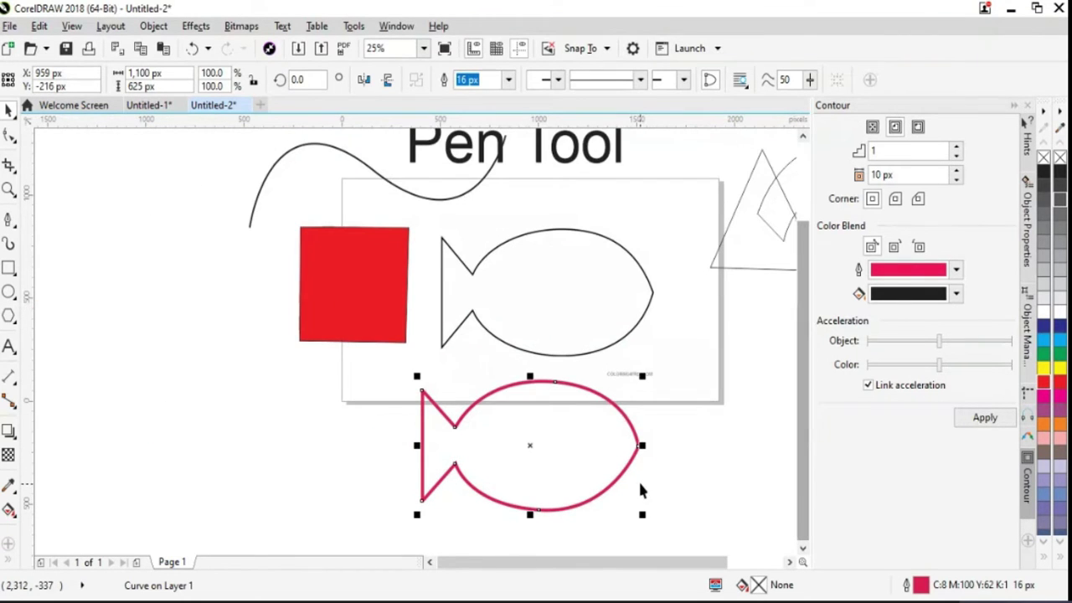
drag(630, 460, 403, 444)
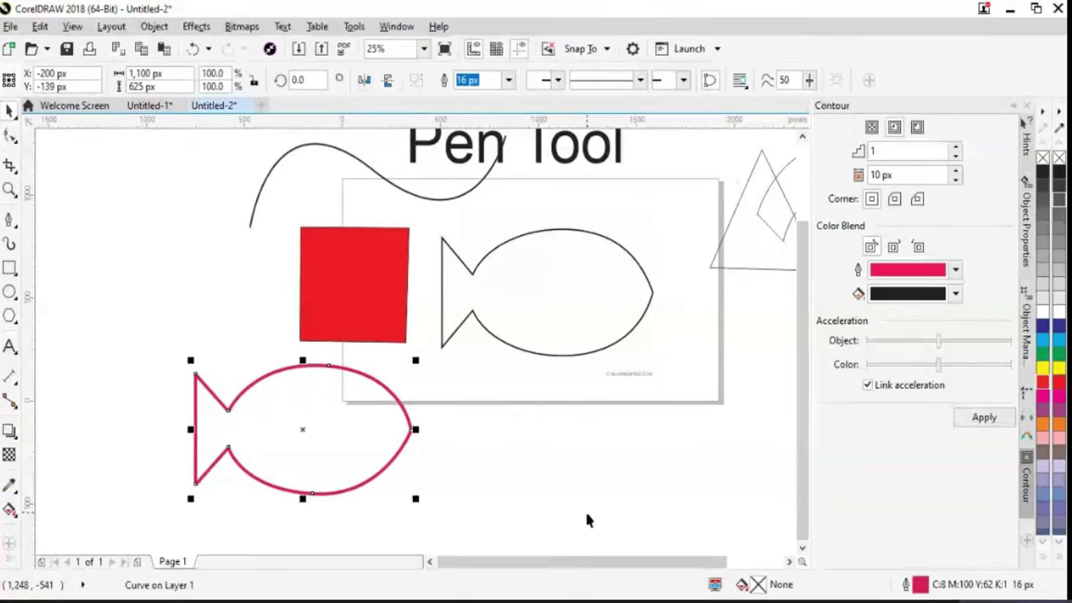
click(558, 283)
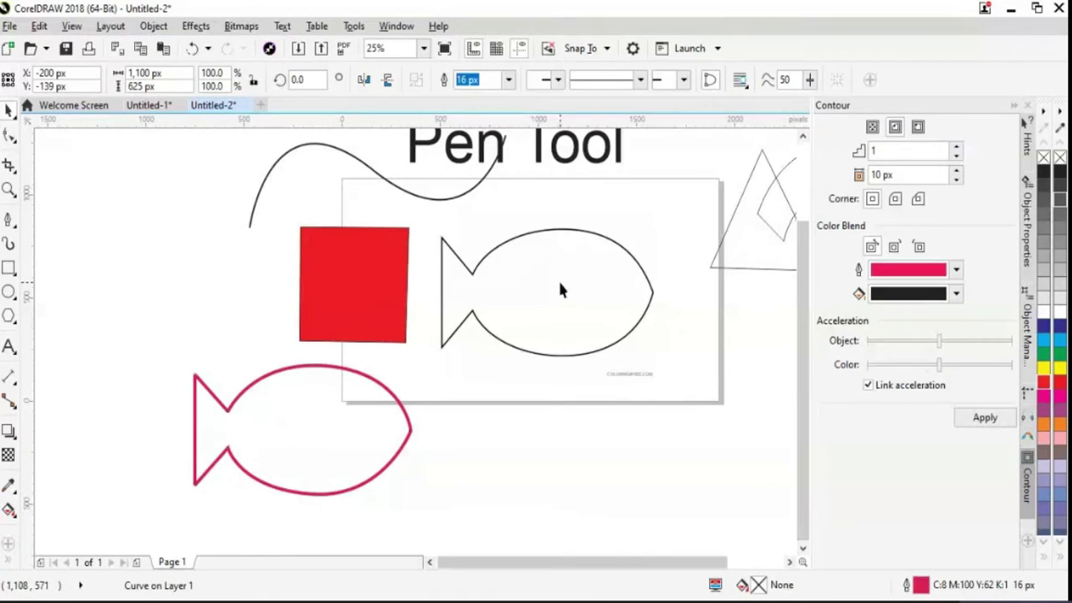
click(727, 433)
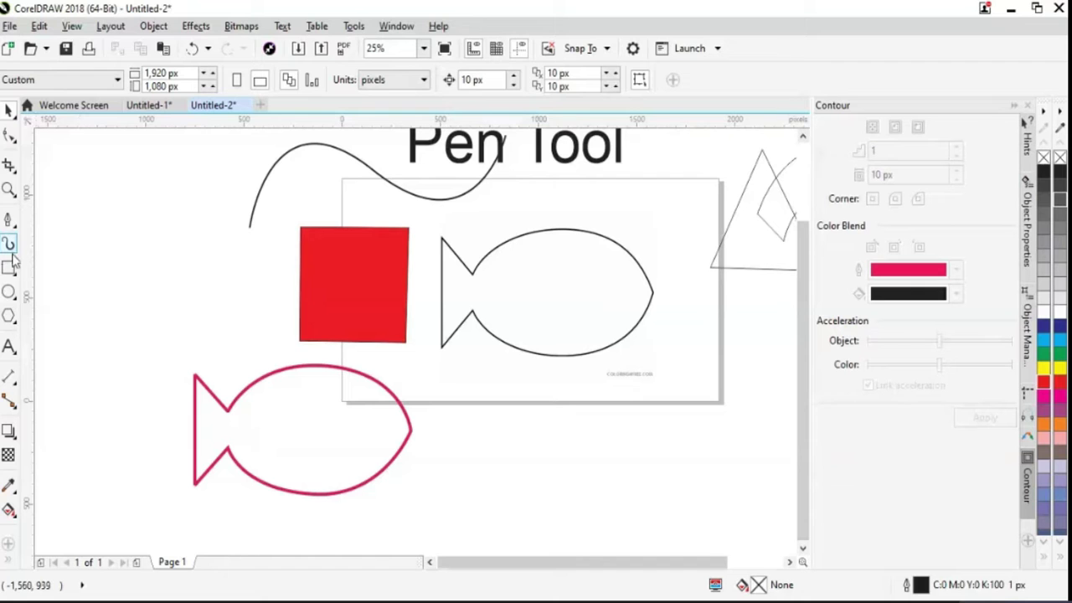
- Trace the fish bitmap with the Pen tool using only straight segments, making a closed angular shape about 1,100 by 620 px
click(9, 218)
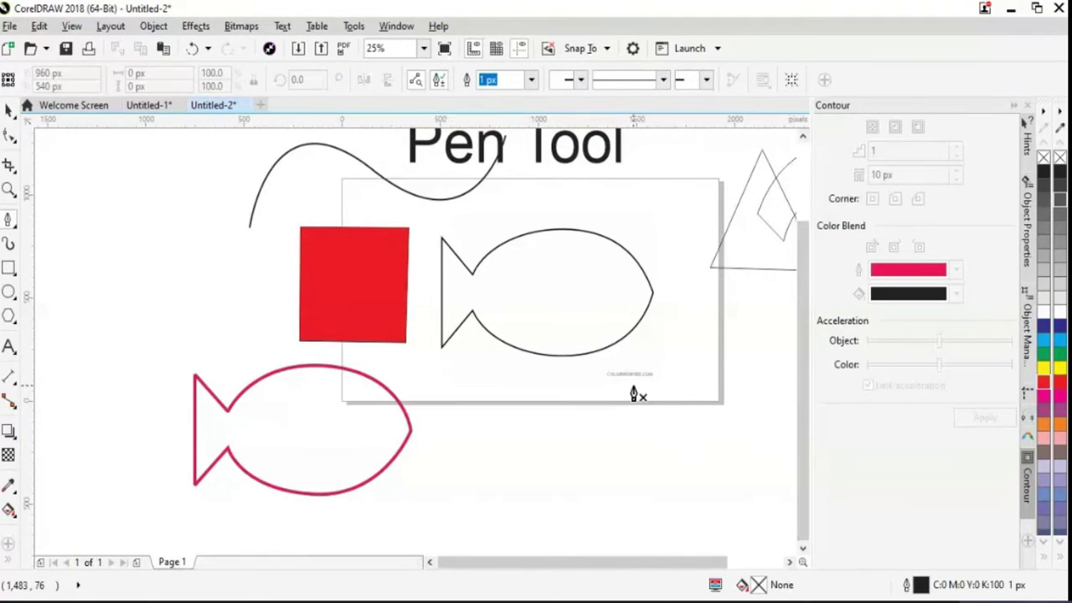
click(440, 347)
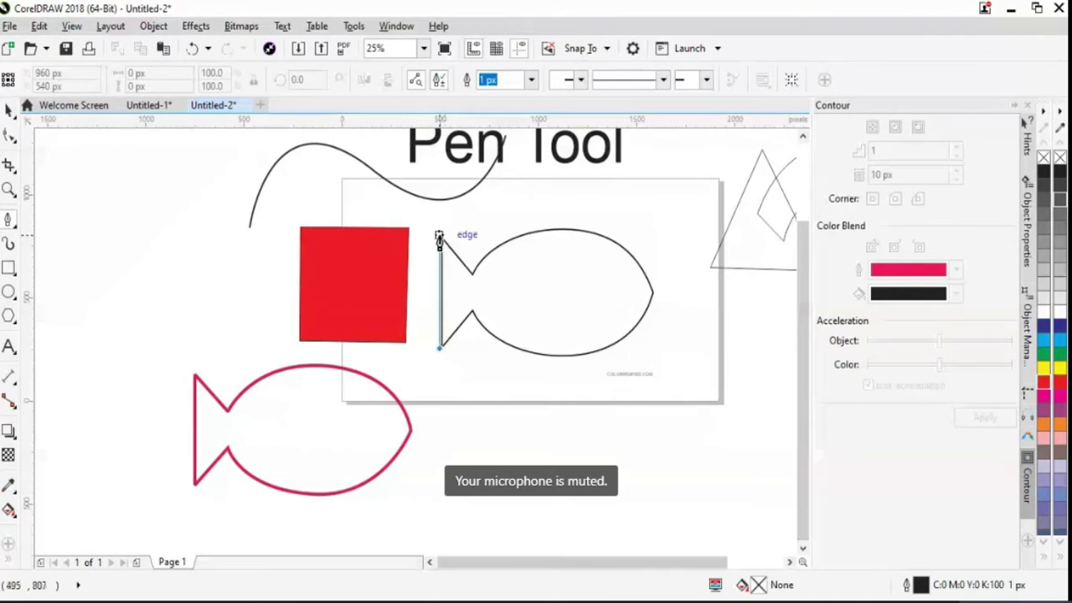
double_click(439, 238)
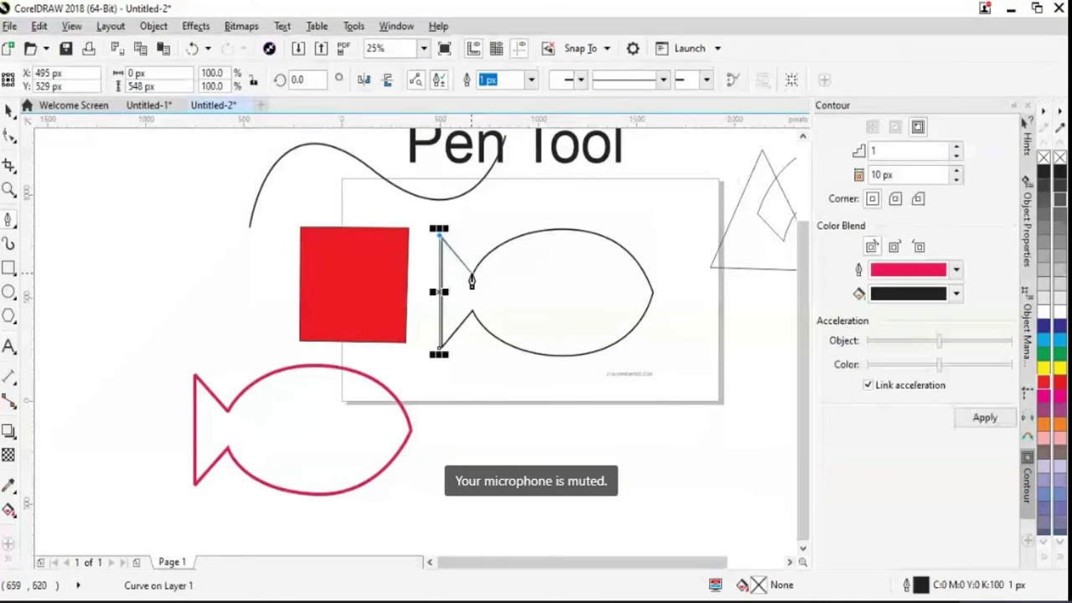
click(472, 282)
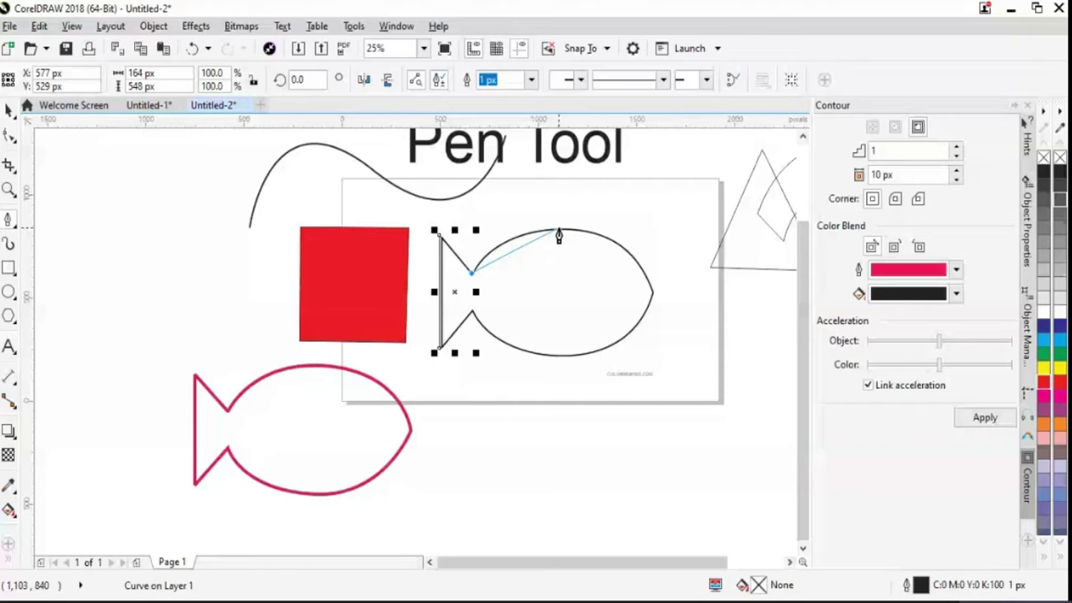
click(558, 229)
click(653, 290)
click(557, 356)
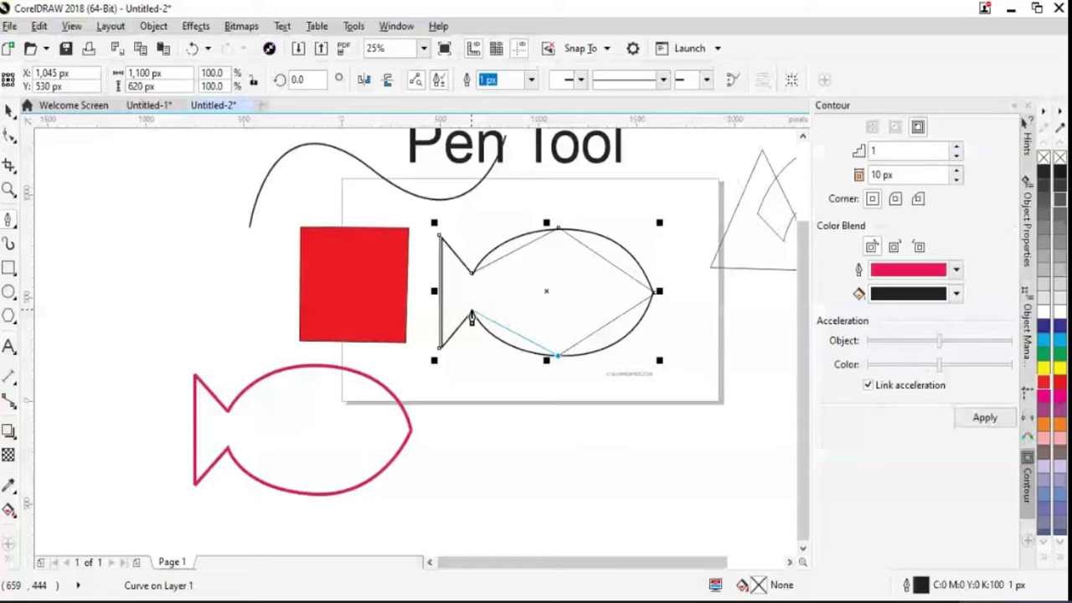
click(472, 316)
- Set the angular fish's outline to 20 px wide and green (C 62, M 0, Y 72, K 0)
click(508, 80)
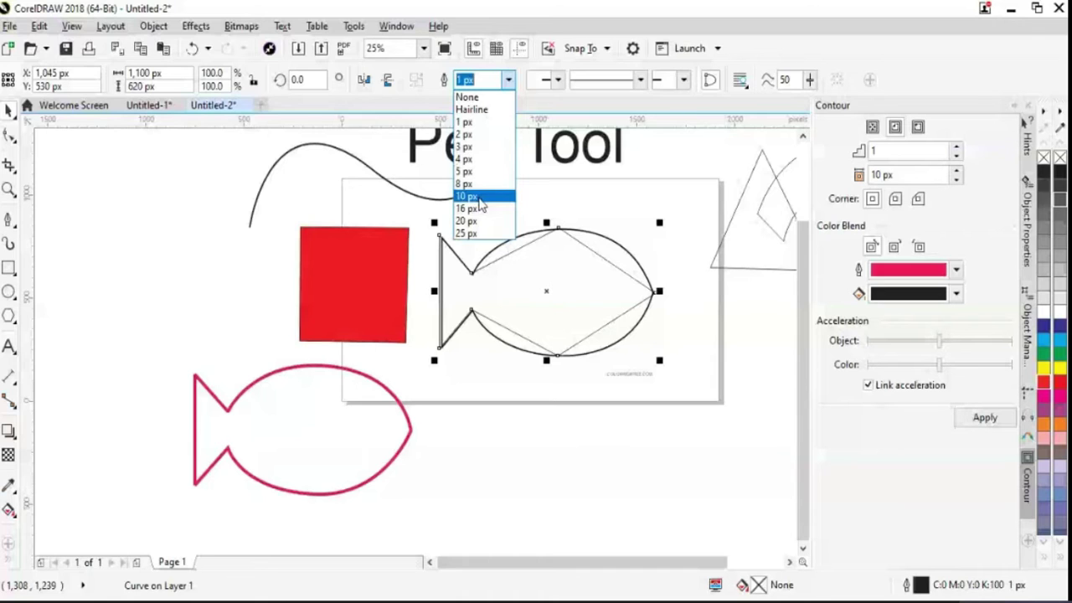
click(480, 198)
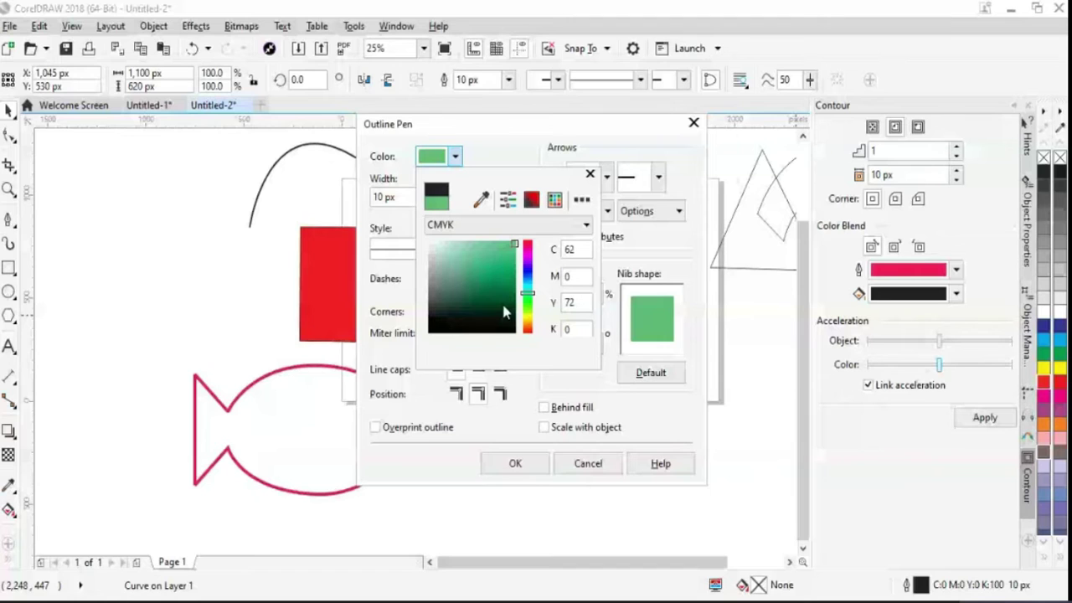
click(515, 463)
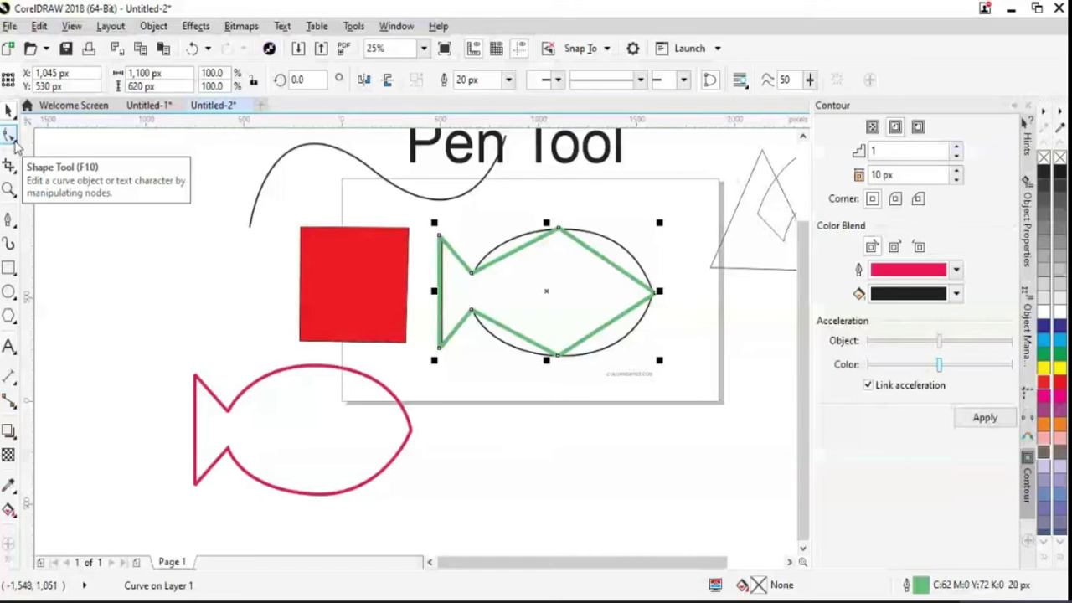
- Select all nodes of the green fish with the Shape tool and convert its straight segments to curves
click(11, 138)
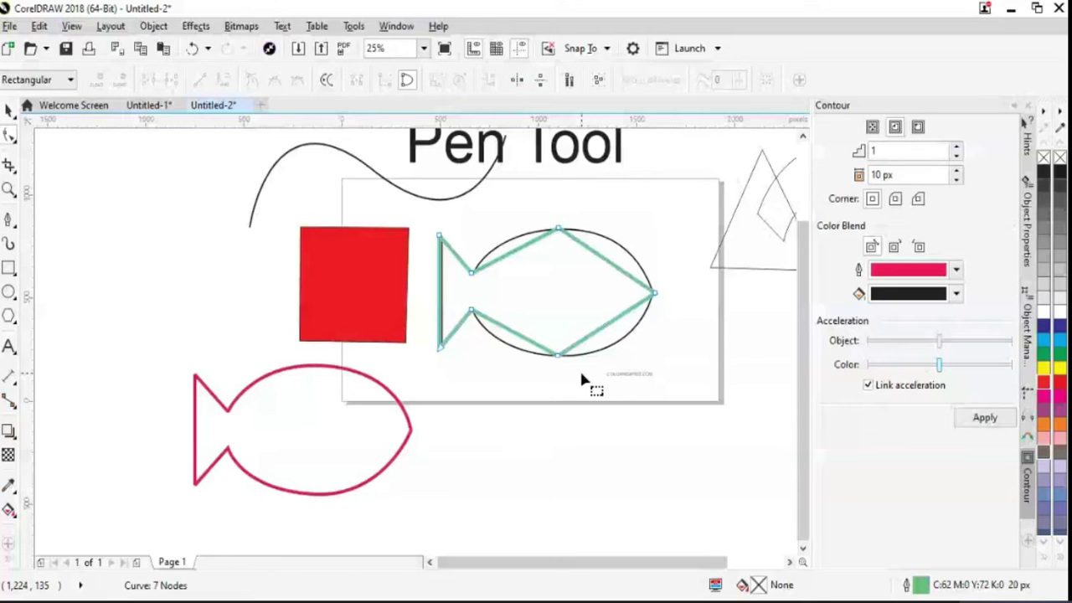
key(ctrl+a)
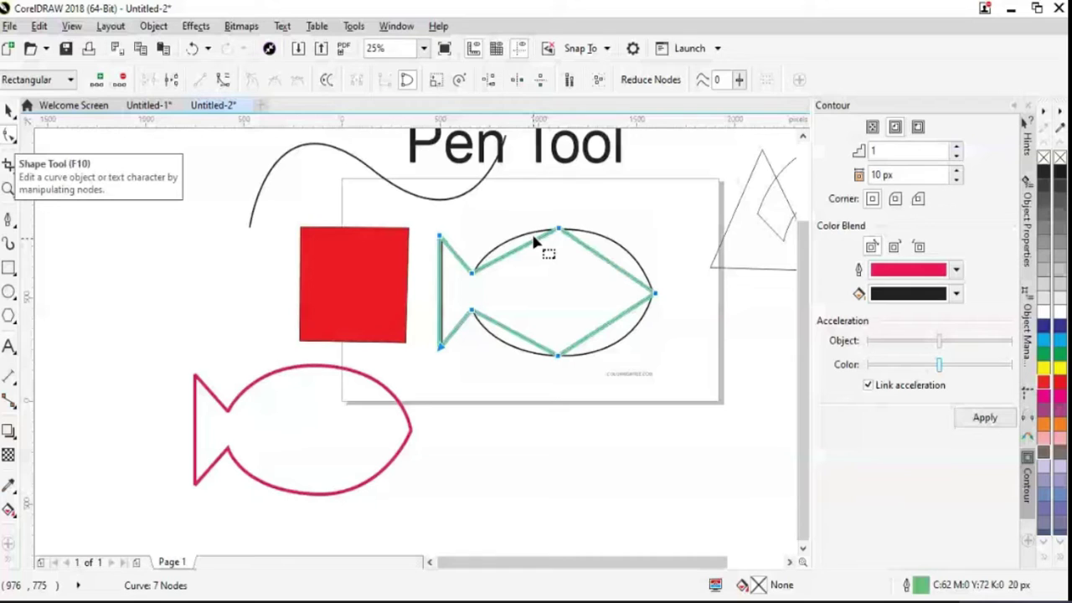
click(224, 82)
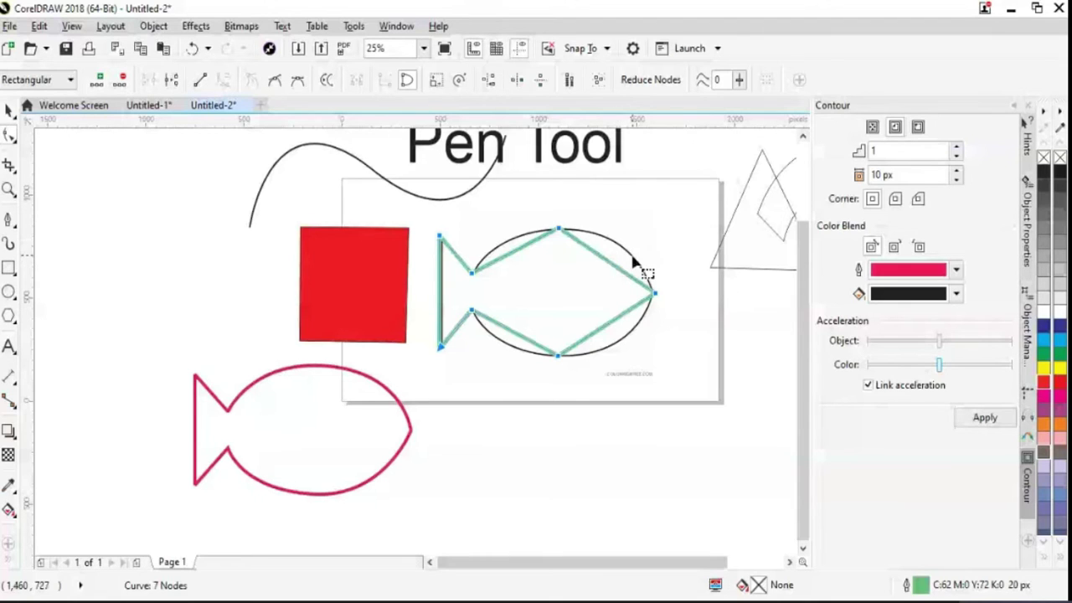
- Bend the four body segments of the green fish outward to match the curves of the bitmap
drag(617, 270, 625, 251)
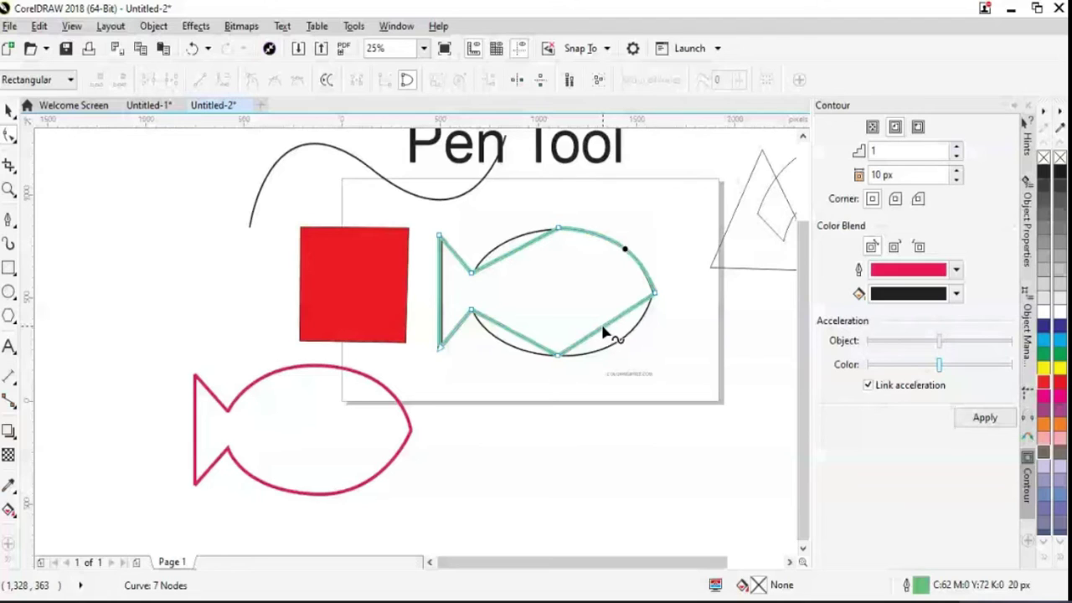
drag(603, 332, 617, 346)
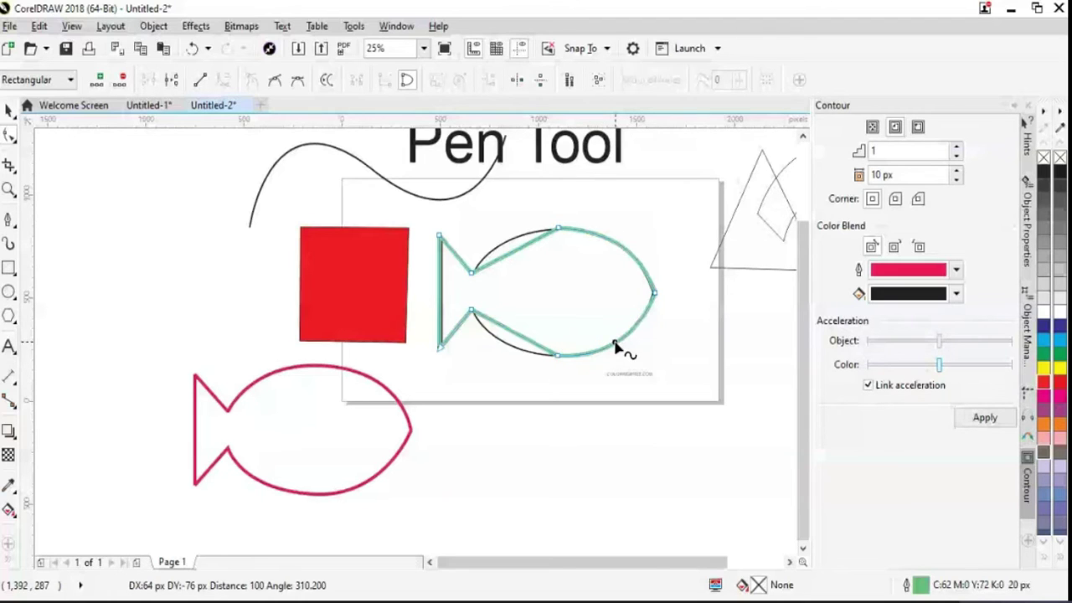
drag(510, 334, 502, 347)
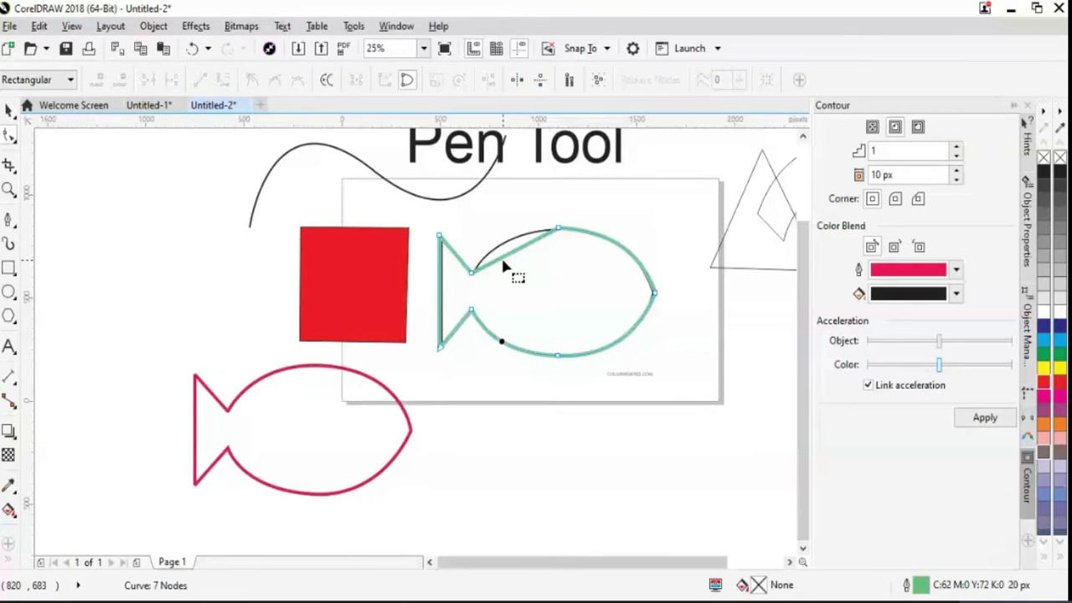
click(506, 256)
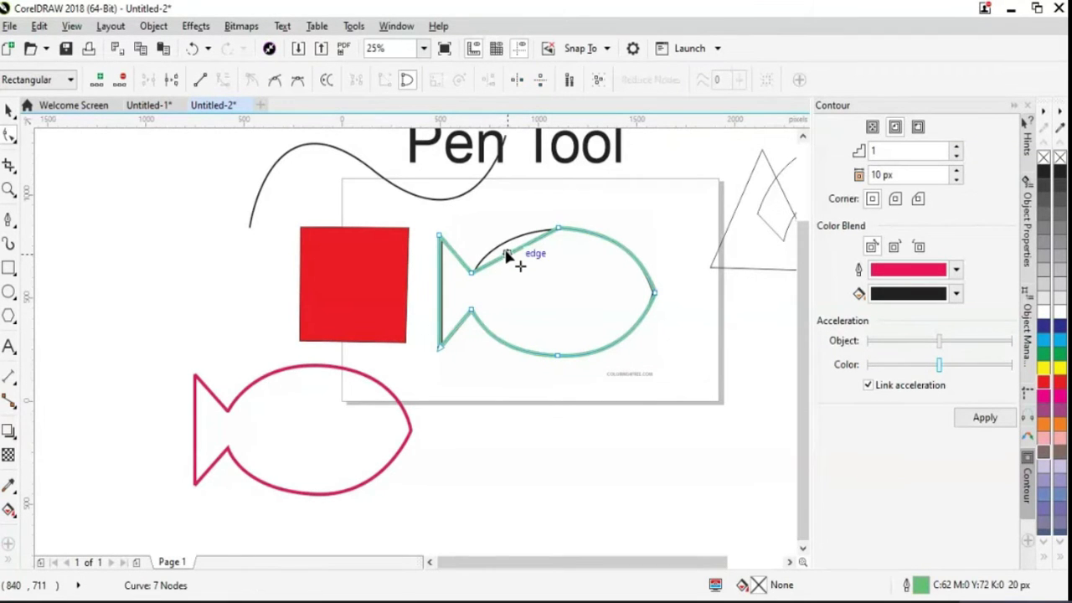
drag(506, 256, 503, 248)
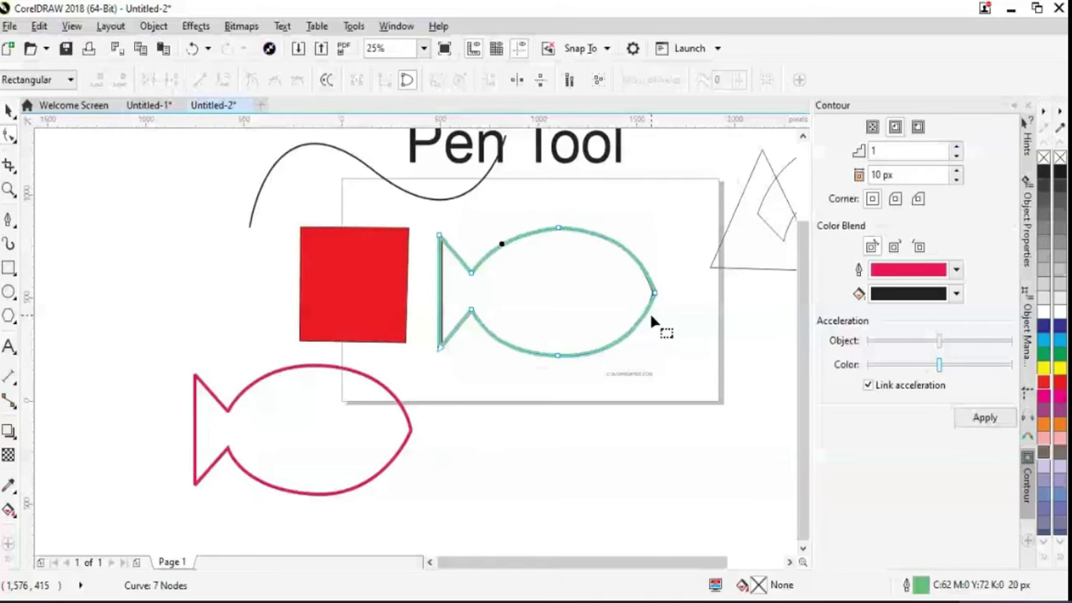
- Delete the fish bitmap above the green fish
scroll(587, 382, up, 4)
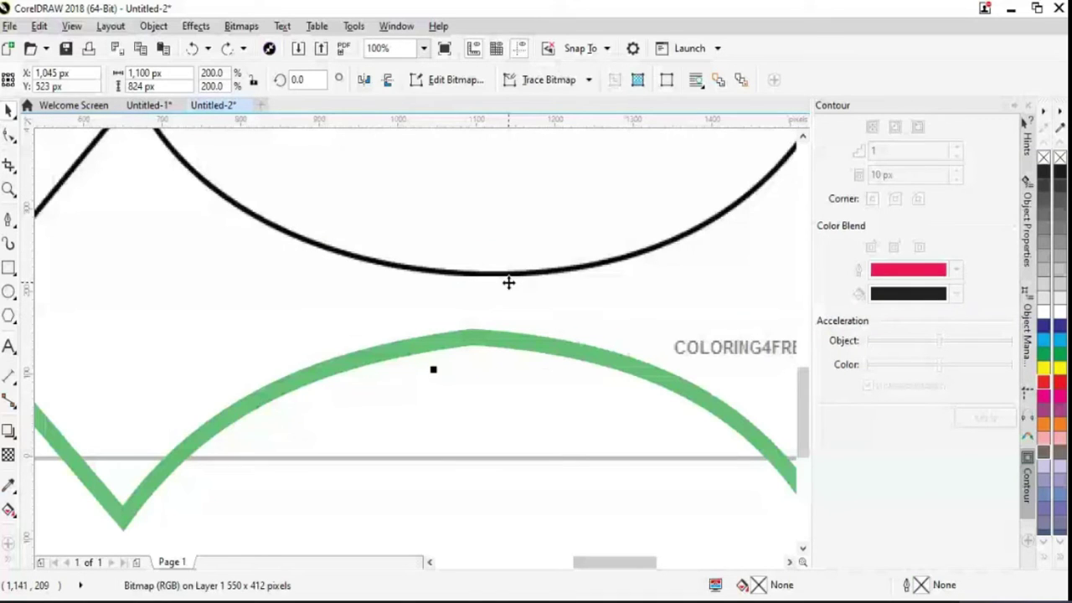
key(Delete)
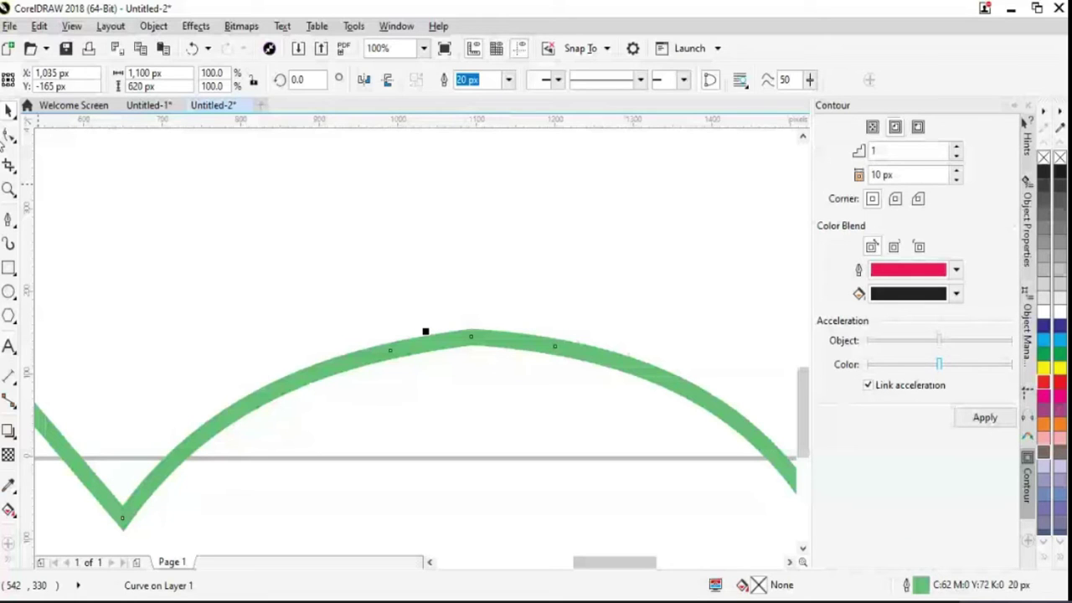
- Smooth the peak of the green fish's back by deleting the corner node between the two neighbouring nodes
key(F10)
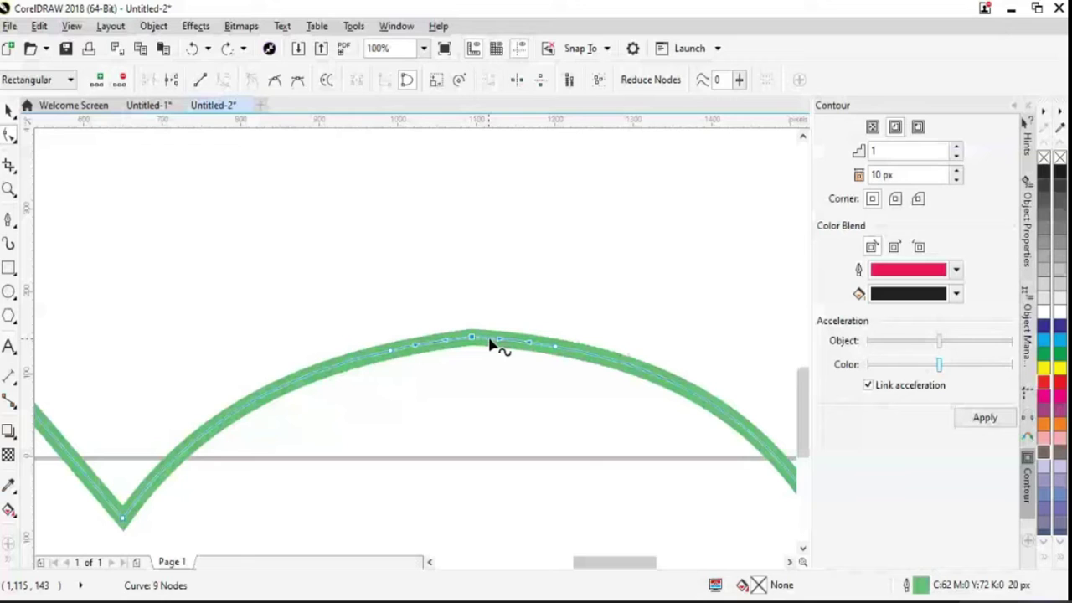
key(space)
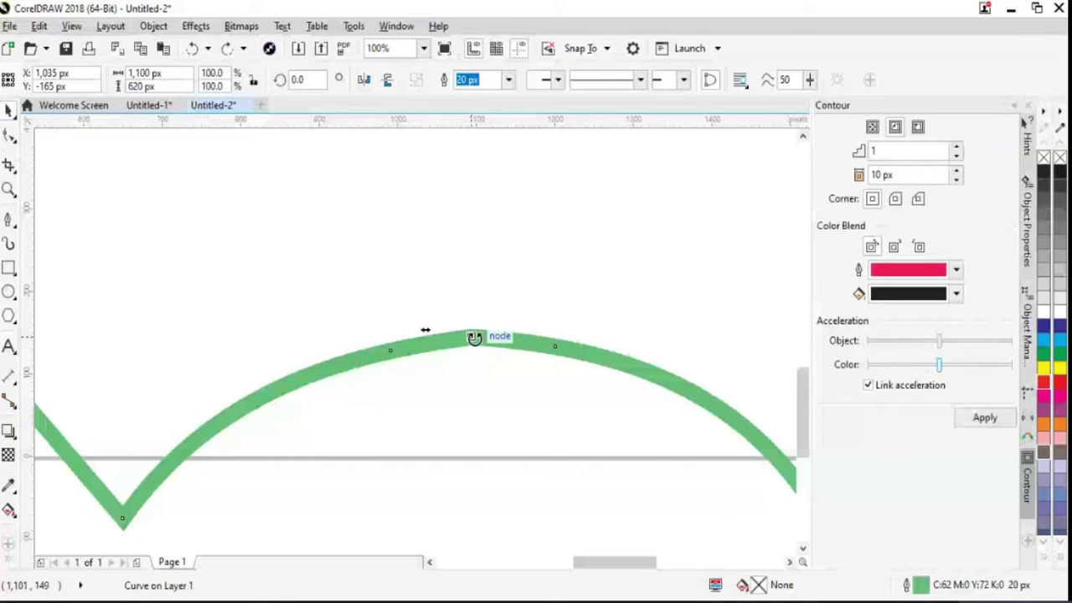
key(space)
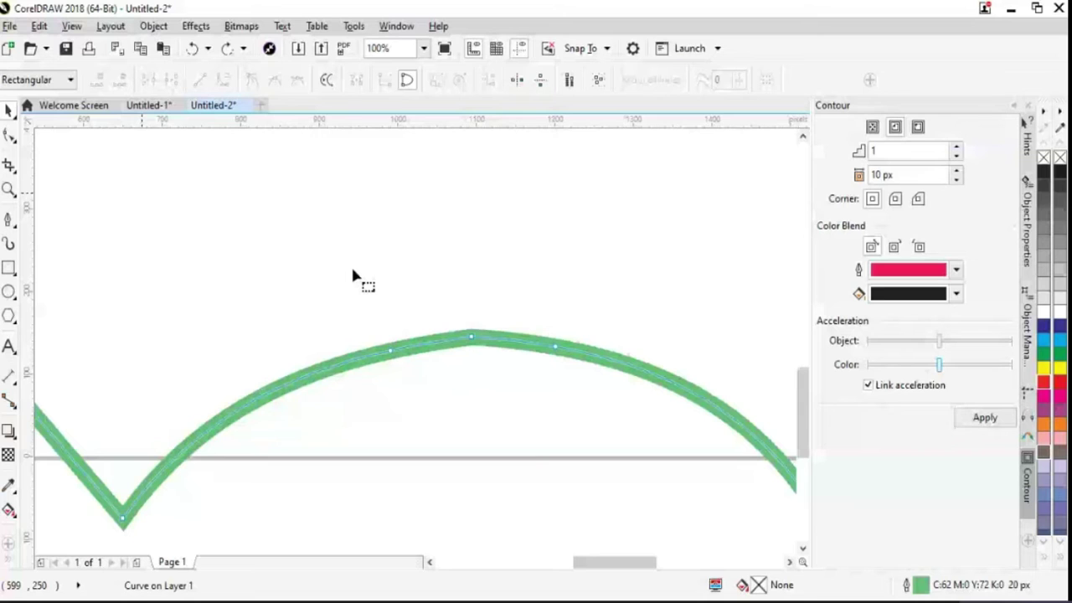
drag(352, 276, 507, 429)
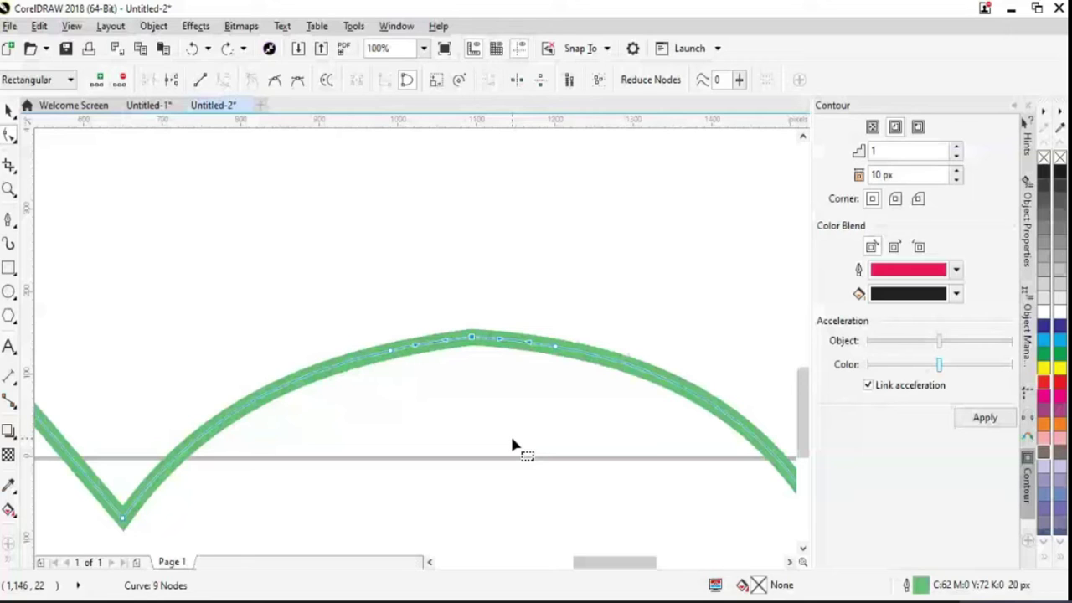
scroll(497, 364, up, 1)
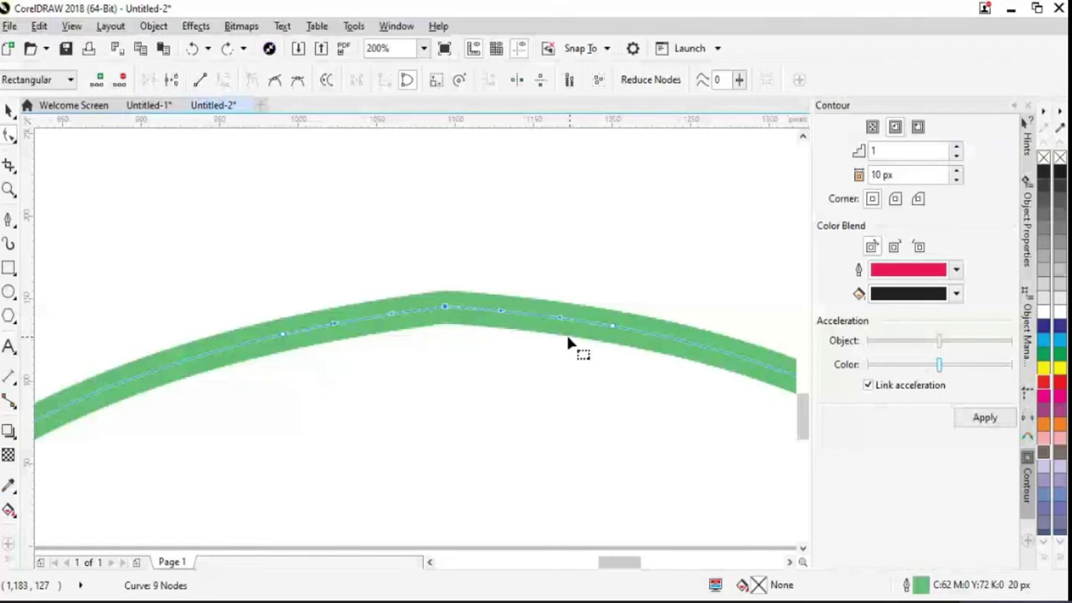
click(444, 309)
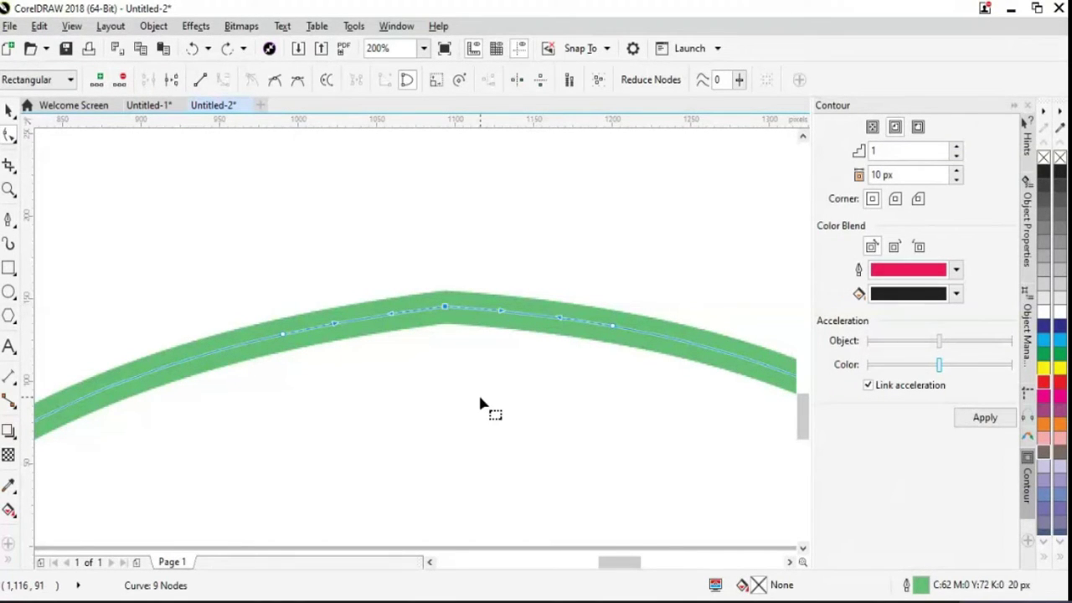
key(Delete)
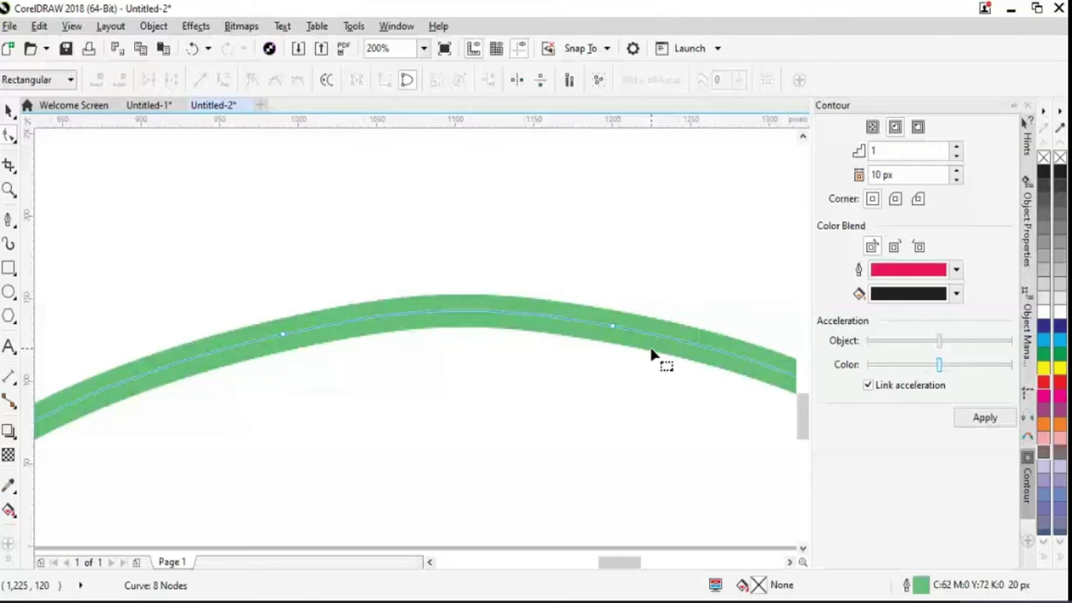
double_click(444, 332)
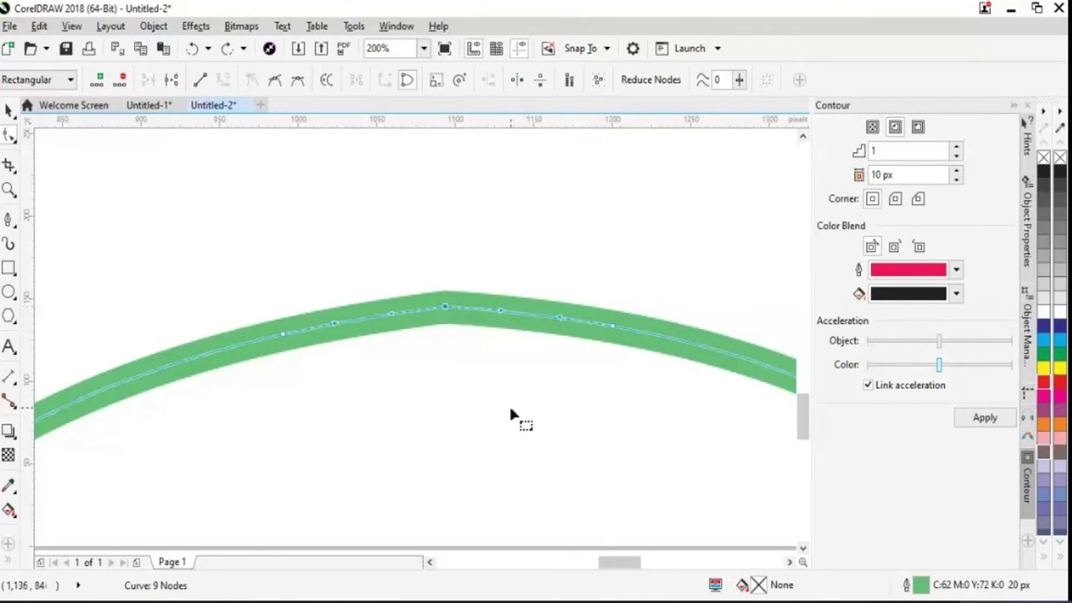
key(Delete)
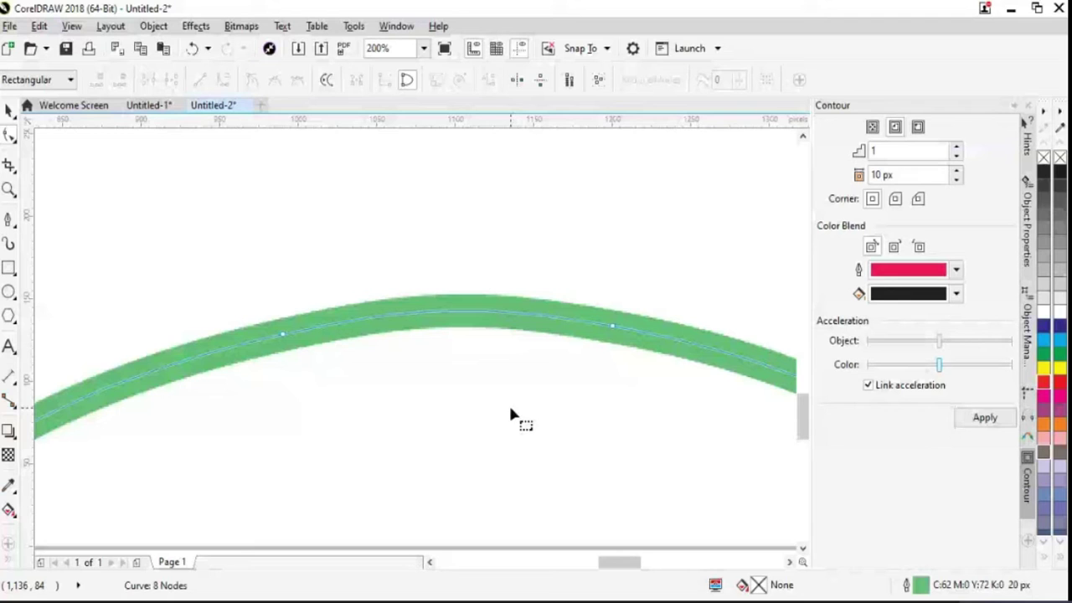
click(10, 110)
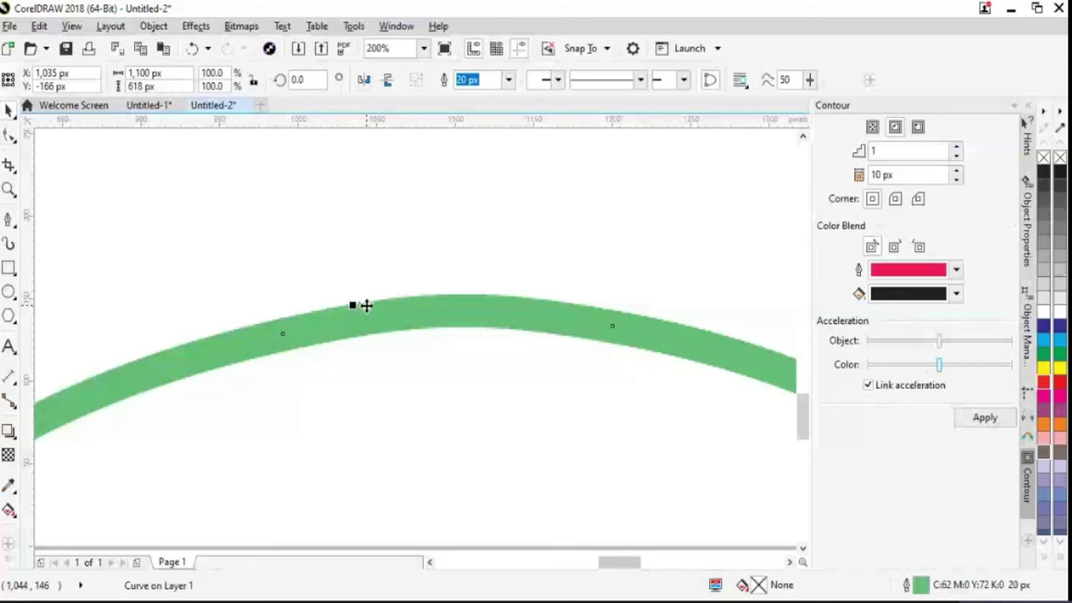
- Examine the green fish's whole outline, from the back and tail to the nose, for remaining sharp corners
scroll(366, 306, down, 2)
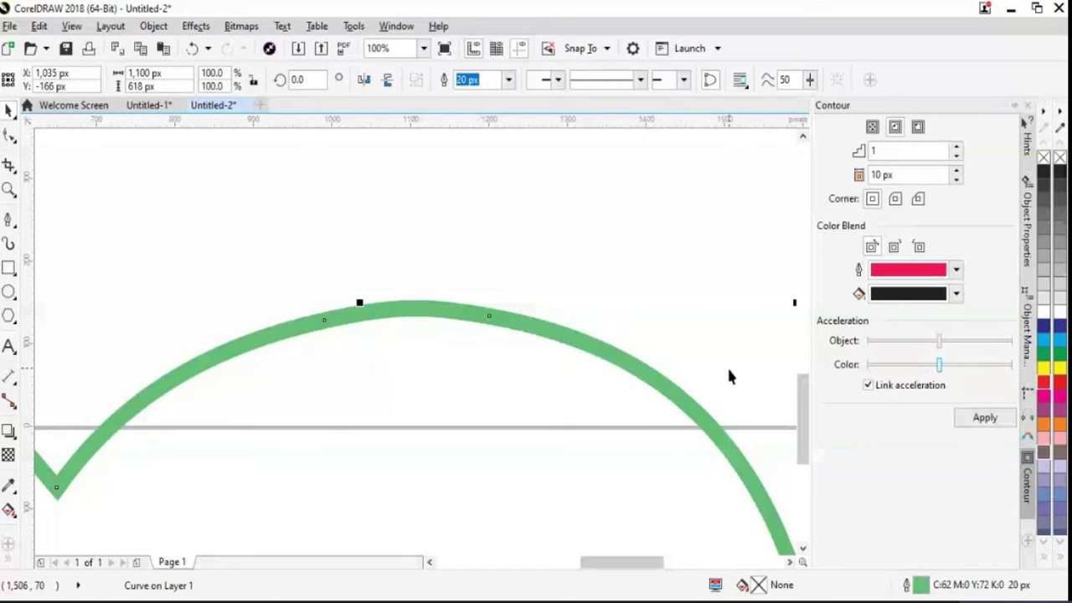
scroll(727, 371, down, 2)
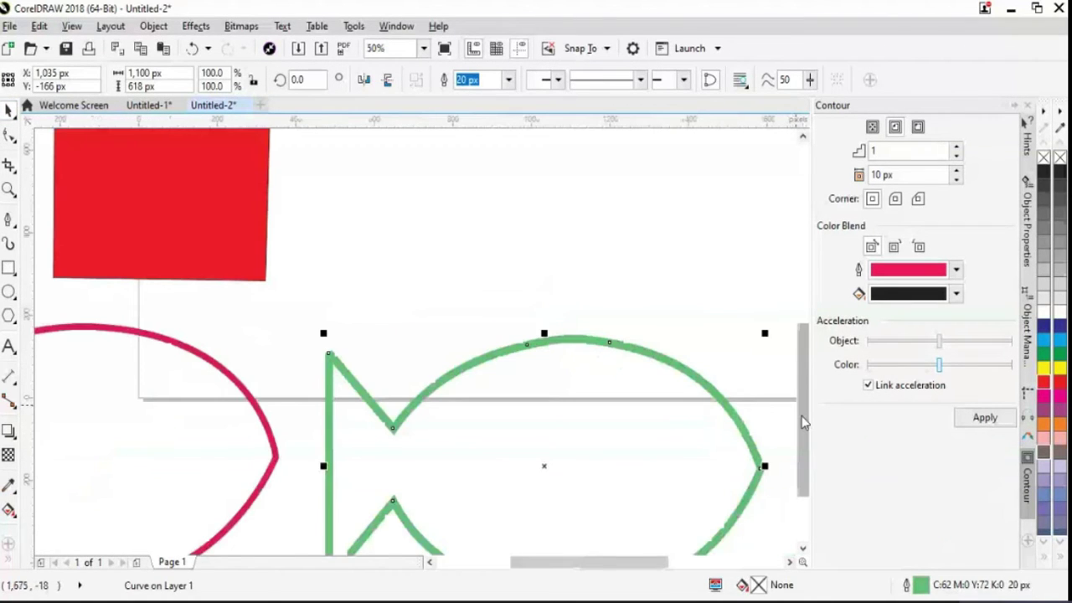
scroll(802, 421, down, 2)
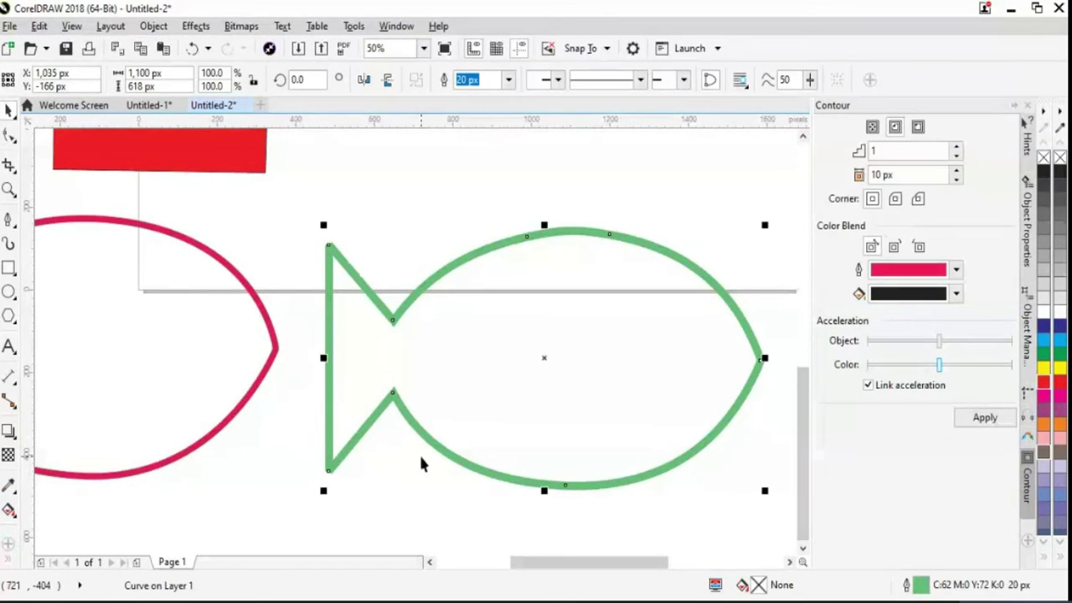
scroll(421, 463, up, 2)
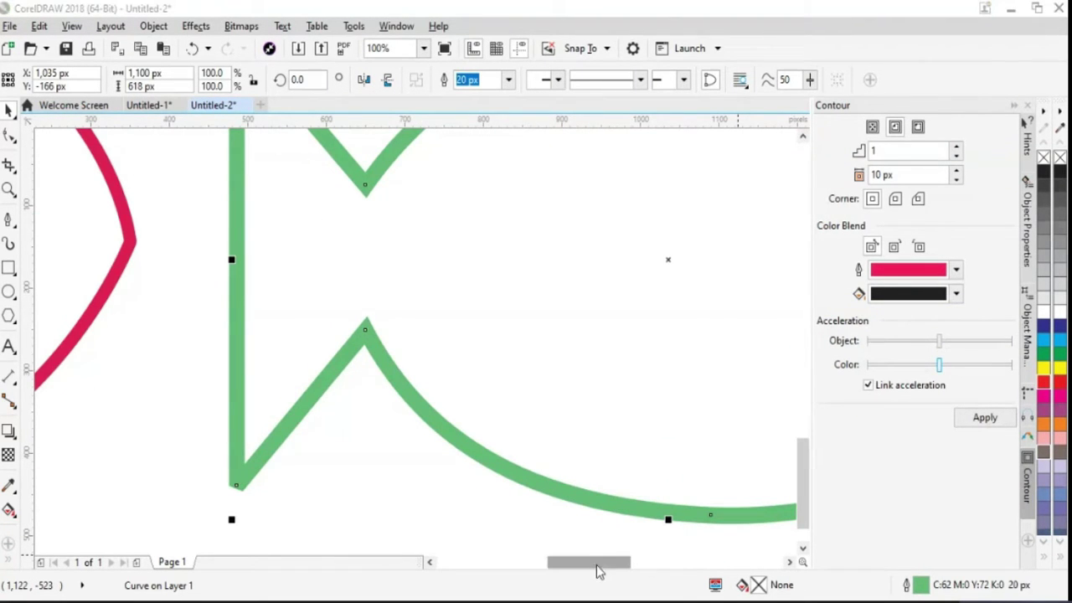
drag(598, 570, 640, 570)
drag(802, 506, 800, 484)
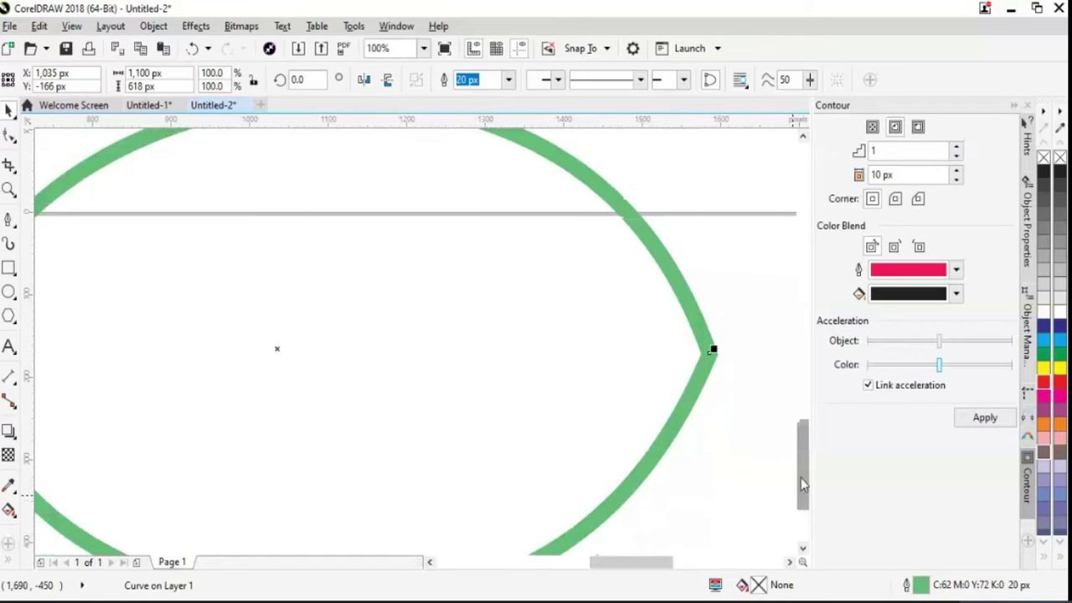
key(F3)
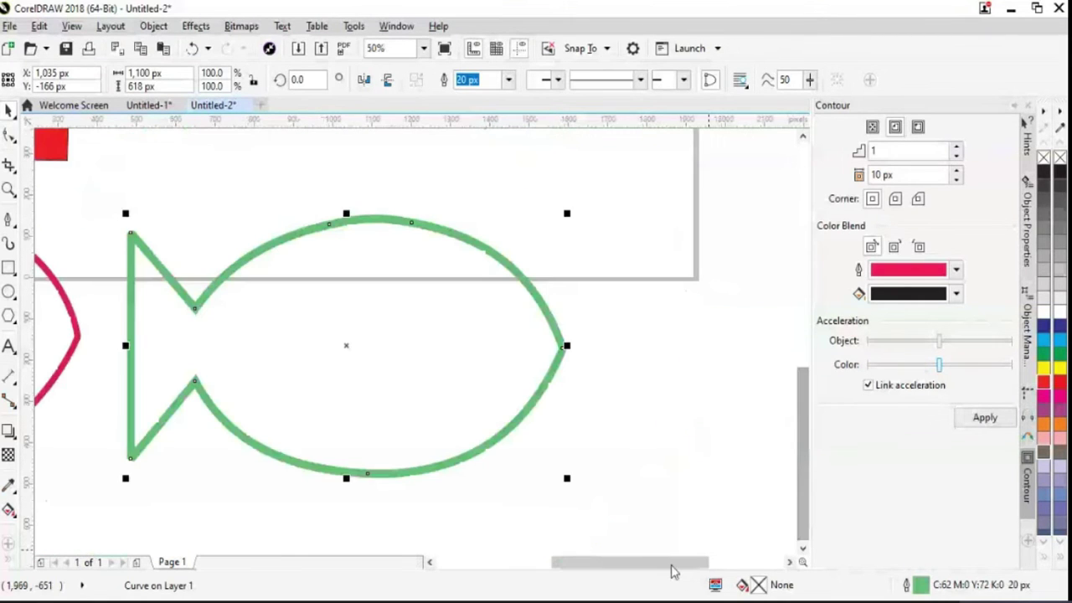
mouse_move(672, 570)
mouse_down()
mouse_move(628, 571)
mouse_move(669, 569)
mouse_up()
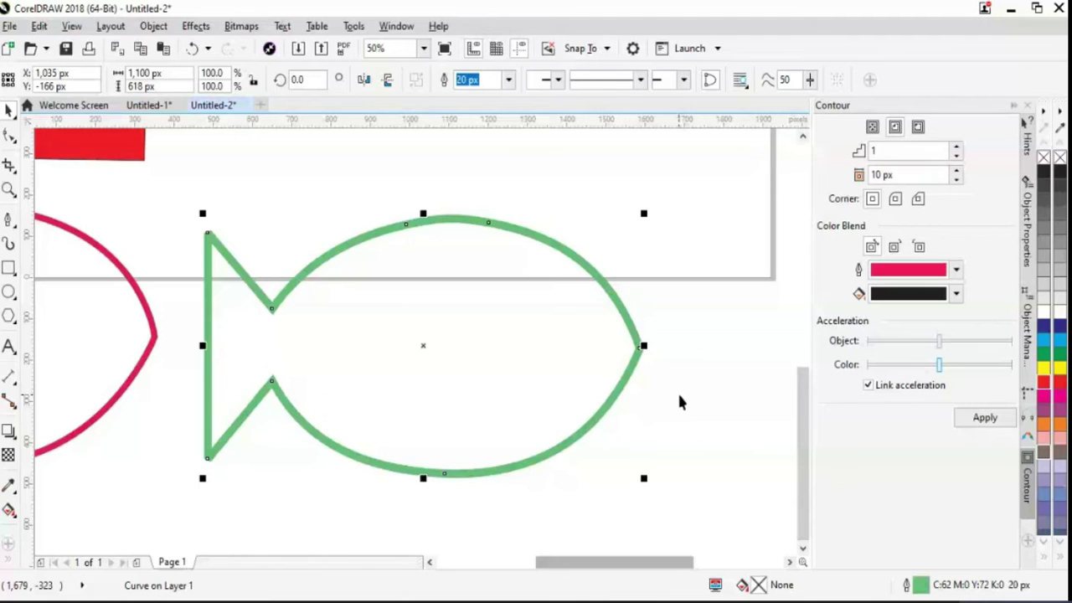
- Add one node just below and one just above the pointed nose node of the green fish with the Shape tool
scroll(668, 370, up, 2)
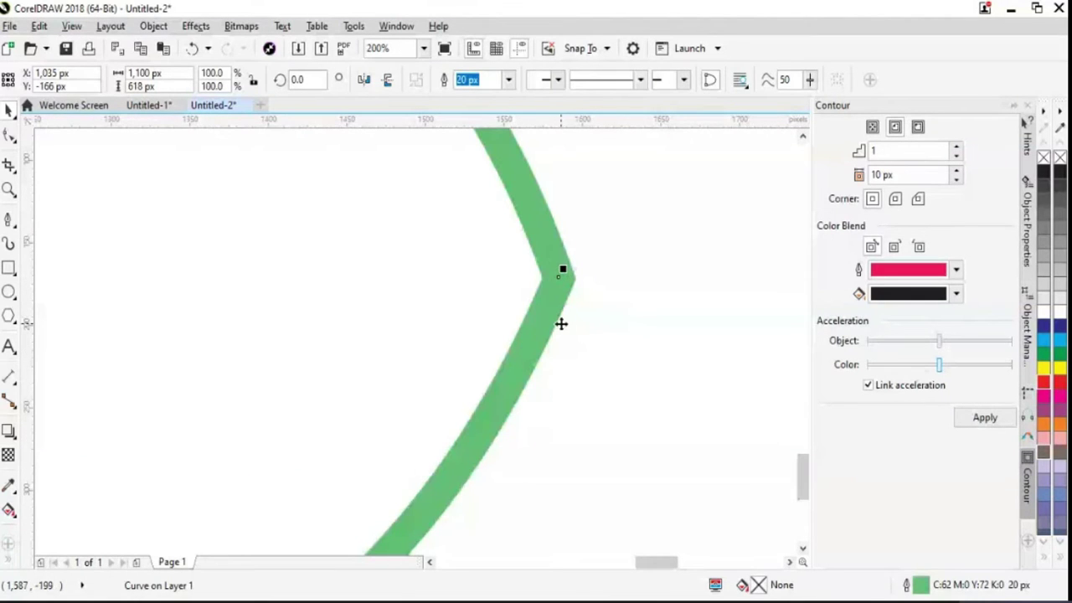
click(11, 136)
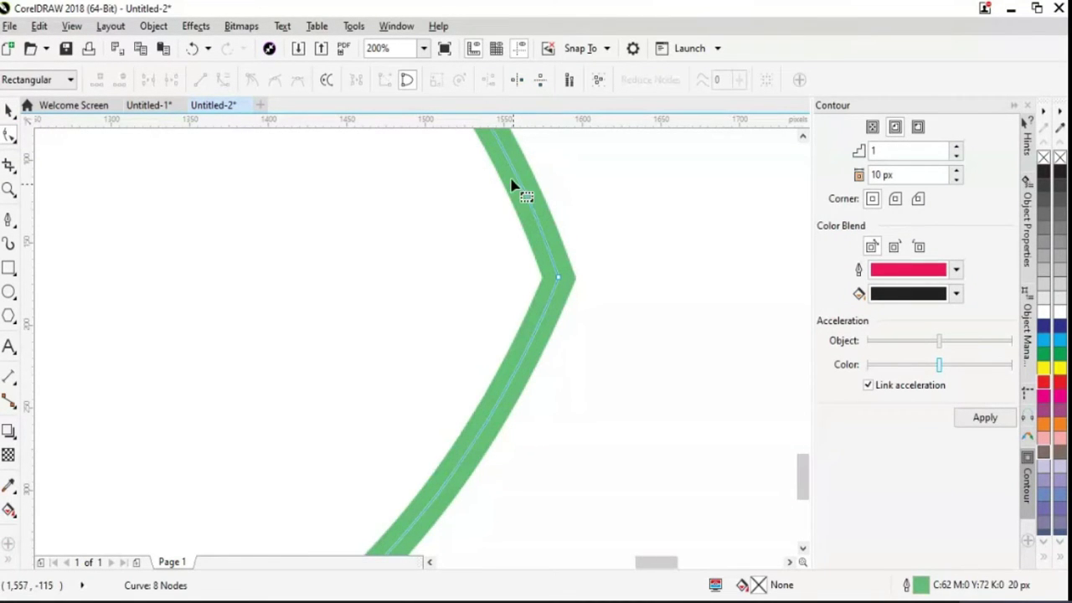
drag(802, 482, 800, 473)
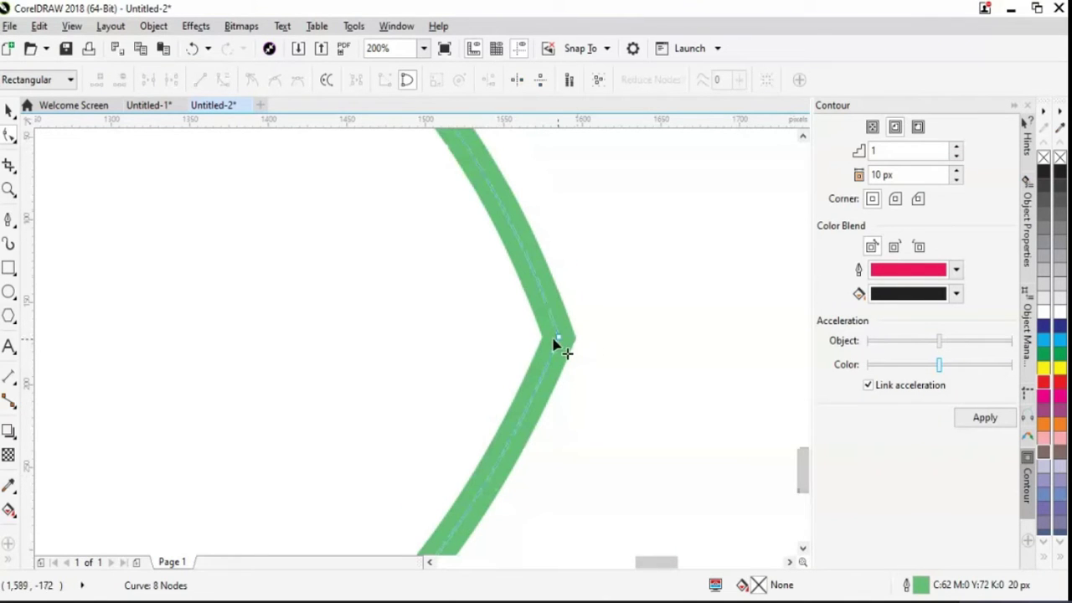
double_click(527, 416)
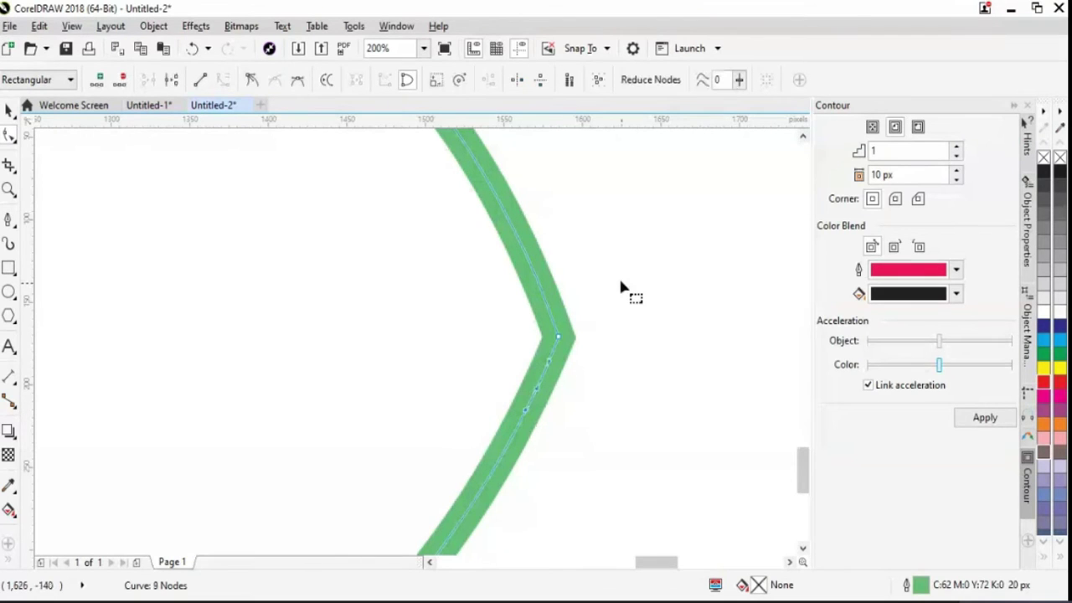
double_click(540, 293)
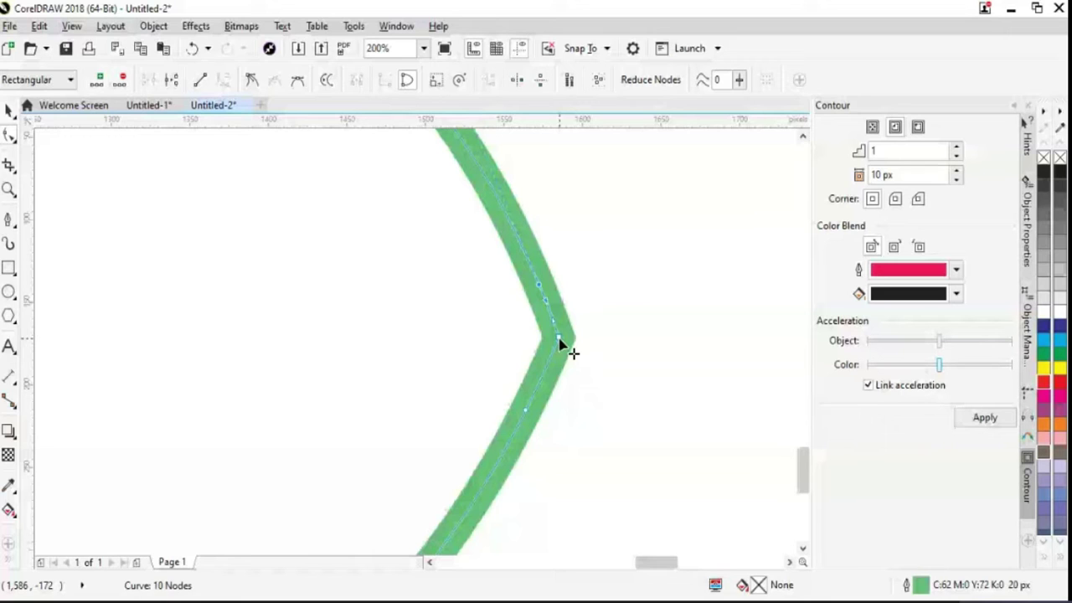
- Round the green fish's nose by deleting the pointed node between its two added neighbouring nodes
key(ctrl+z)
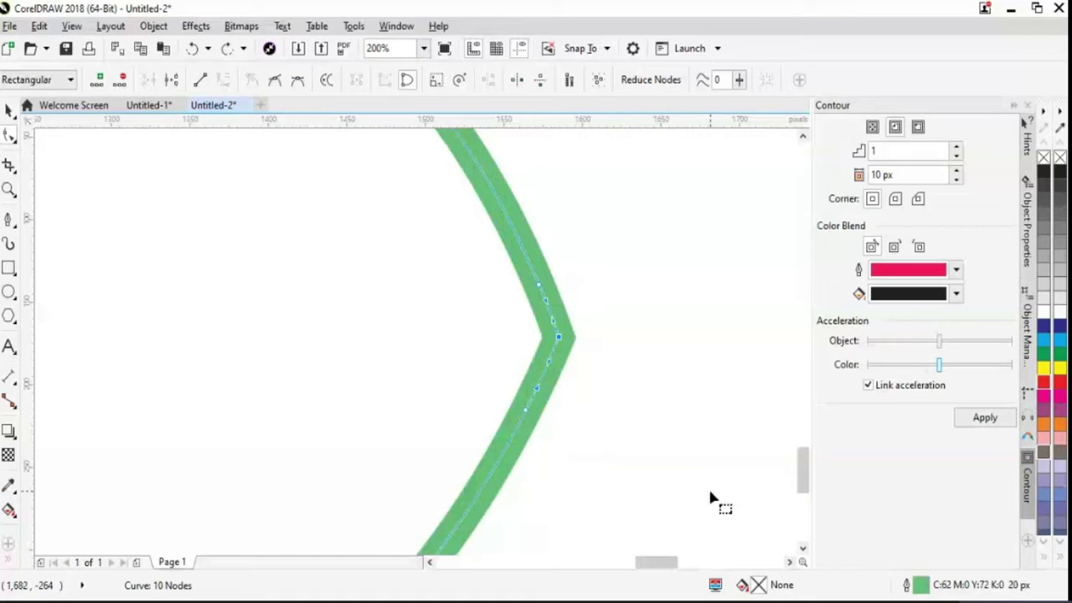
key(Delete)
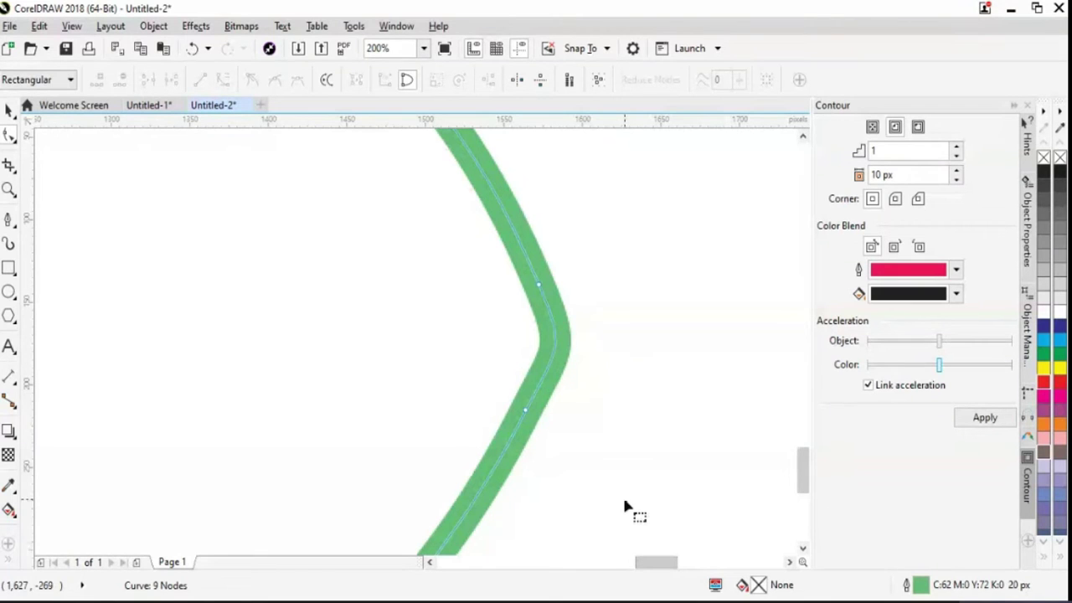
- Round the upper tail tip of the green fish by adding a node on each side of the corner and deleting the corner node
scroll(622, 495, down, 2)
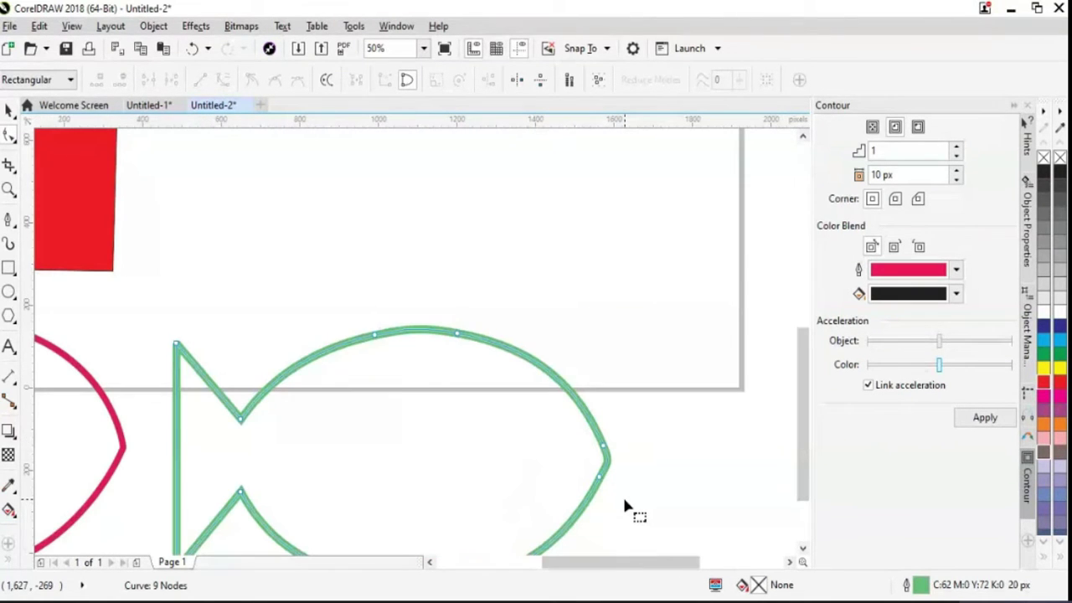
scroll(622, 494, down, 1)
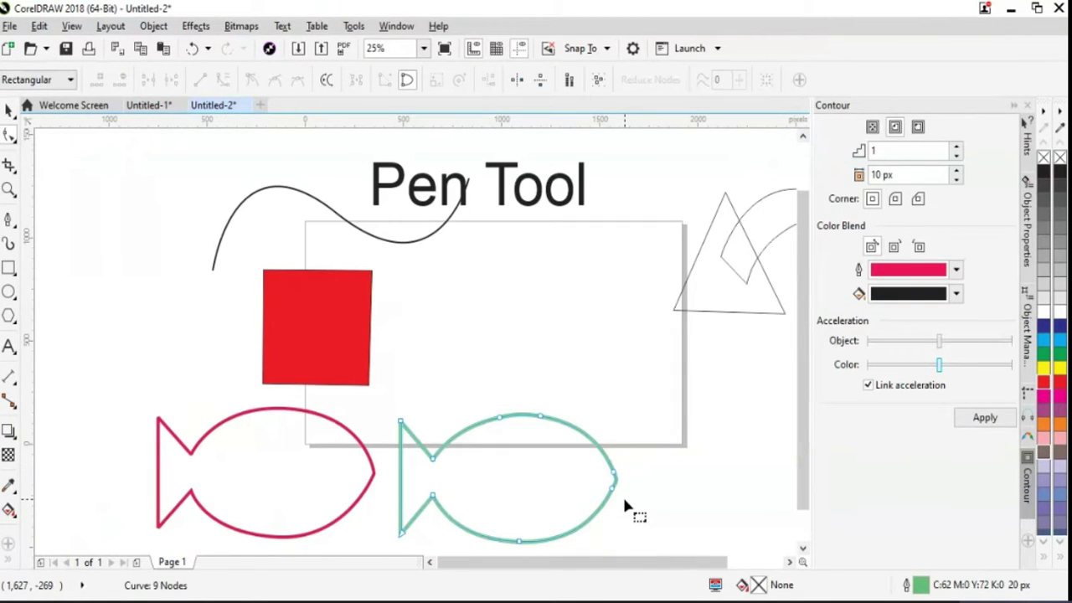
scroll(809, 519, down, 1)
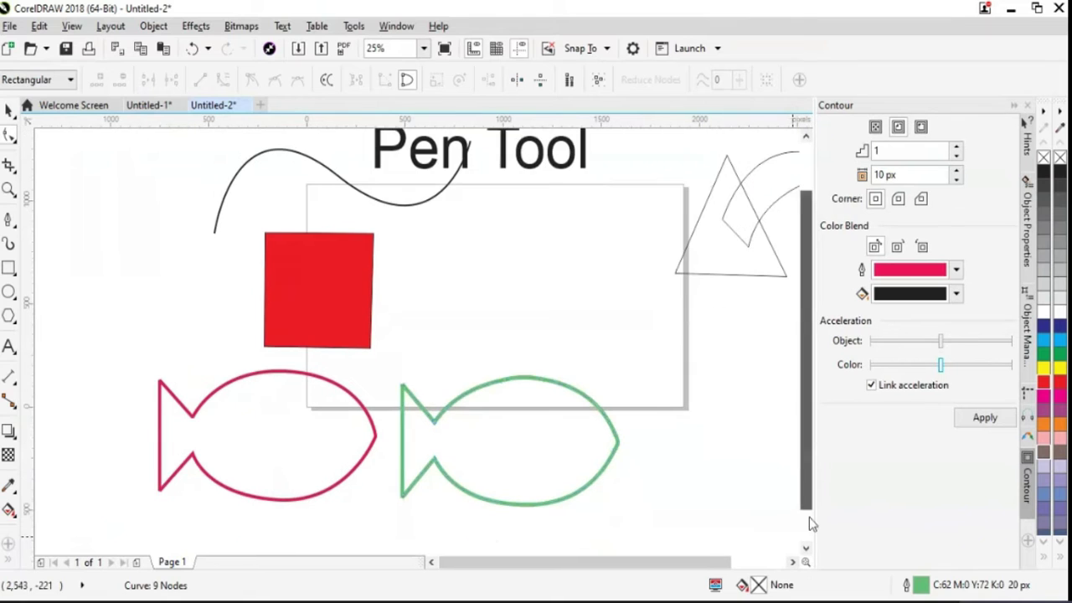
scroll(610, 567, right, 1)
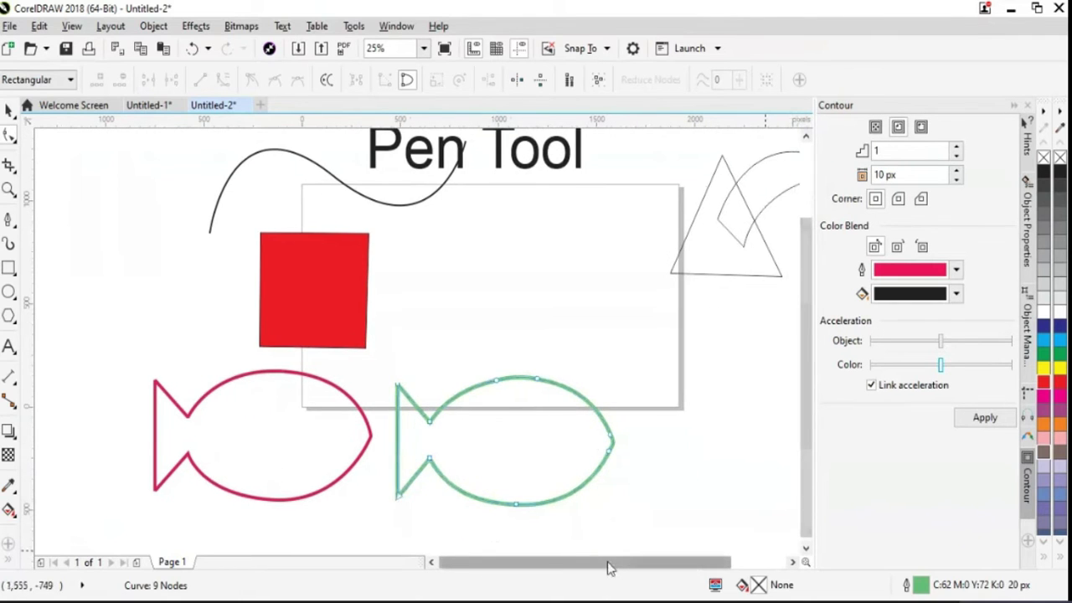
scroll(611, 567, up, 2)
scroll(609, 567, up, 1)
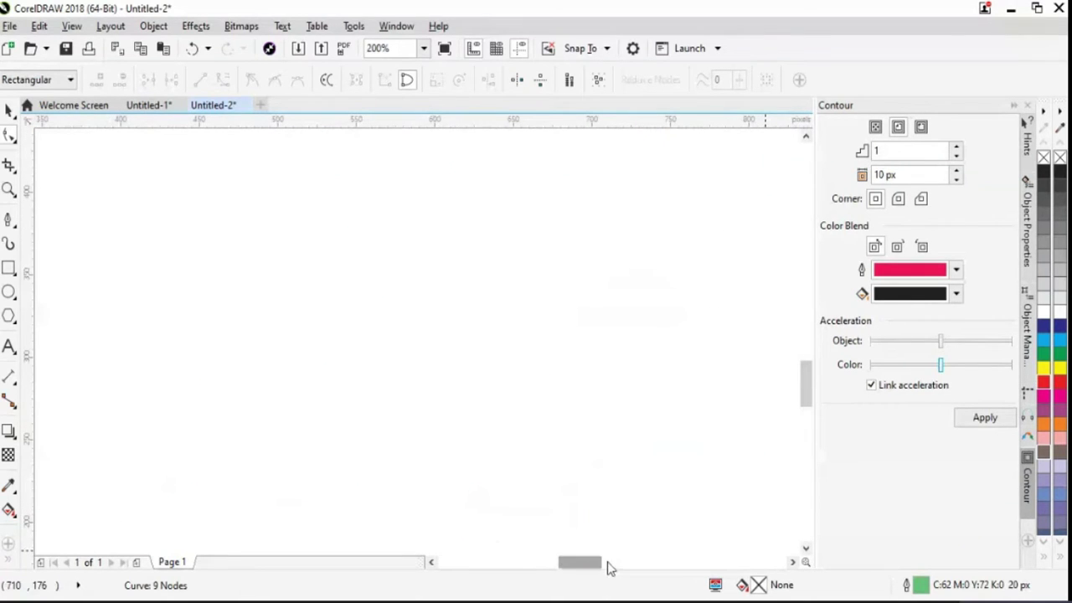
mouse_move(806, 389)
mouse_down()
mouse_move(818, 469)
mouse_move(811, 447)
mouse_up()
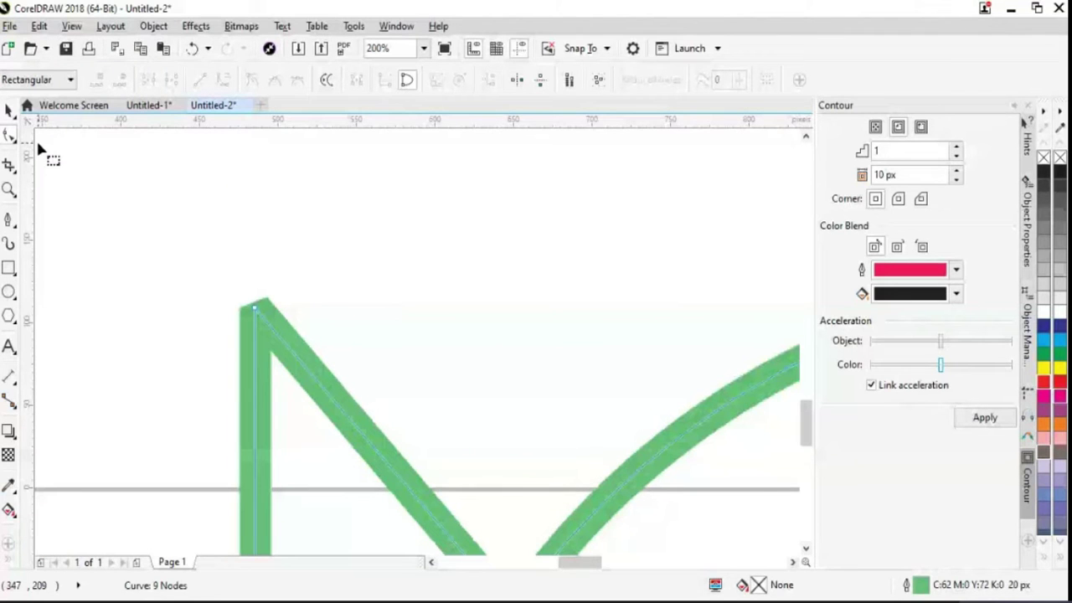
double_click(255, 354)
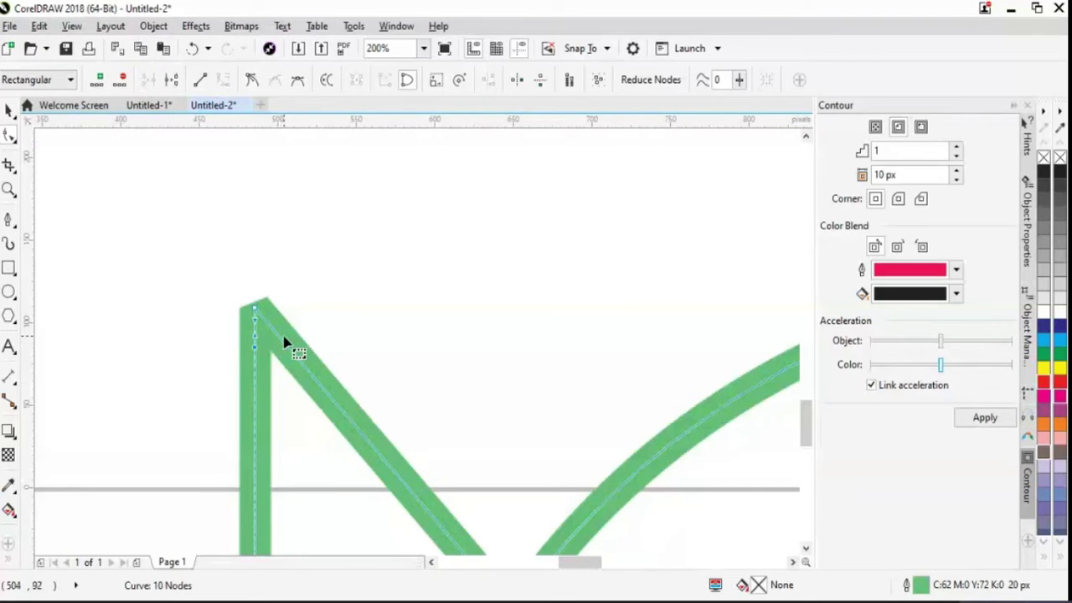
double_click(346, 394)
click(256, 310)
key(s)
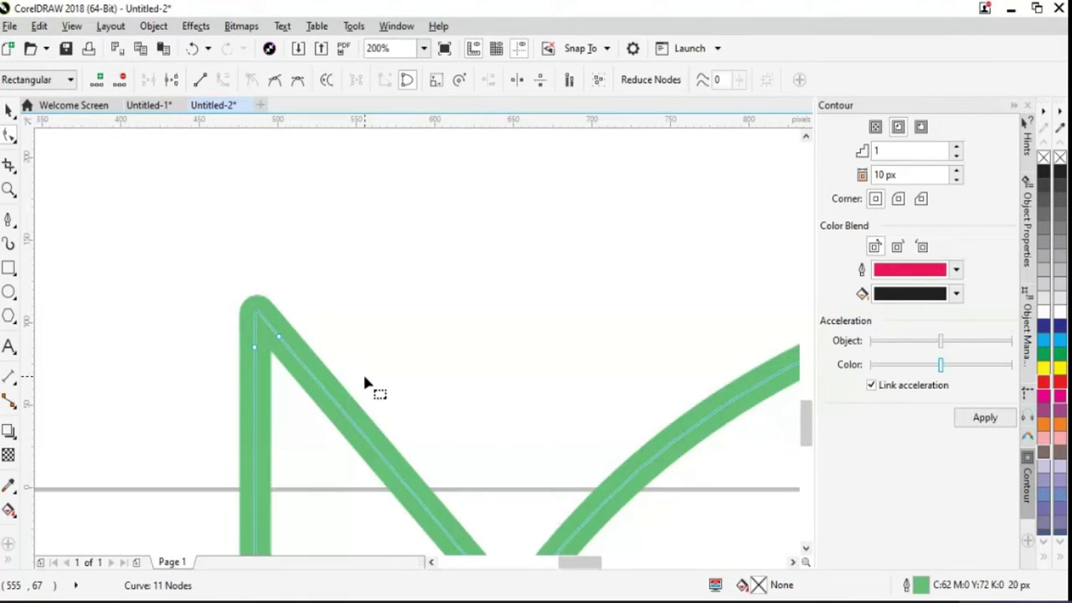
key(Delete)
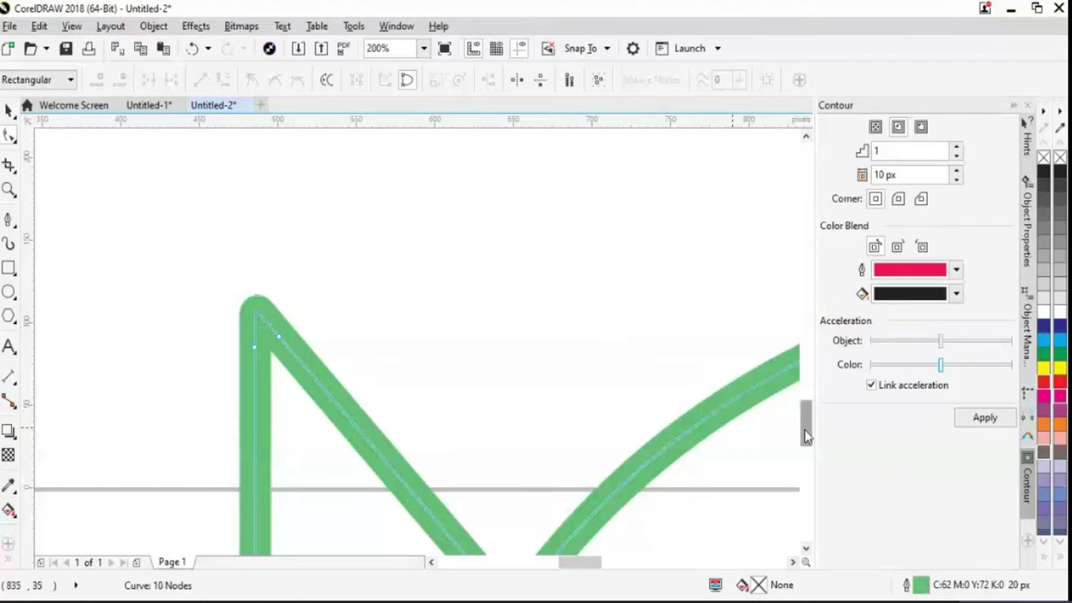
- Try deleting the green fish's lower tail corner node without adding neighbouring nodes, and undo the deletion
scroll(809, 438, down, 5)
scroll(811, 471, down, 5)
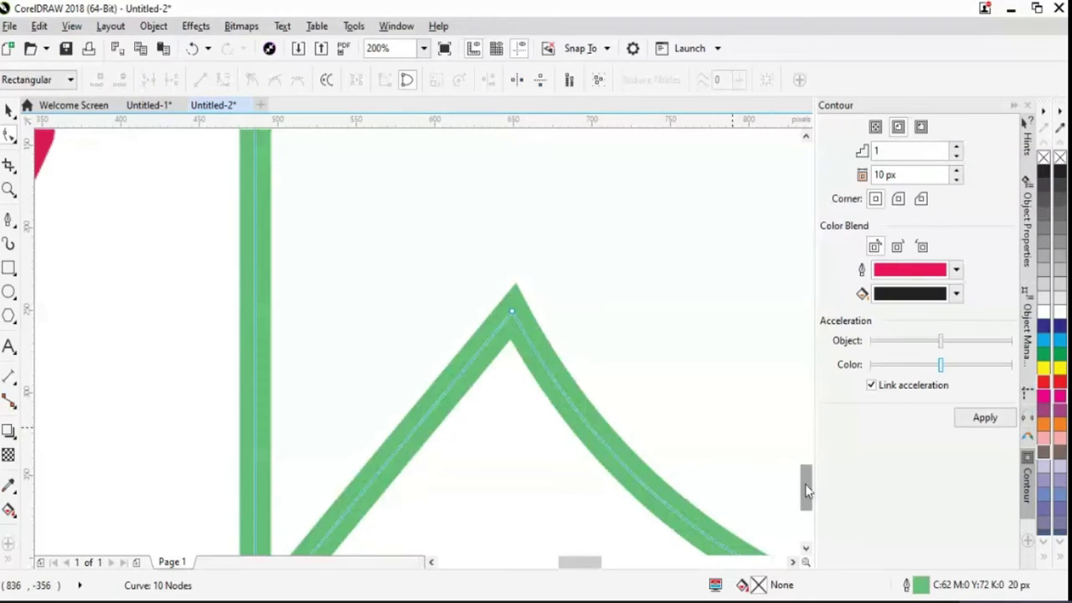
scroll(807, 493, down, 2)
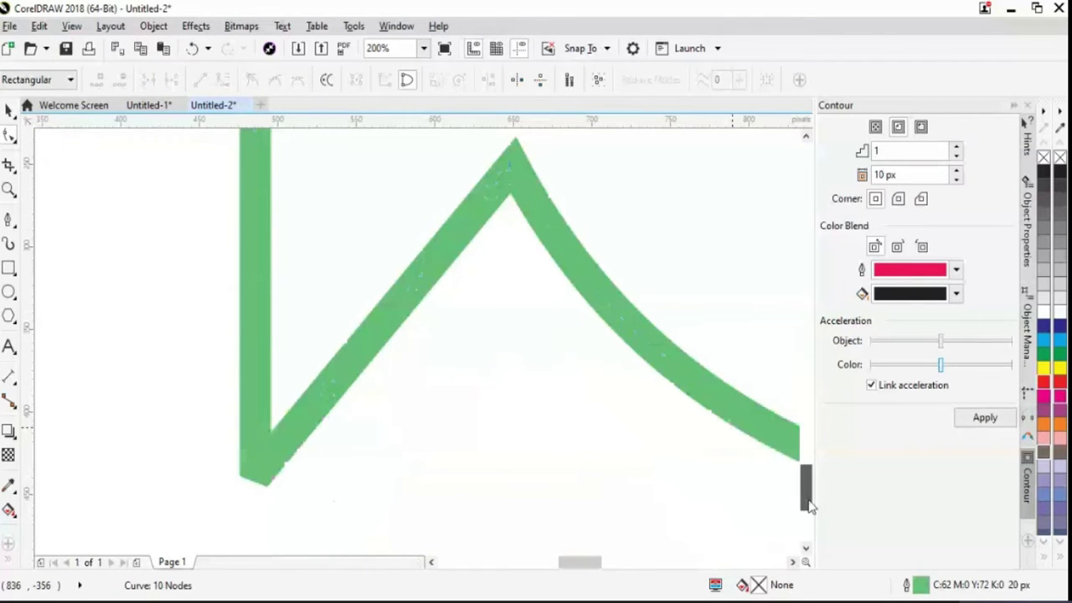
scroll(808, 503, down, 1)
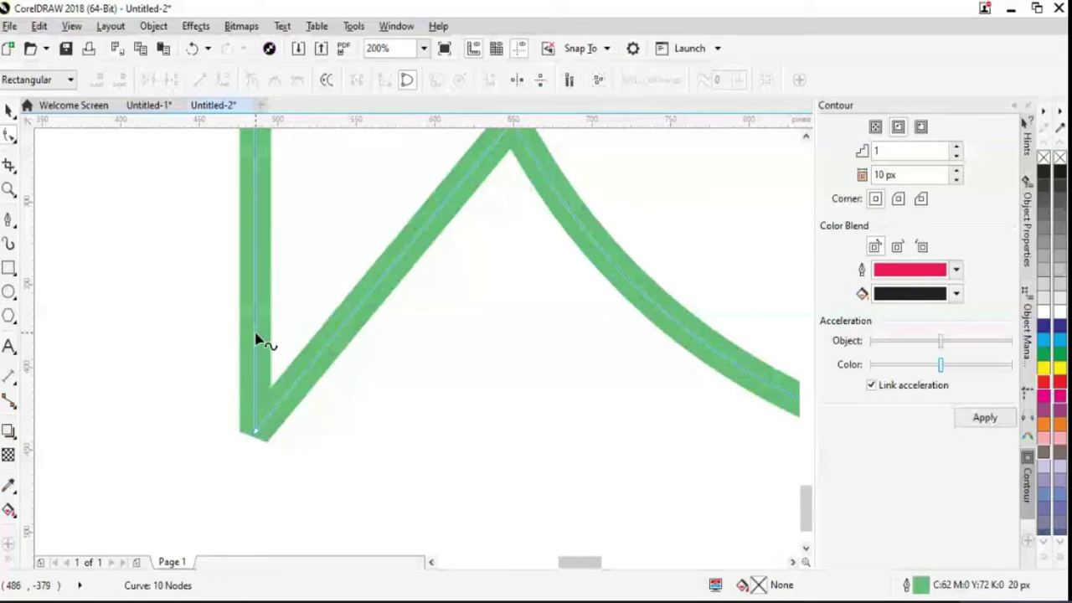
click(255, 436)
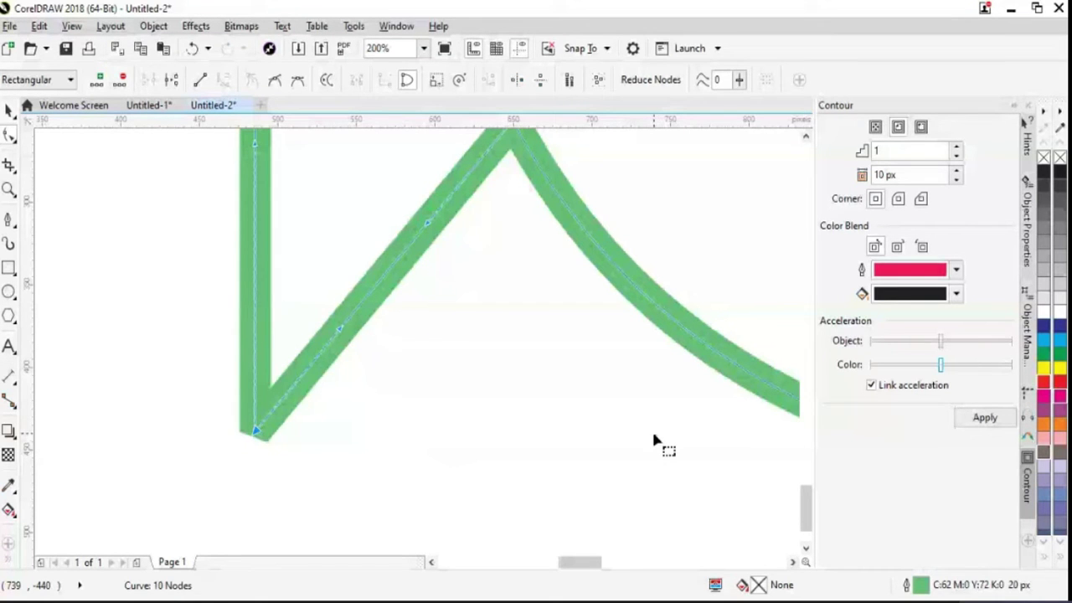
key(Delete)
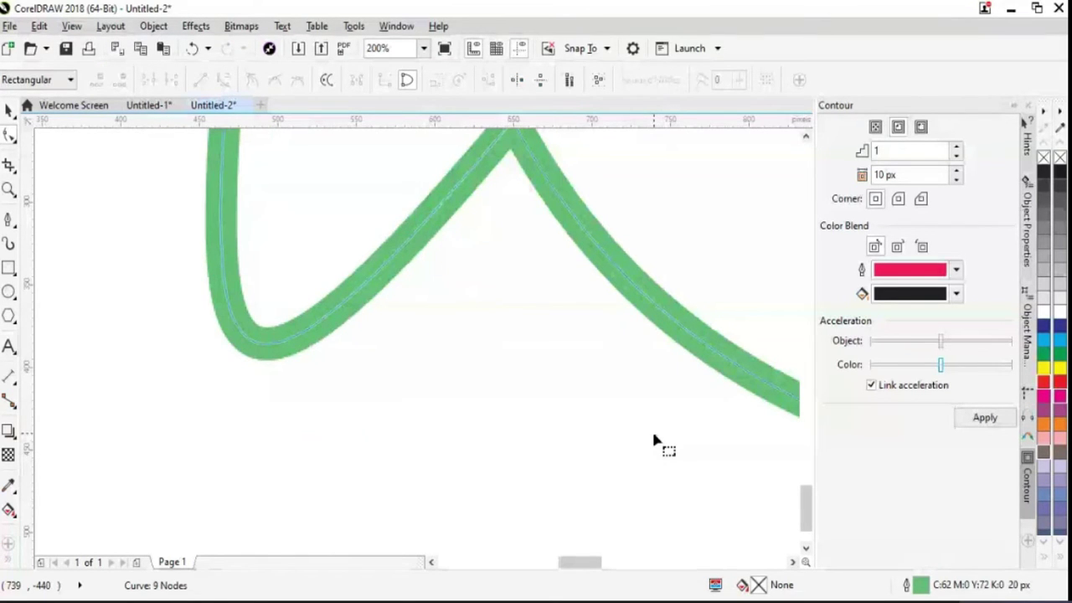
scroll(680, 483, down, 1)
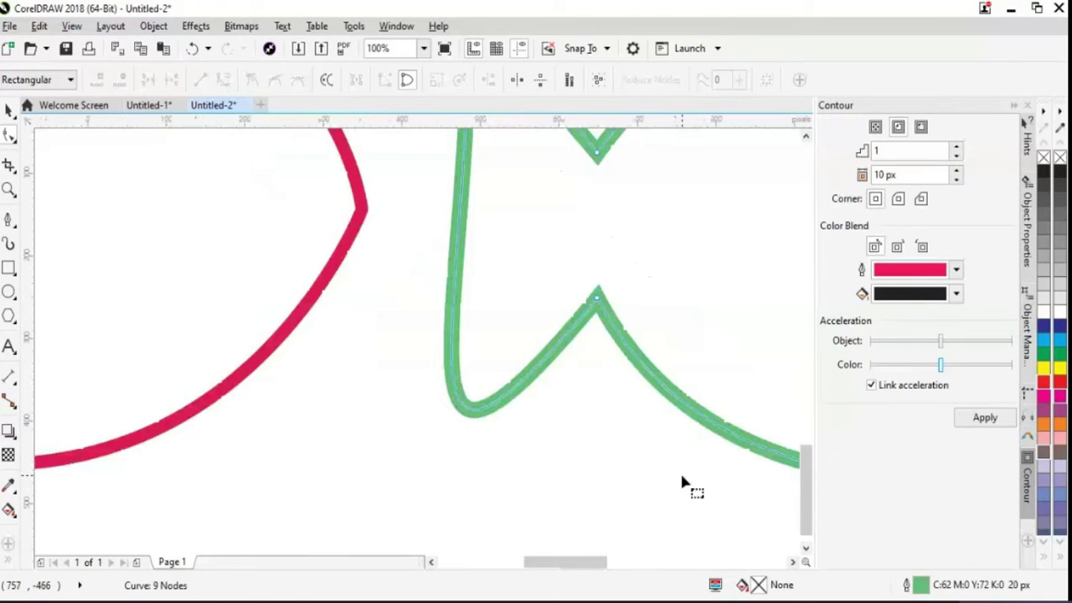
drag(581, 563, 630, 565)
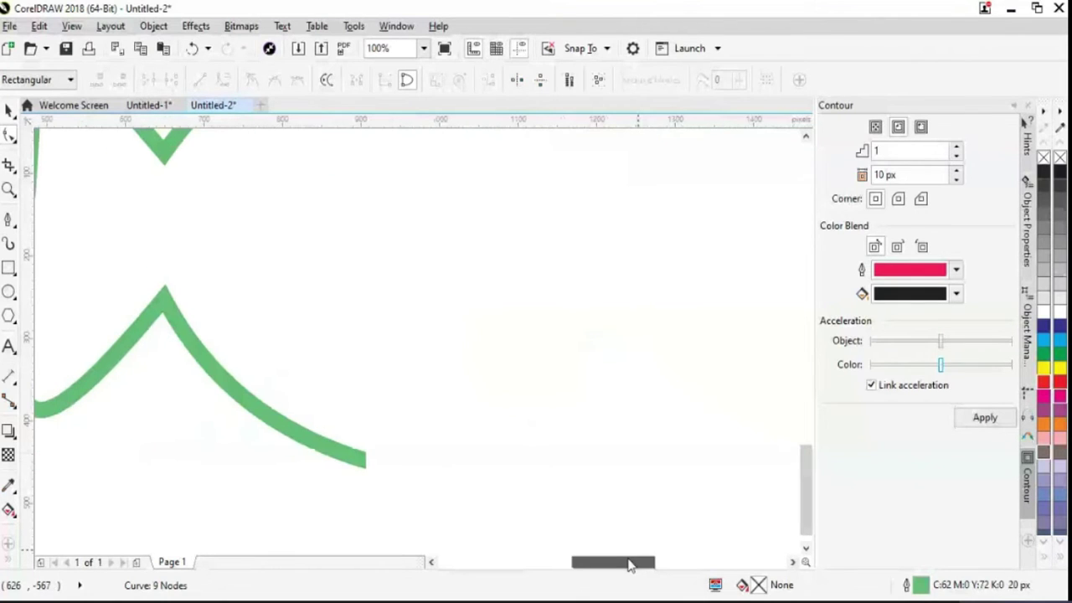
key(F3)
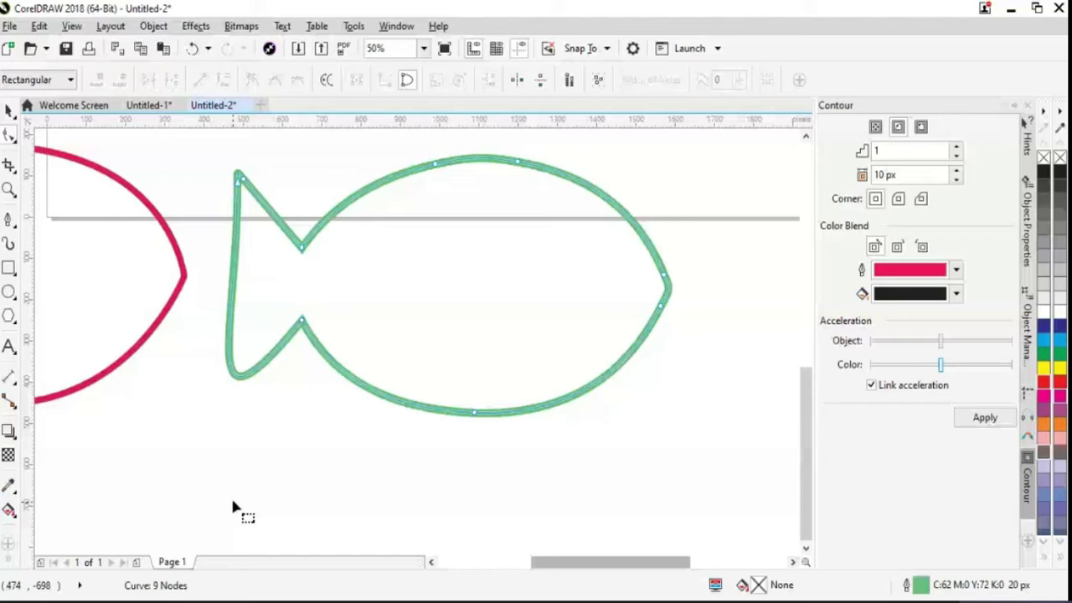
scroll(234, 503, left, 3)
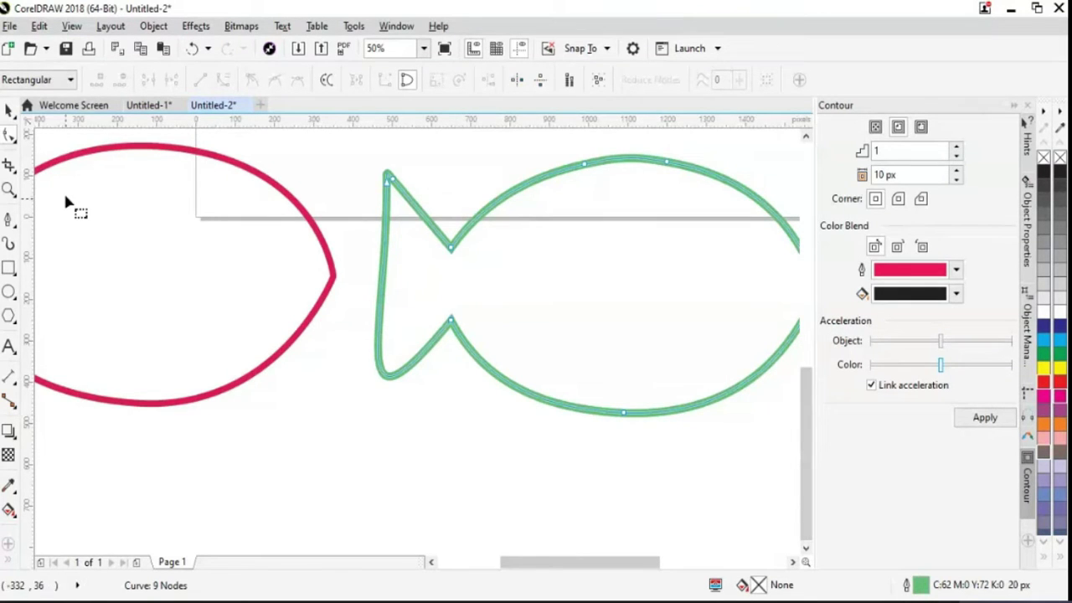
click(195, 49)
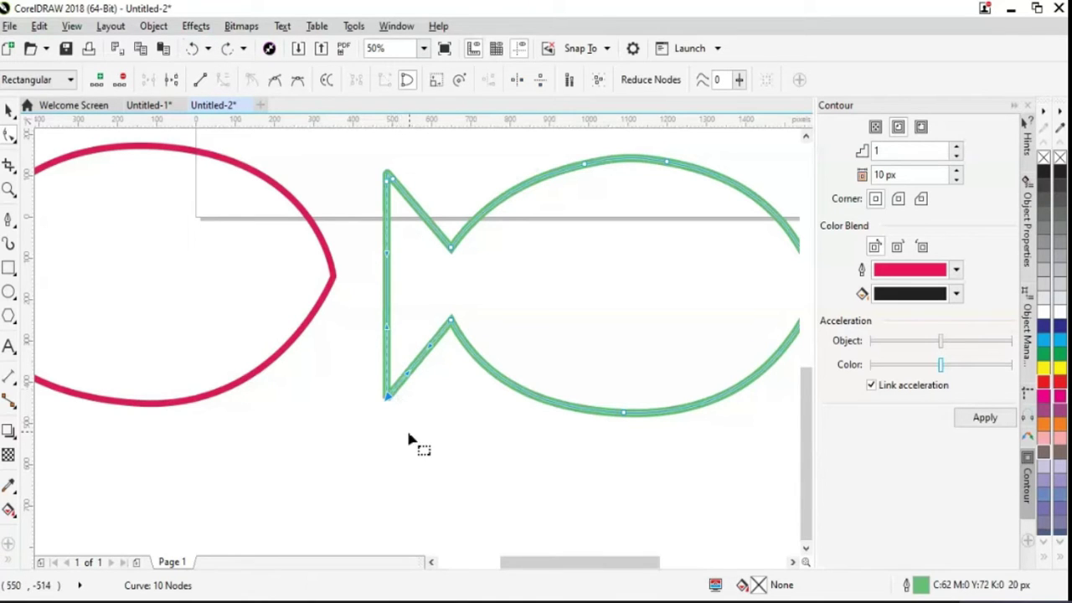
- Round the lower tail tip of the green fish by adding a node on each side of the corner and deleting the corner node
double_click(388, 355)
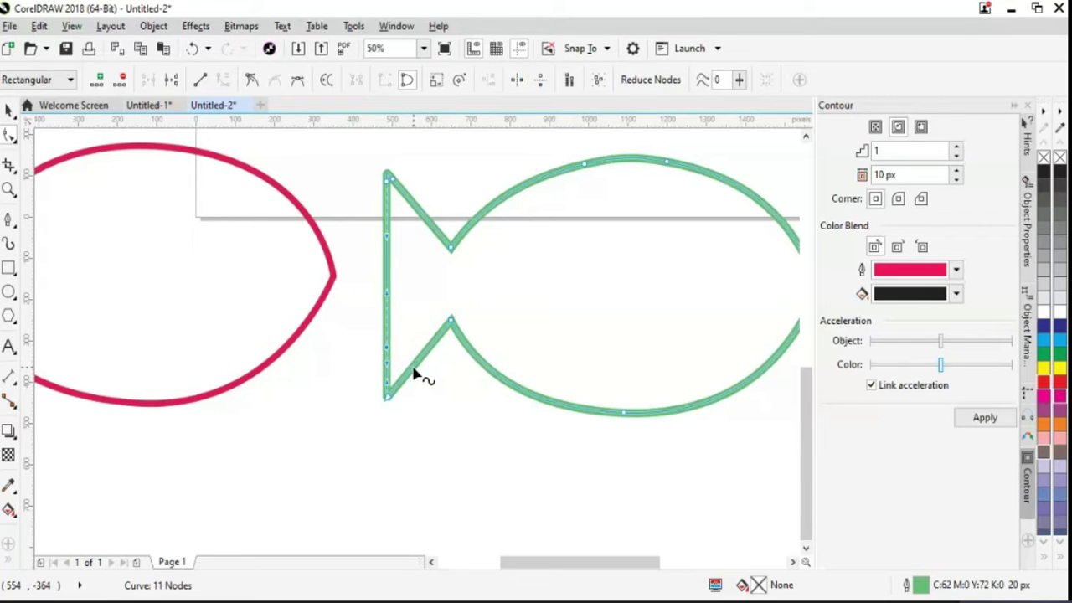
double_click(388, 399)
key(Delete)
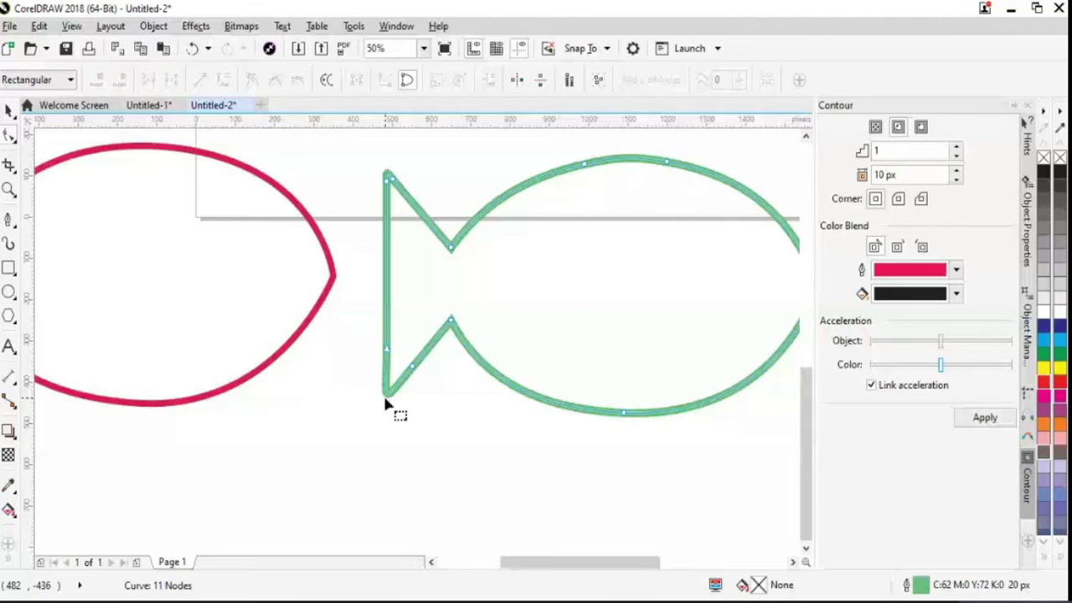
- Round the lower notch between the green fish's tail and body by adding a node on each side and deleting the corner node
drag(611, 563, 624, 571)
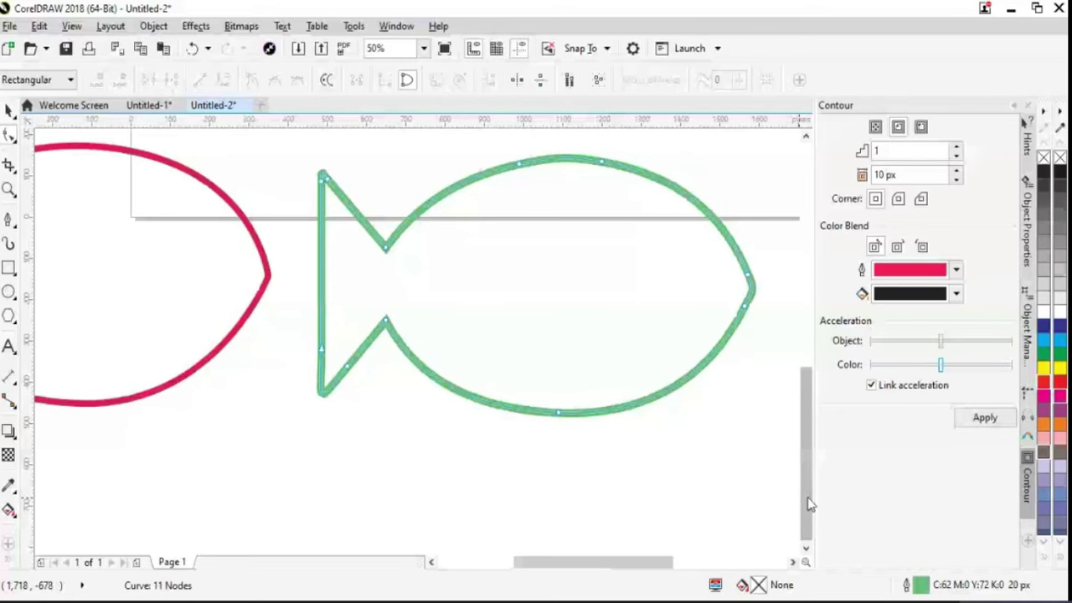
scroll(490, 285, up, 1)
double_click(299, 392)
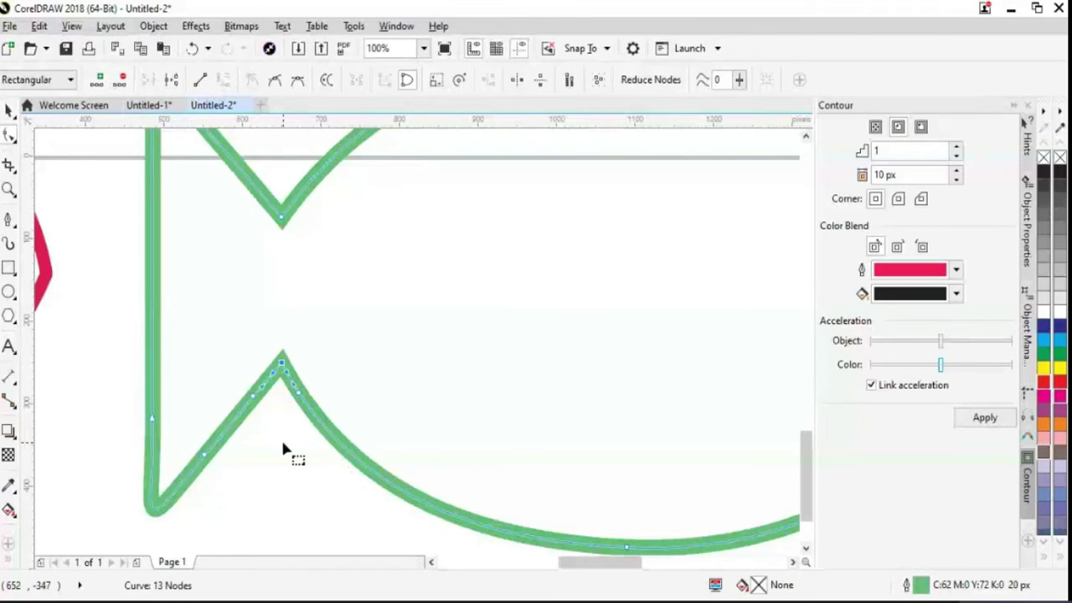
key(Delete)
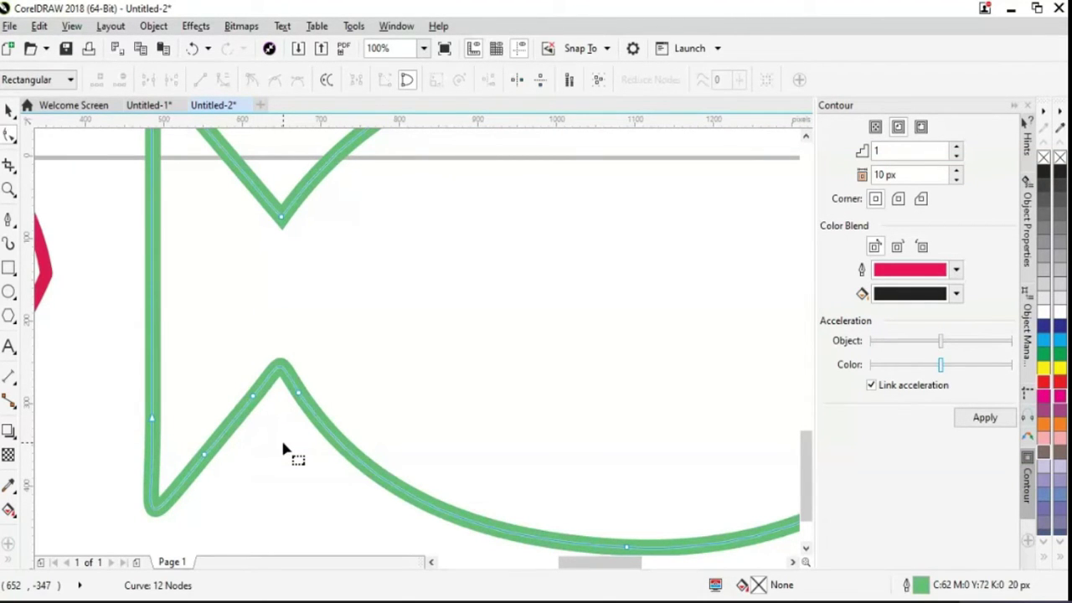
- Round the upper notch between the green fish's tail and body by adding a node on each side and deleting the corner node
double_click(262, 201)
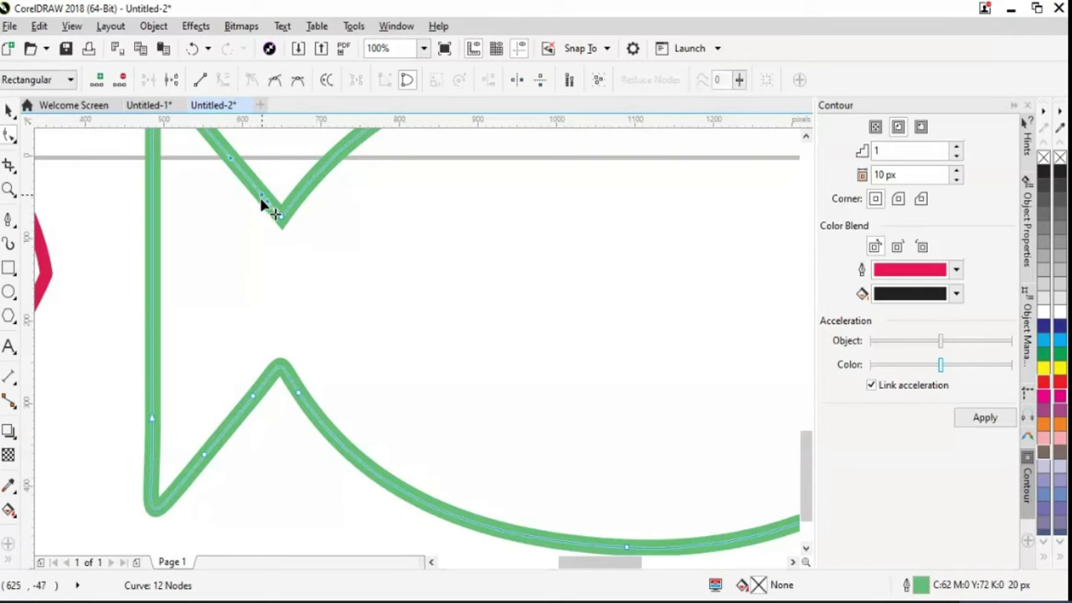
double_click(311, 193)
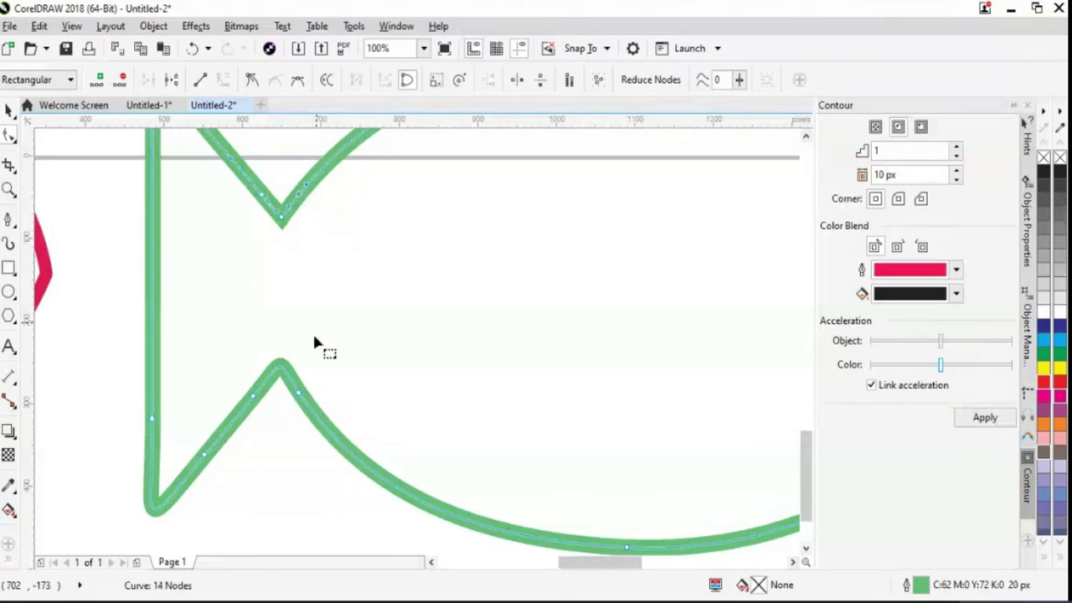
click(283, 219)
key(Delete)
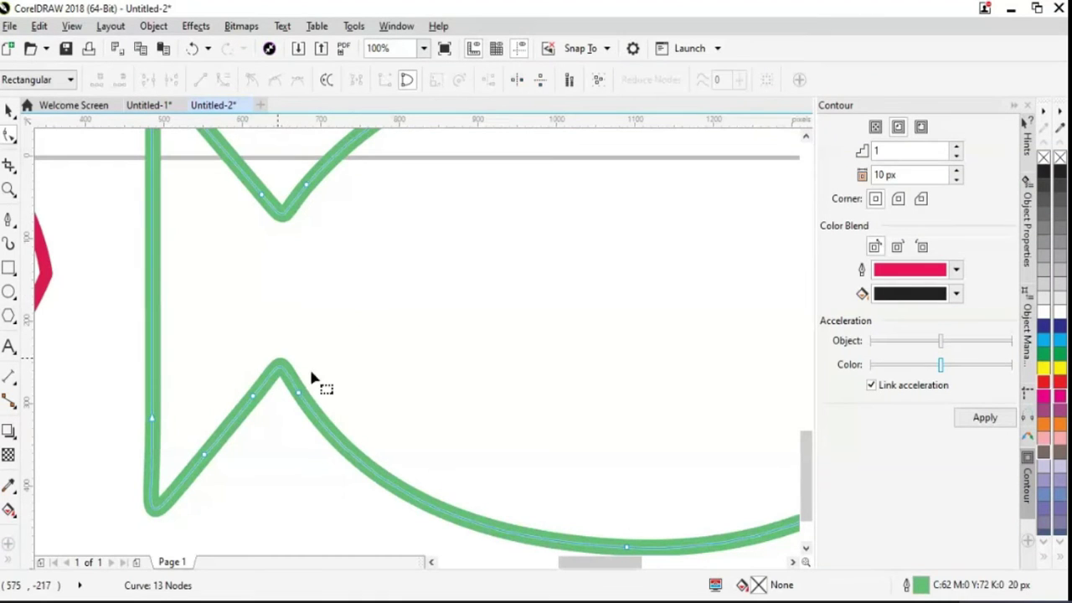
- Examine the green fish's smoothed outline and compare it with the red fish and the other Pen tool shapes
drag(603, 567, 628, 562)
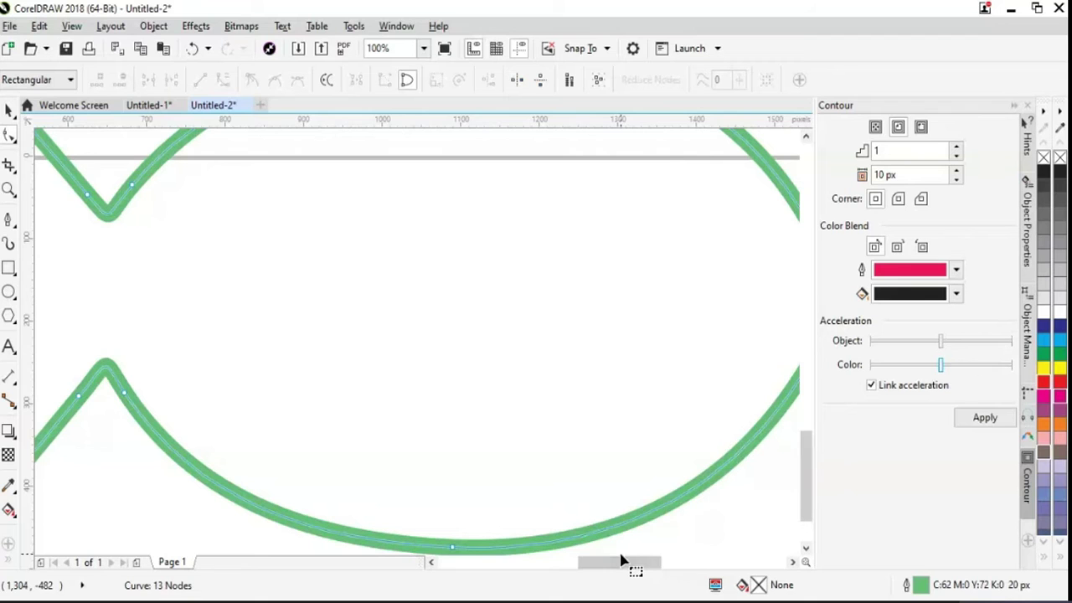
drag(808, 492, 808, 502)
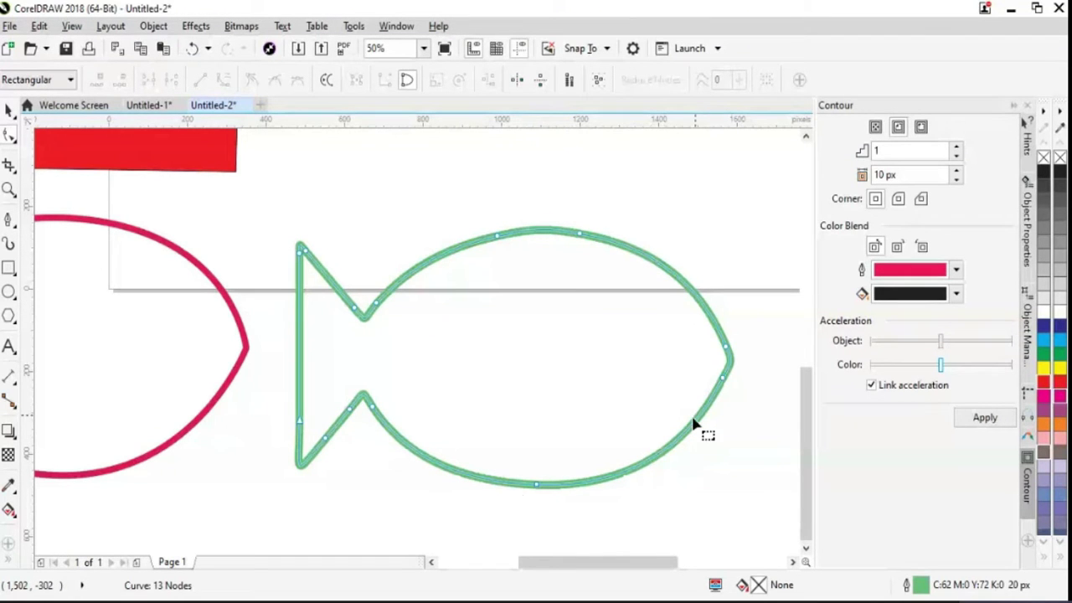
drag(557, 563, 498, 563)
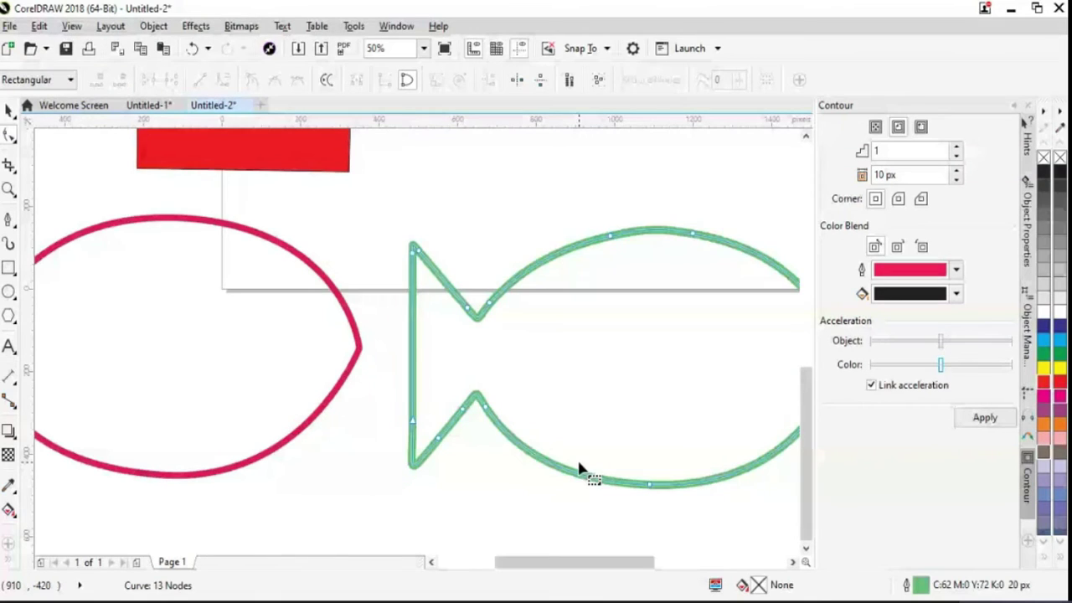
scroll(580, 469, down, 1)
drag(531, 567, 651, 455)
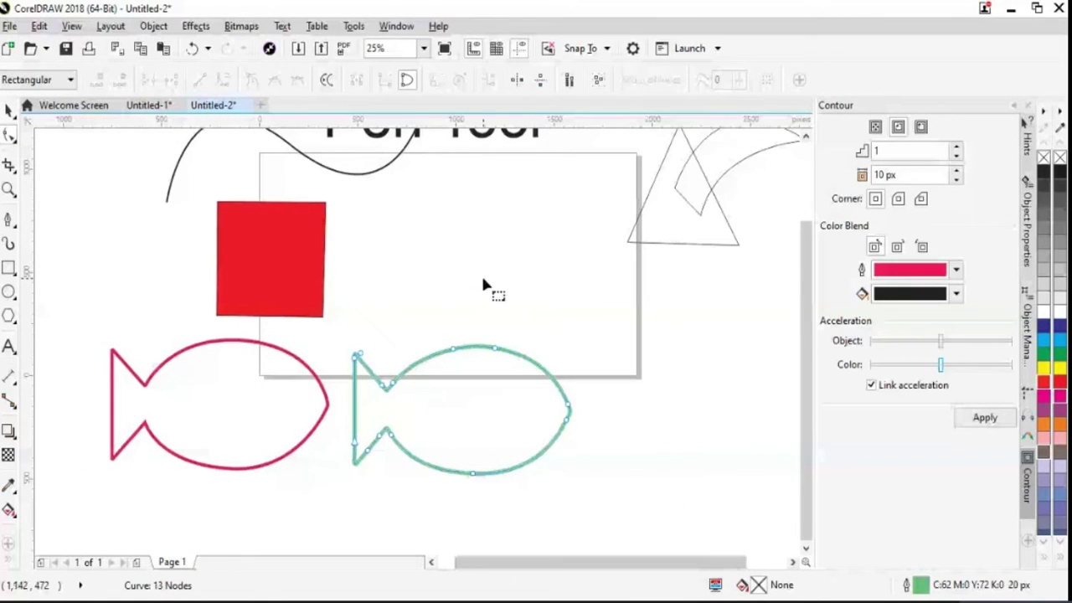
drag(587, 562, 597, 562)
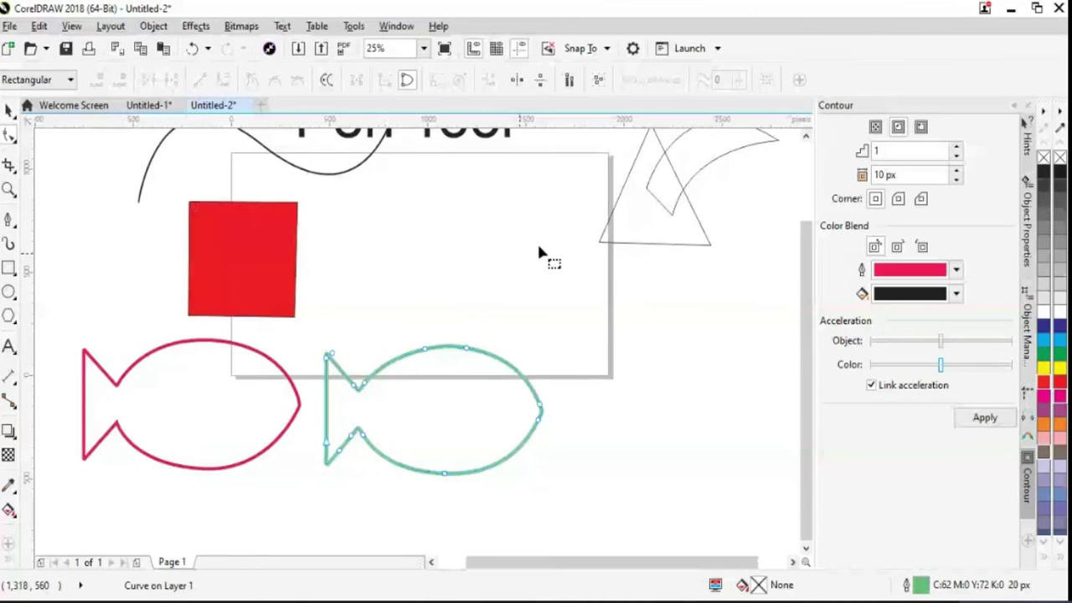
scroll(539, 248, up, 2)
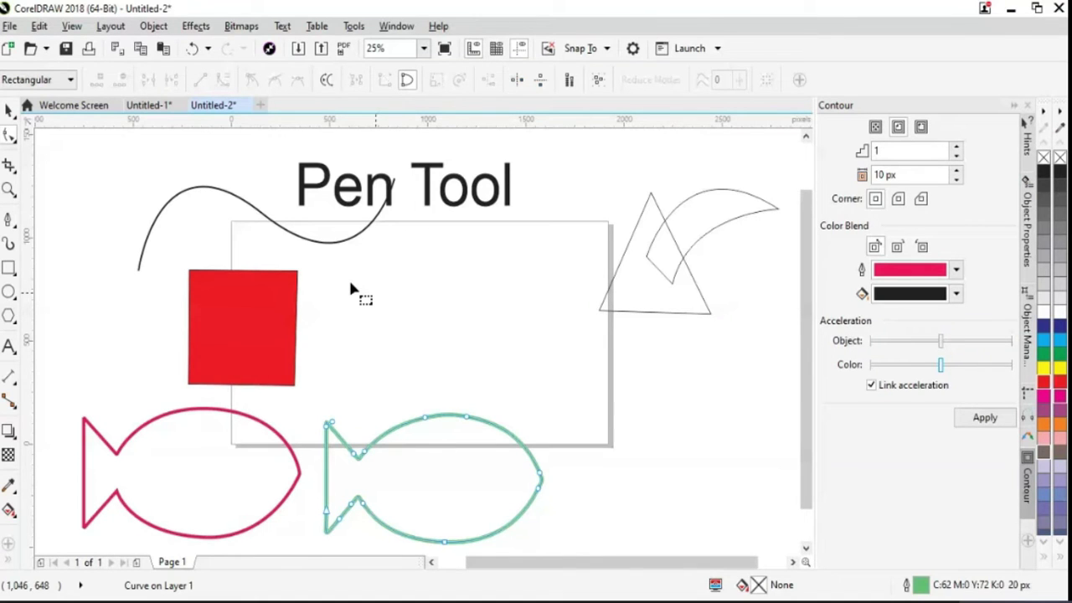
- Move the wave curve onto the page beside the red square and place the crescent shape directly beneath it
drag(139, 268, 338, 383)
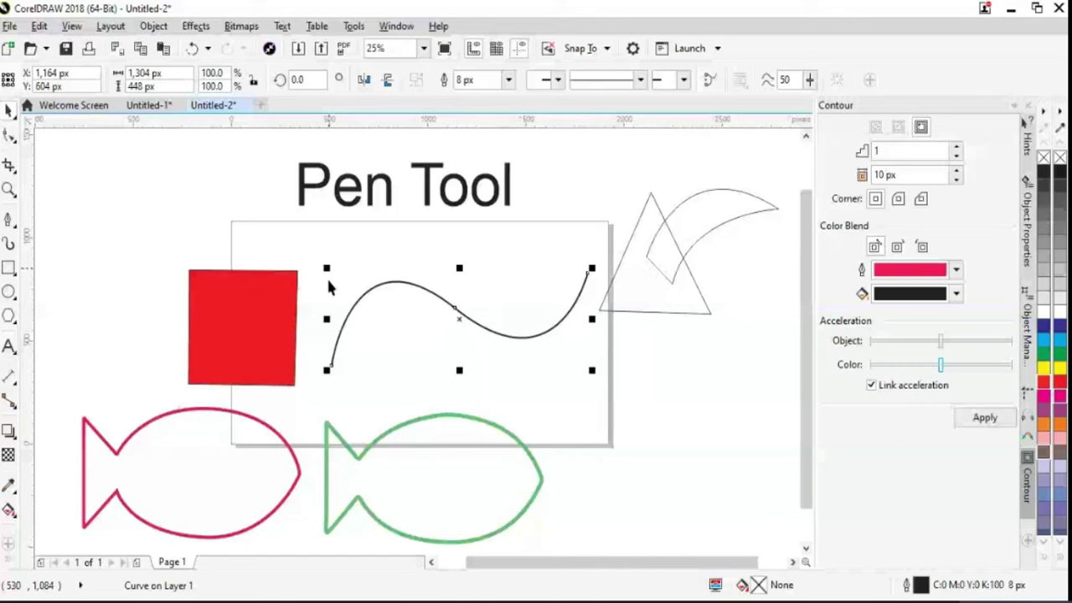
click(459, 313)
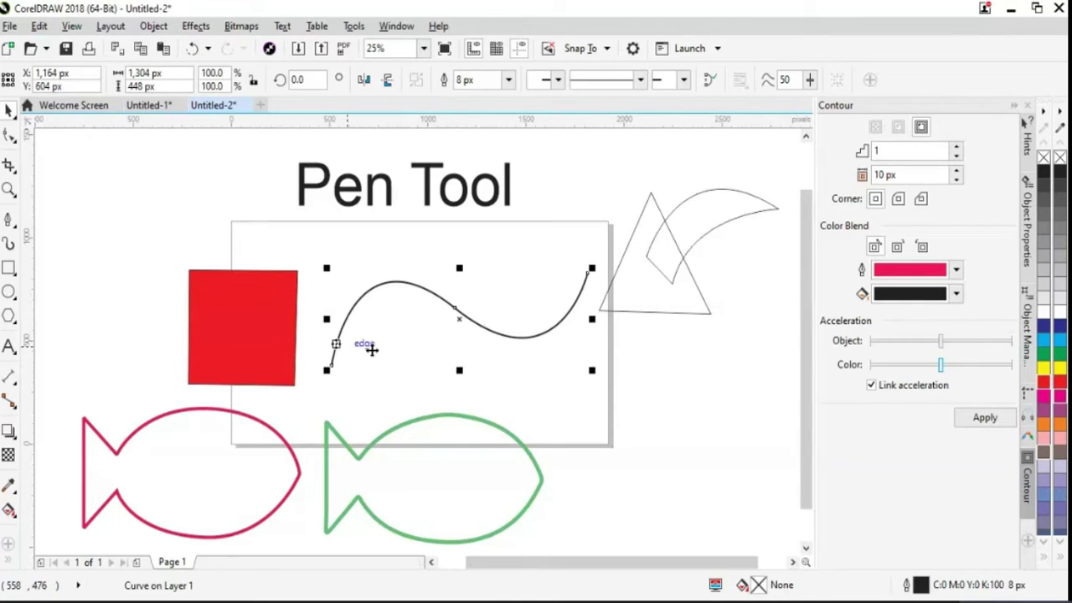
drag(494, 335, 479, 294)
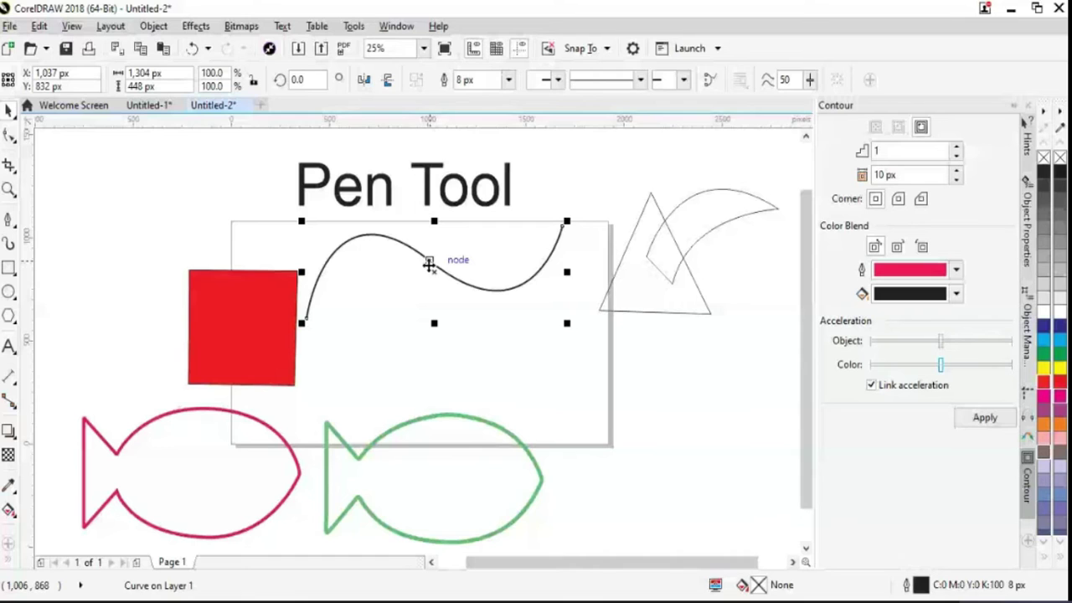
click(740, 223)
drag(739, 212, 429, 318)
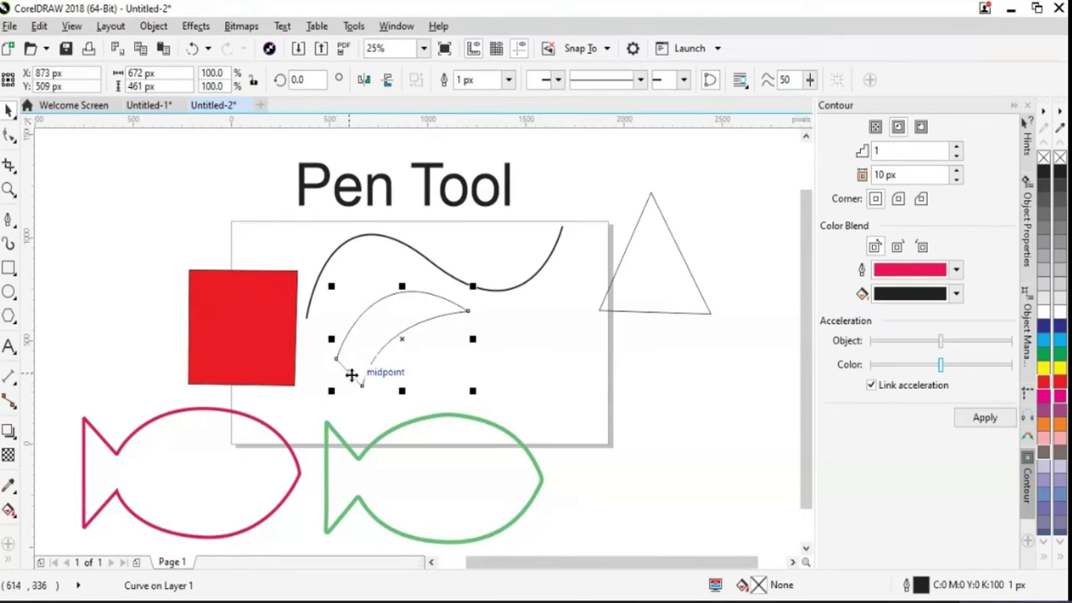
- Fill the triangle with cyan and move it over the upper-left part of the red square
click(262, 333)
click(647, 310)
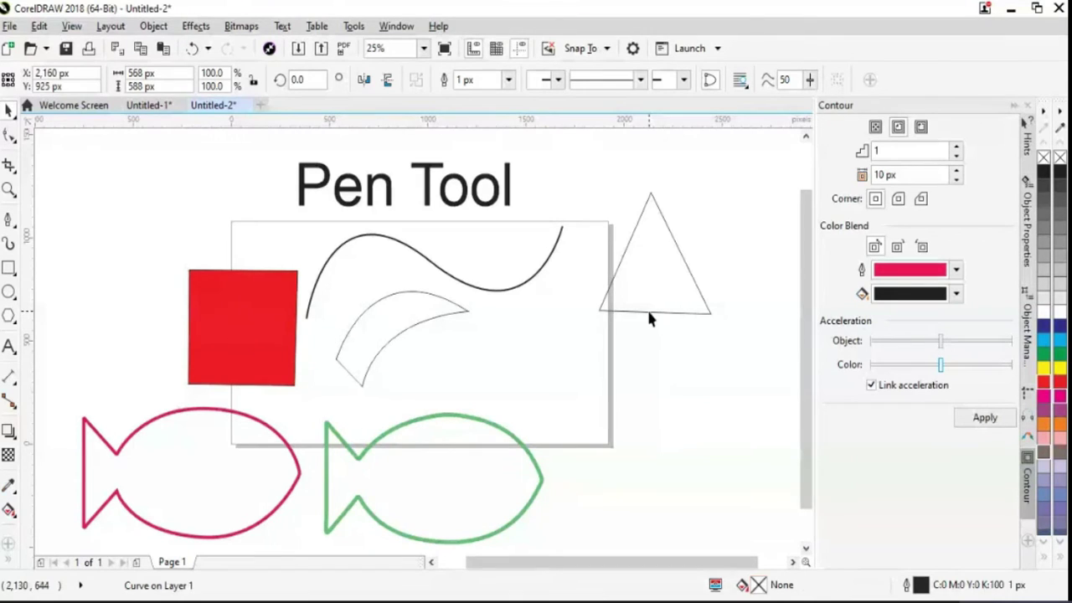
drag(647, 308, 670, 325)
click(545, 395)
drag(644, 369, 201, 315)
click(1043, 340)
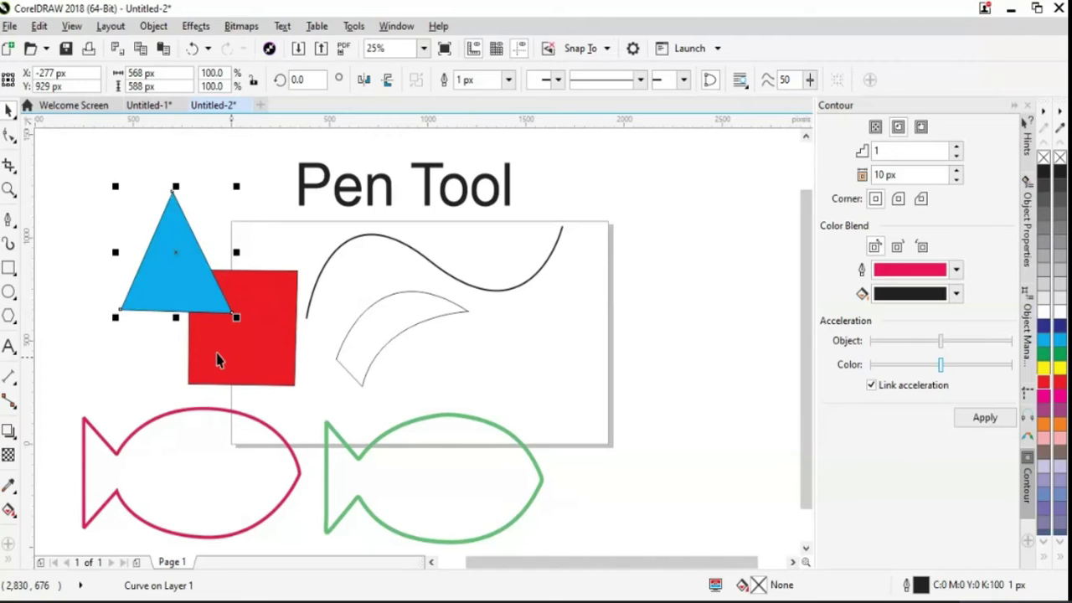
drag(180, 282, 177, 314)
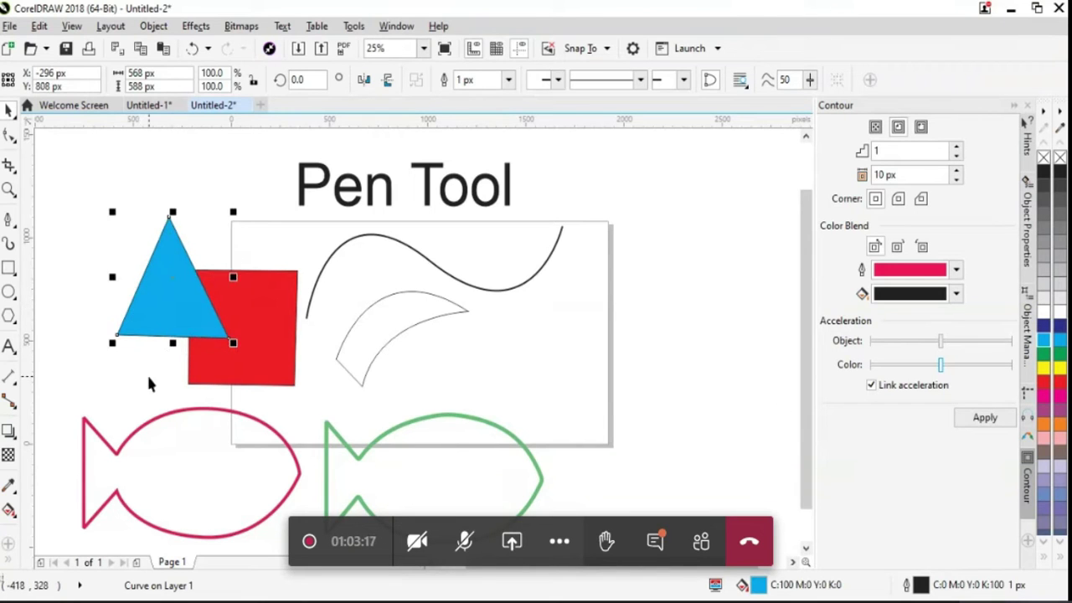
click(146, 372)
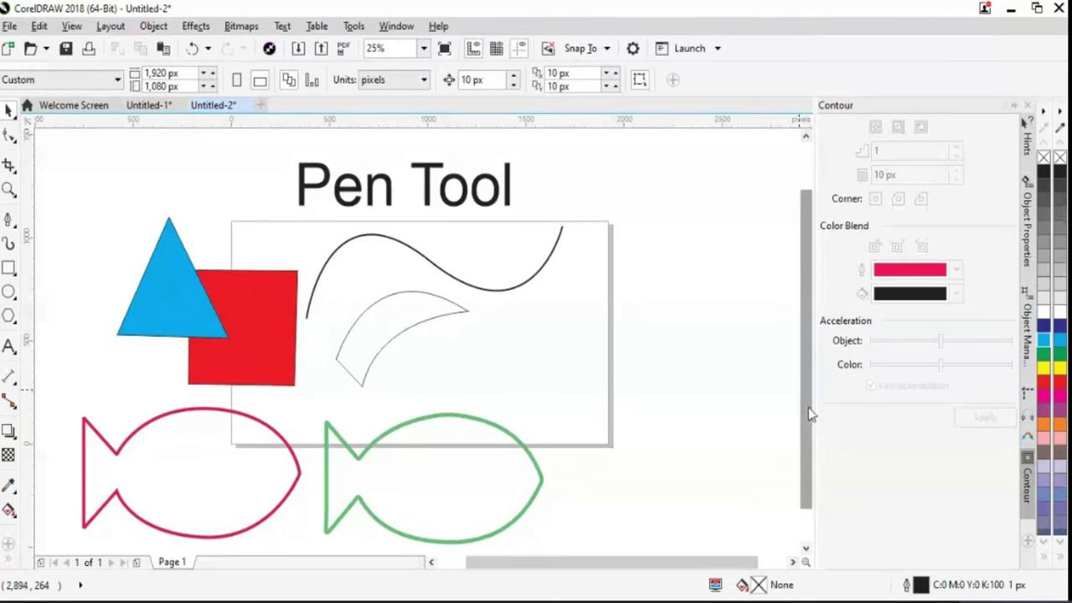
- Move the red fish outline across the page's right edge and the blue triangle to the red square's lower edge
scroll(809, 411, down, 1)
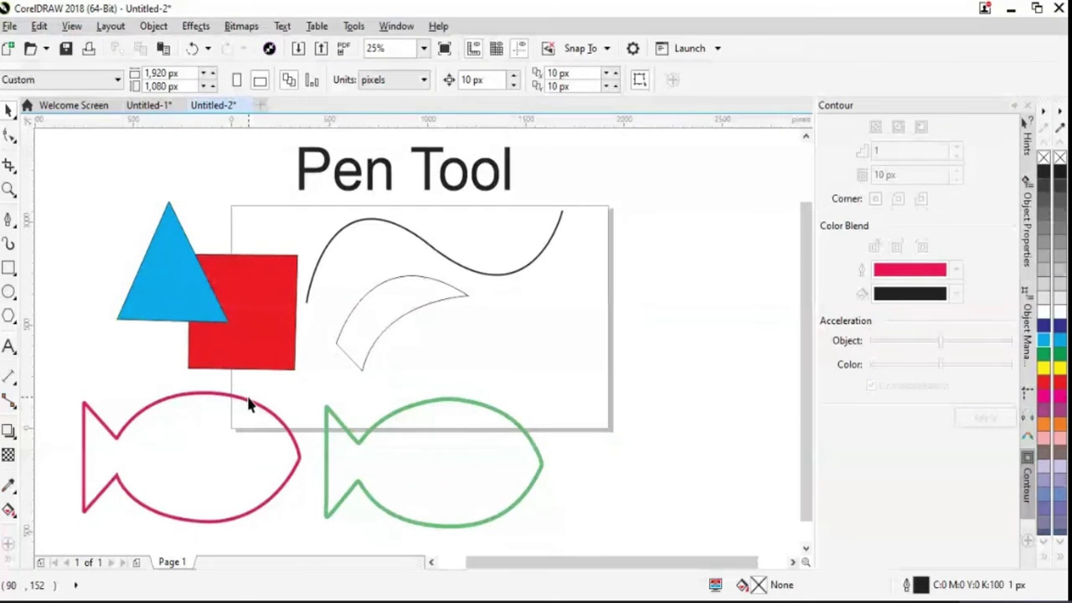
drag(250, 404, 657, 280)
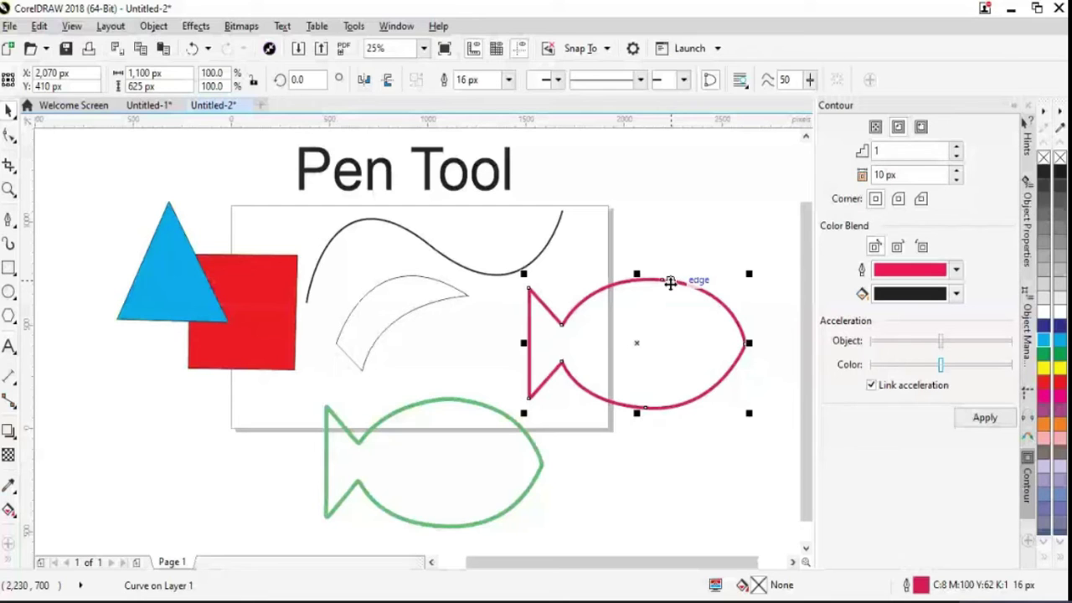
click(541, 452)
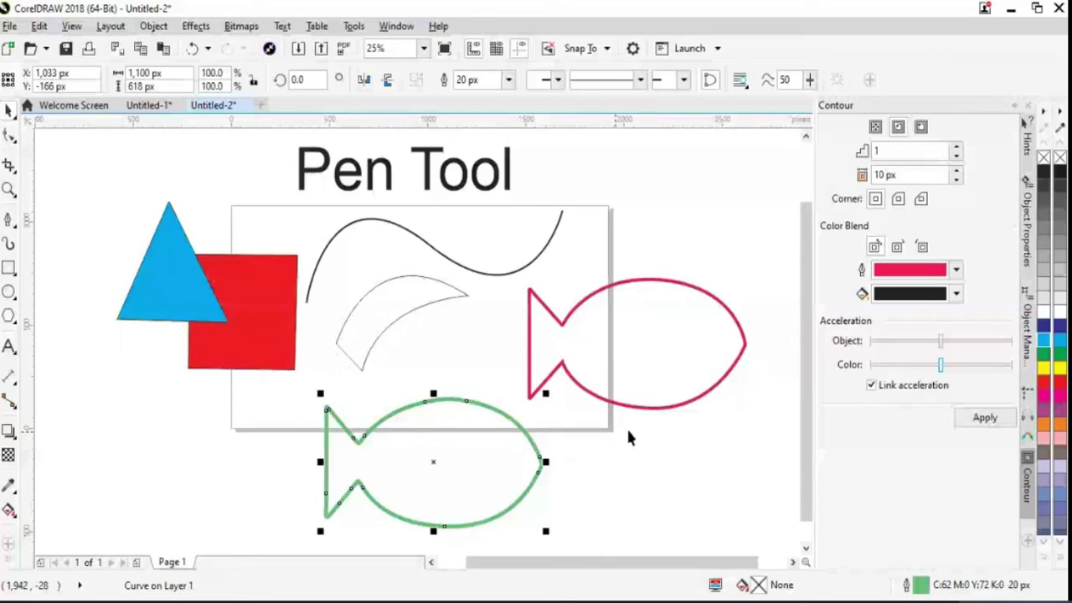
scroll(624, 439, down, 1)
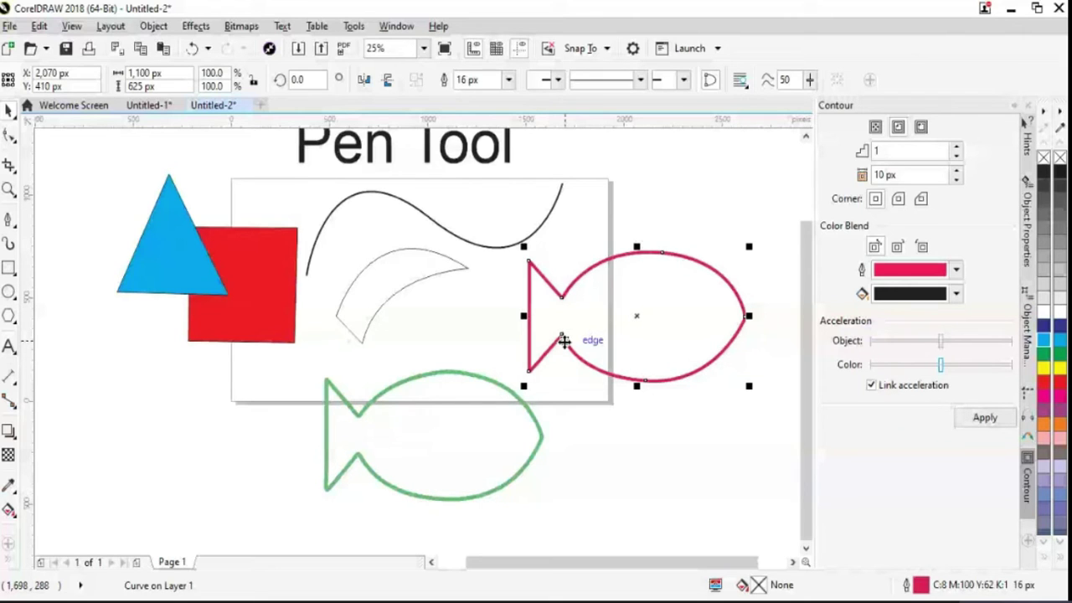
click(347, 412)
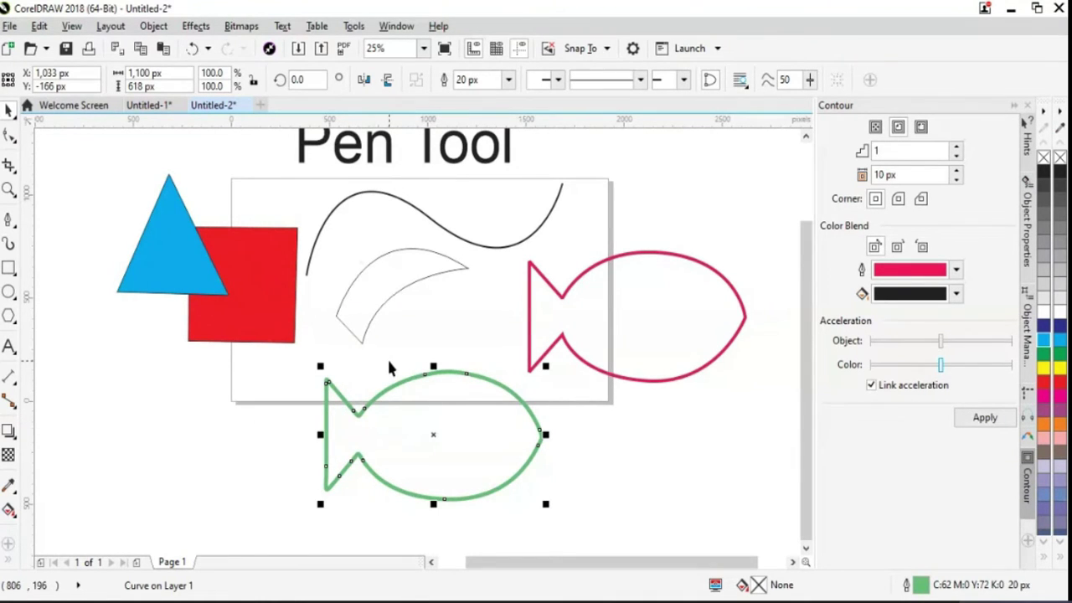
drag(187, 268, 246, 407)
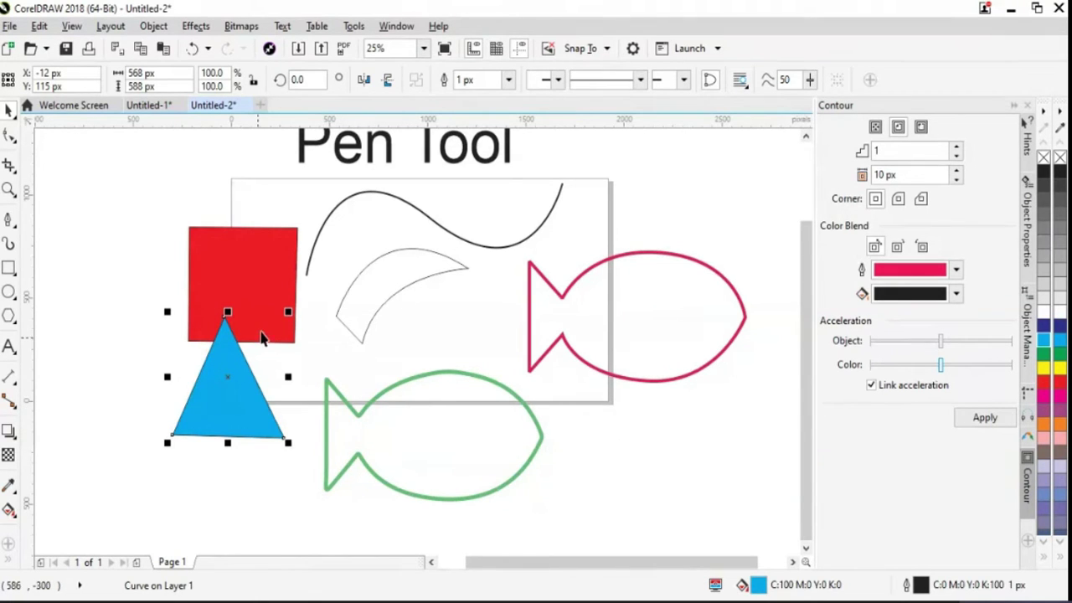
- Bend the green fish's upper front edge inward with the Shape tool as a trial and undo each bend
click(445, 372)
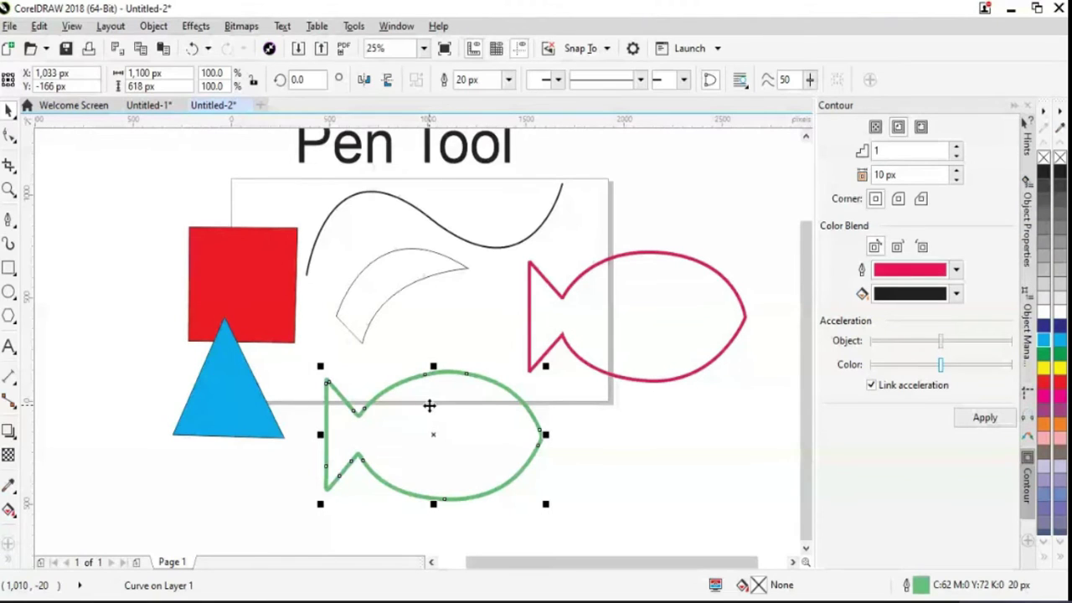
click(13, 140)
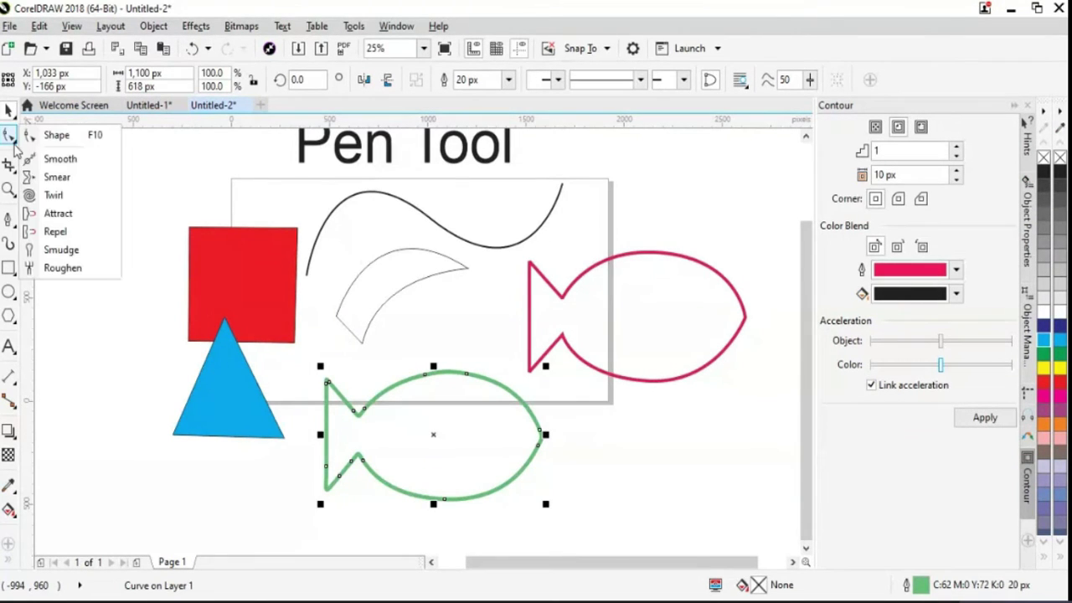
click(57, 141)
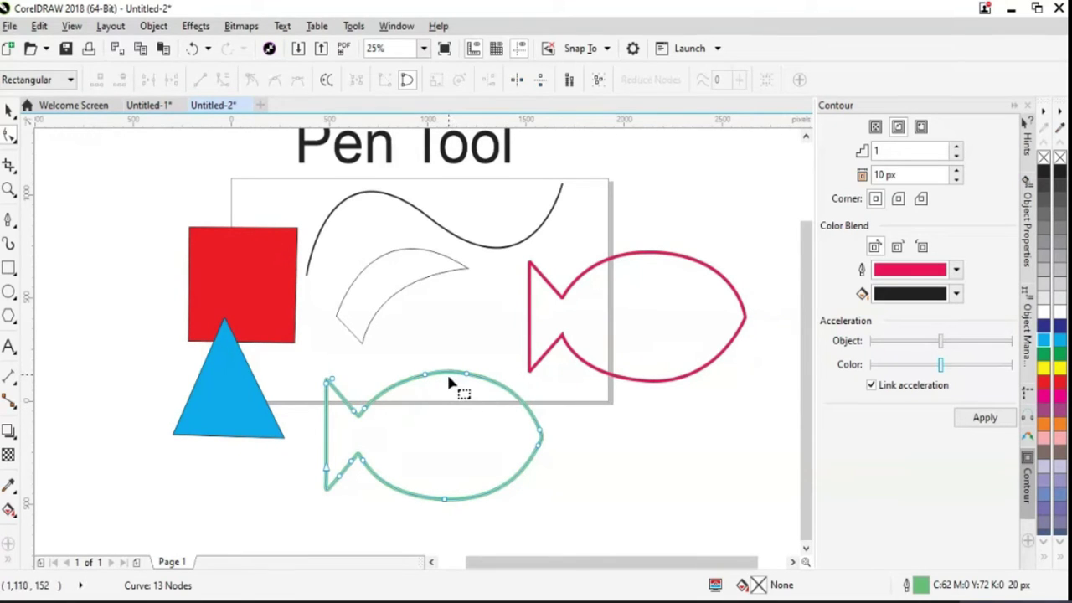
drag(511, 395, 503, 415)
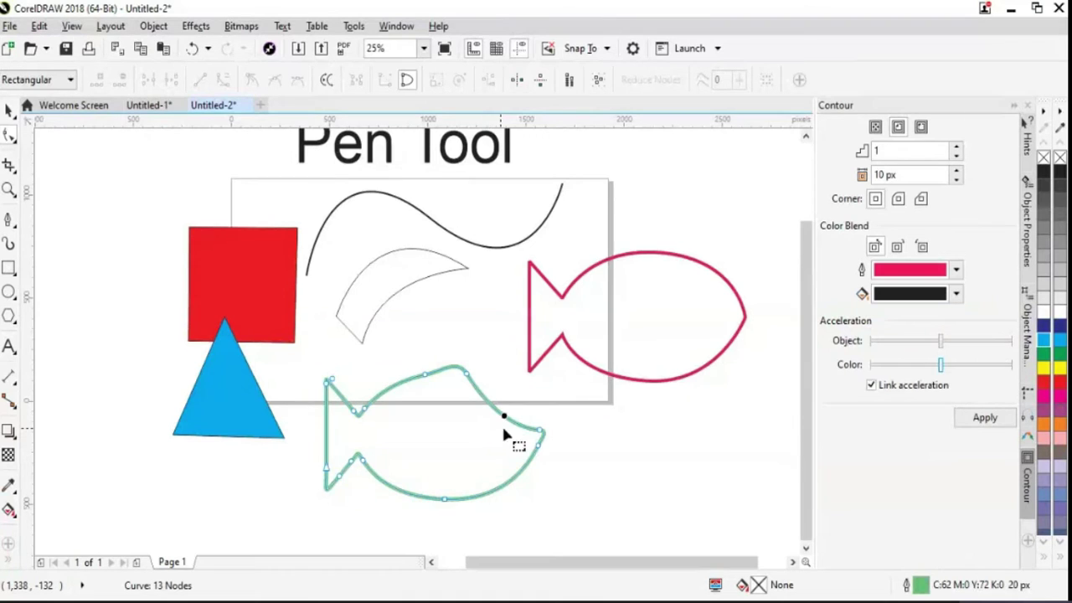
key(ctrl+z)
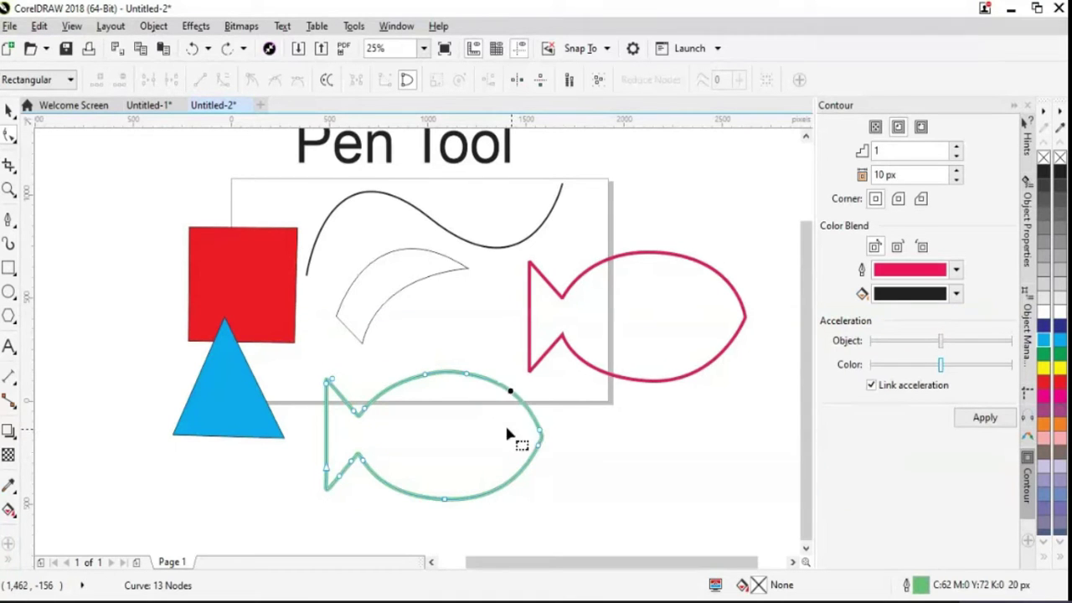
drag(514, 399, 492, 419)
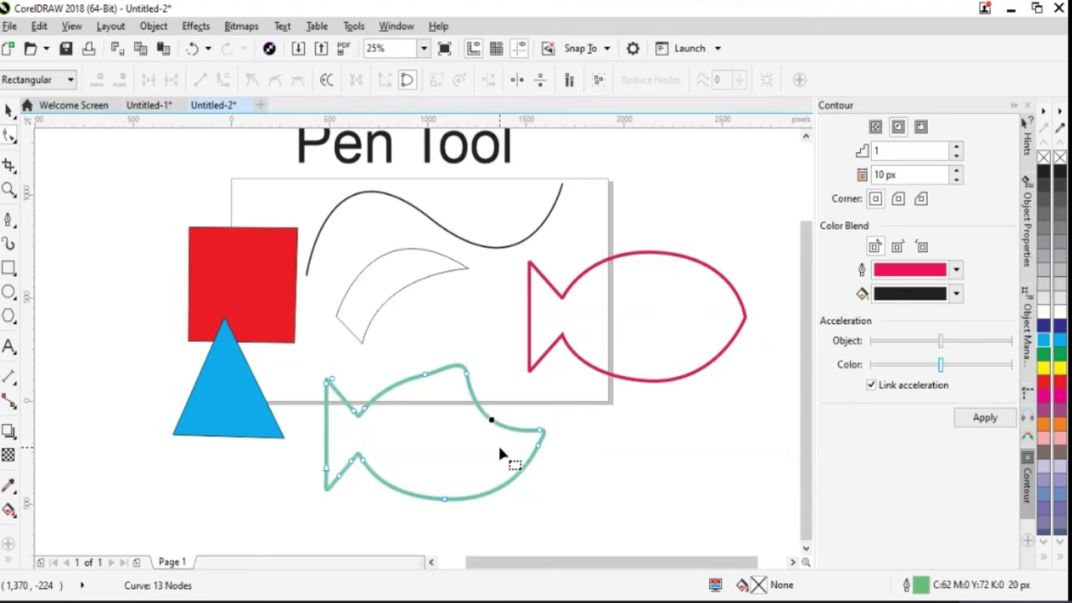
key(ctrl+z)
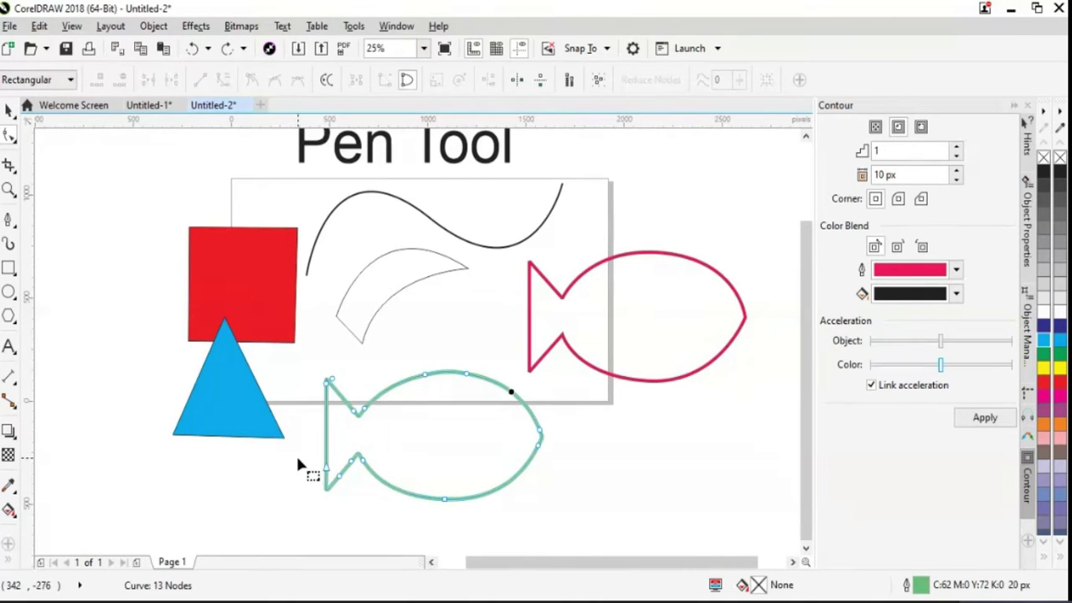
- Move the green fish directly beneath the red fish and give the crescent a 16 px dark red outline
click(8, 111)
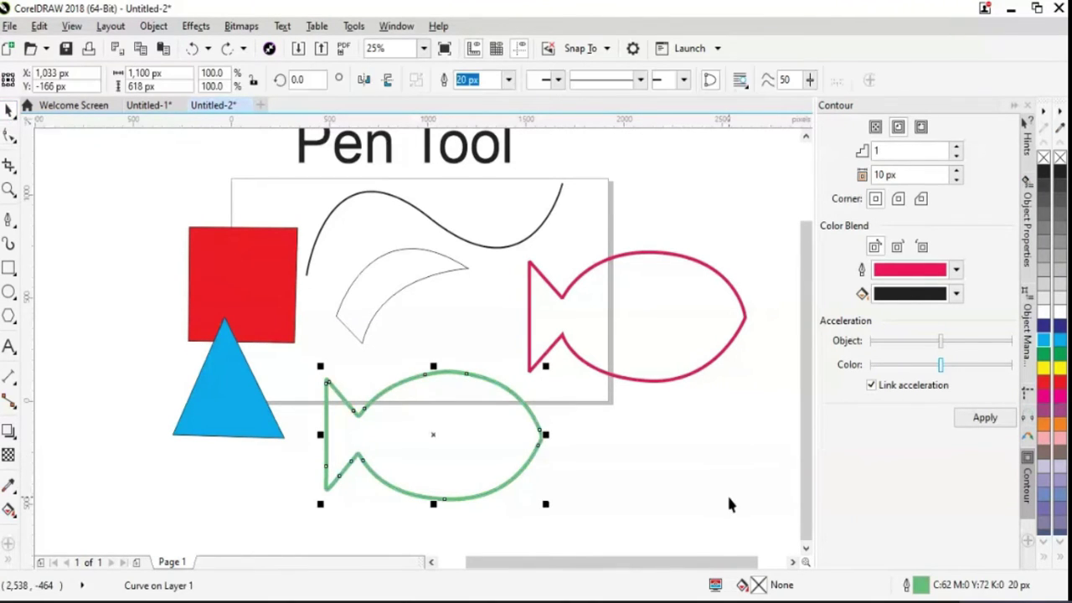
drag(657, 566, 664, 571)
scroll(804, 499, up, 2)
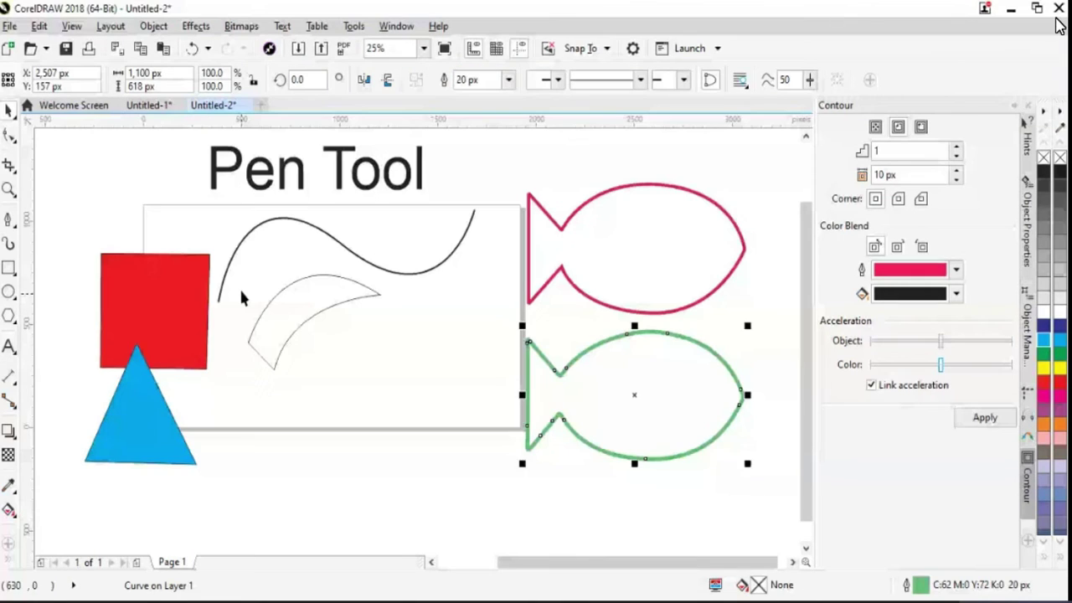
drag(241, 297, 260, 320)
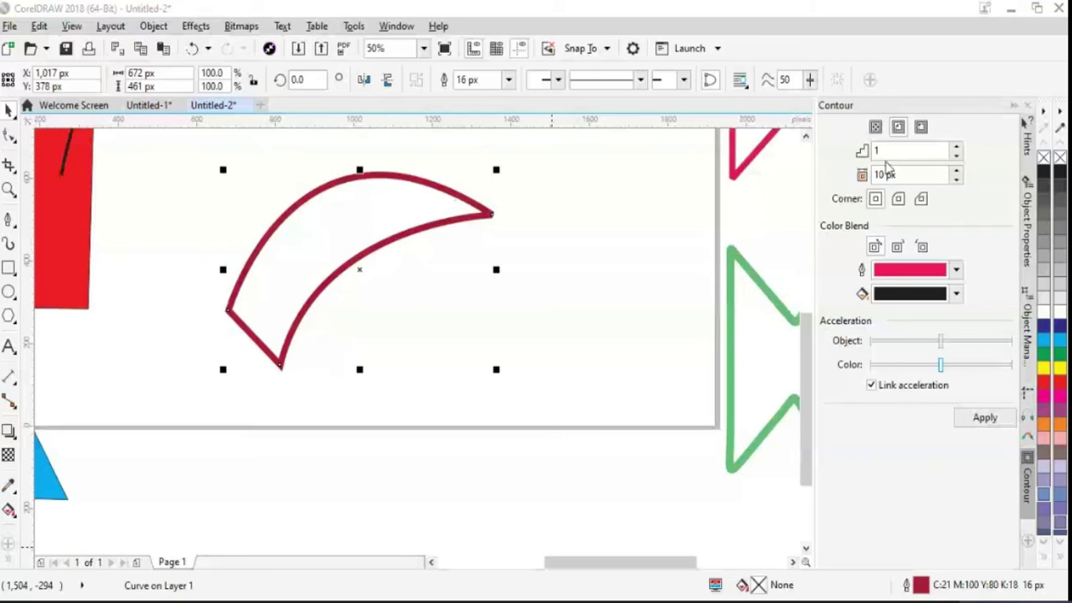
- Try rounding the crescent's lower corner with the Shape tool and restore the sharp corner
click(8, 139)
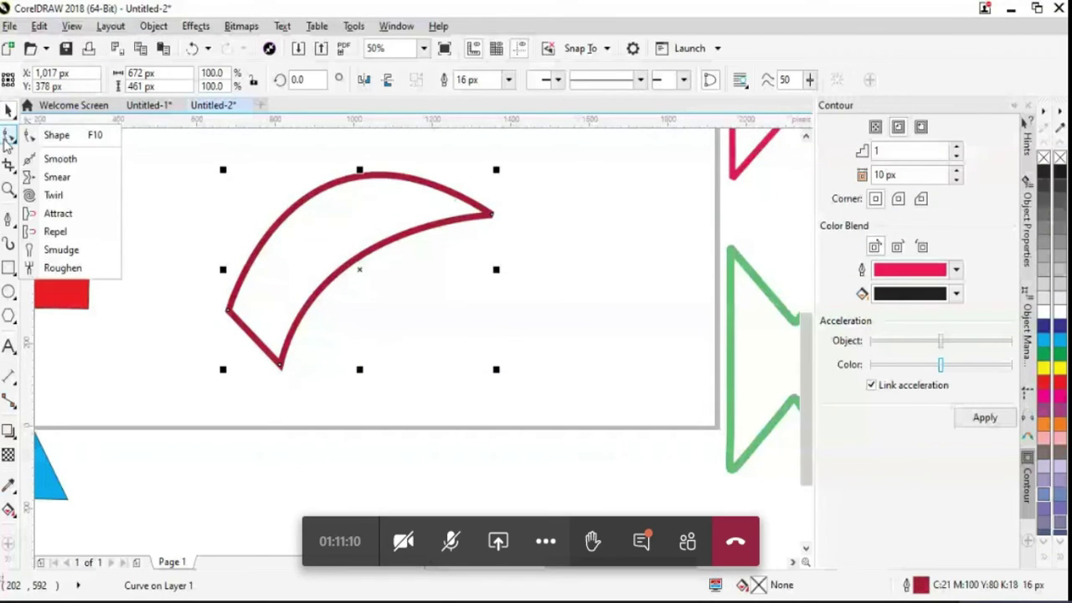
click(56, 135)
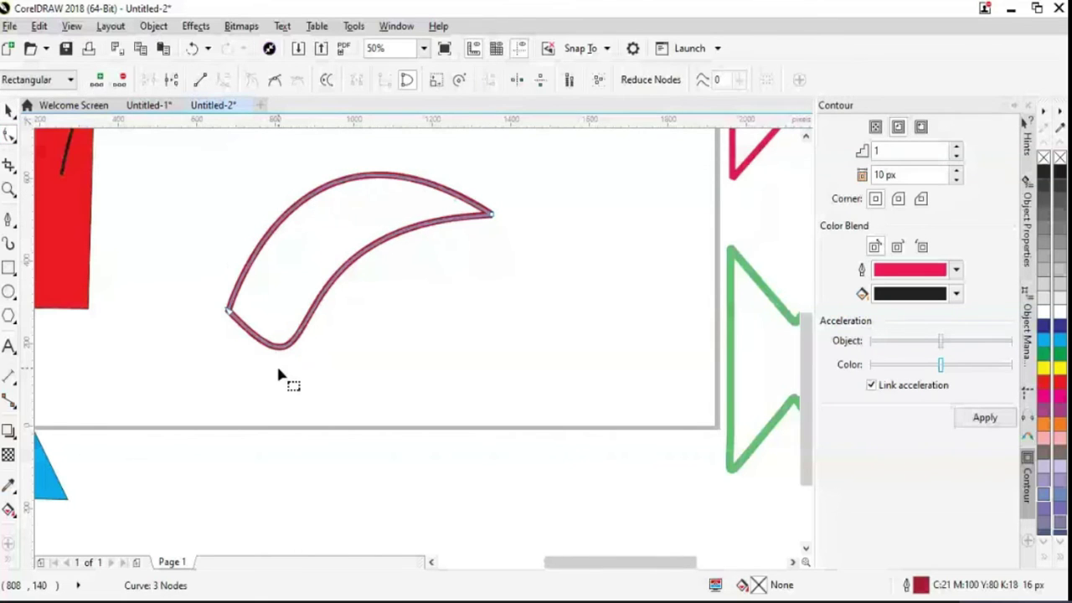
drag(279, 345, 280, 365)
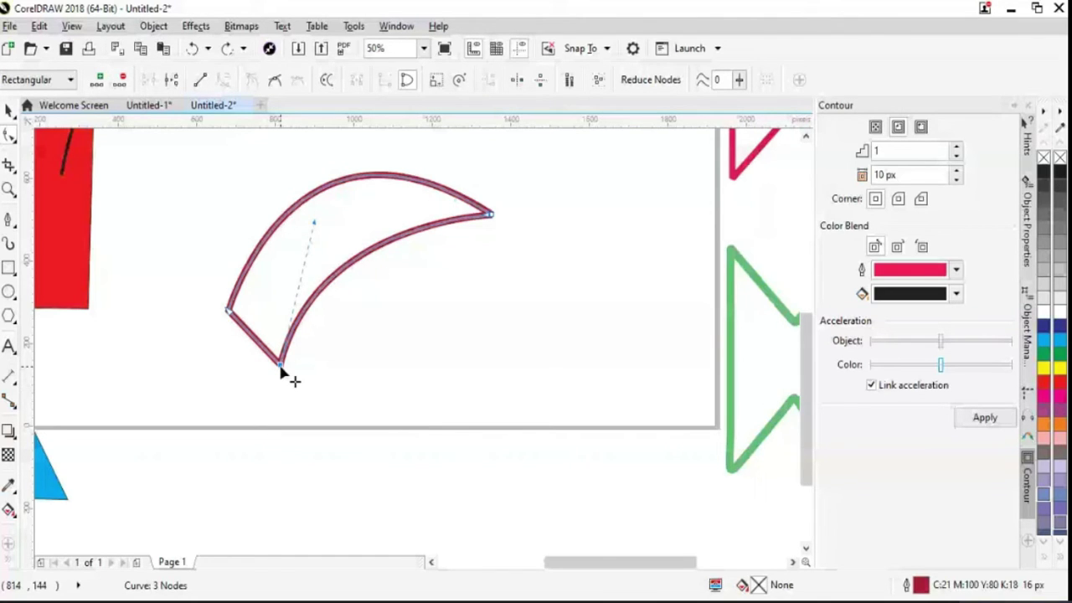
key(space)
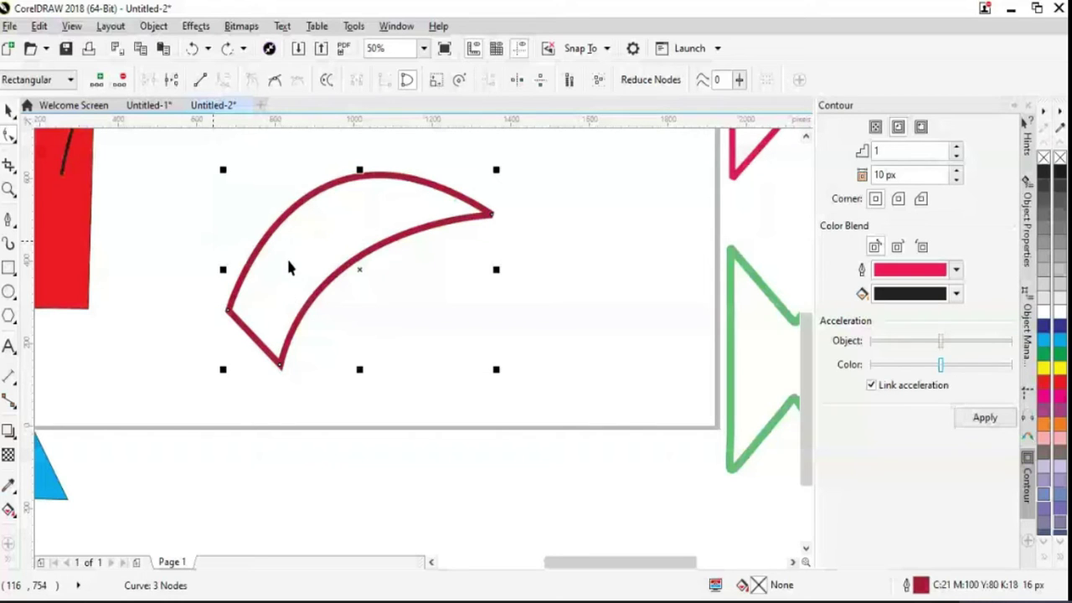
click(660, 511)
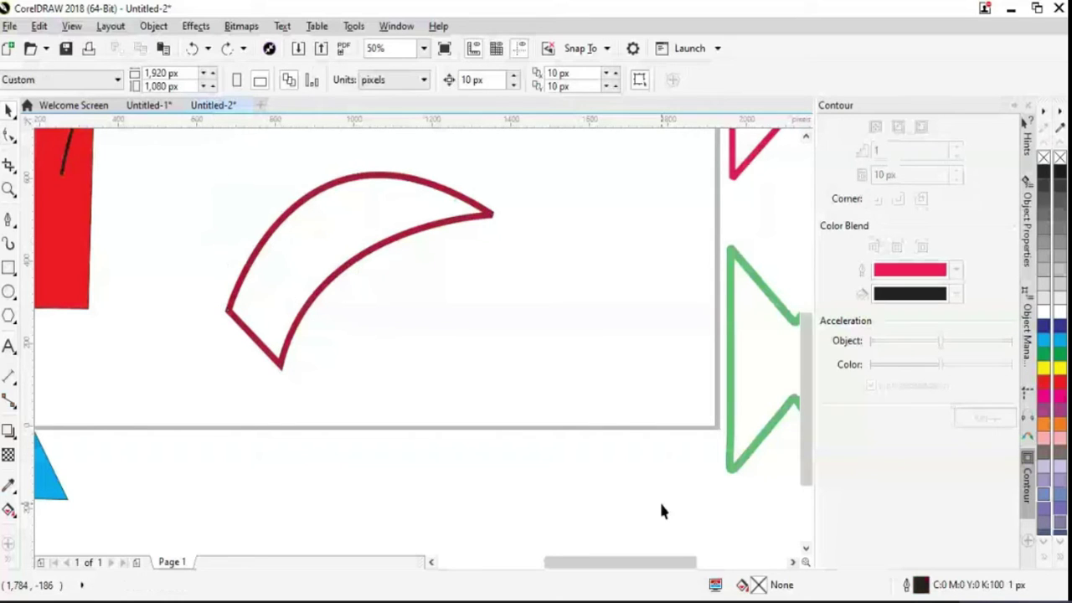
- Move the crescent up and to the left so that it overlaps the wave curve beside the red square
click(379, 246)
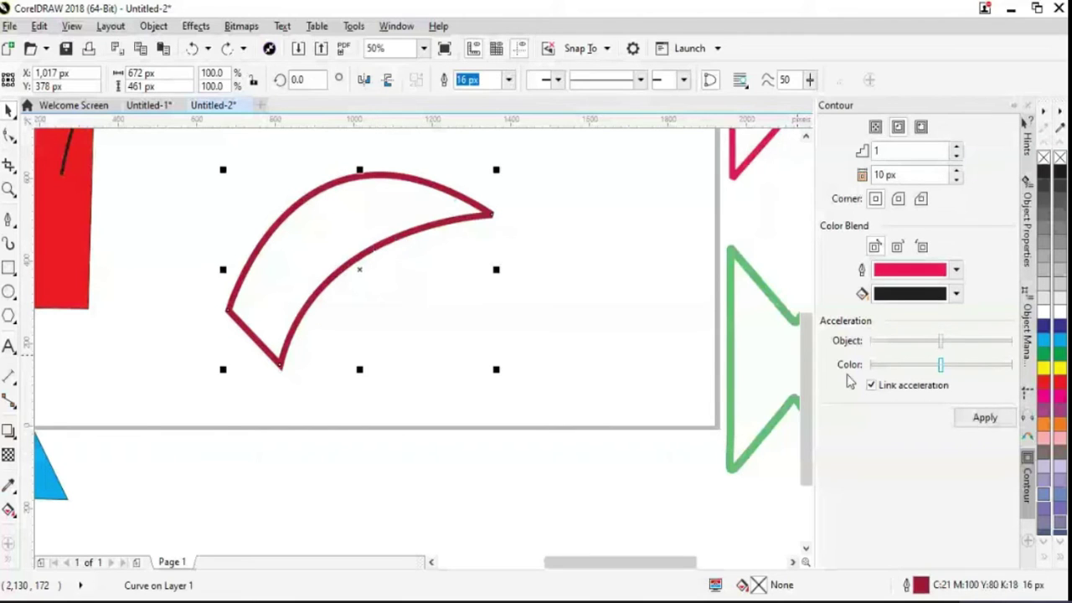
drag(809, 401, 819, 340)
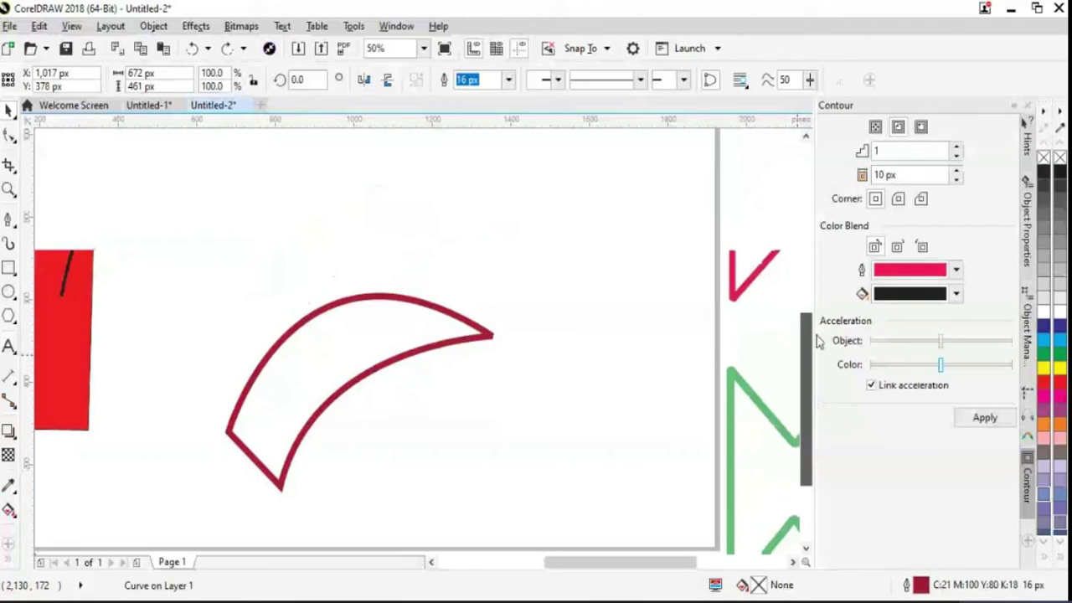
drag(344, 386, 220, 247)
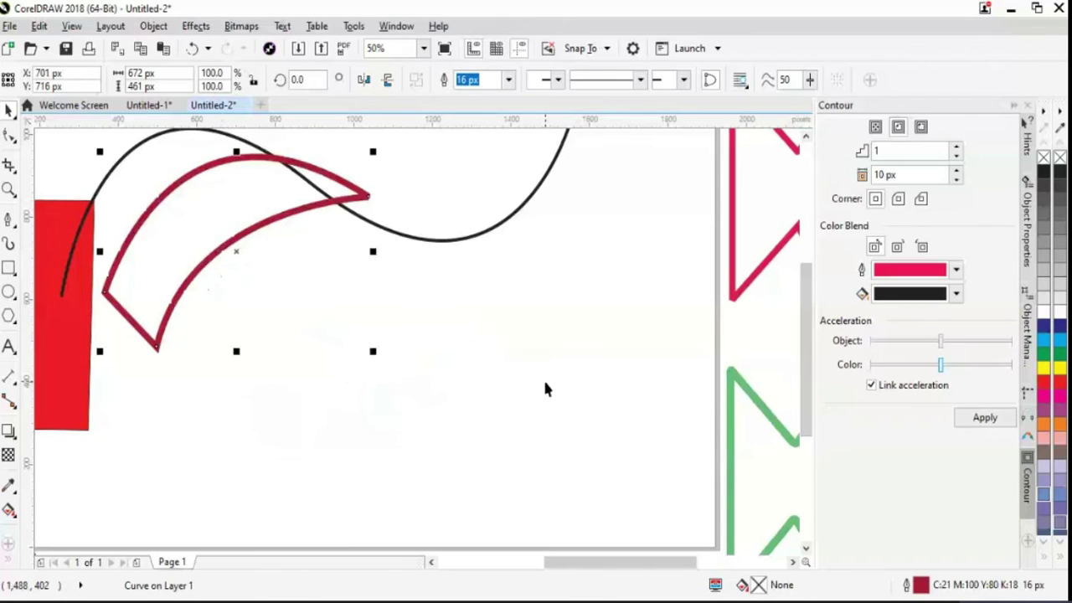
- Draw a closed teardrop about 239 px wide and 434 px tall with the Pen tool beneath the wave curve and fill it green
click(10, 165)
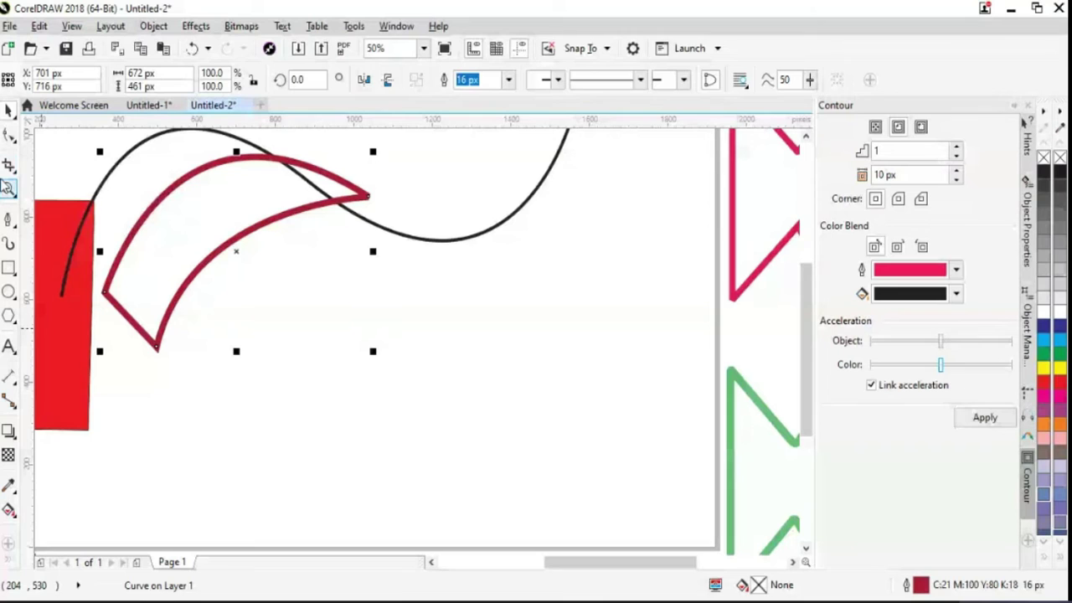
mouse_move(17, 146)
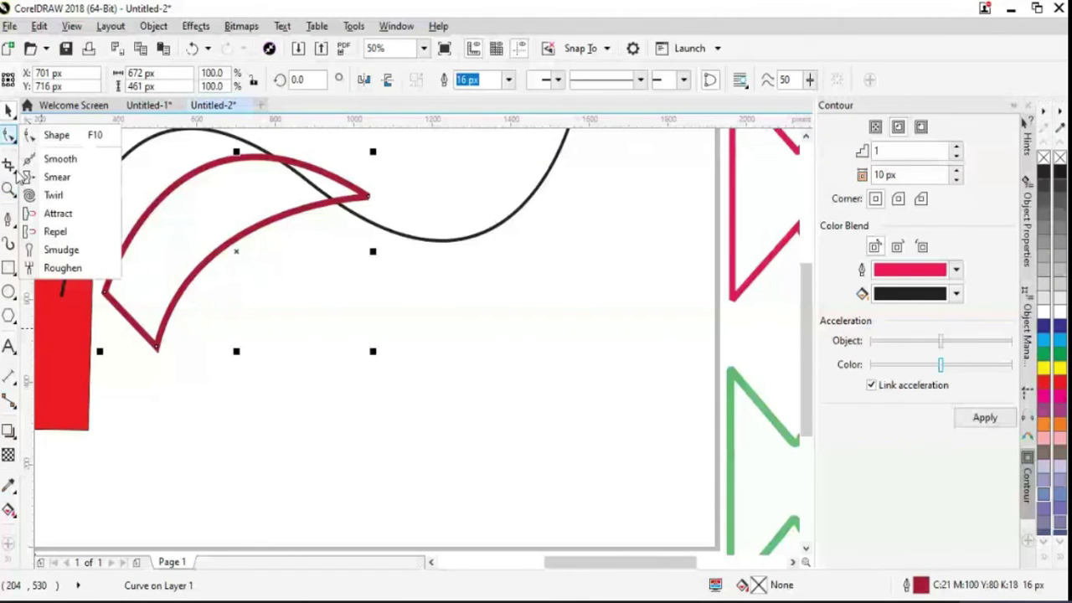
mouse_move(10, 220)
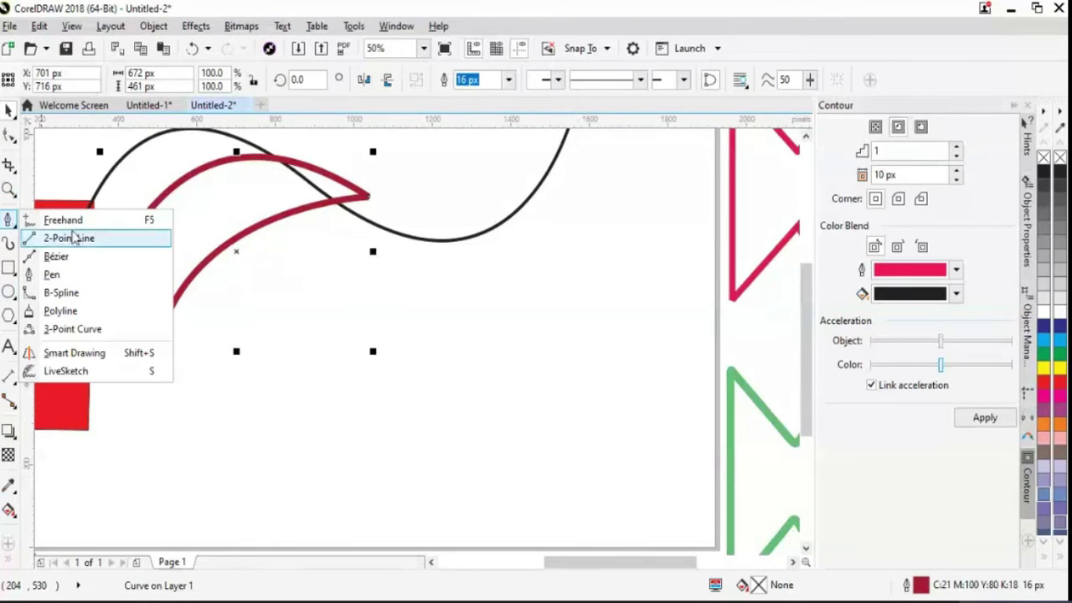
click(122, 277)
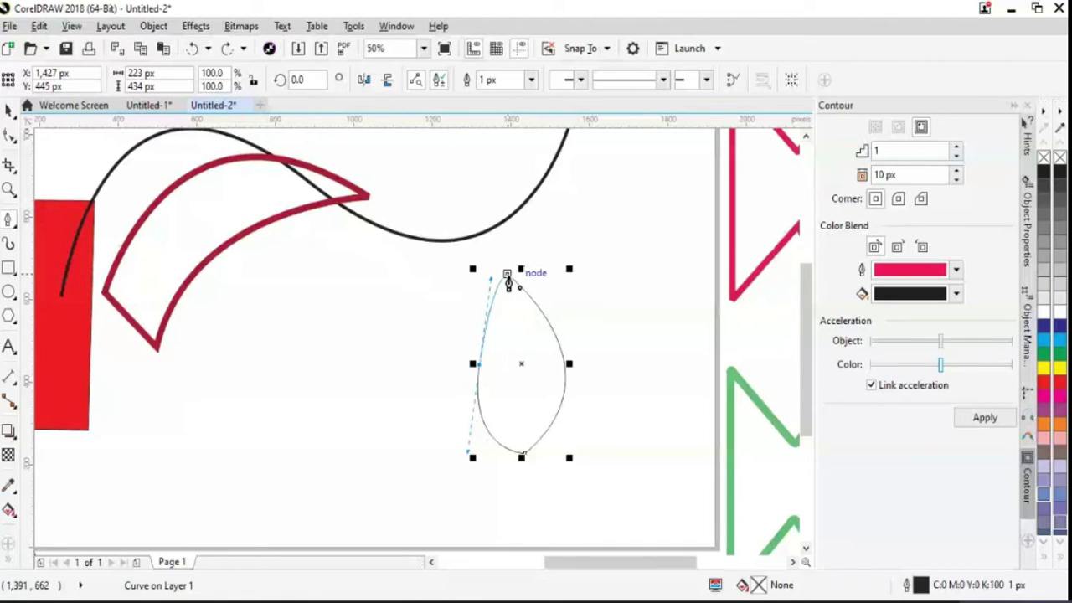
click(507, 278)
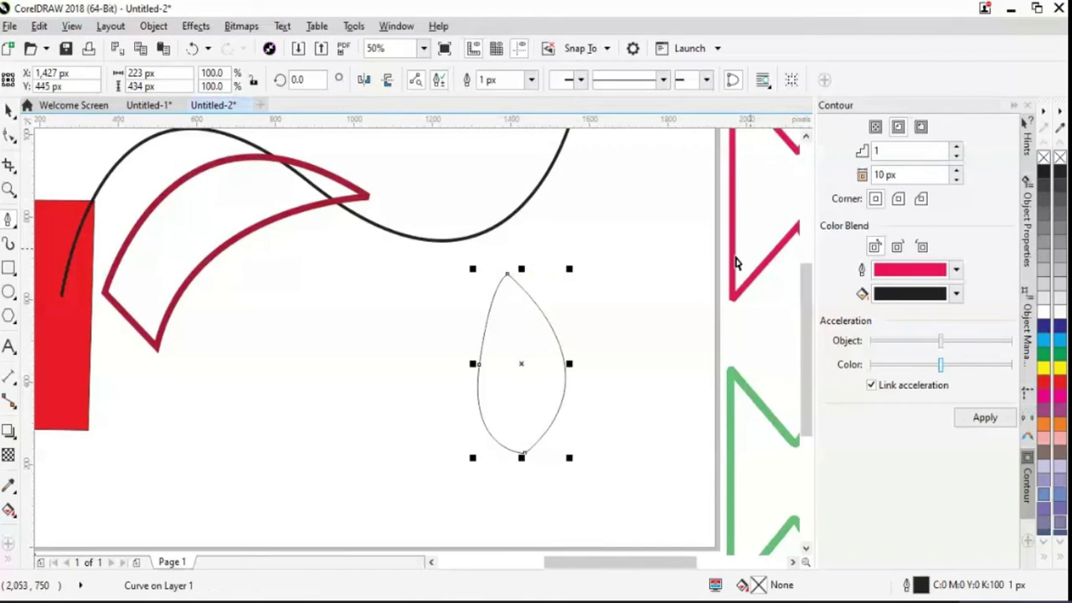
drag(505, 274, 508, 267)
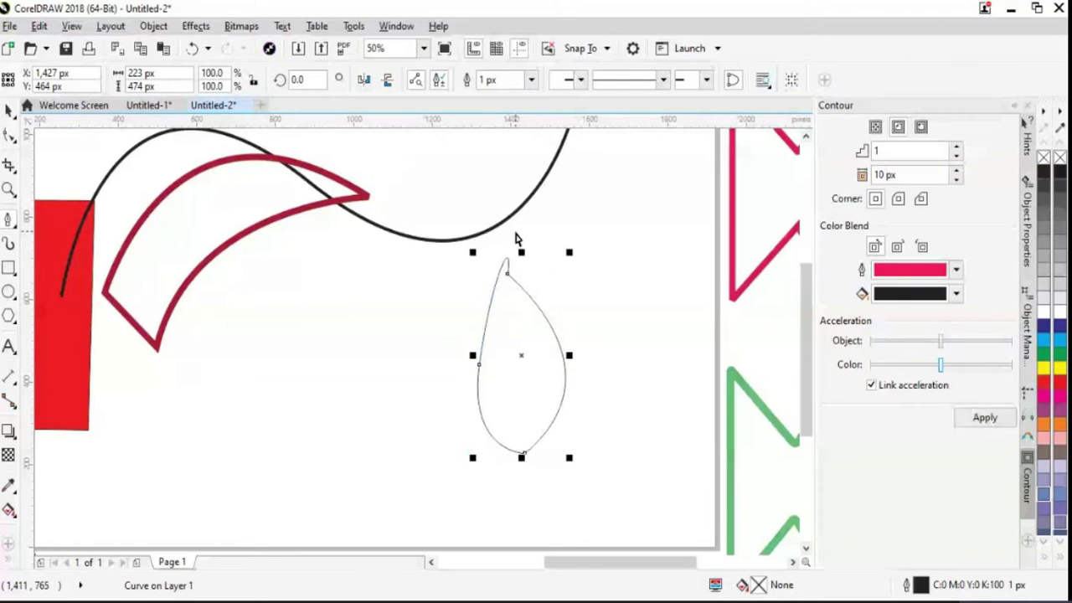
drag(507, 268, 503, 194)
key(ctrl+z)
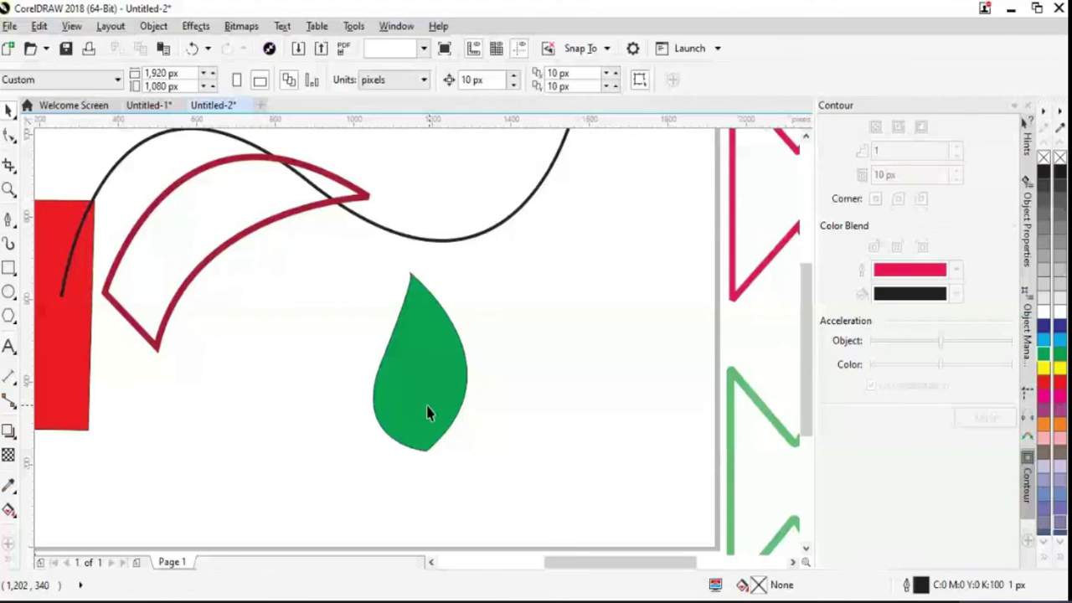
click(428, 413)
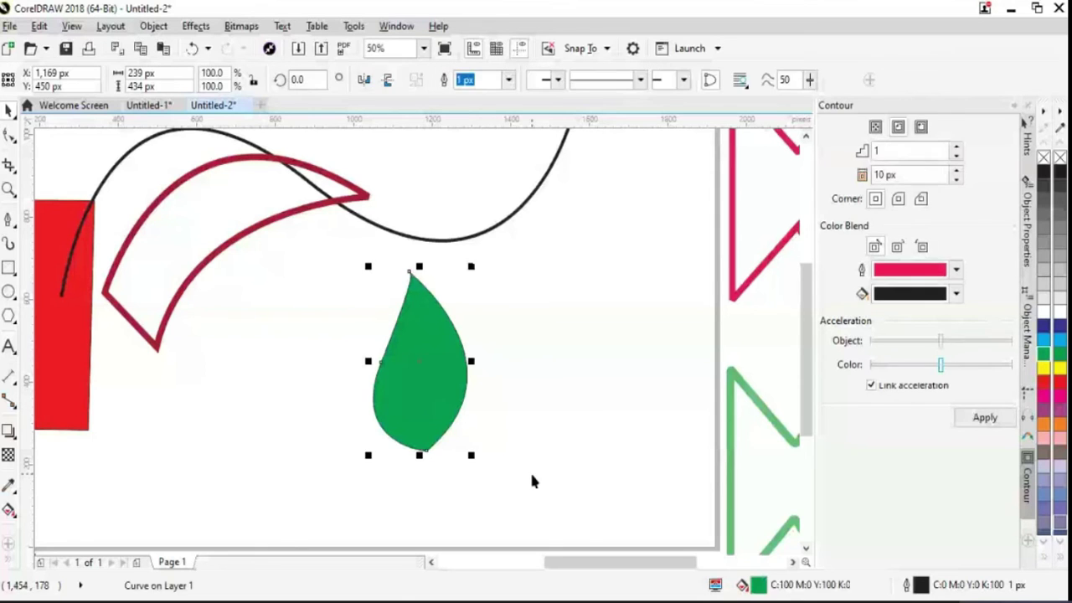
click(531, 475)
click(454, 434)
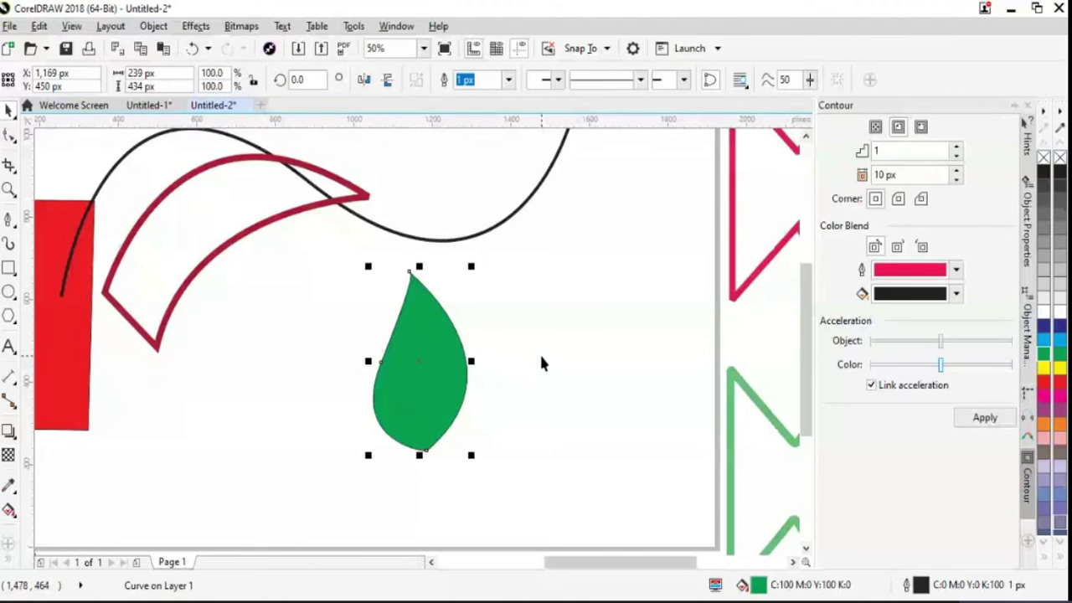
scroll(802, 415, down, 2)
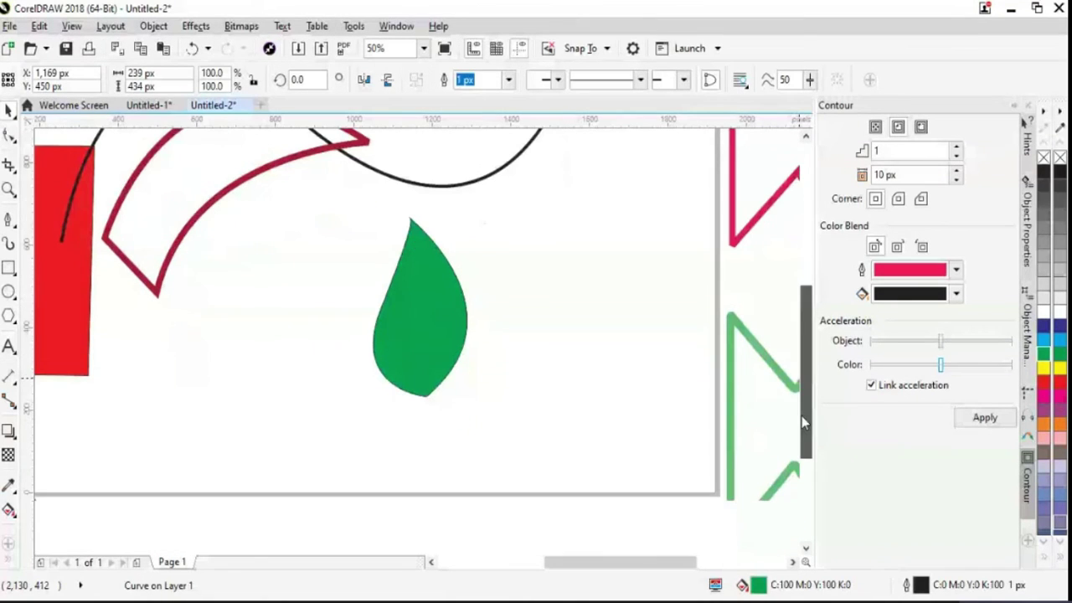
click(561, 443)
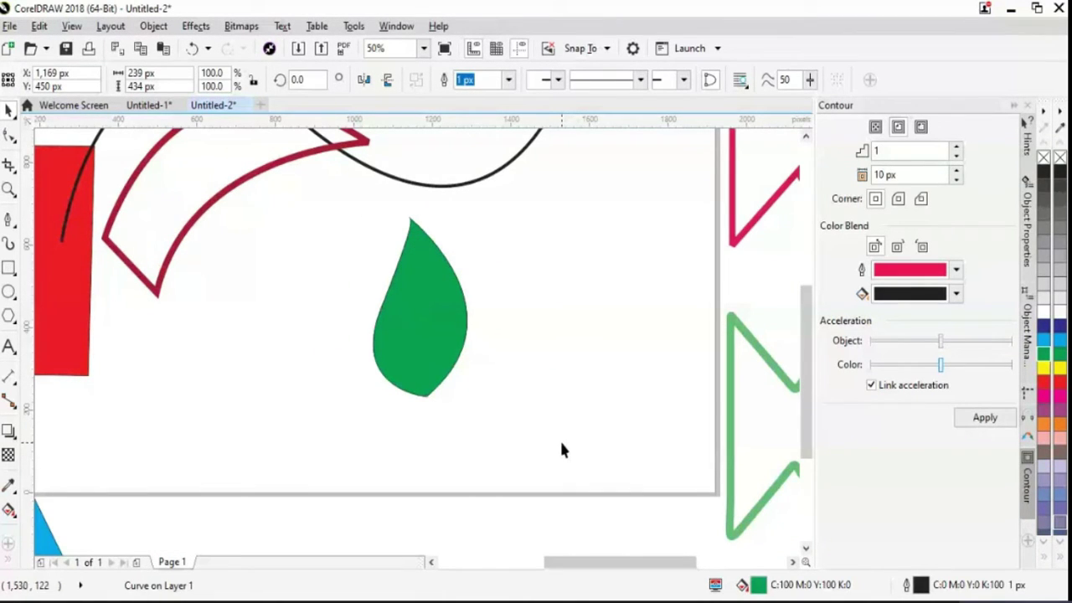
- Try deleting the green drop's bottom node with the Shape tool and undo the deletion
click(446, 368)
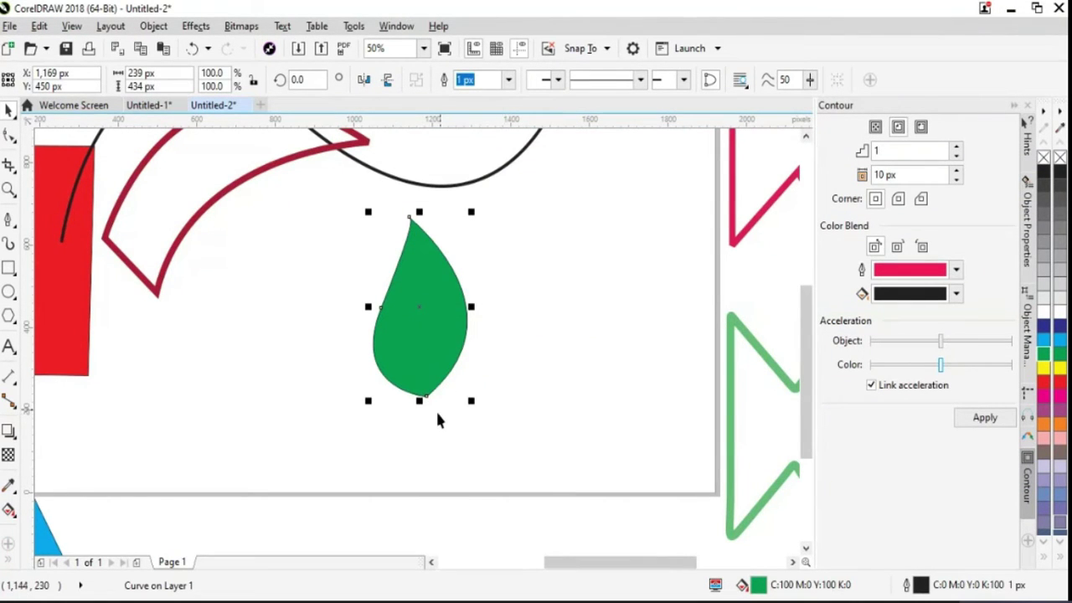
click(10, 134)
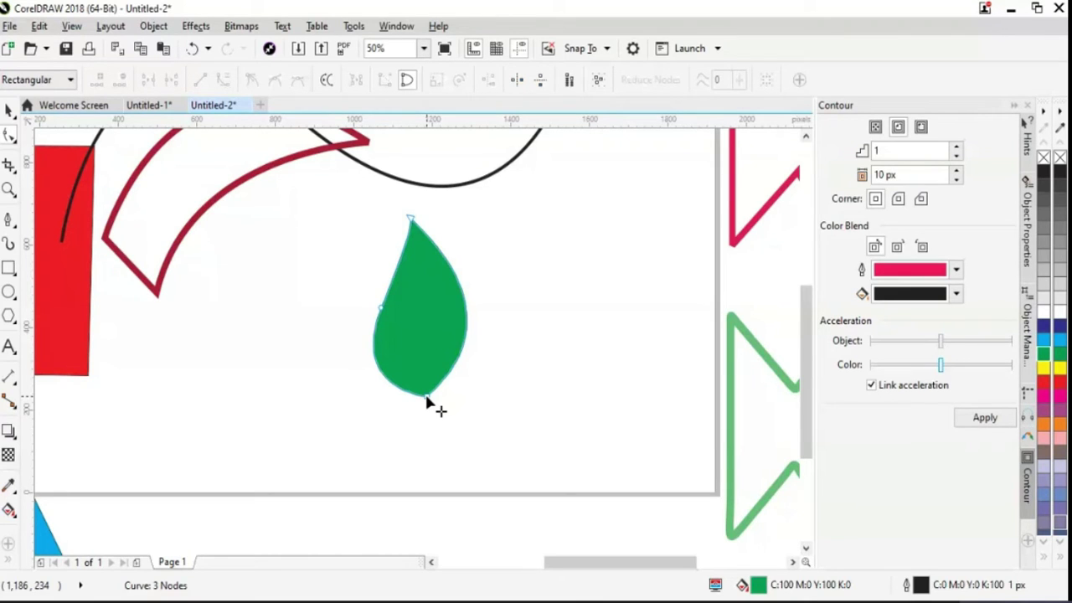
click(427, 399)
key(Delete)
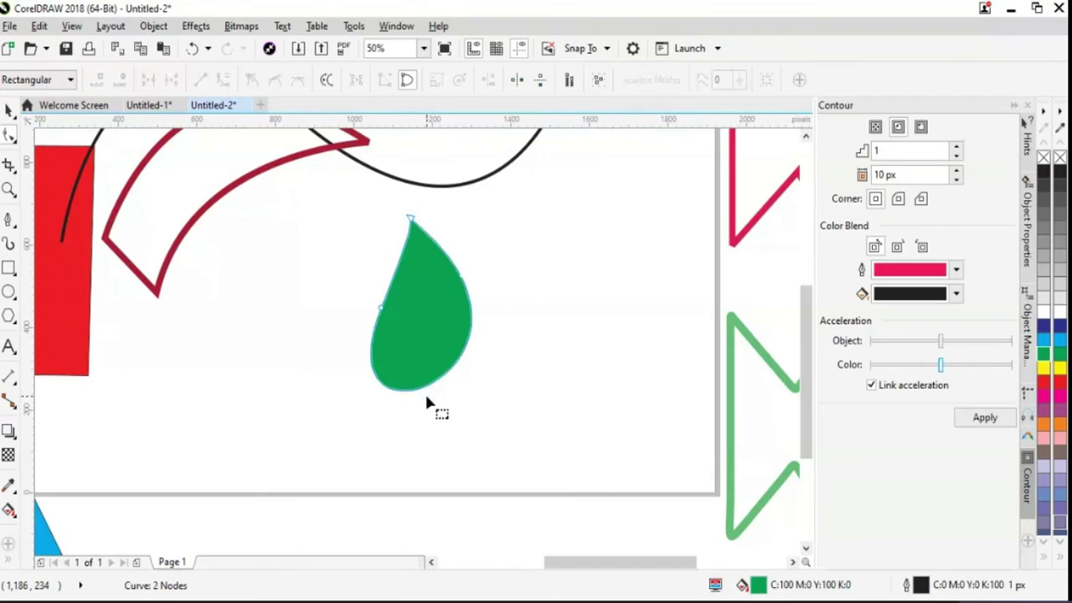
key(ctrl+z)
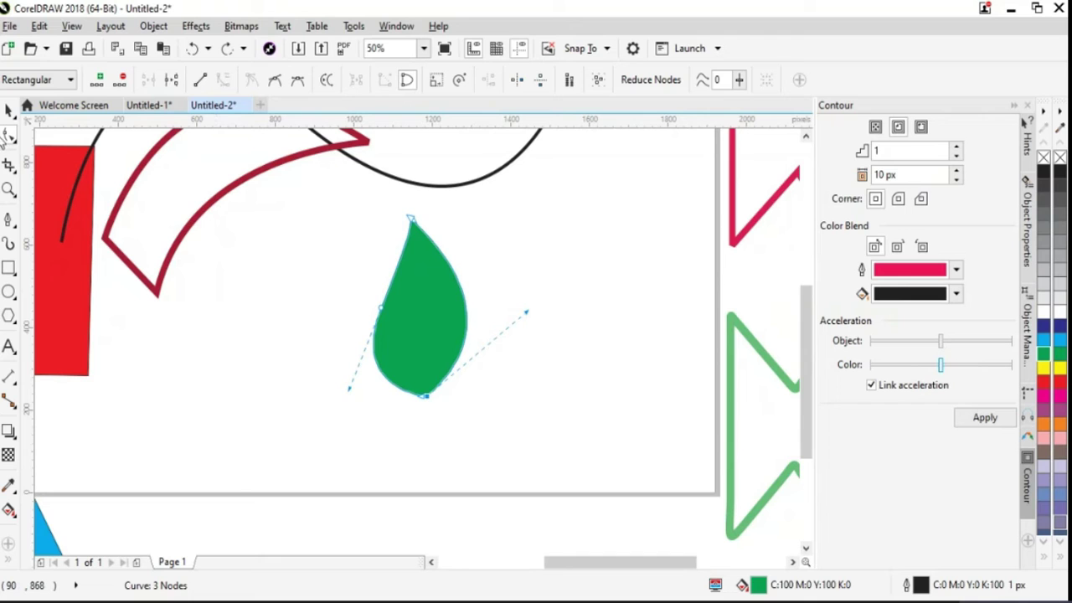
- Reselect the green drop, remove its bottom node once more as a trial, and undo the removal
click(9, 109)
click(565, 412)
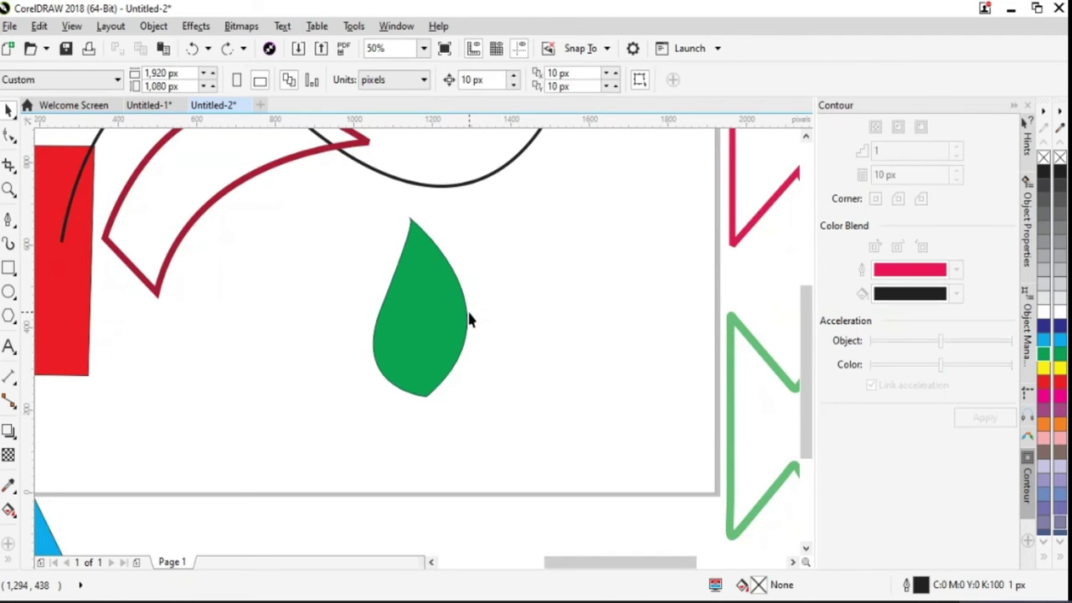
click(465, 313)
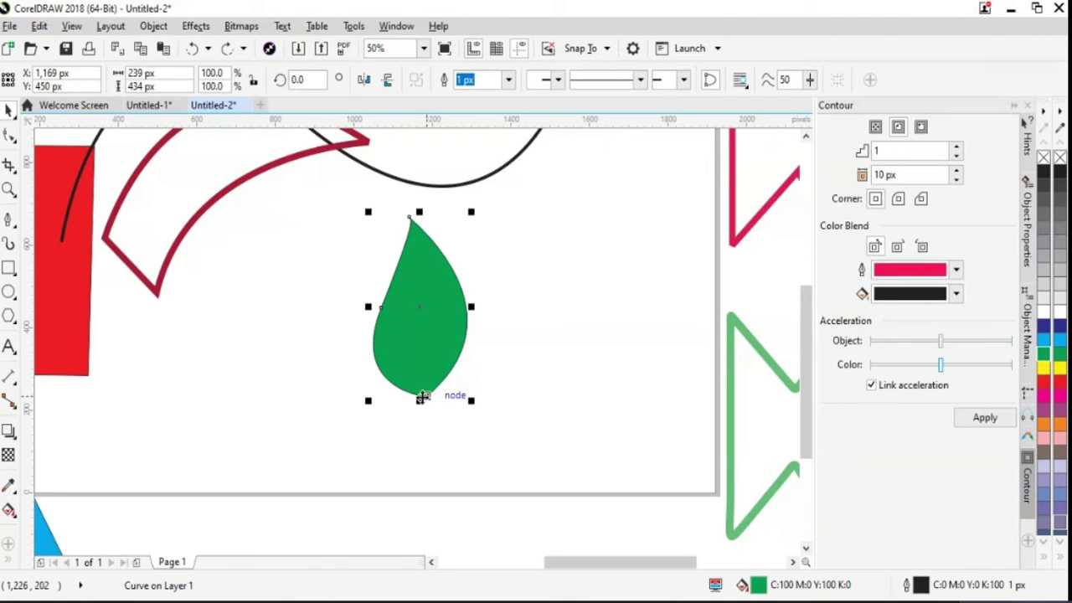
key(F10)
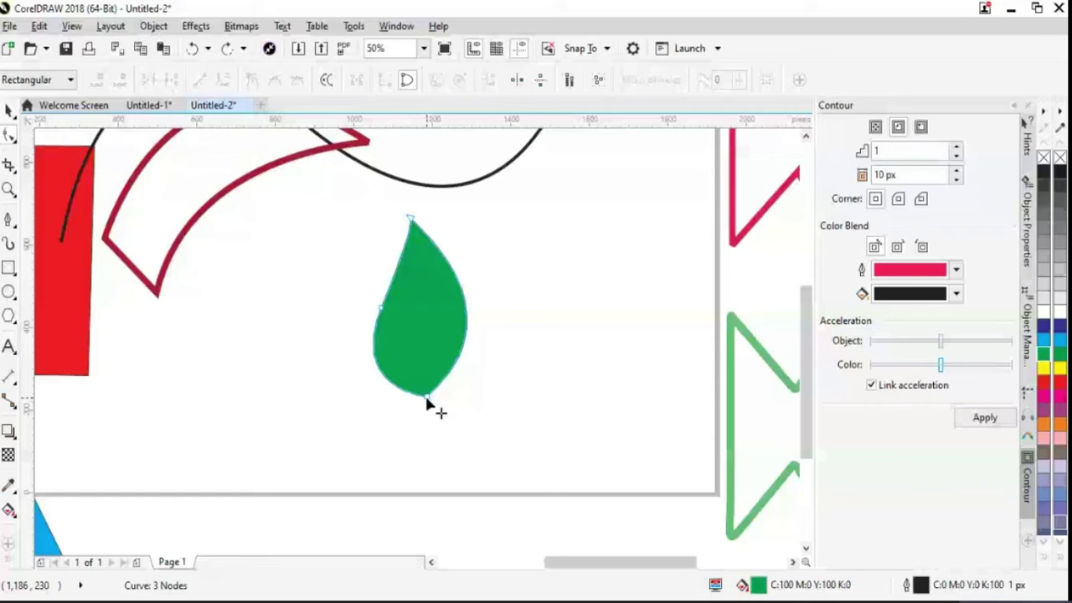
double_click(427, 399)
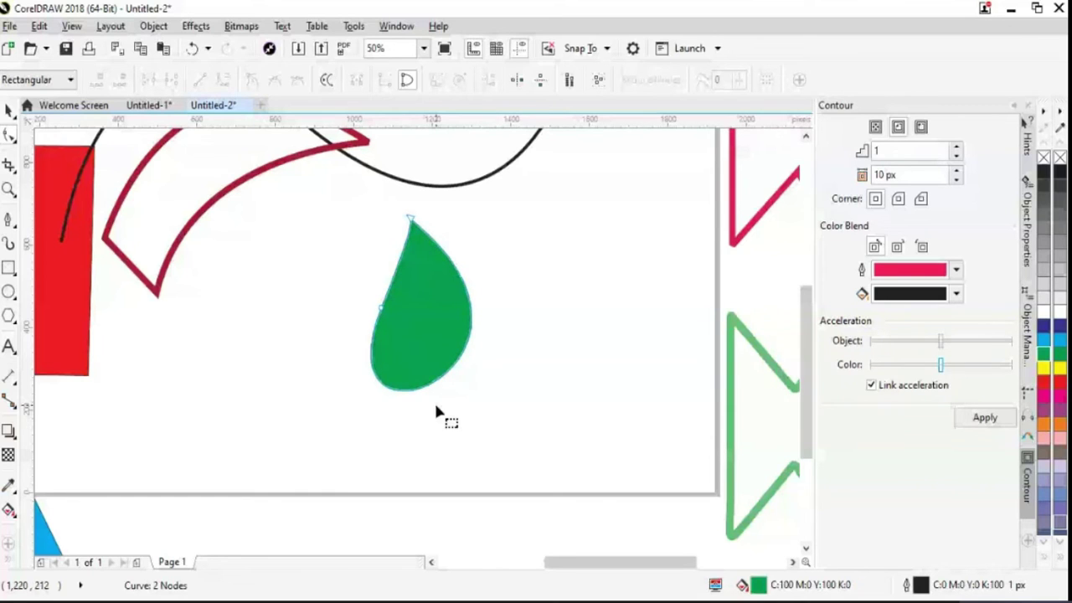
key(ctrl+z)
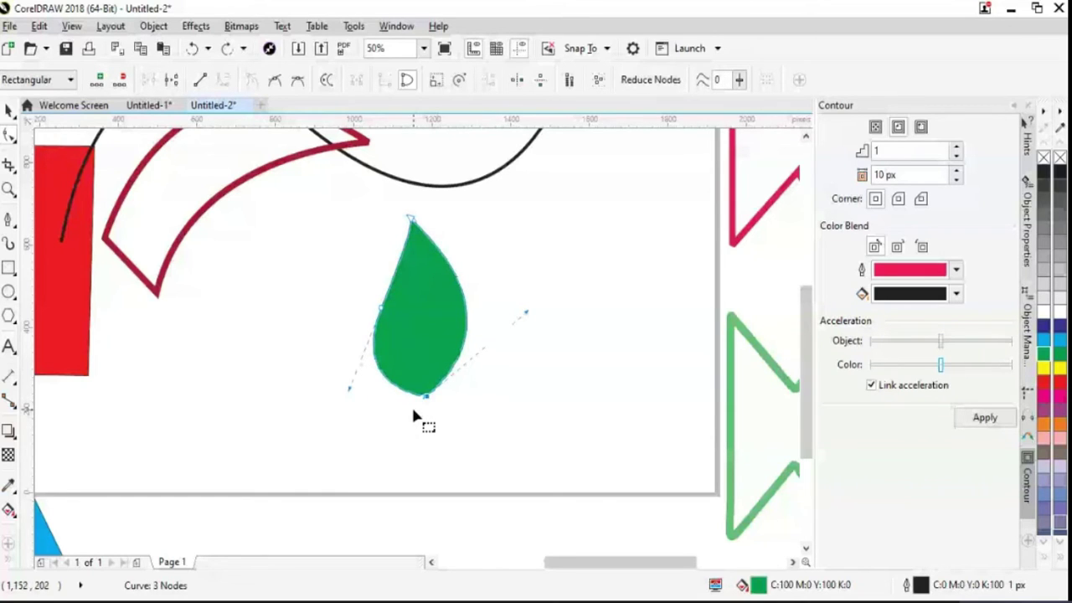
- Add one node on each side of the green drop's pointed bottom corner, close to the tip
scroll(411, 404, up, 2)
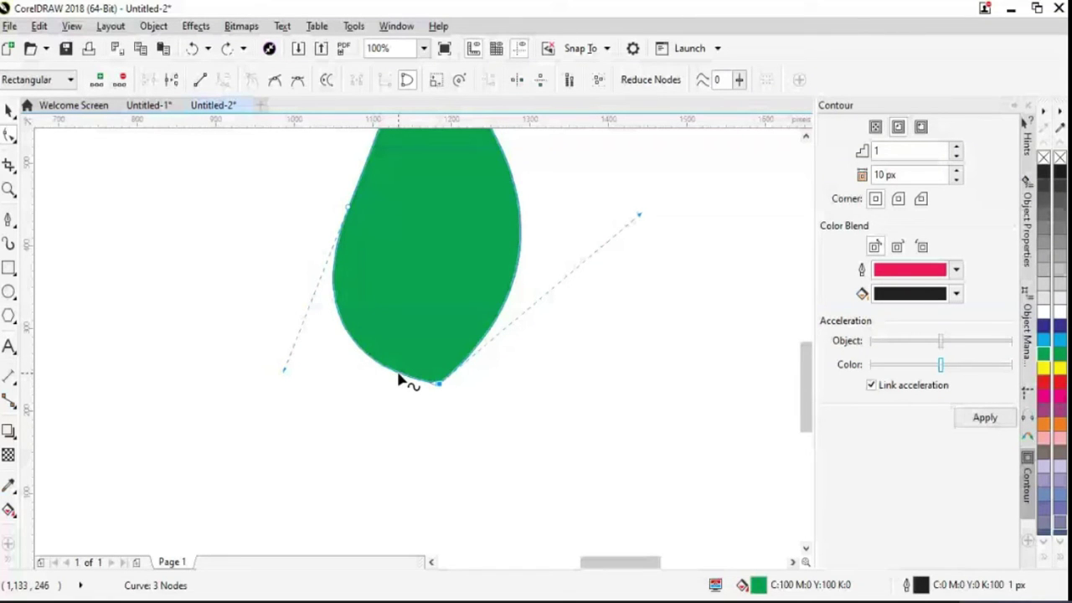
click(97, 80)
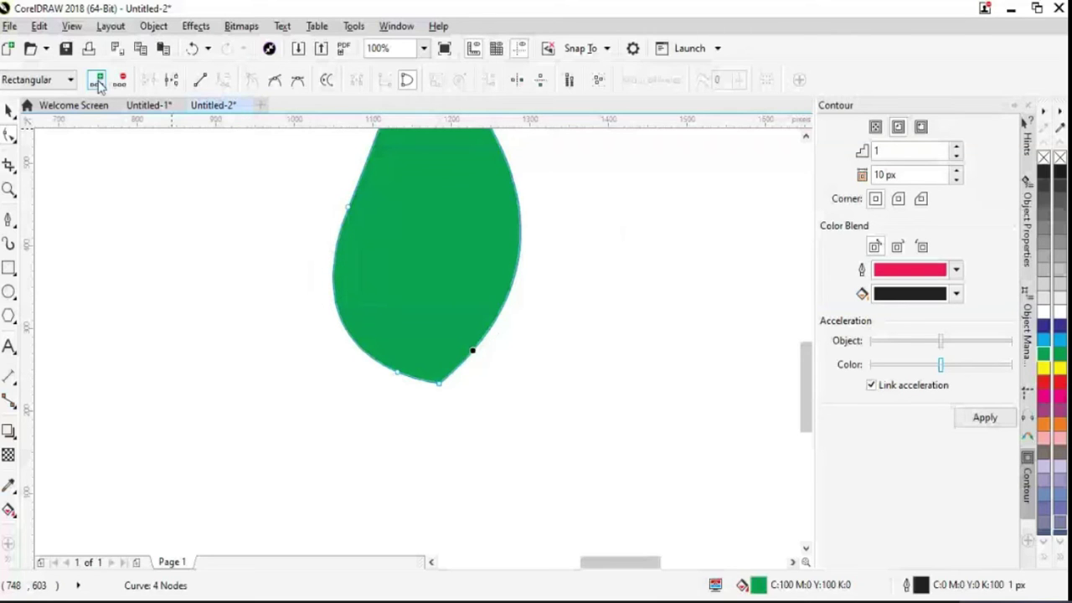
click(97, 79)
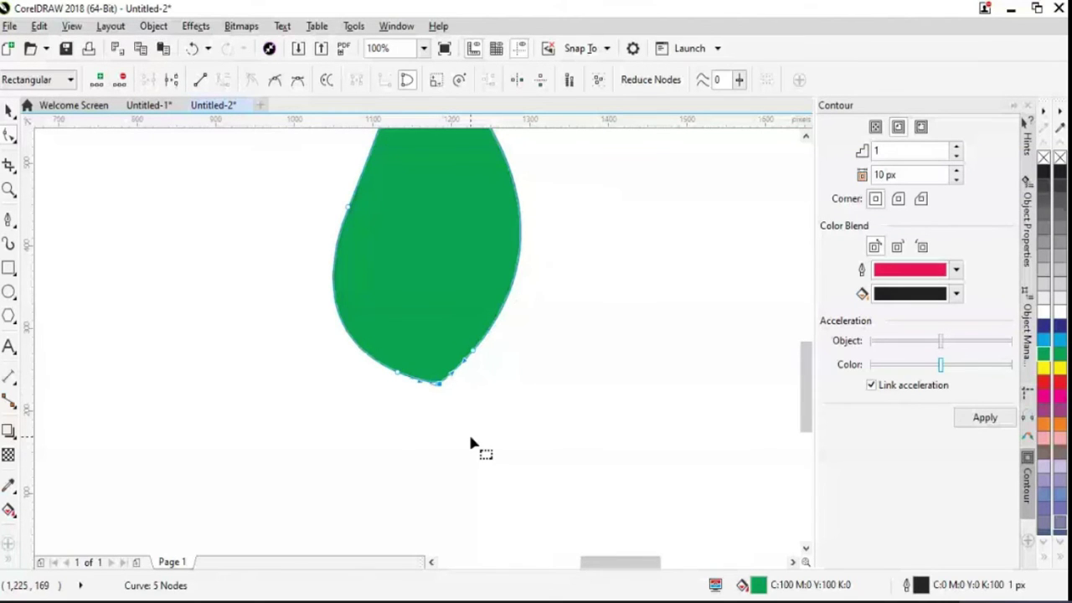
- Try removing the tip node between the two added nodes and undo it
key(Delete)
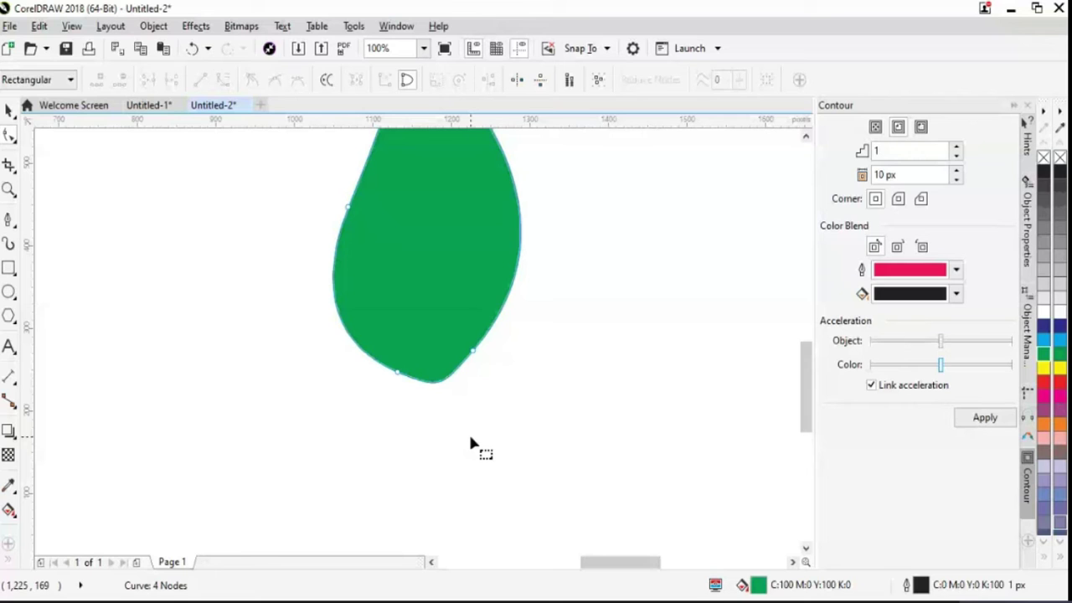
key(ctrl+z)
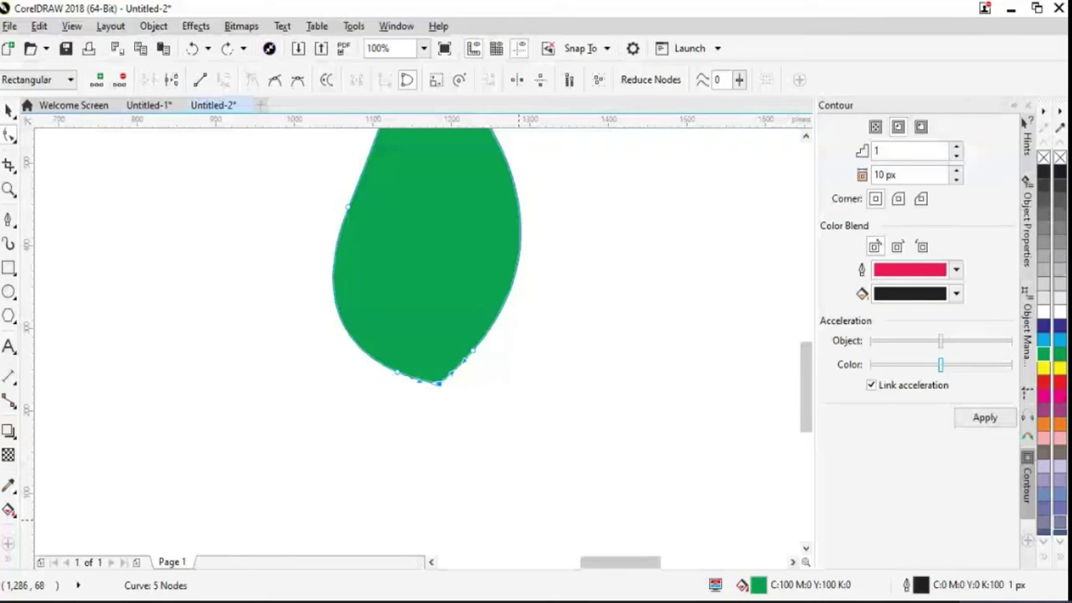
scroll(796, 416, up, 3)
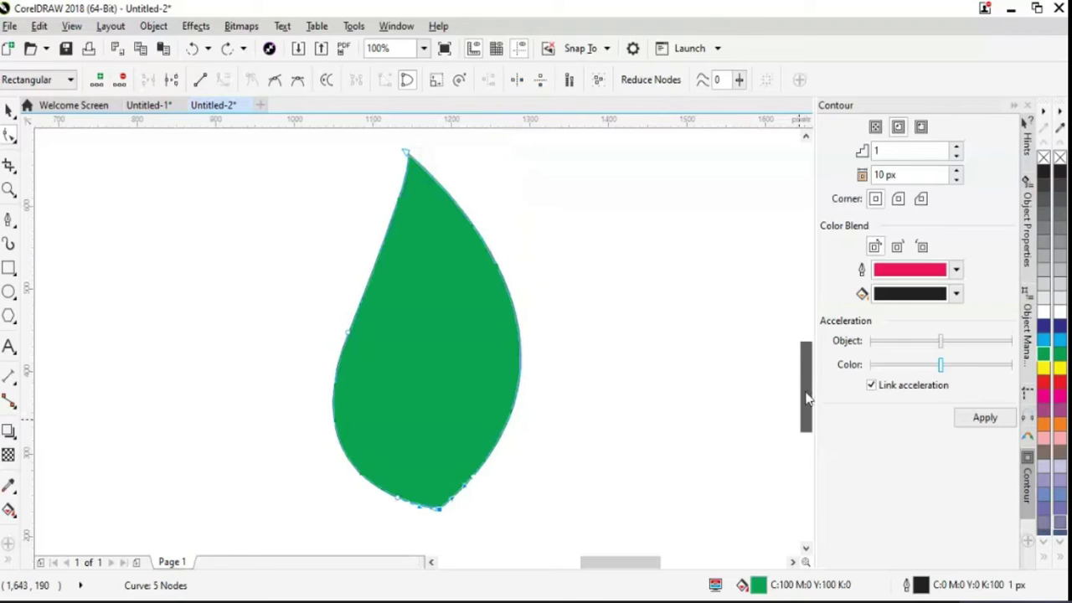
scroll(807, 399, down, 2)
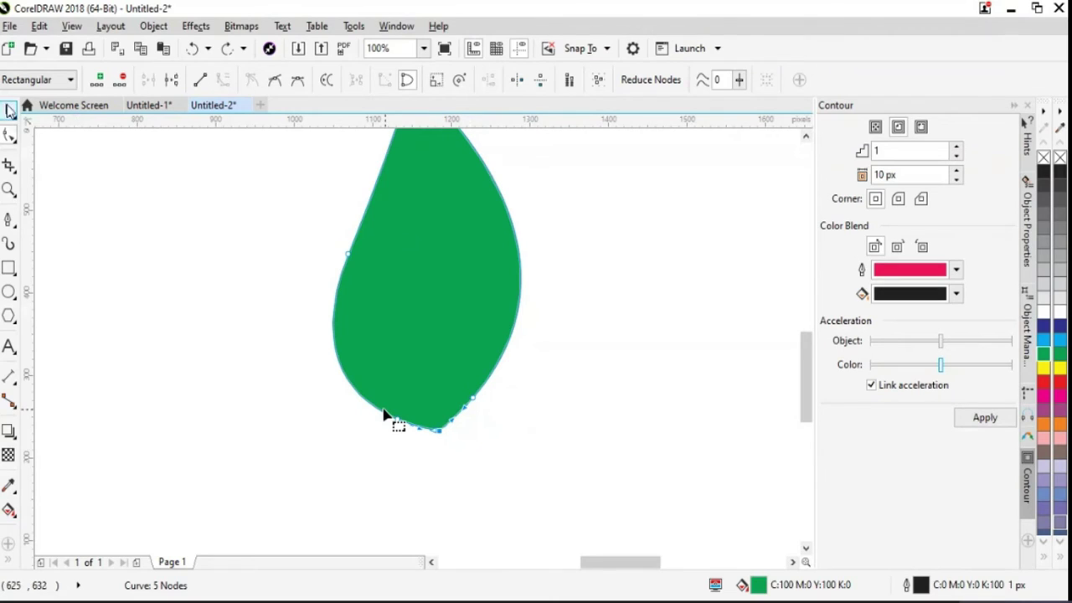
- Delete the green drop's bottom tip node with the Shape tool to round off the corner
key(space)
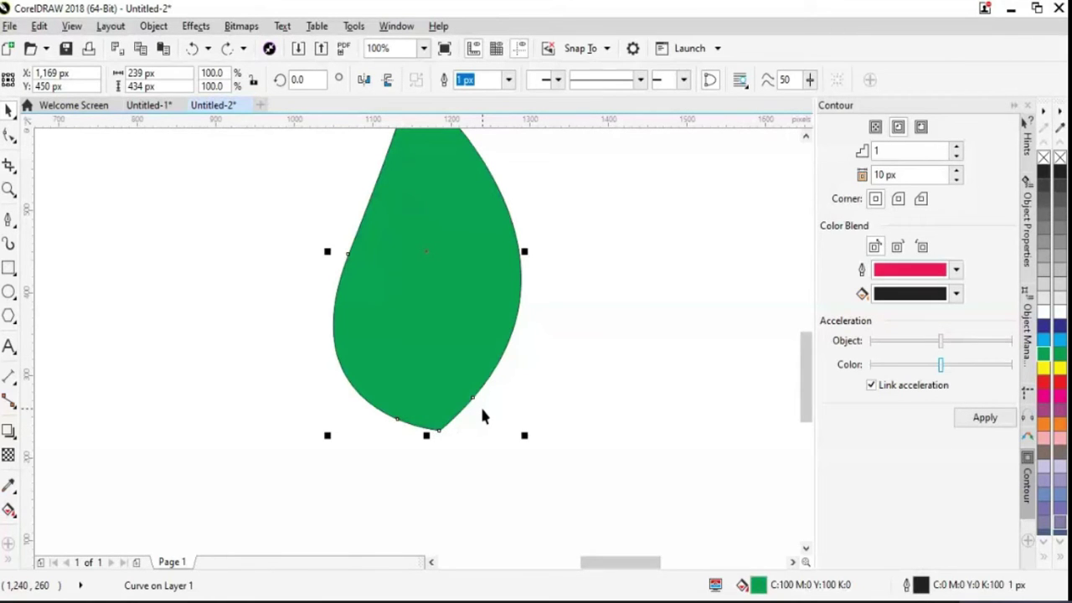
click(440, 429)
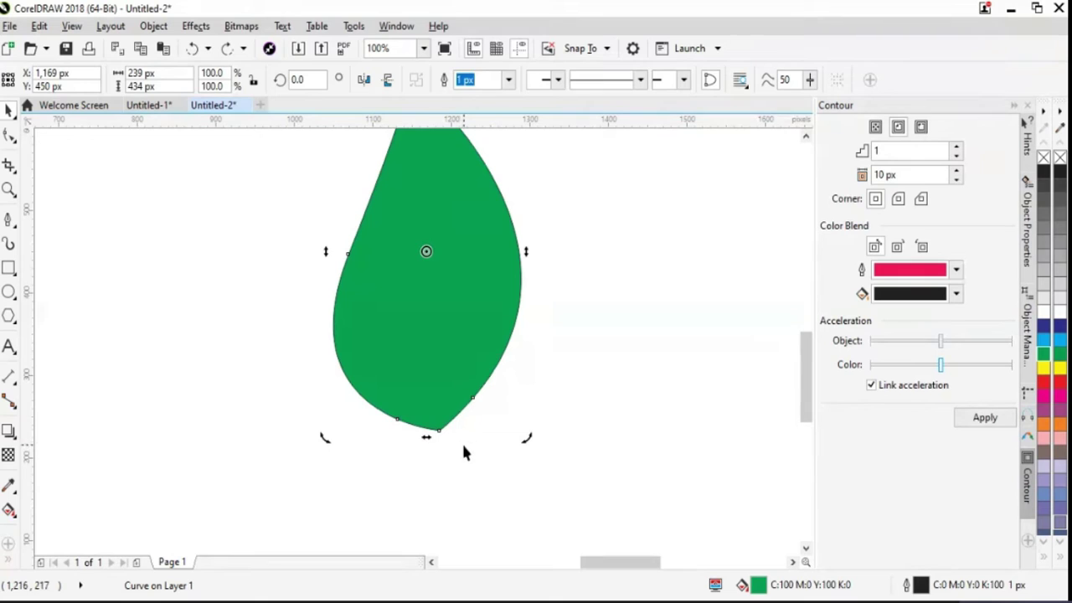
key(F10)
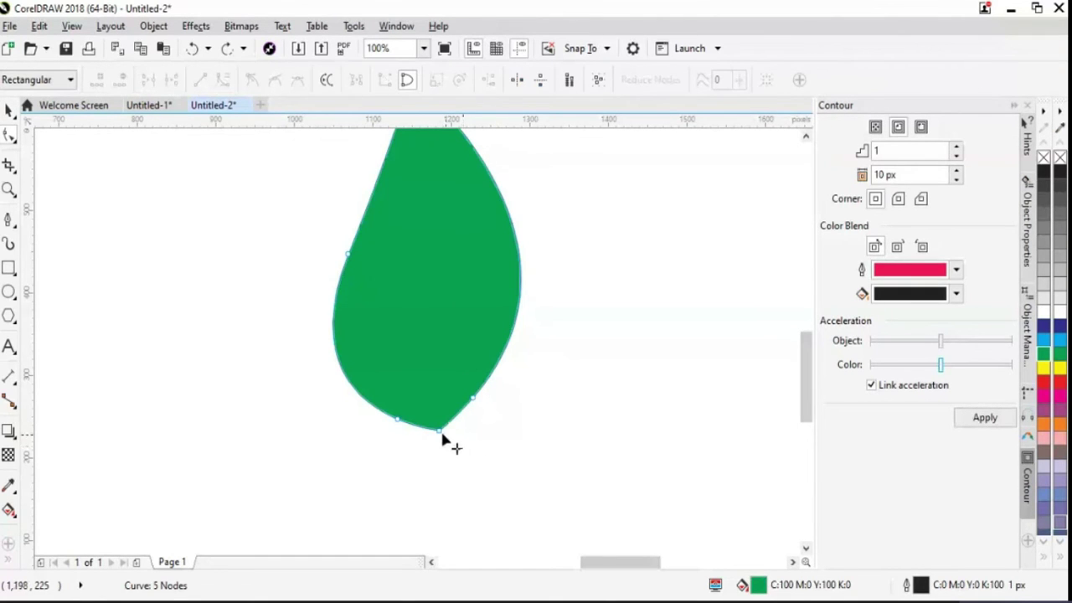
key(Delete)
- Move the green drop up and to the right, beneath the right end of the wave curve
click(550, 529)
scroll(550, 530, down, 1)
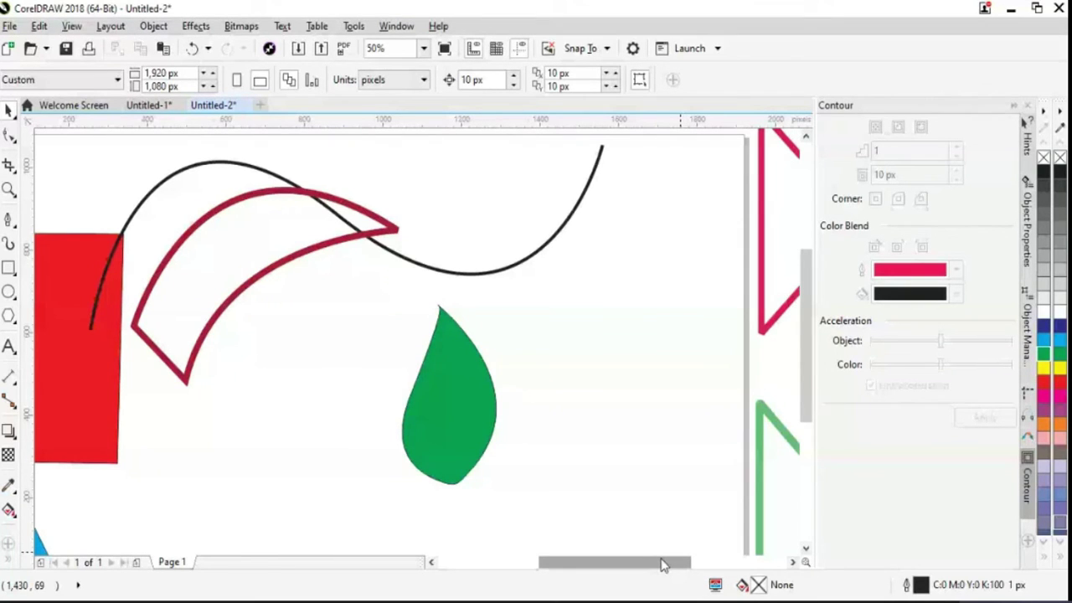
drag(466, 441, 600, 397)
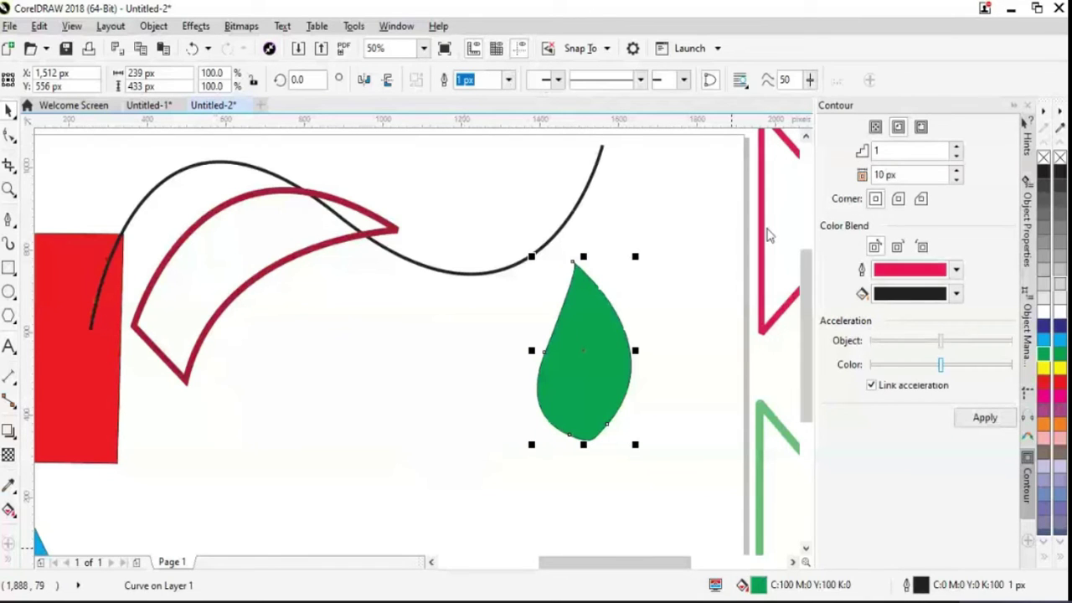
- Draw a closed four-sided shape about 334 by 338 px with the Pen tool, left of the green drop
click(10, 219)
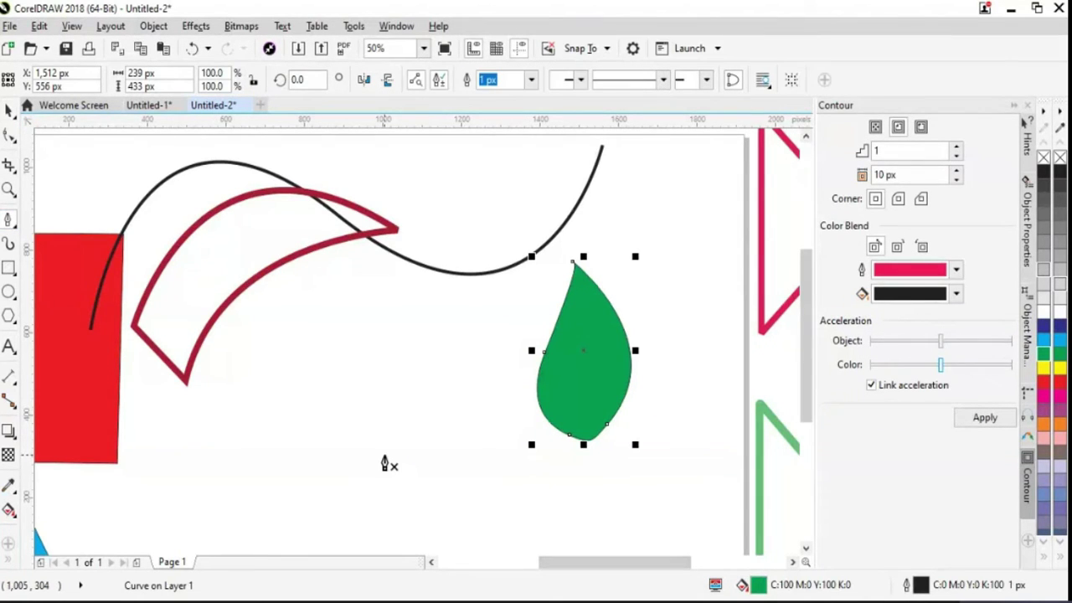
click(306, 365)
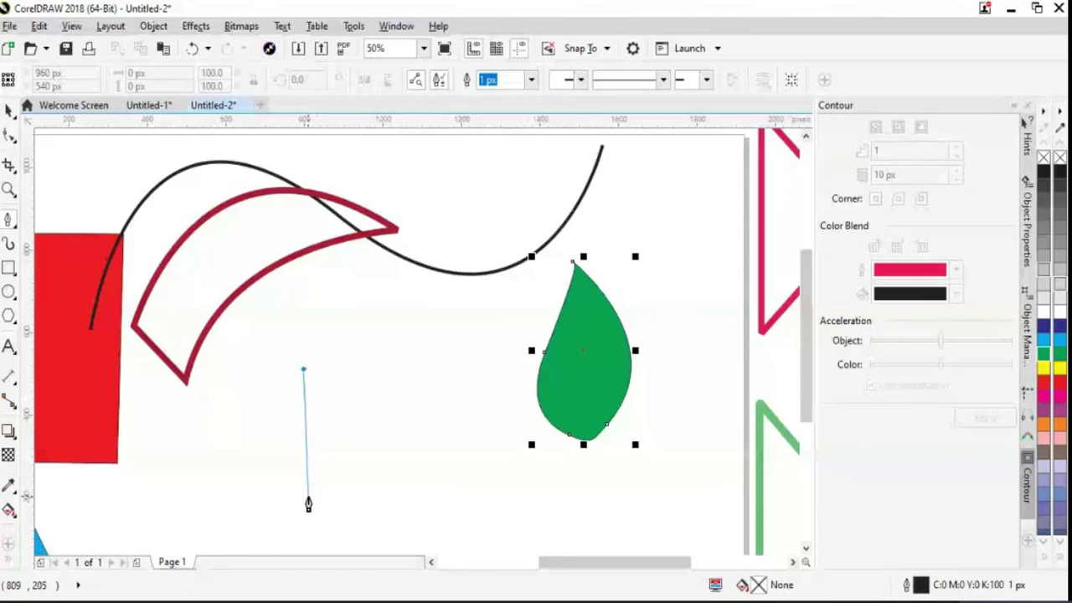
click(306, 500)
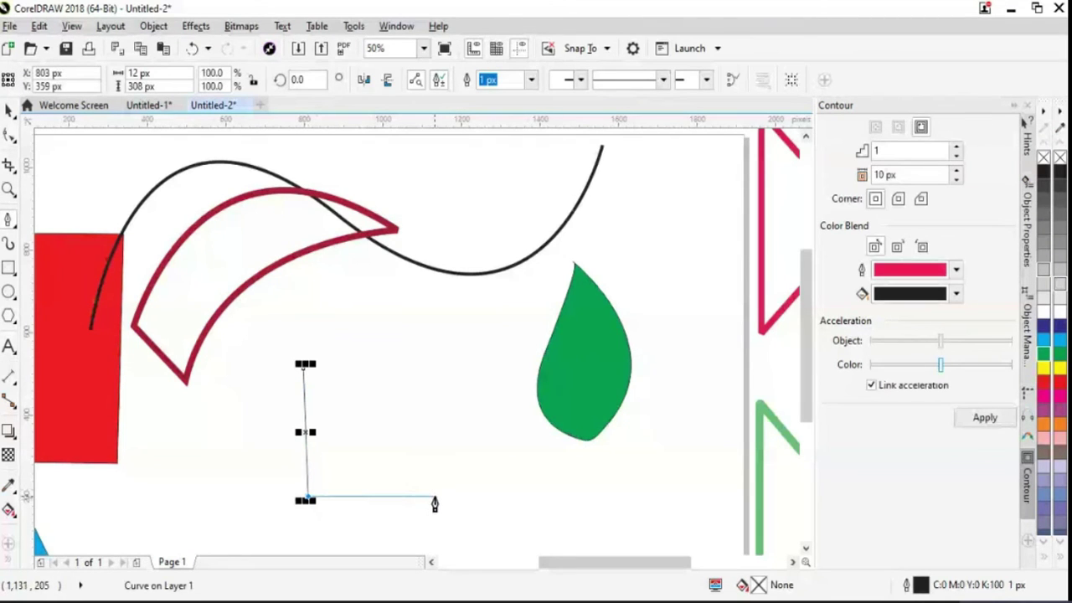
click(434, 499)
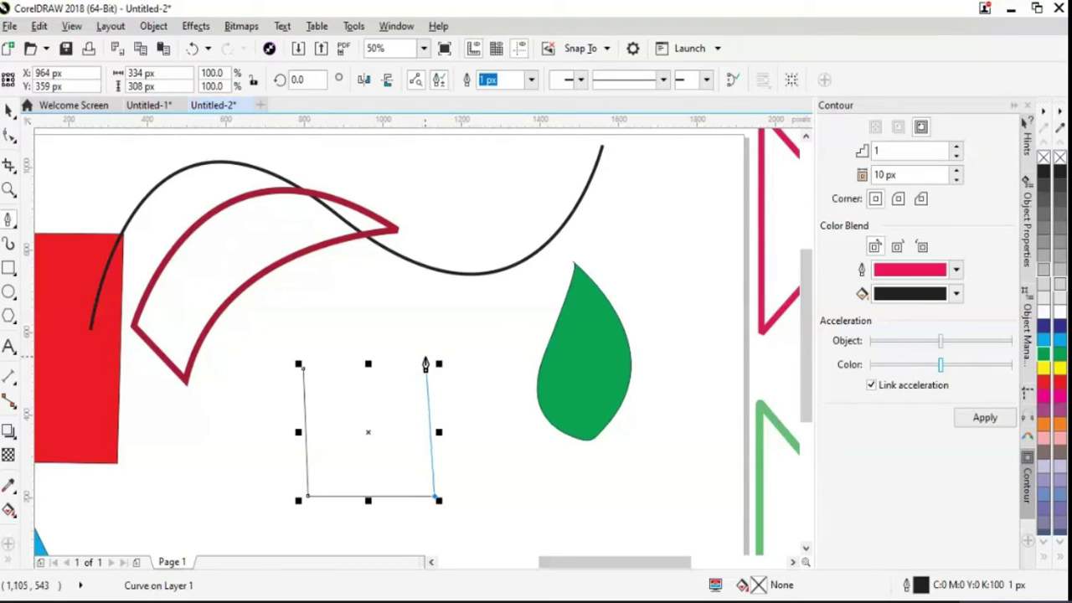
click(425, 359)
click(304, 368)
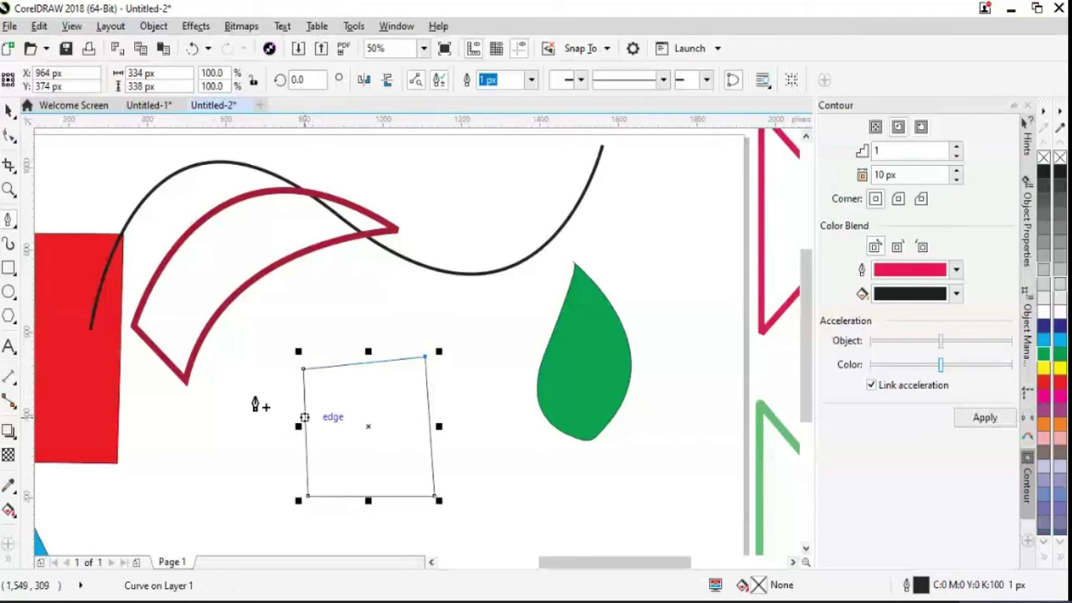
- Fill the new four-sided shape with purple and deselect it
click(10, 115)
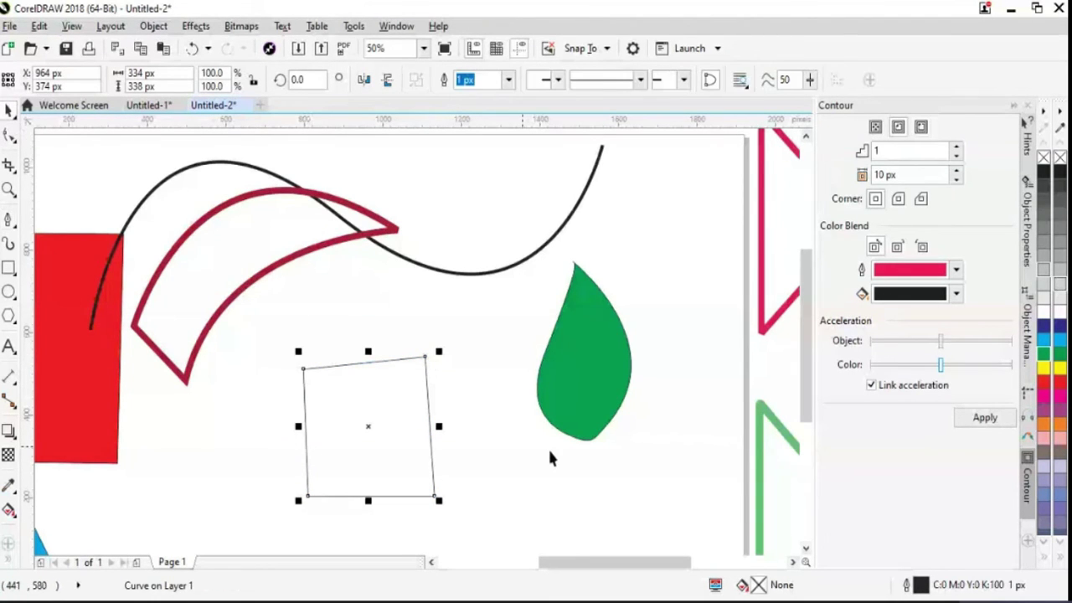
click(1044, 414)
click(532, 470)
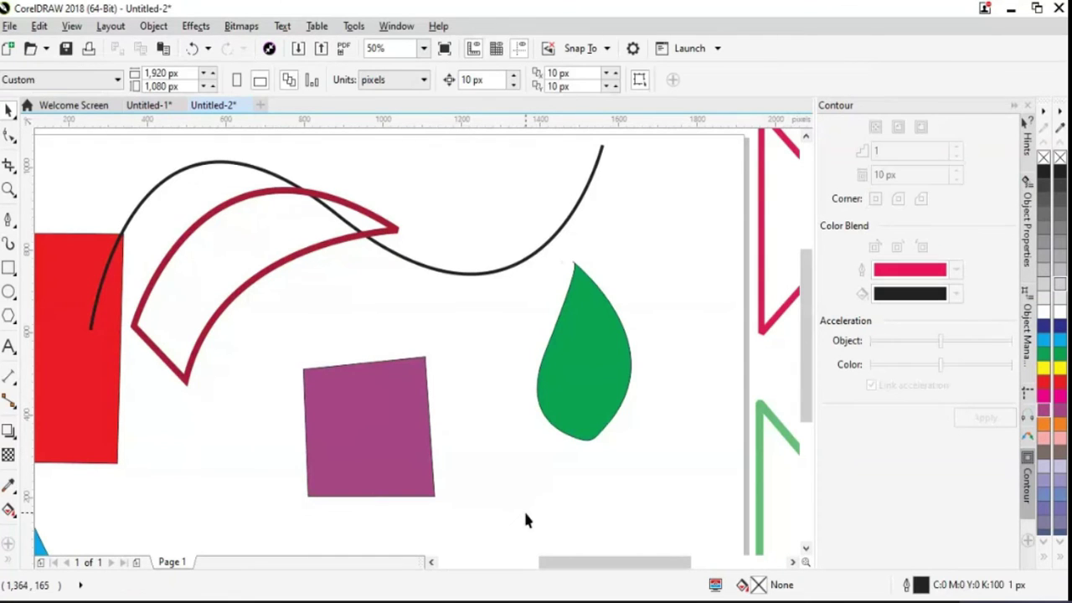
- Shift all nodes of the purple shape slightly up with the Shape tool and raise its top-left corner to level the top edge
click(368, 462)
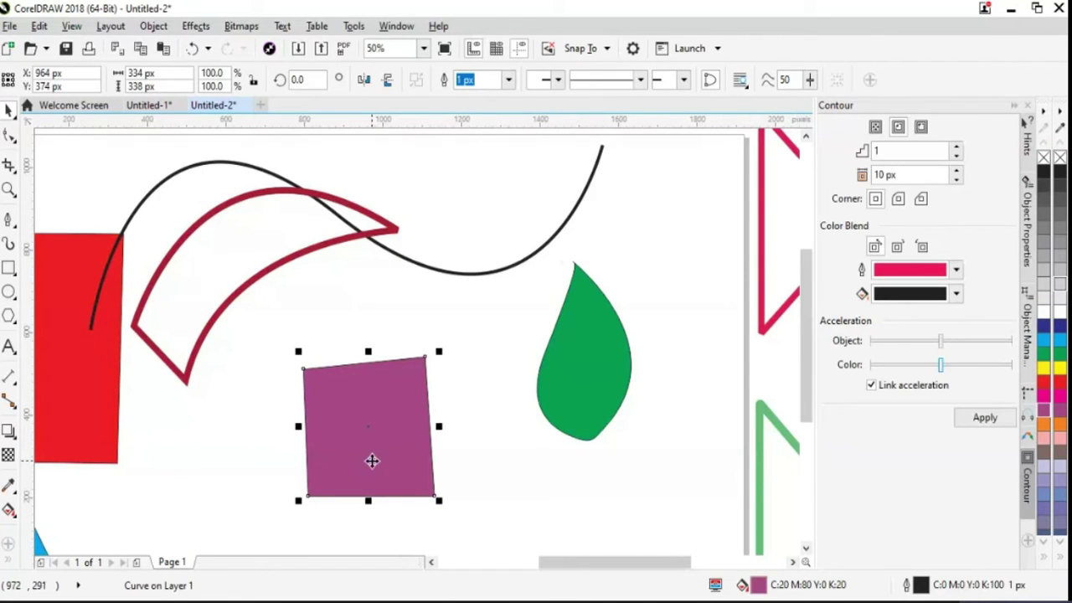
key(F10)
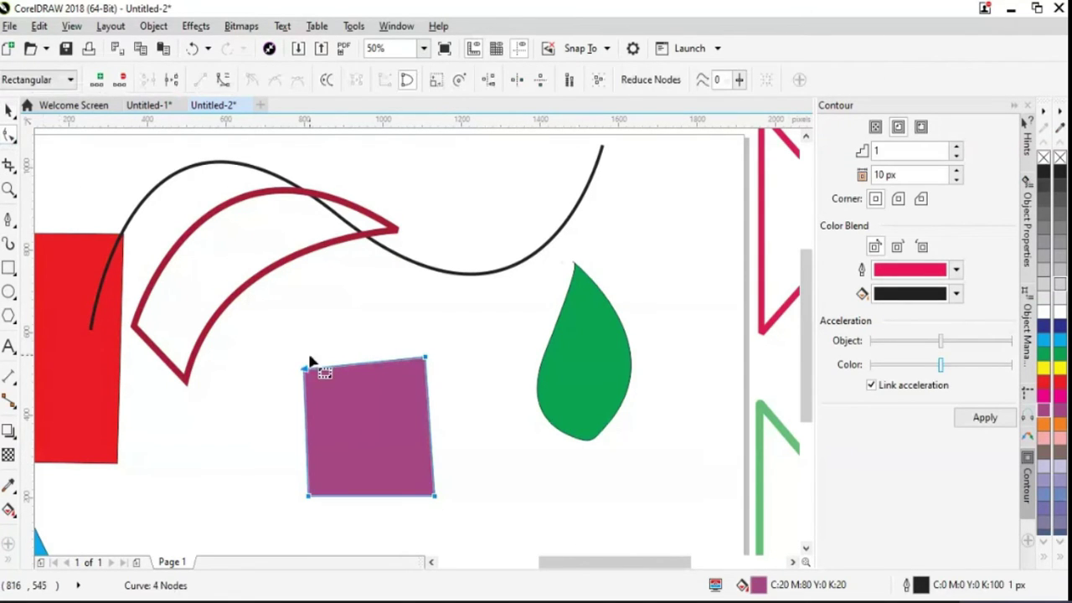
drag(306, 375, 298, 350)
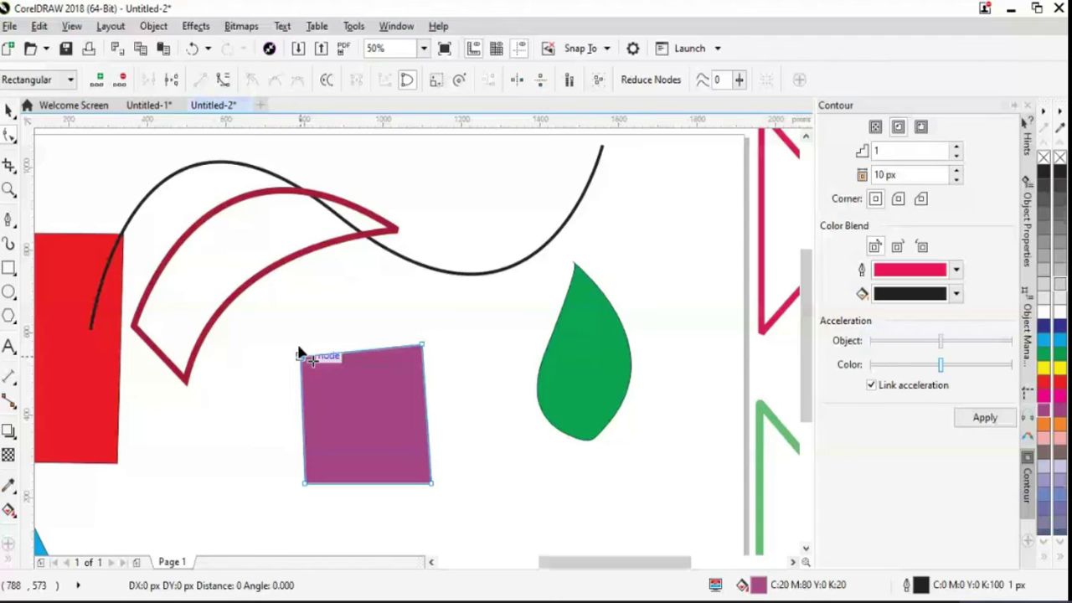
drag(300, 353, 298, 346)
key(space)
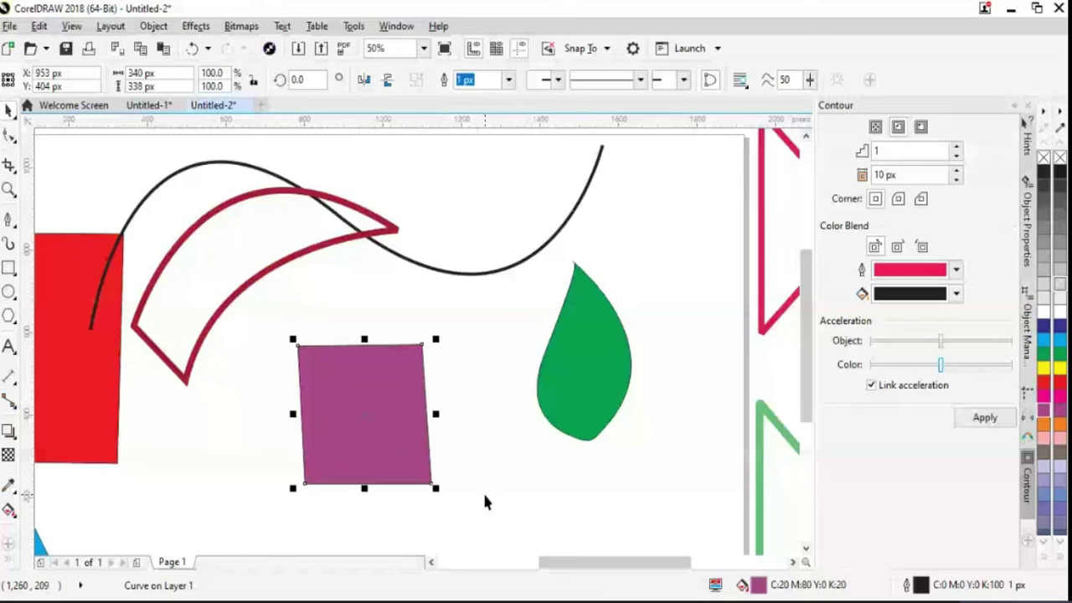
key(alt+j)
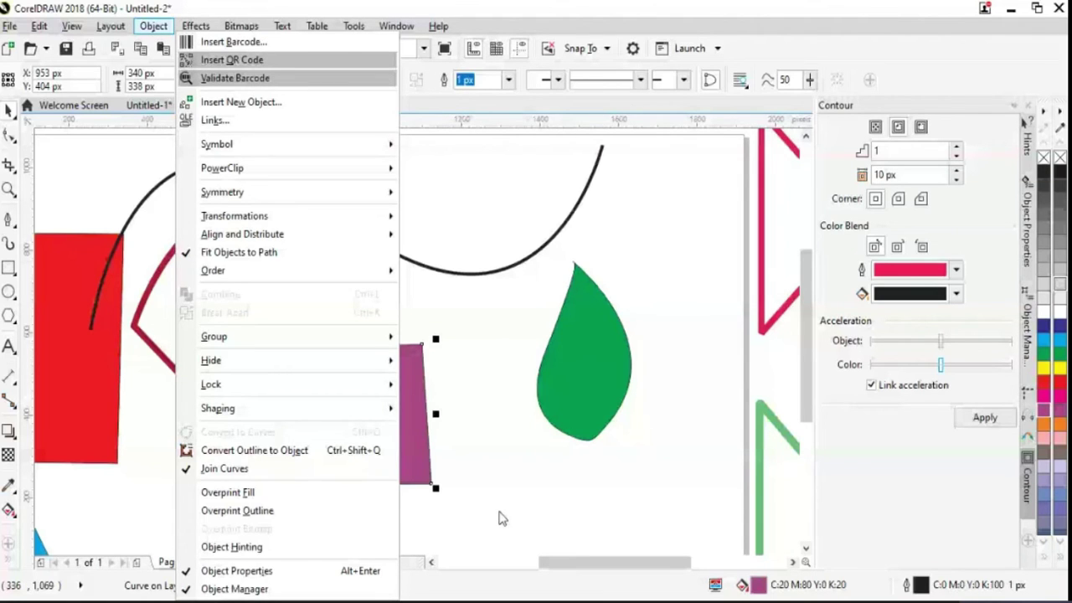
key(Escape)
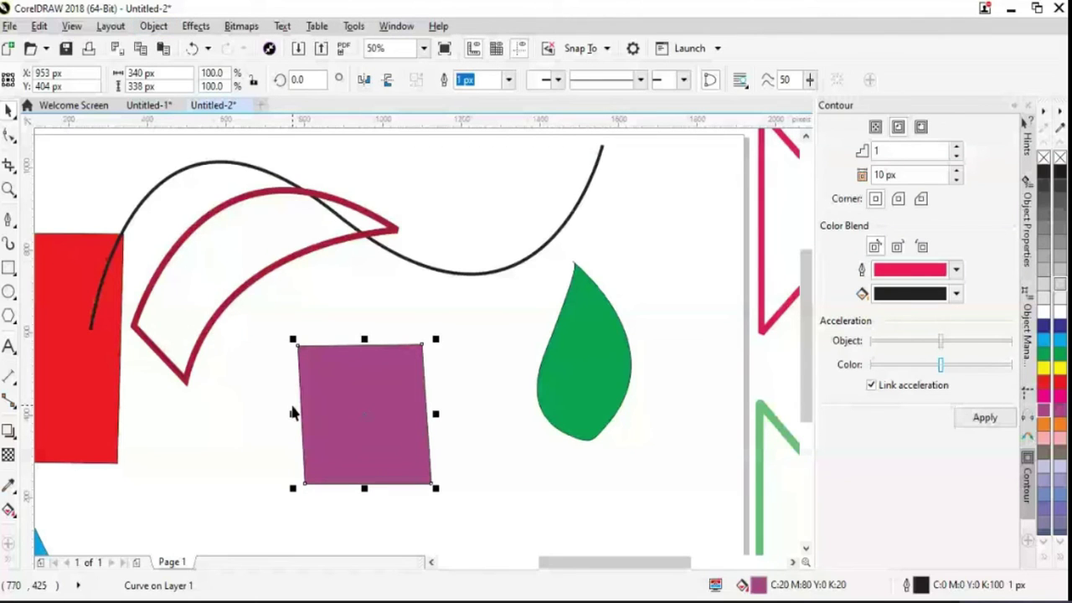
- Add nodes near the middle of the purple shape's left, right and top edges with the Shape tool
key(F10)
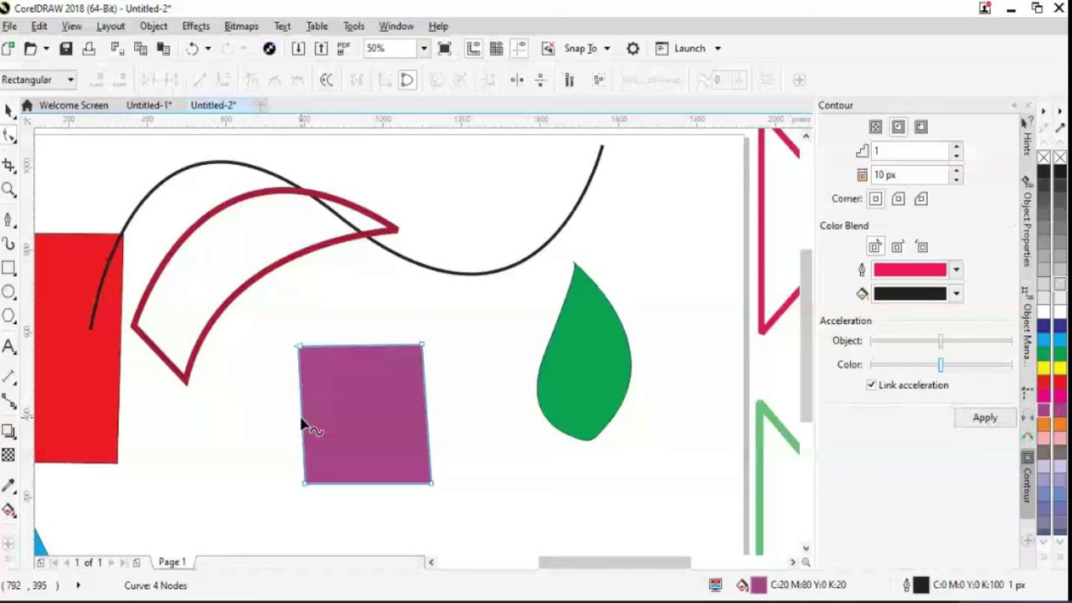
click(300, 417)
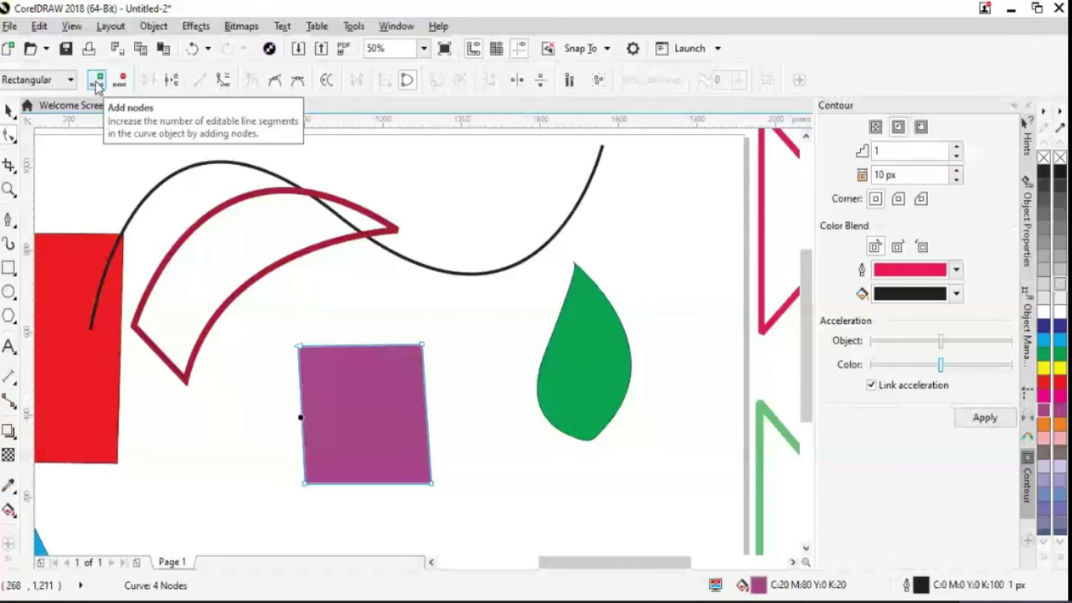
click(96, 81)
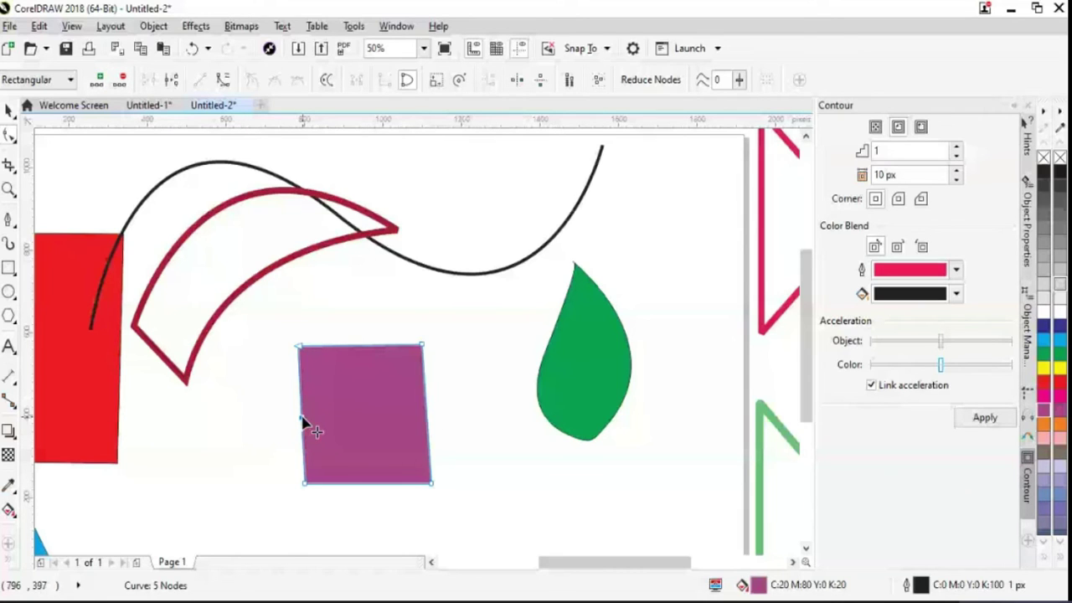
double_click(427, 419)
click(357, 346)
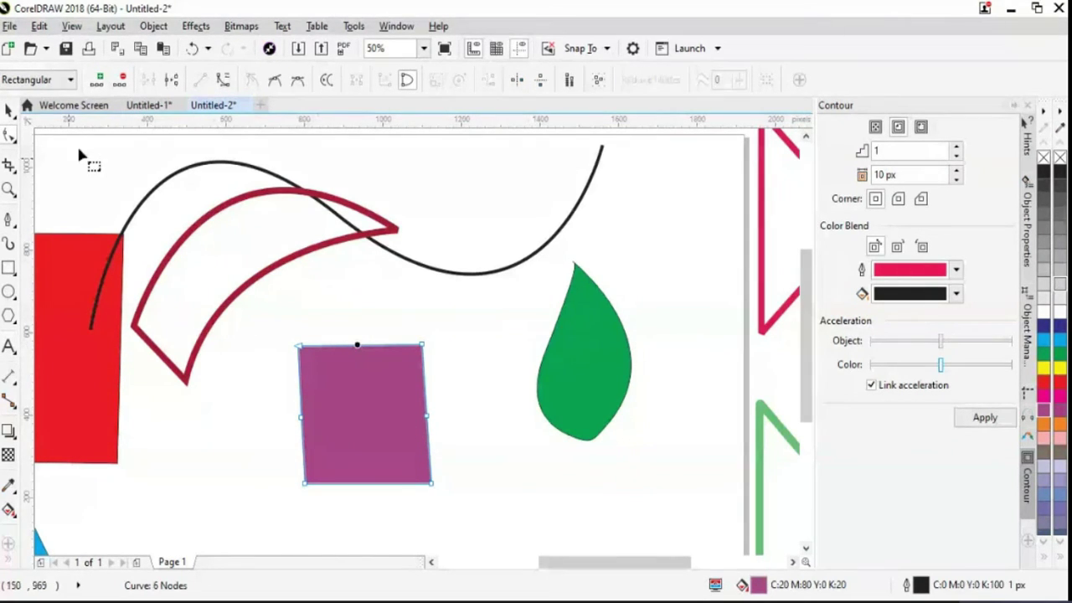
click(97, 80)
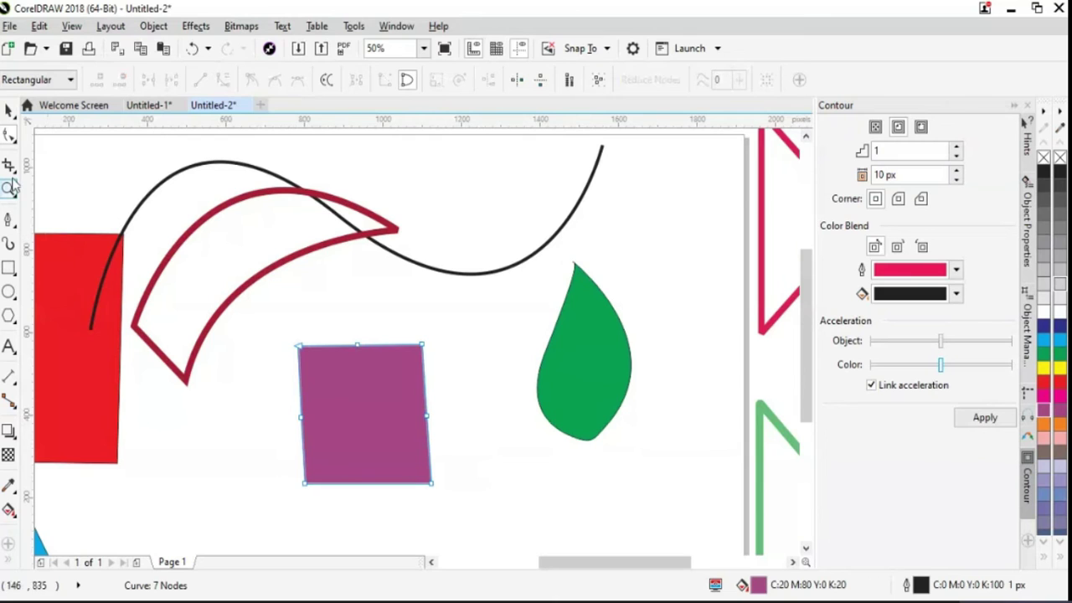
click(9, 109)
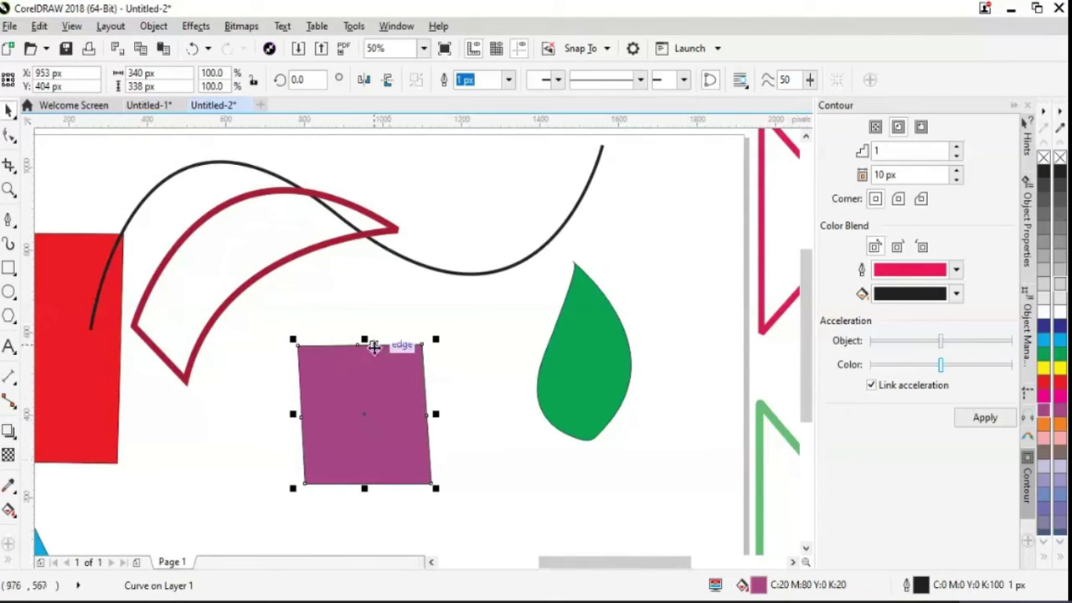
- Add a node at the middle of the purple shape's bottom edge and delete it again
click(10, 136)
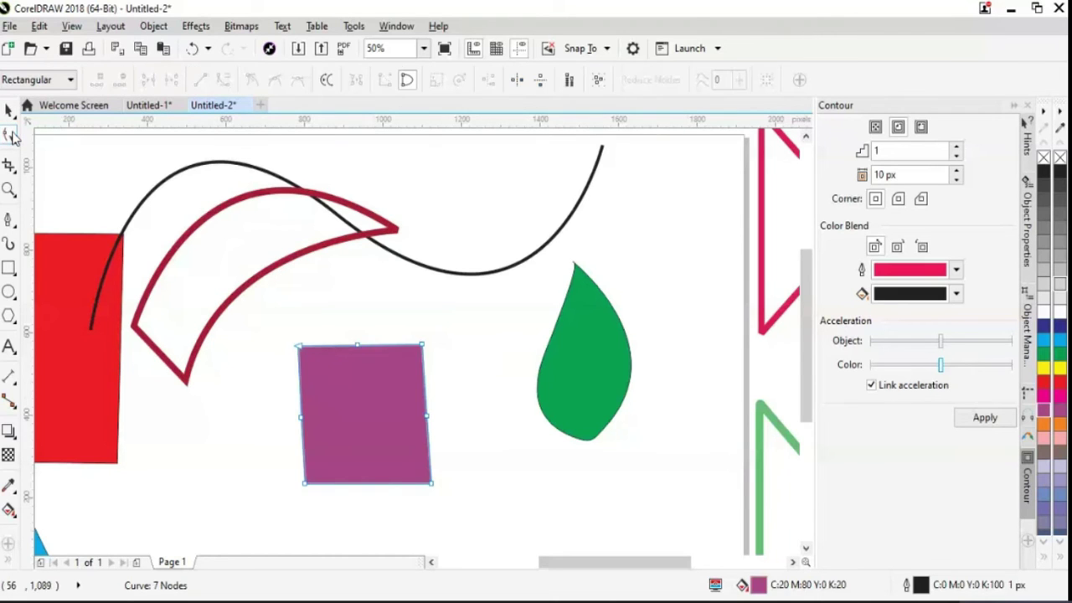
click(367, 485)
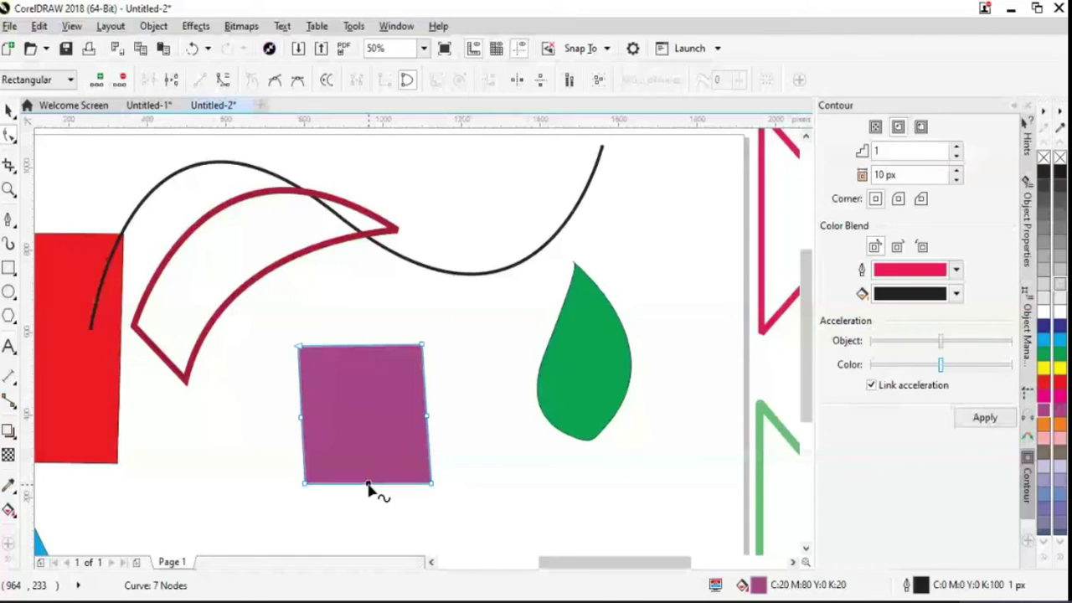
key(Delete)
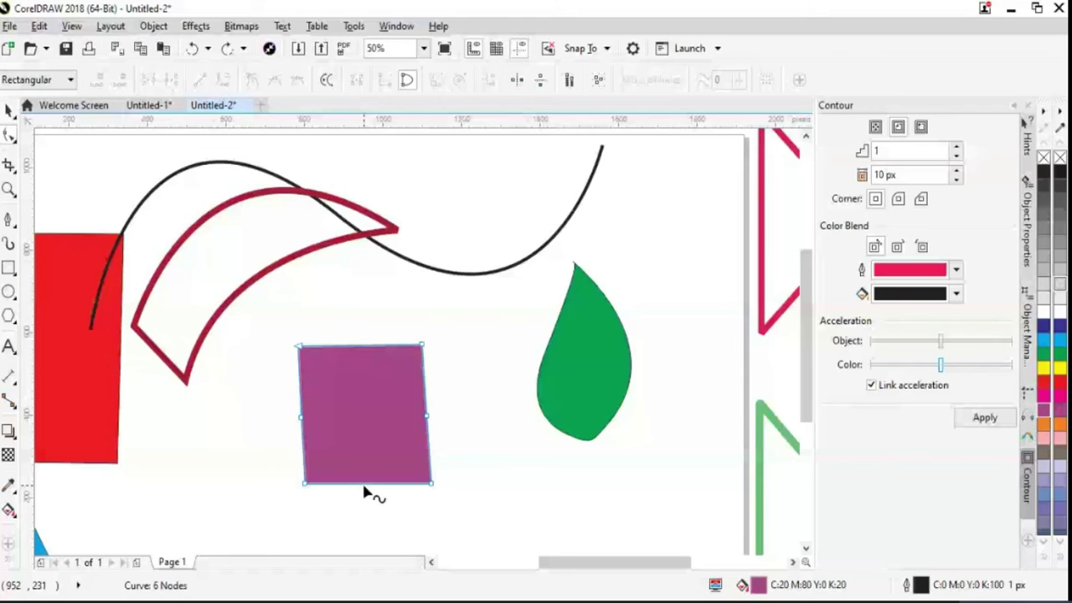
click(365, 484)
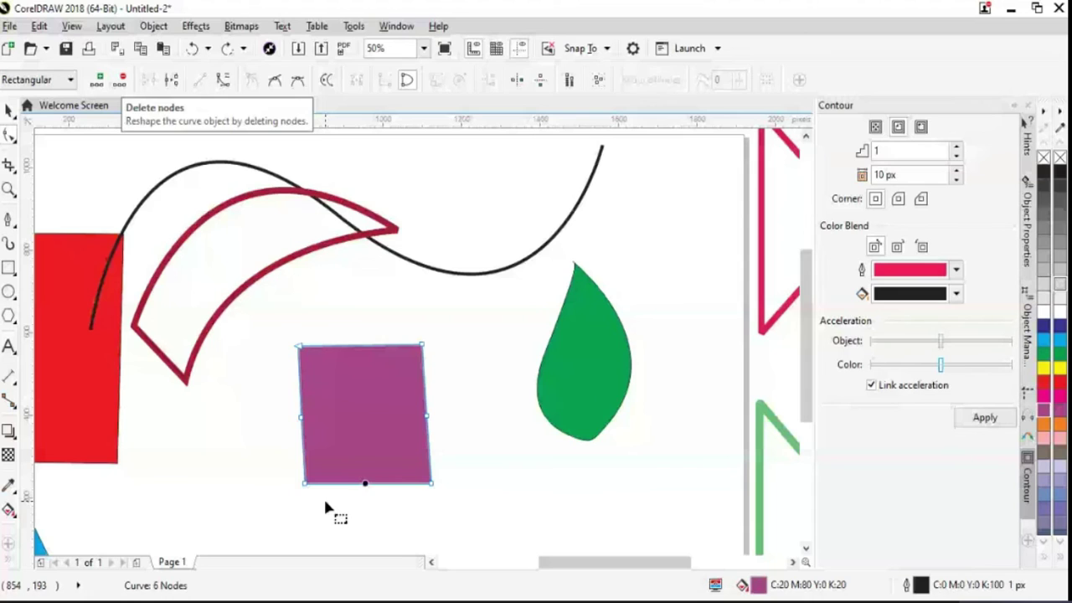
double_click(362, 486)
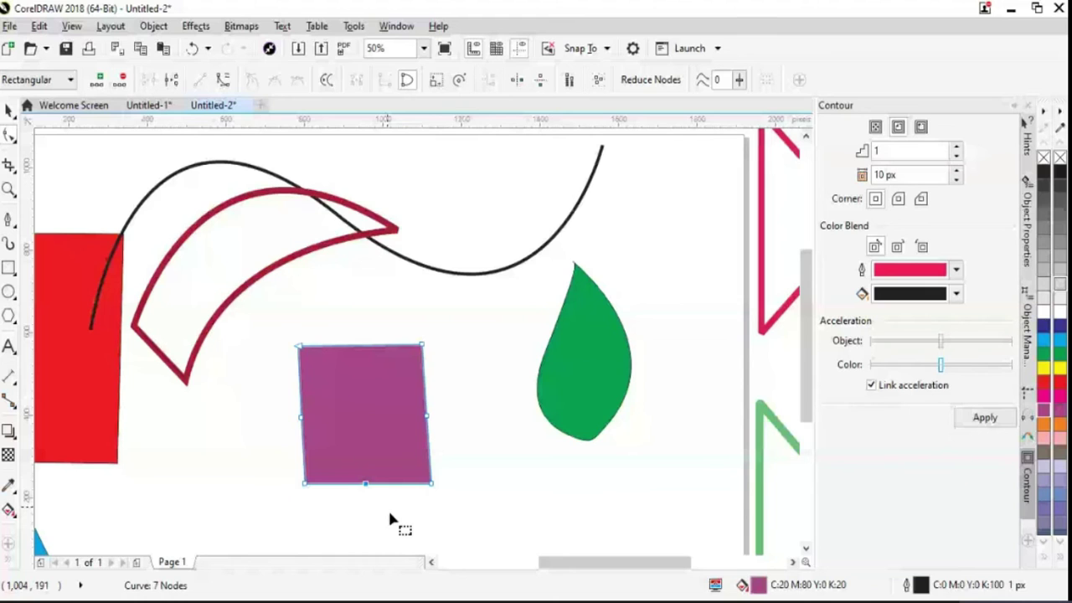
key(Delete)
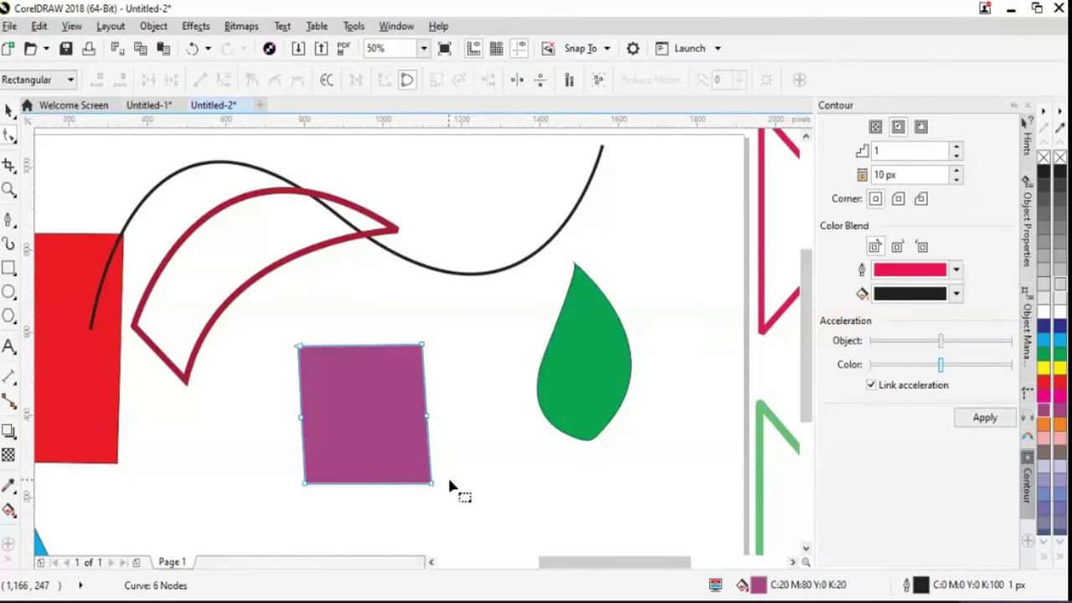
- Delete the midpoint nodes on the purple shape's right and left edges
click(428, 419)
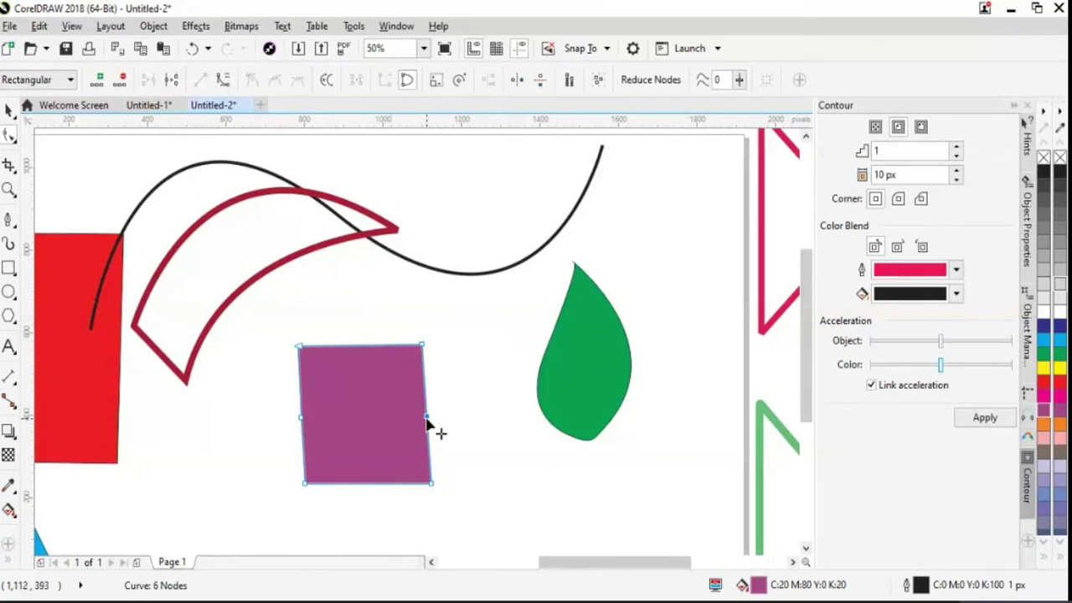
key(Delete)
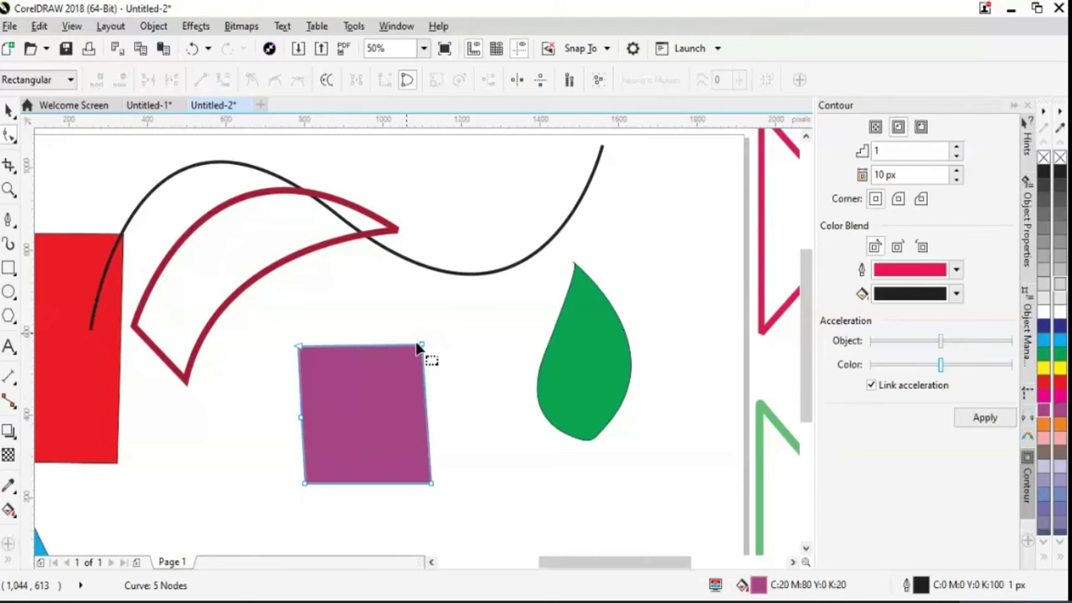
click(300, 418)
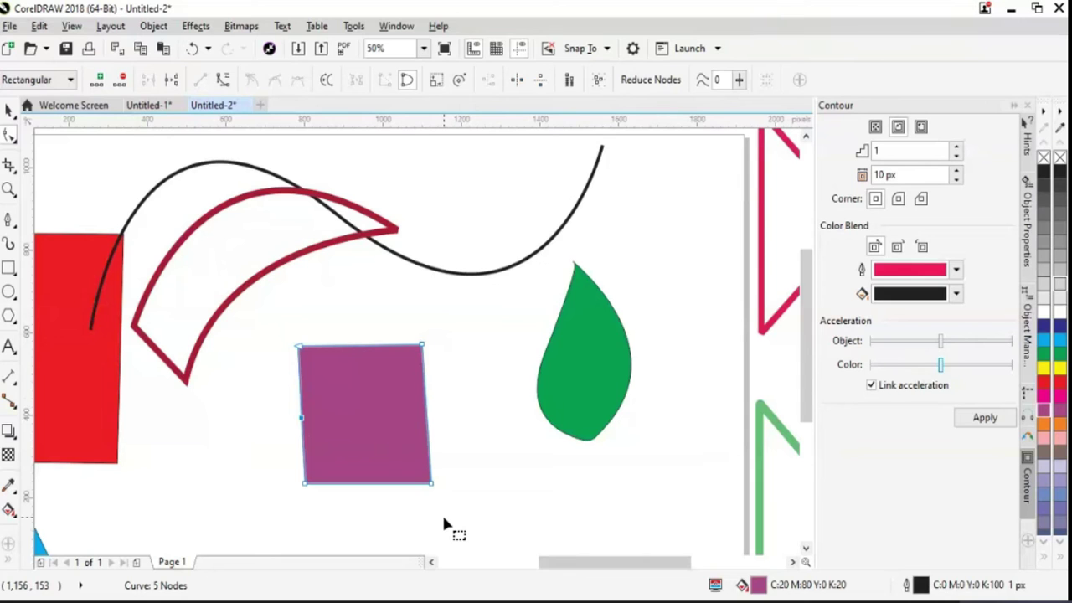
key(Delete)
click(9, 112)
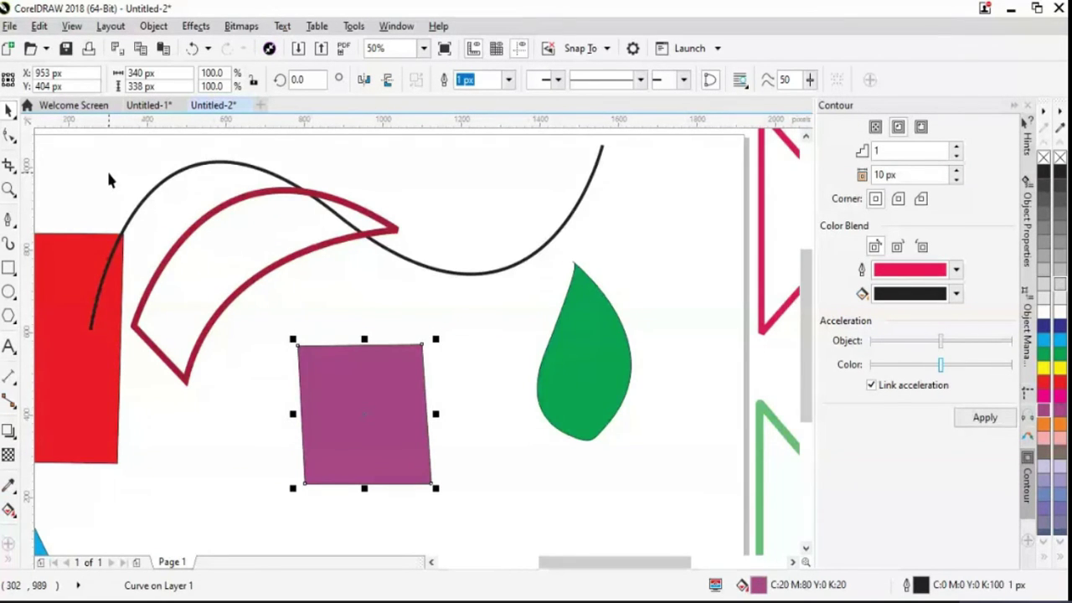
- Rearrange the dark red curved outline and the purple shape so they overlap beneath the left part of the wave curve
scroll(108, 174, down, 2)
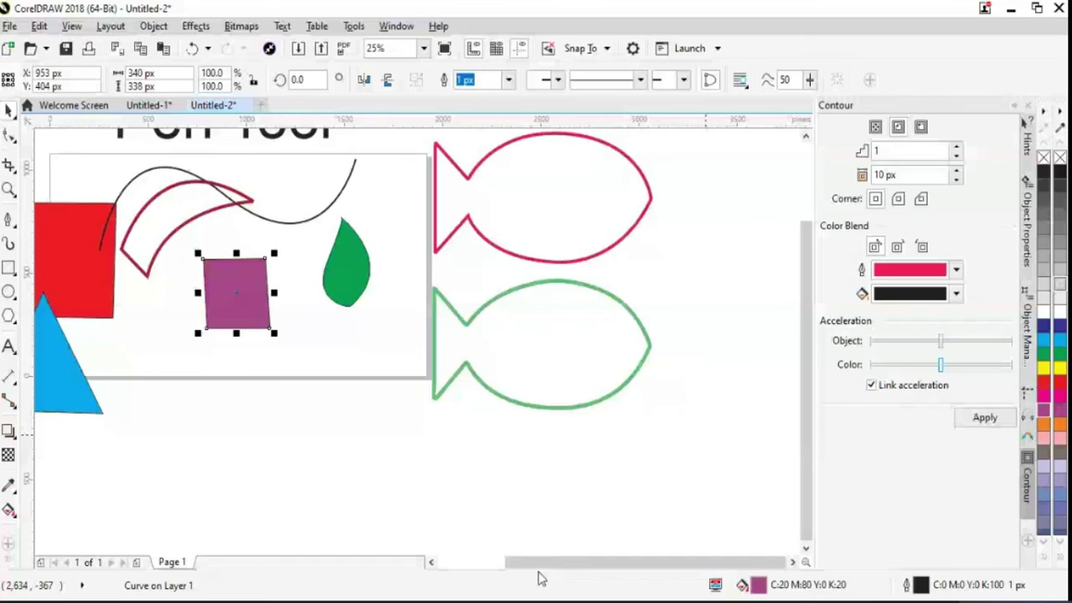
drag(539, 578, 495, 578)
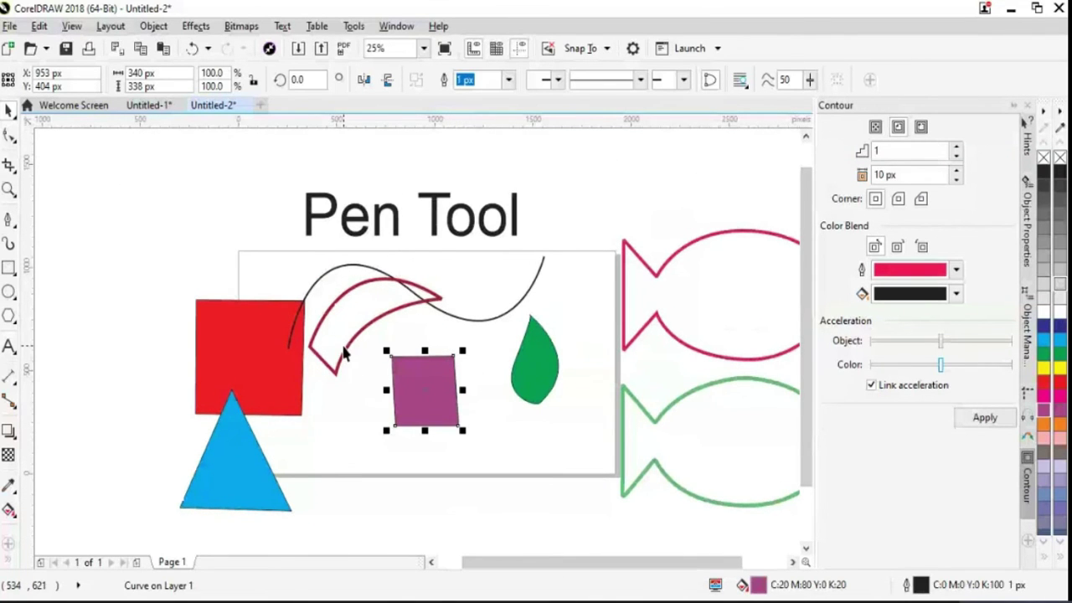
drag(343, 354, 392, 506)
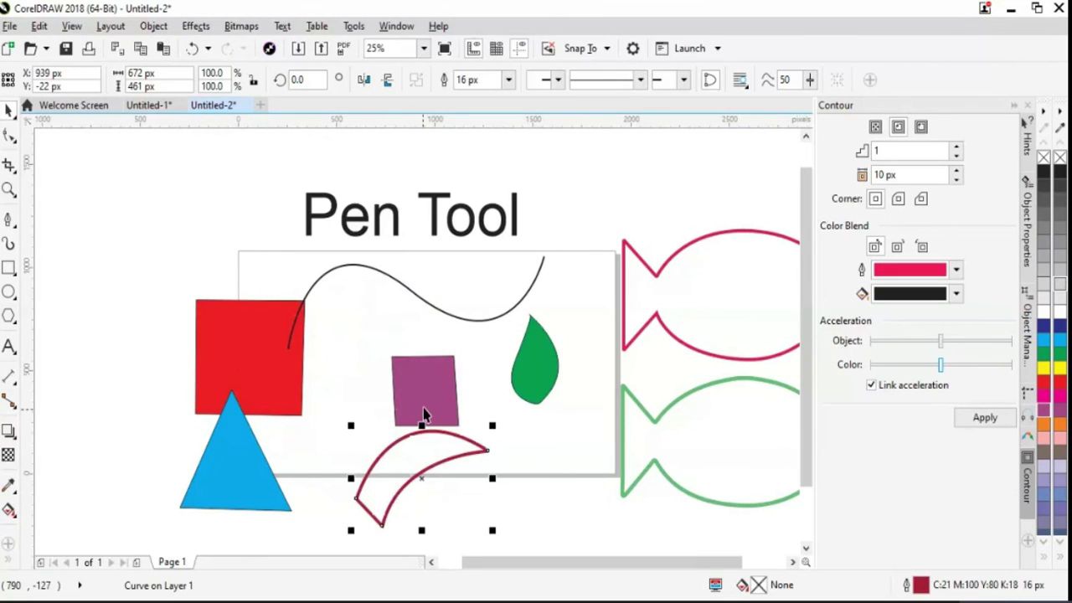
key(ctrl+z)
drag(400, 442, 383, 390)
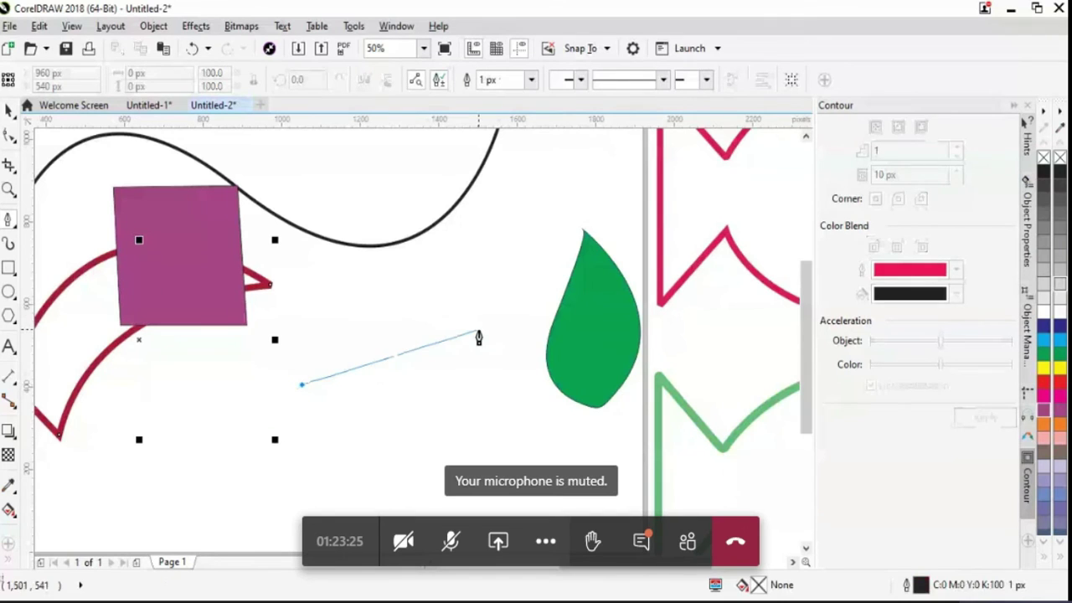
- Draw the crescent's arched upper edge with the Pen tool and try to close the shape with a curved lower edge
drag(478, 332, 609, 397)
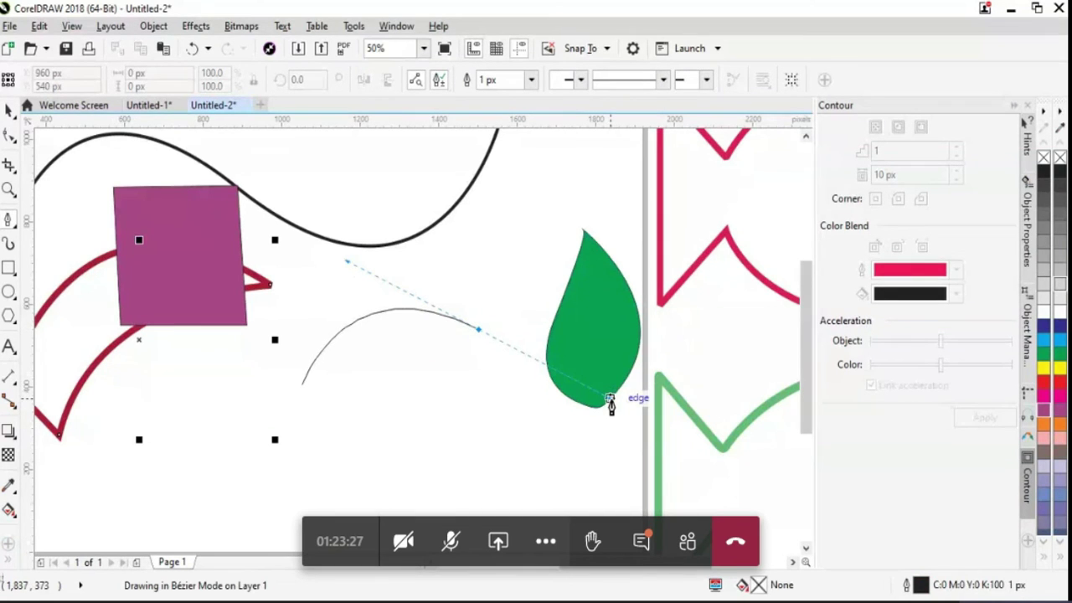
key(space)
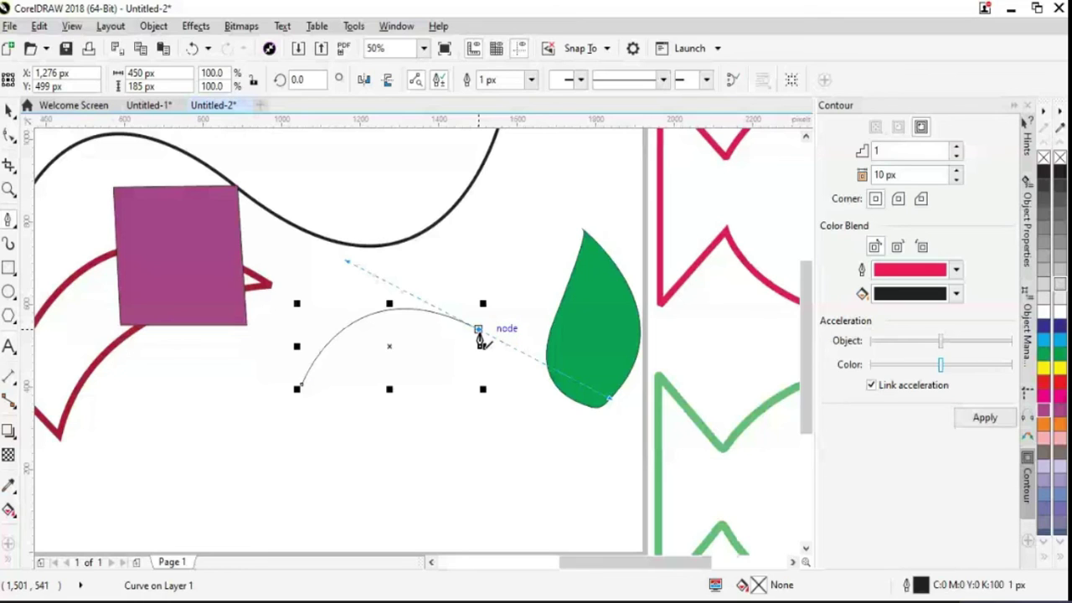
drag(333, 423, 310, 514)
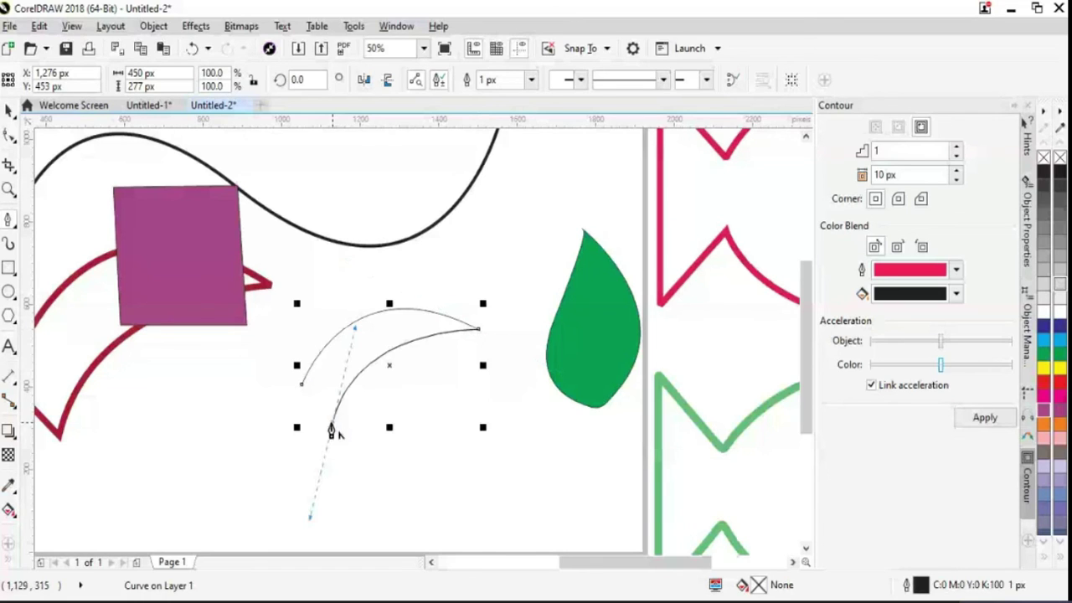
click(301, 392)
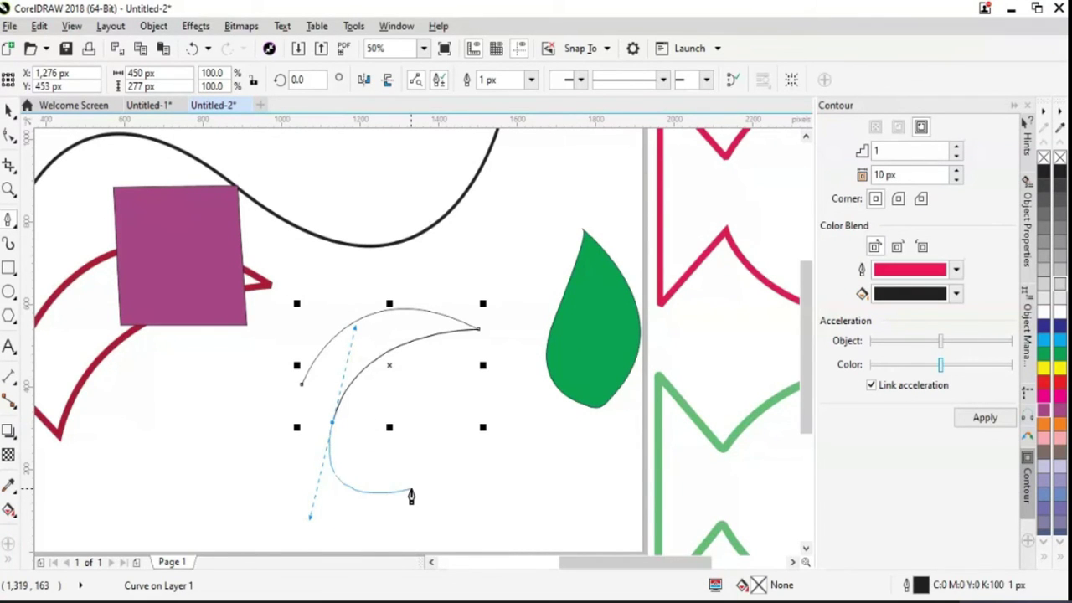
click(332, 429)
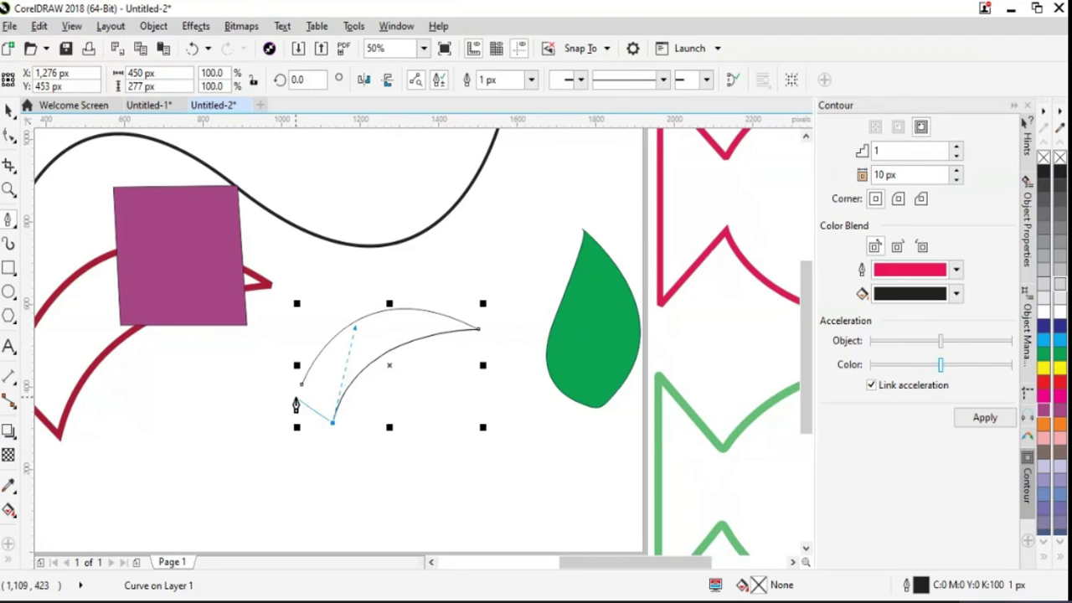
key(ctrl+z)
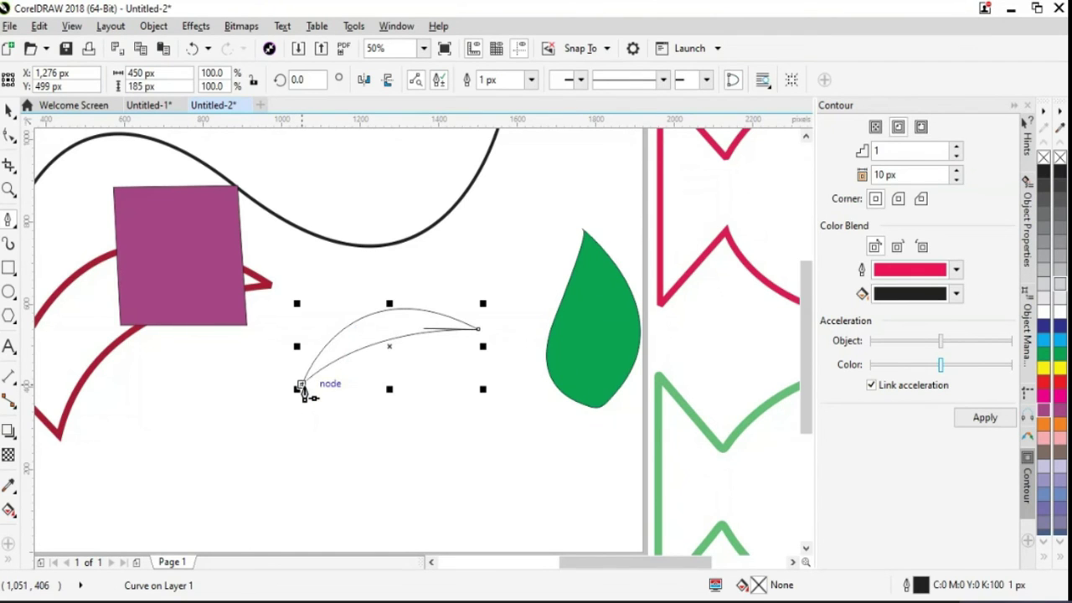
- Redraw the crescent's lower curve, close it with a straight left end at about 450 × 277 px overall, and fill it blue
drag(333, 423, 311, 514)
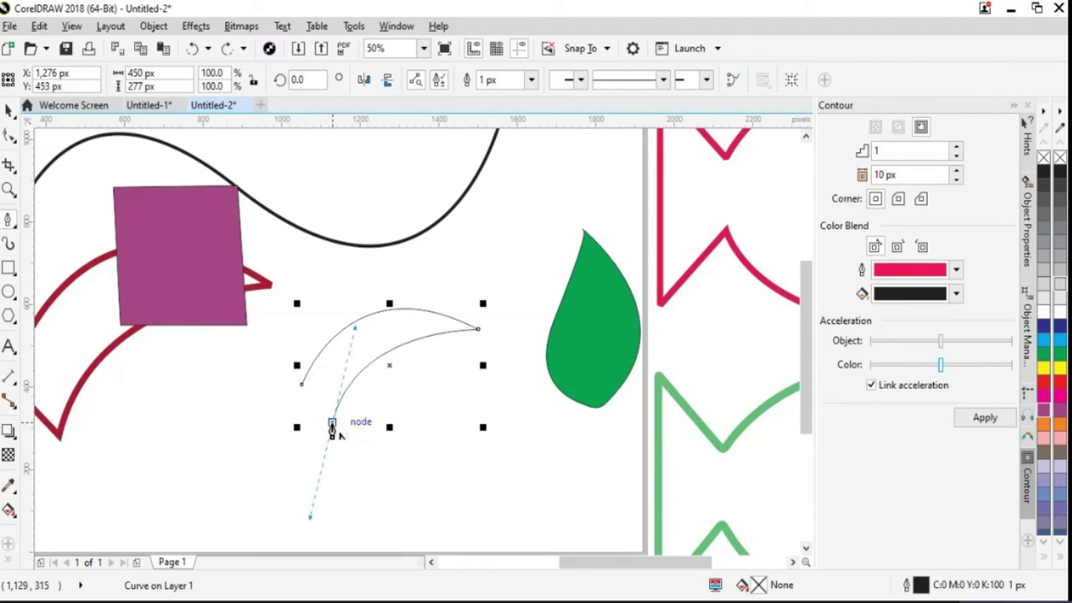
click(334, 430)
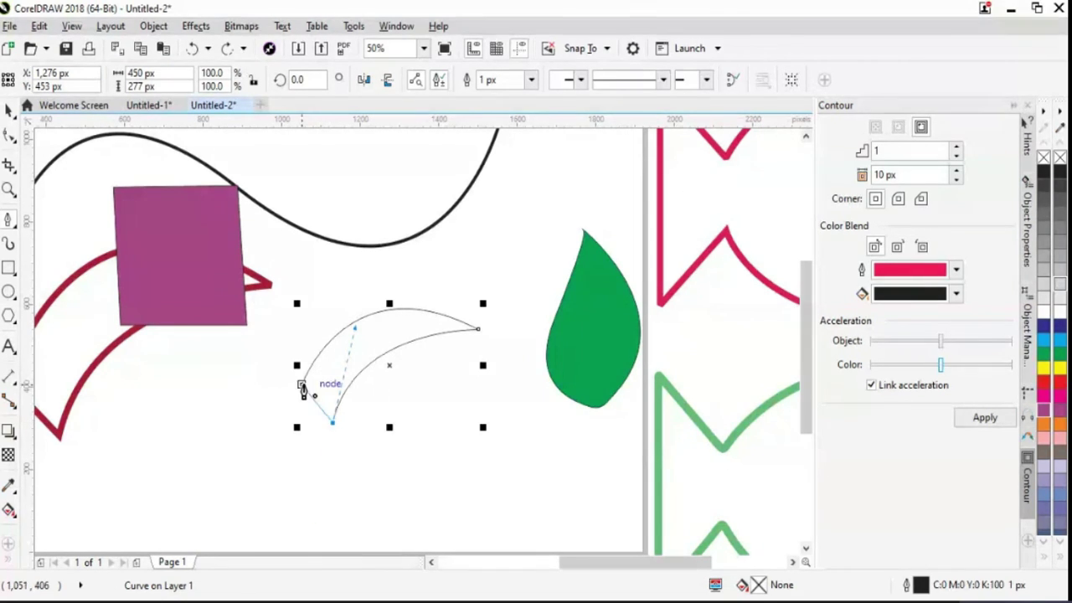
click(301, 388)
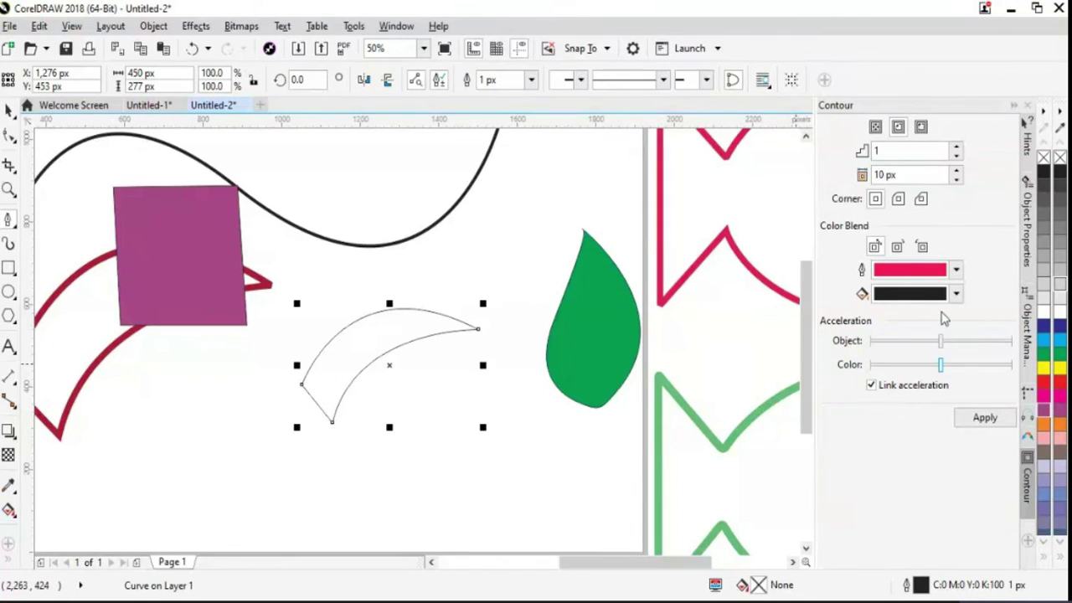
click(1043, 326)
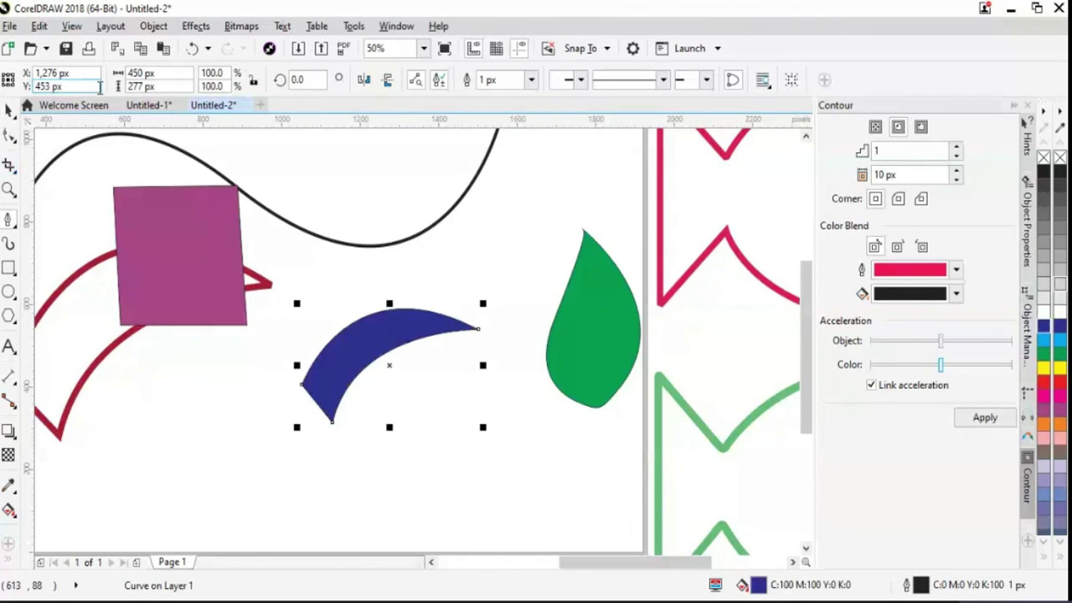
click(495, 469)
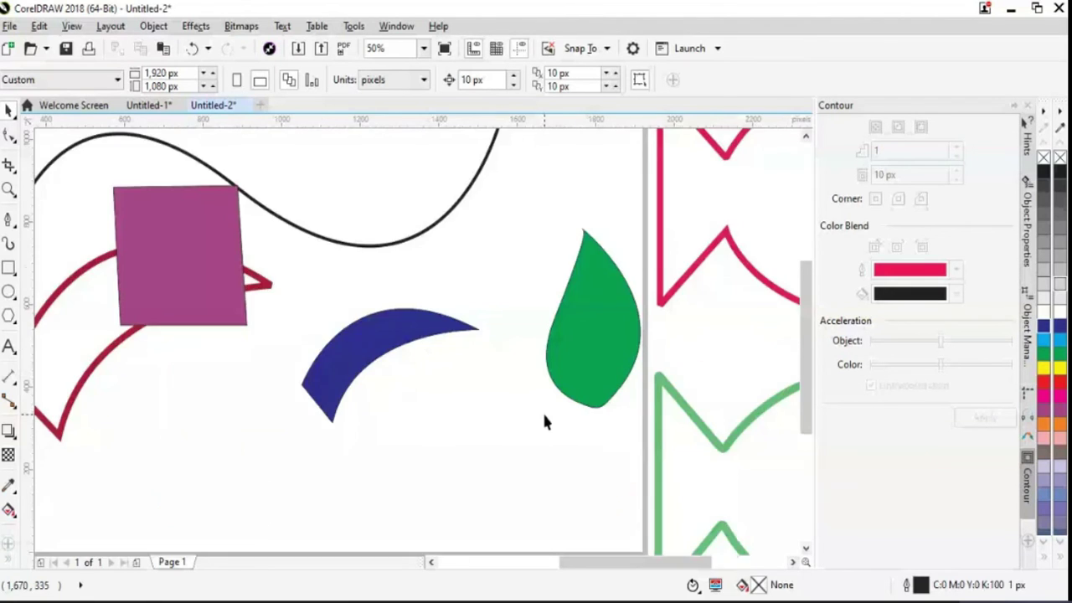
- Move the purple shape, red square and light blue triangle off the page's left side, spreading the curves and crescents across the page
scroll(544, 421, down, 2)
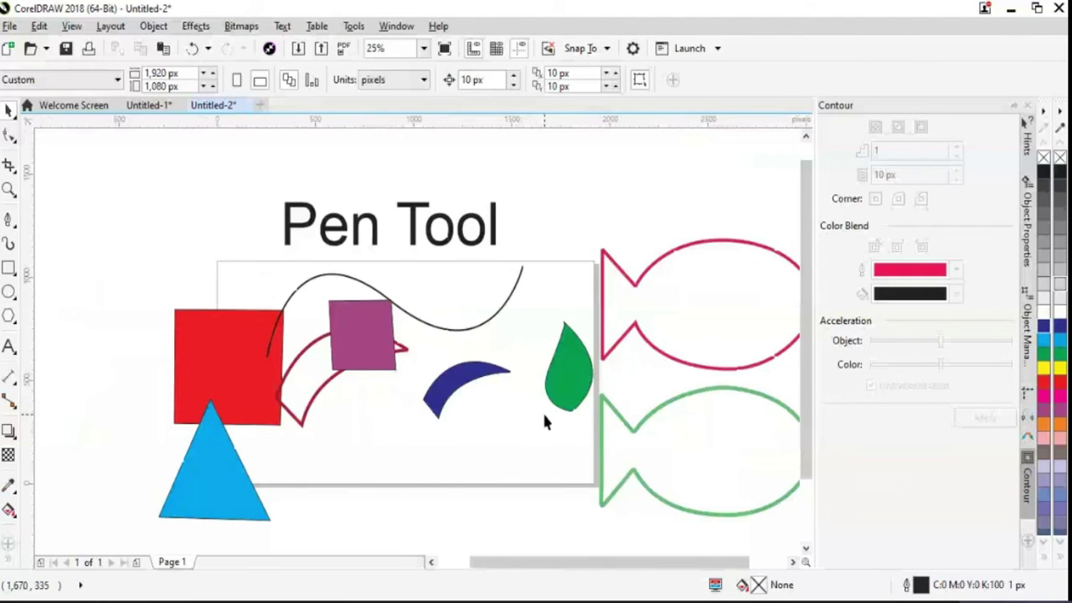
drag(375, 354, 209, 236)
drag(222, 343, 151, 310)
drag(217, 451, 167, 427)
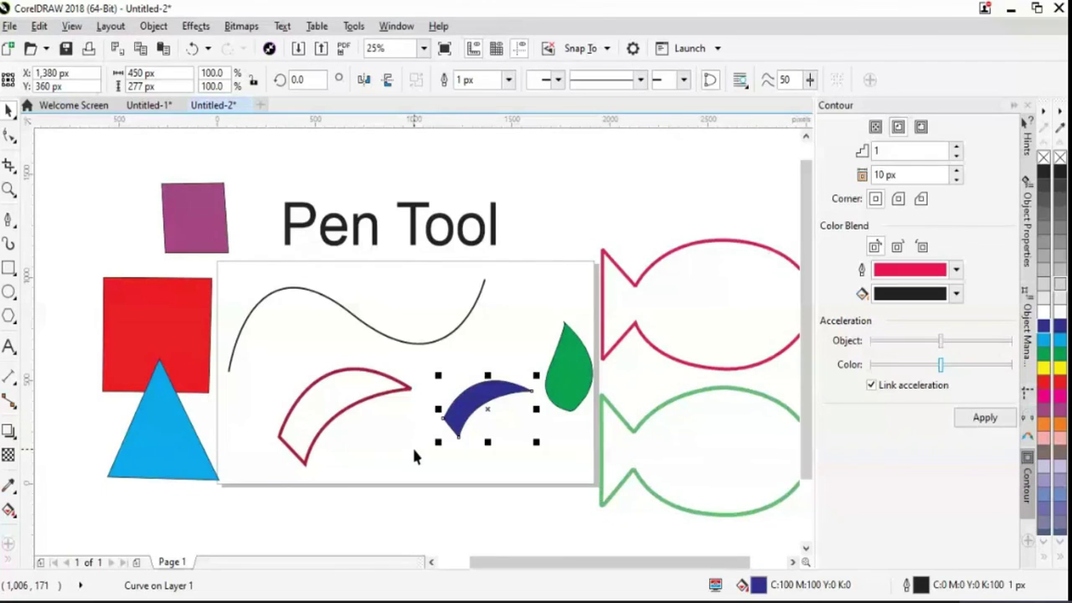
click(414, 450)
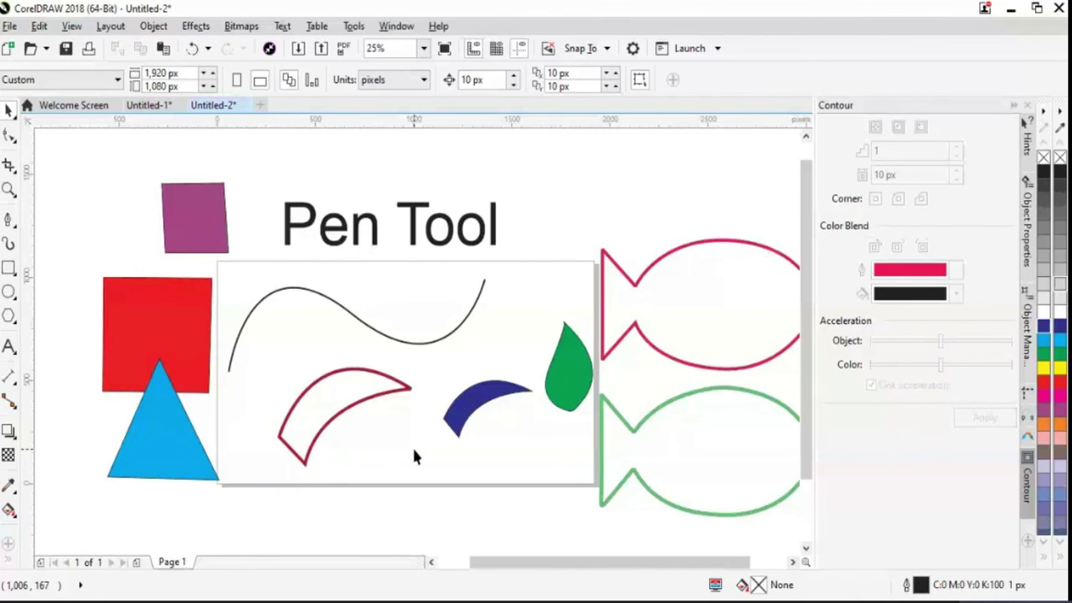
- Move the green fish outline further right of the page and the red fish outline over the page's lower edge
scroll(414, 456, right, 1)
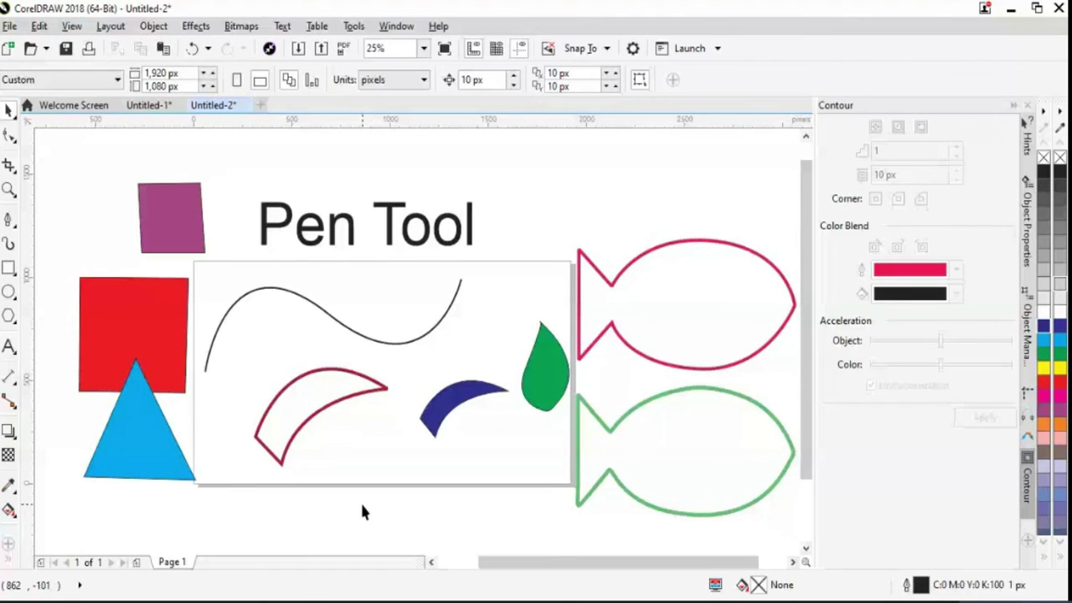
drag(623, 563, 650, 563)
drag(807, 461, 811, 536)
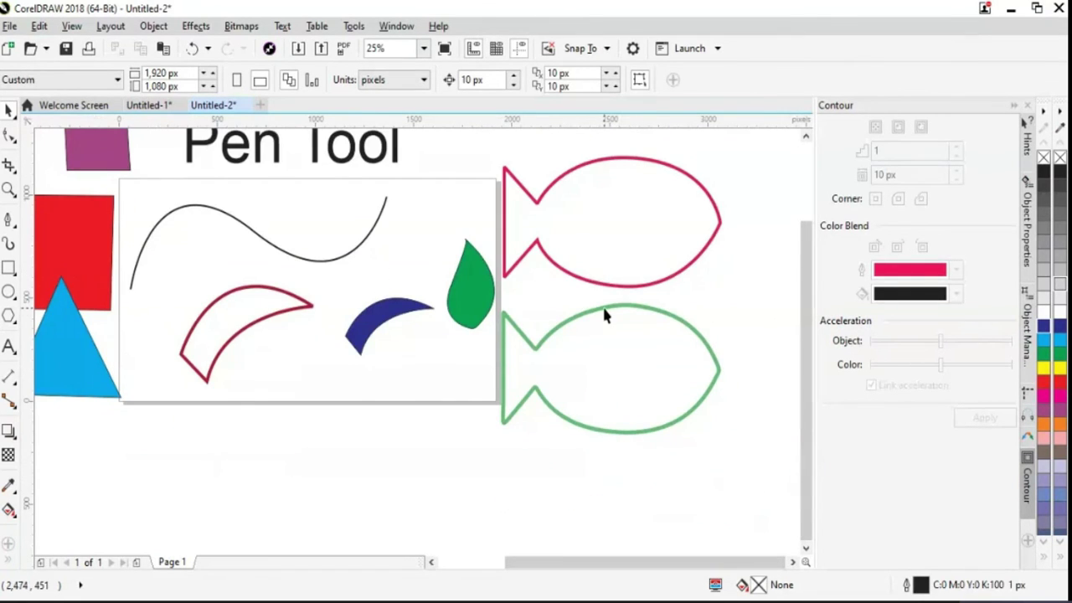
drag(606, 315, 784, 326)
drag(639, 292, 374, 494)
scroll(533, 563, left, 3)
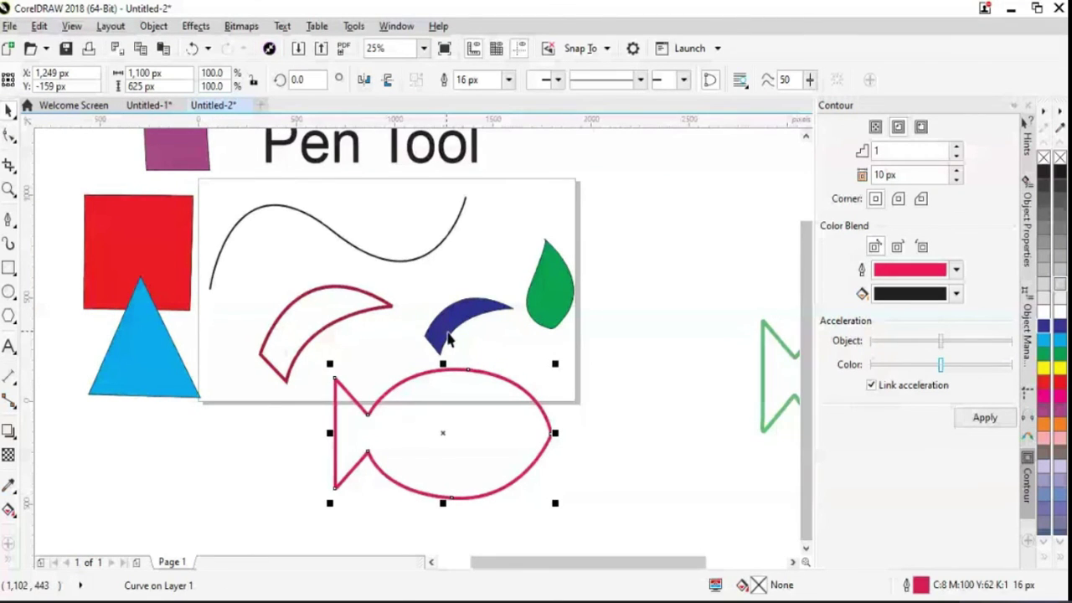
- Move the blue crescent and green leaf toward the page's upper right outside, and shift the wave curve and dark red outline up and left
drag(448, 337, 519, 181)
drag(549, 284, 645, 209)
drag(407, 261, 386, 220)
drag(373, 318, 329, 250)
- Reposition the dark red outline and wave curve in the page's left part and place the red fish outline beside them
drag(804, 287, 806, 250)
drag(299, 304, 322, 336)
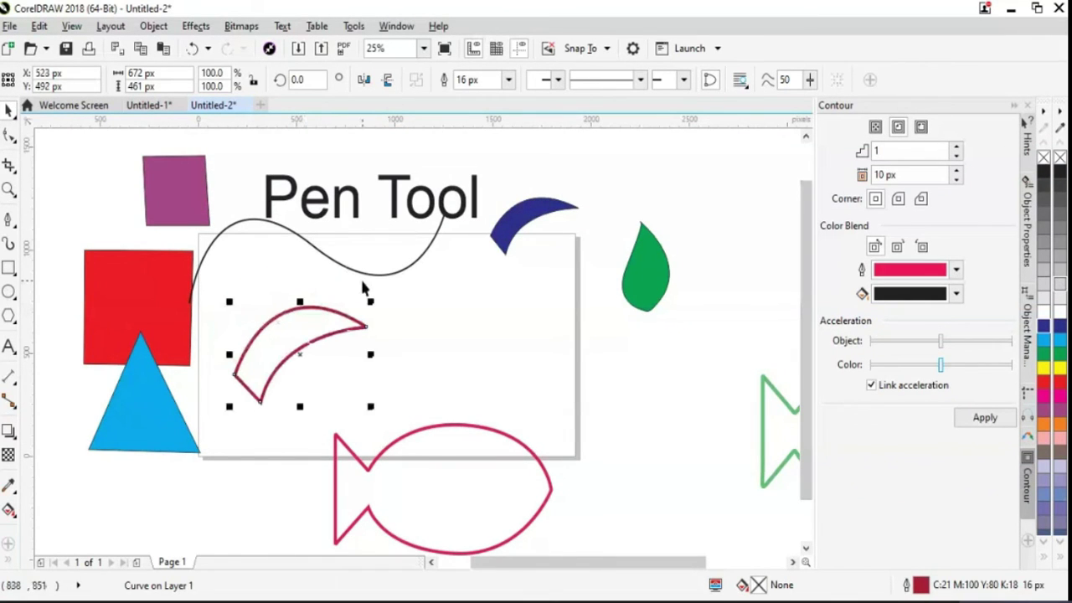
click(362, 285)
drag(366, 273, 383, 294)
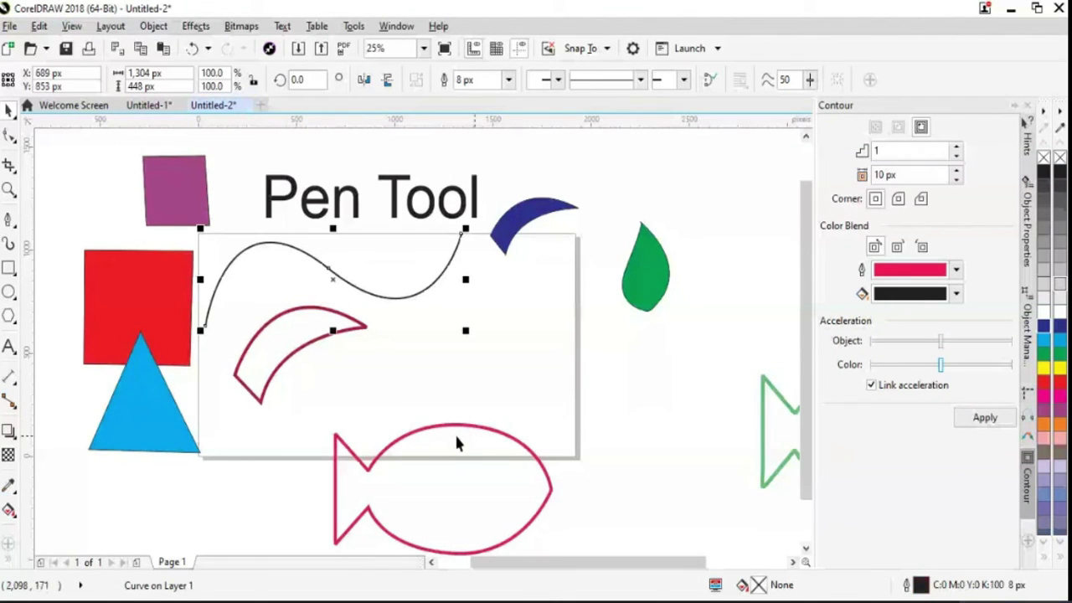
drag(456, 442, 503, 342)
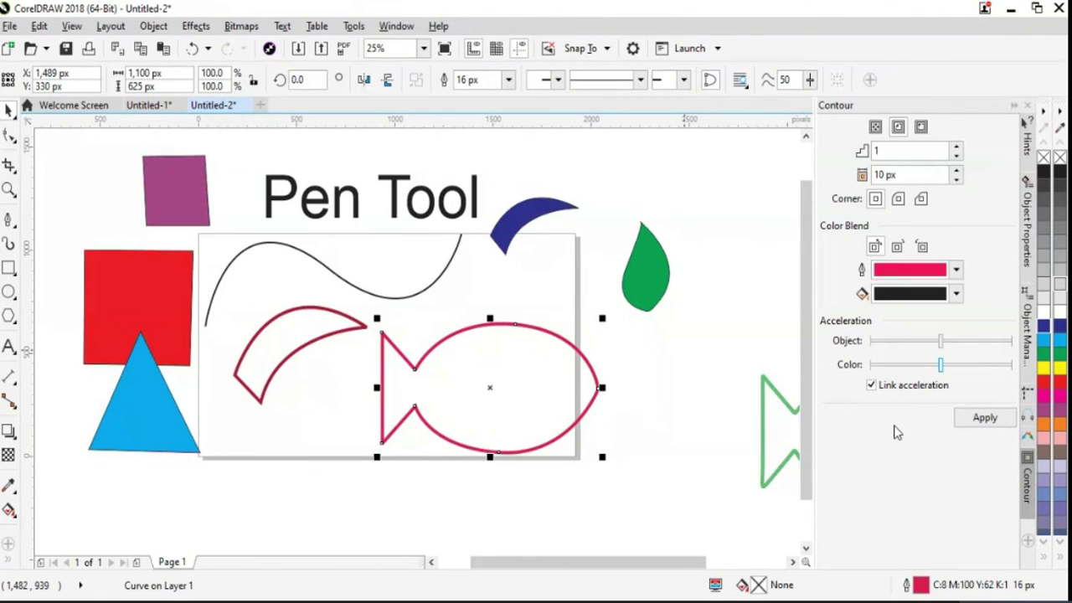
click(703, 464)
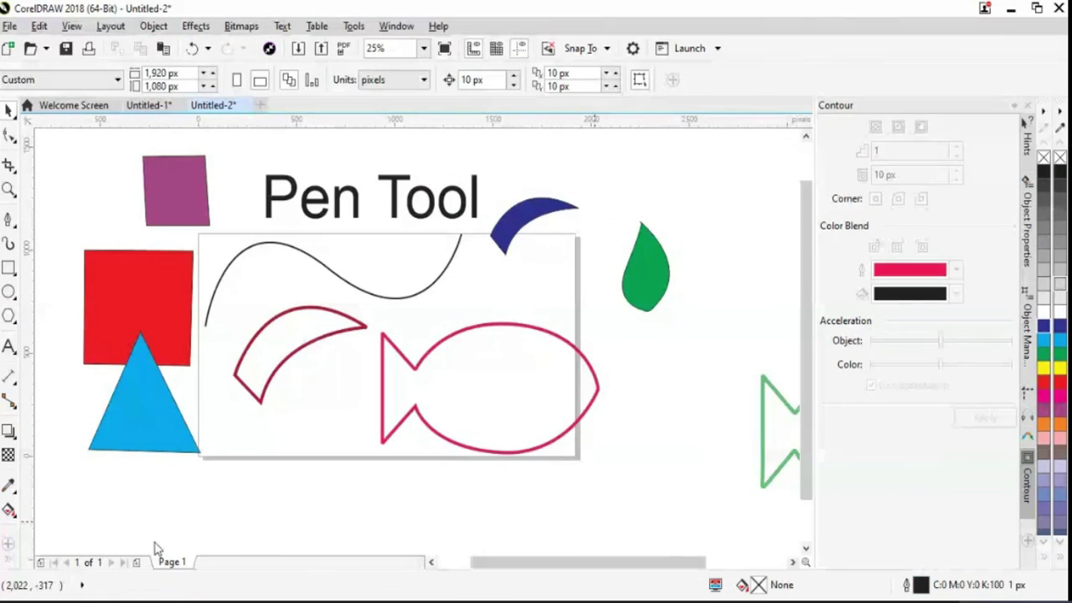
- Trace the red fish's straight tail edge and upper tail edge with the Pen tool, ending at the upper body joint
click(8, 220)
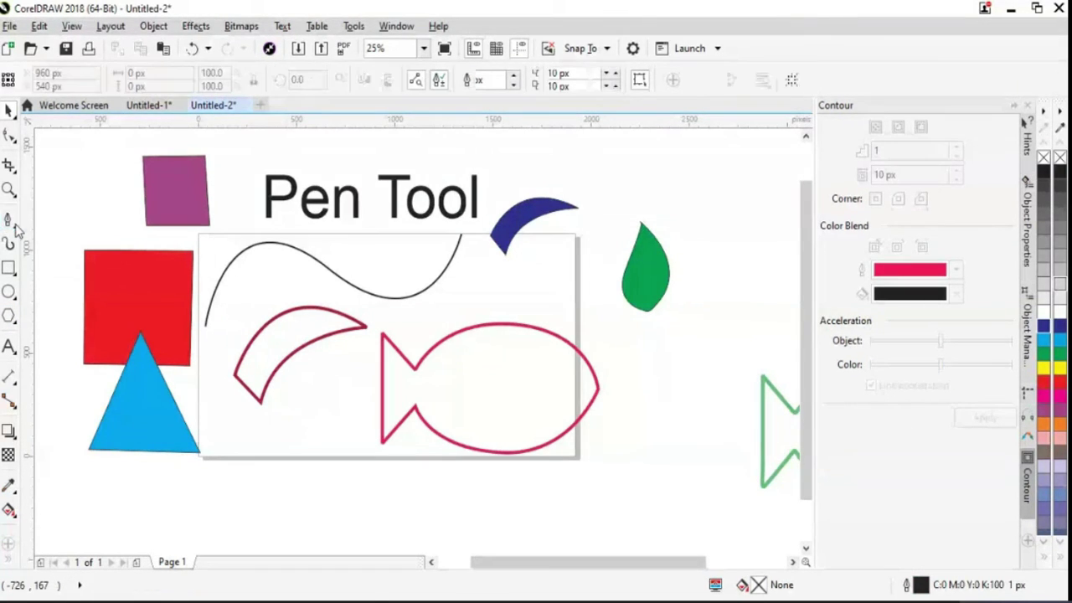
click(381, 442)
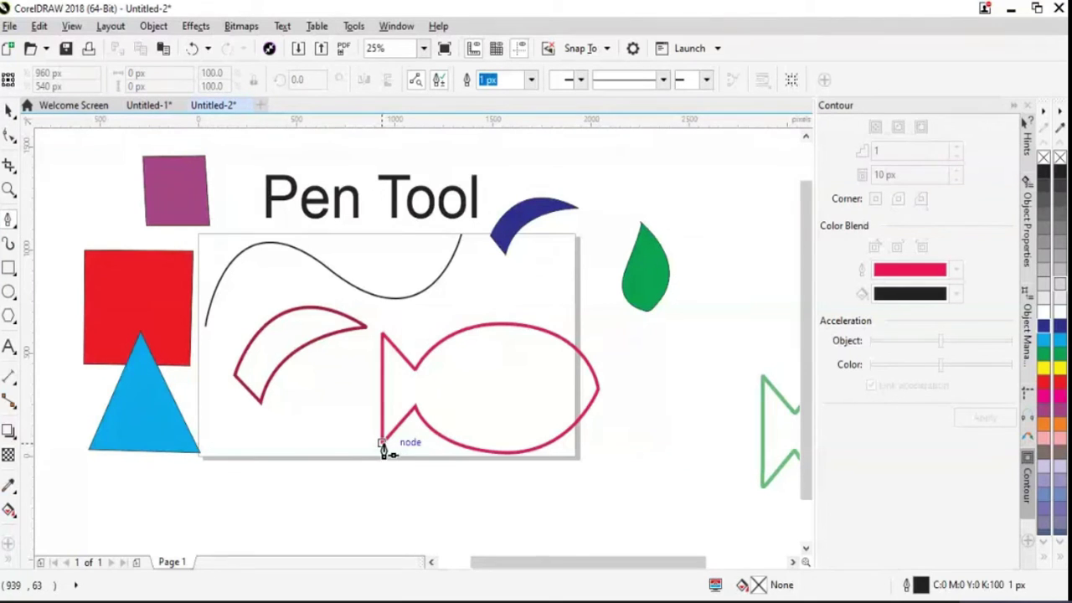
click(383, 334)
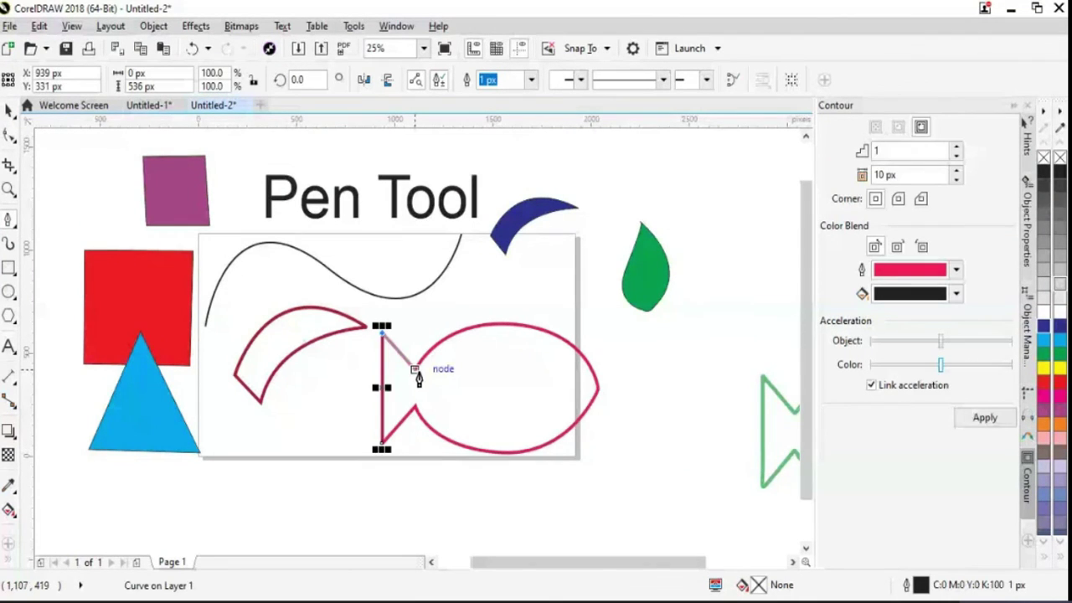
click(413, 370)
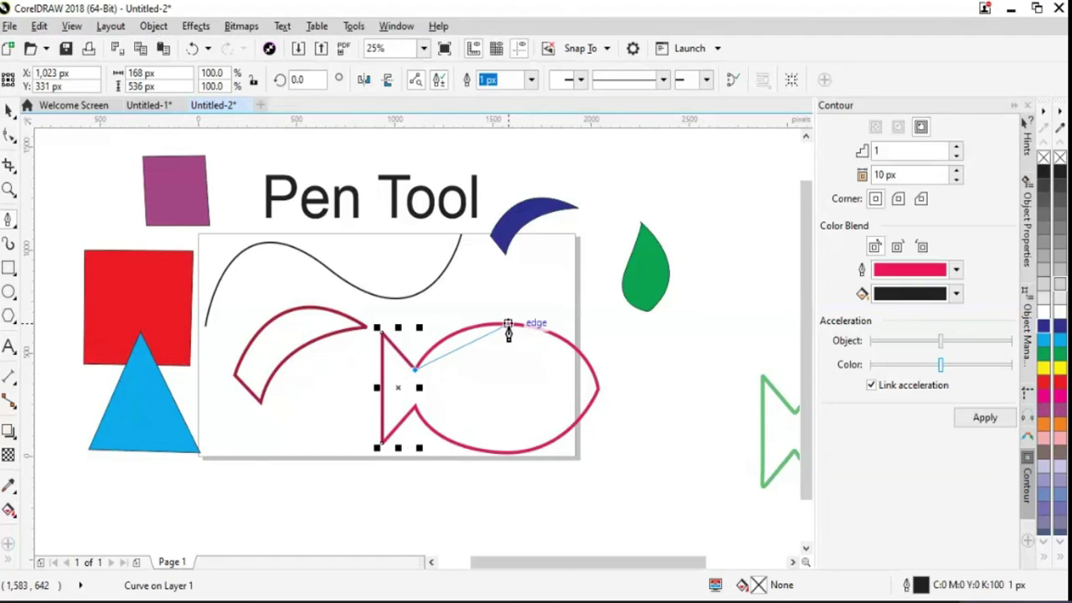
- Try to trace the fish's upper body with curved segments through the top of the body to the nose
drag(509, 324, 567, 339)
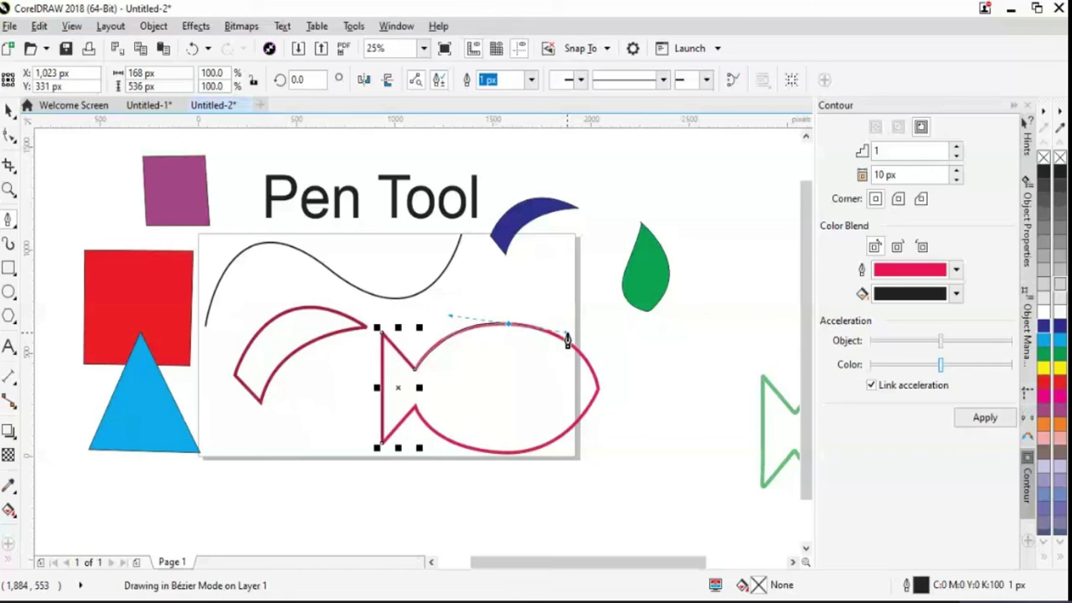
drag(567, 340, 569, 341)
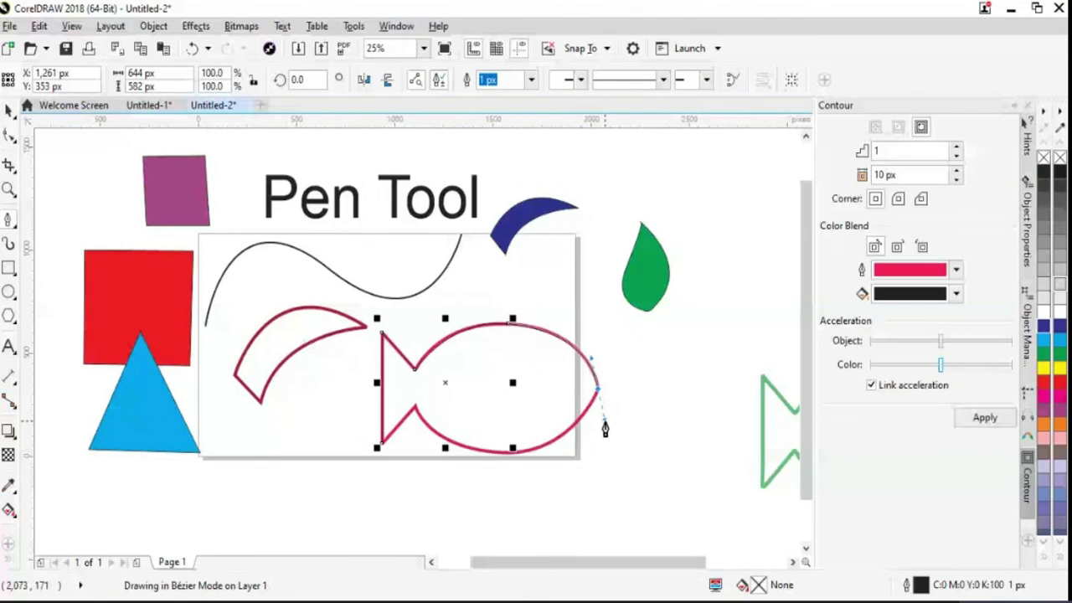
drag(605, 428, 604, 420)
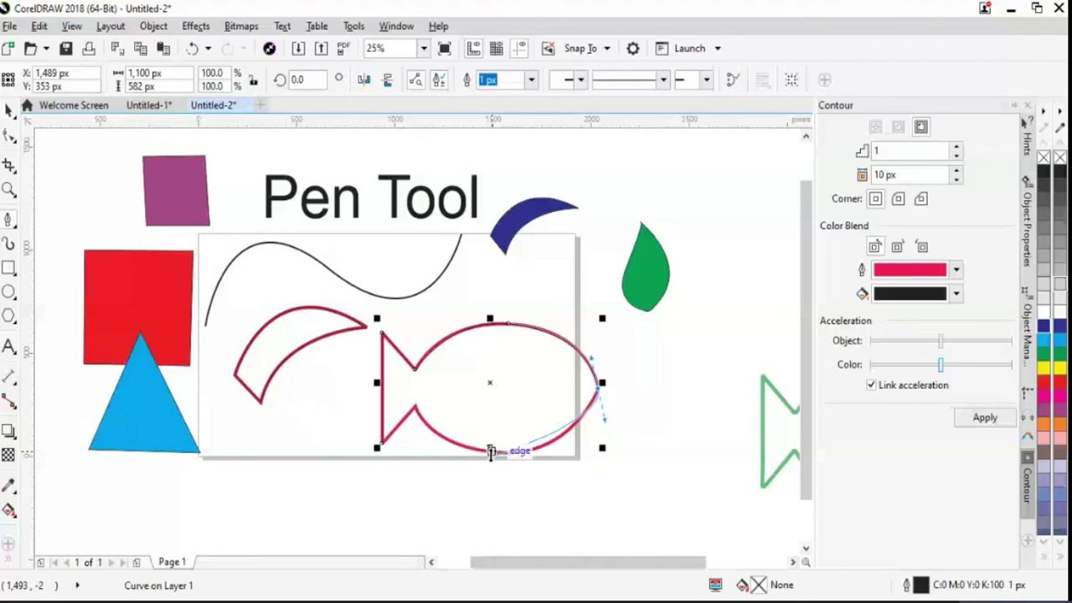
- Try to continue the trace from the fish's nose along the lower body with a curved segment
drag(492, 452, 495, 463)
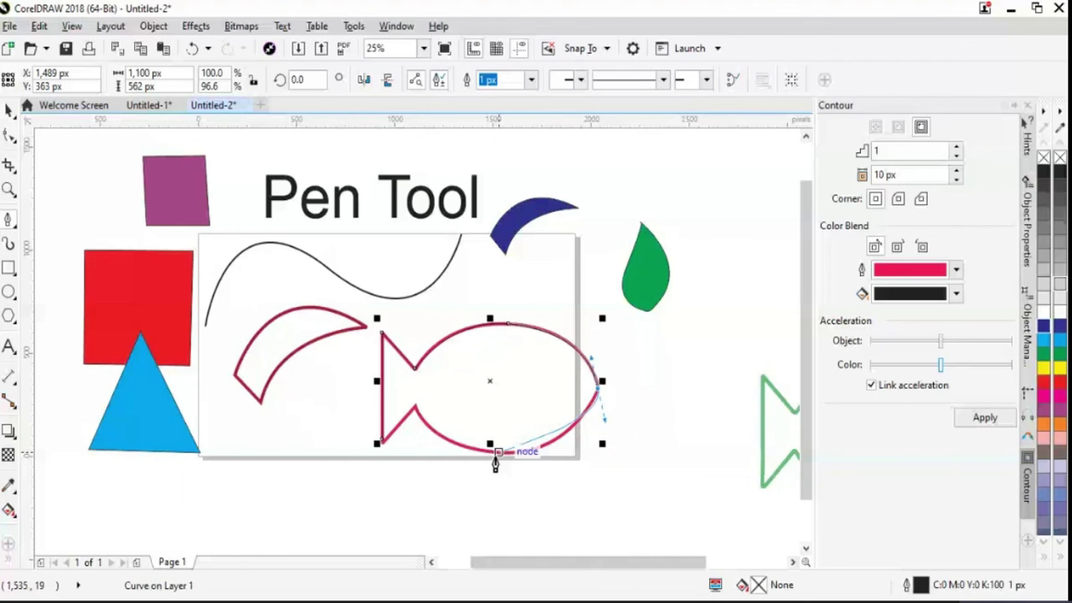
drag(435, 463, 487, 444)
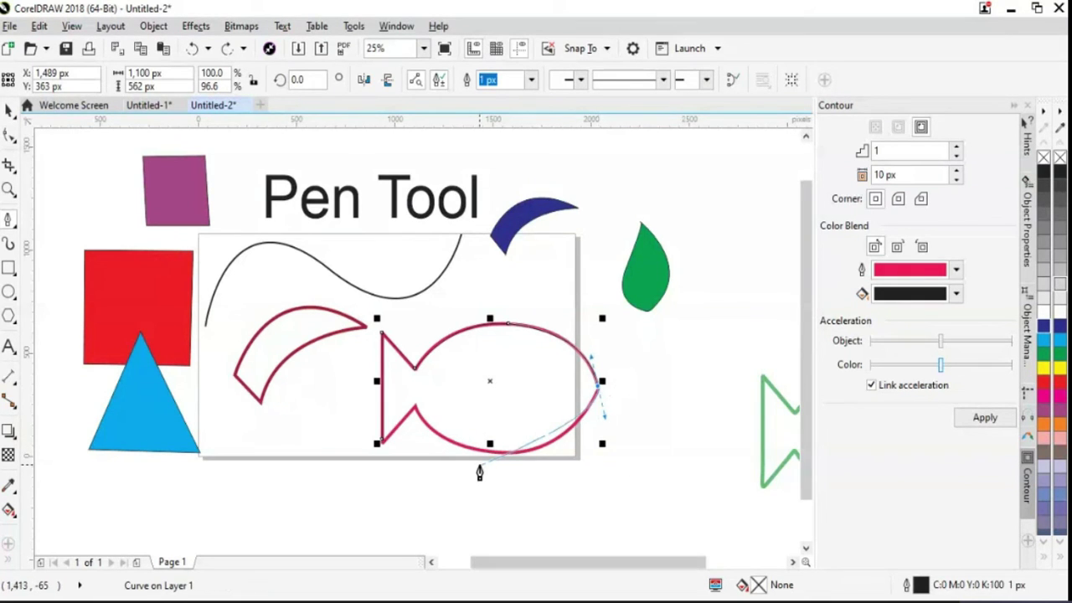
mouse_move(490, 453)
mouse_down()
mouse_move(438, 454)
mouse_move(458, 435)
mouse_move(461, 449)
mouse_up()
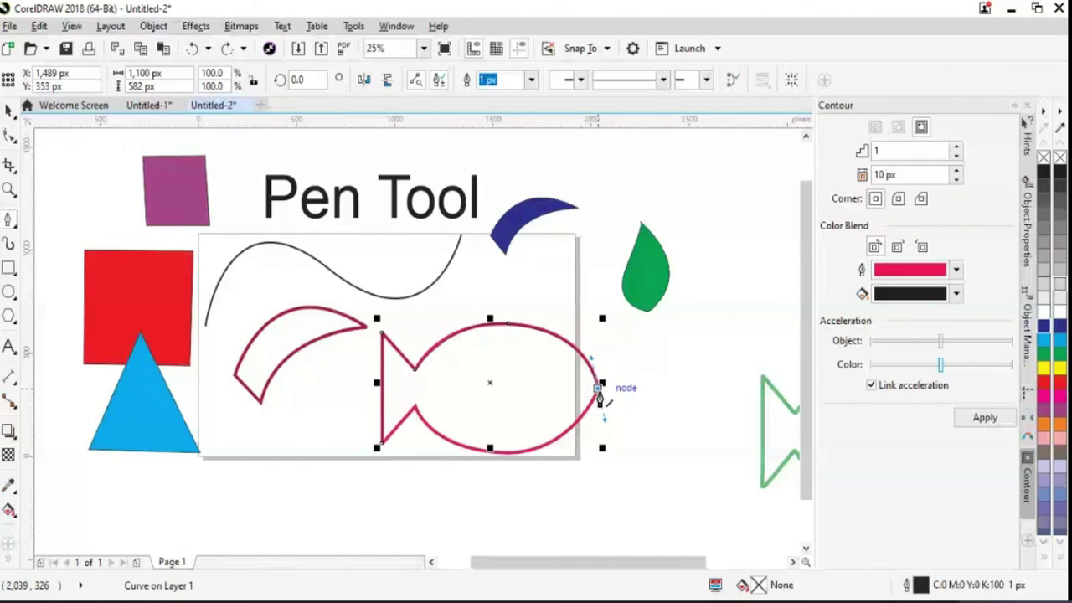
- Undo the traced curved segments of the fish's body, back to the upper body joint
scroll(600, 394, up, 1)
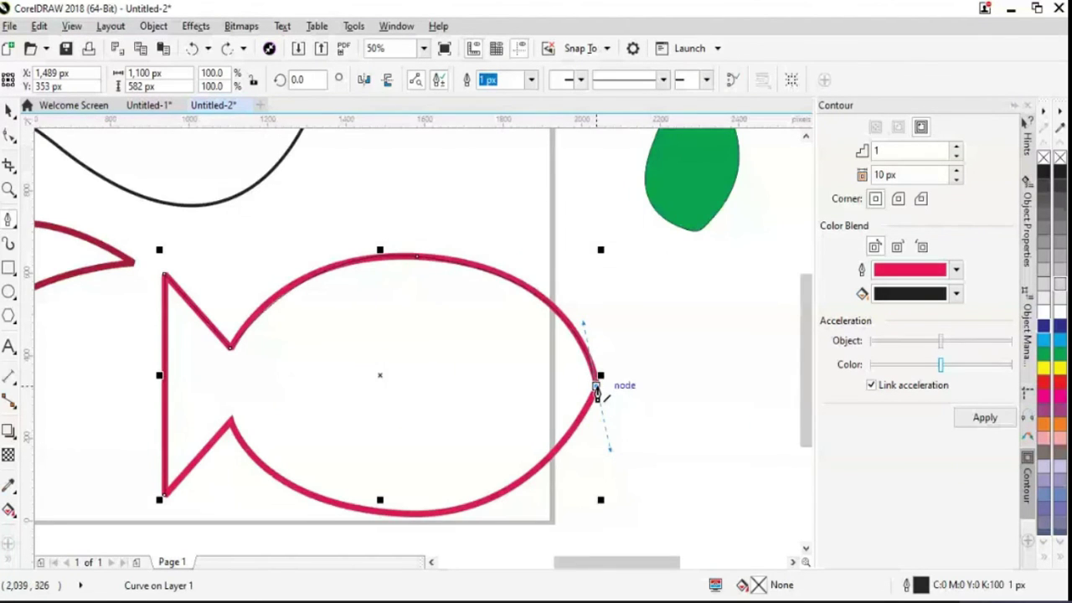
click(595, 386)
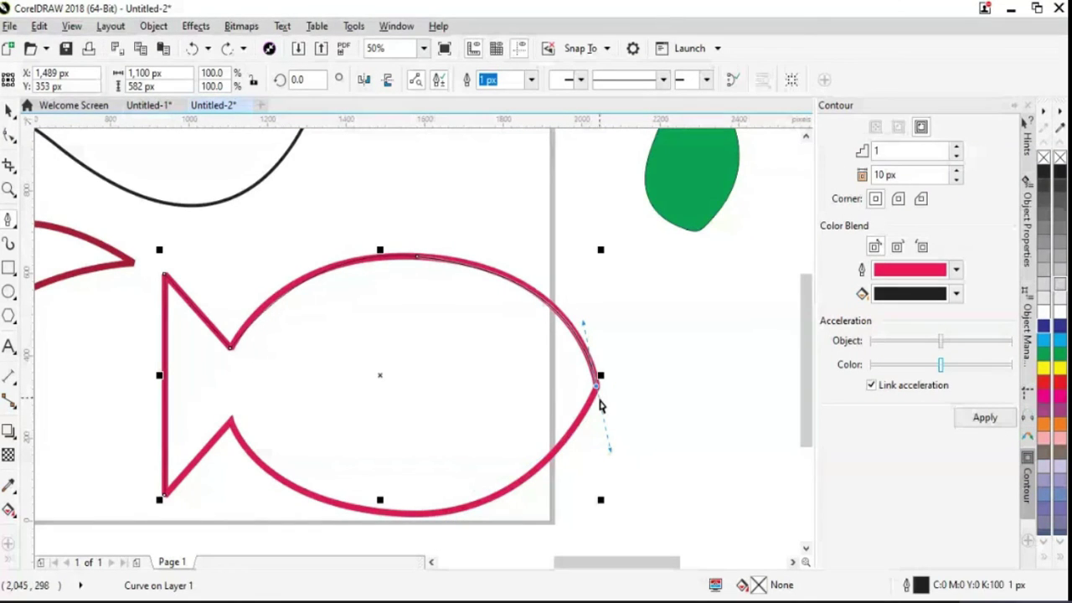
click(194, 49)
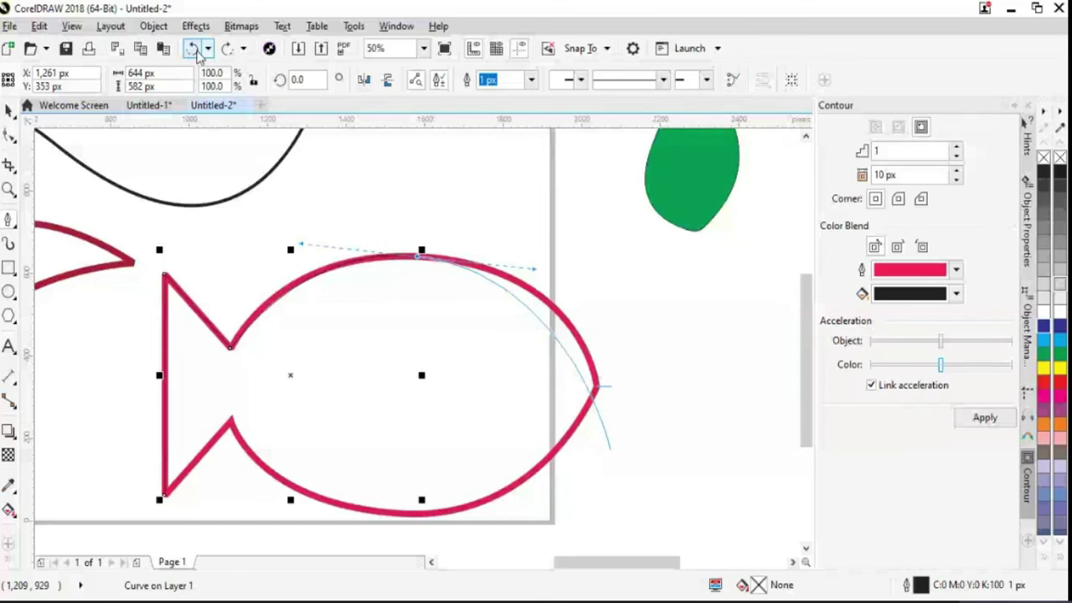
click(194, 49)
- Retrace the fish's upper body with a curved segment over the top, ending at the nose
drag(437, 257, 587, 293)
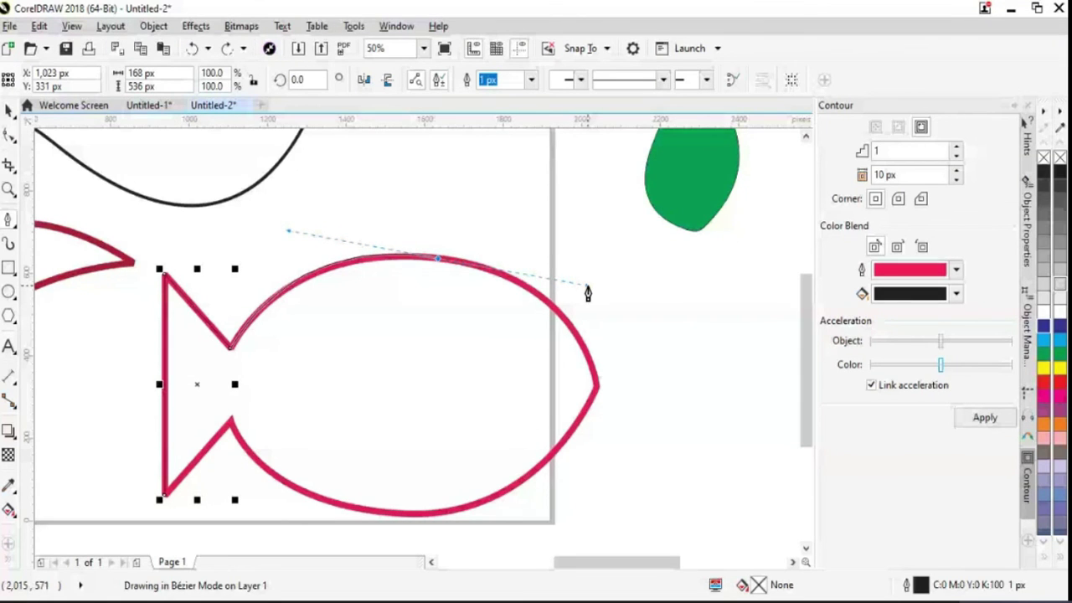
drag(587, 293, 587, 292)
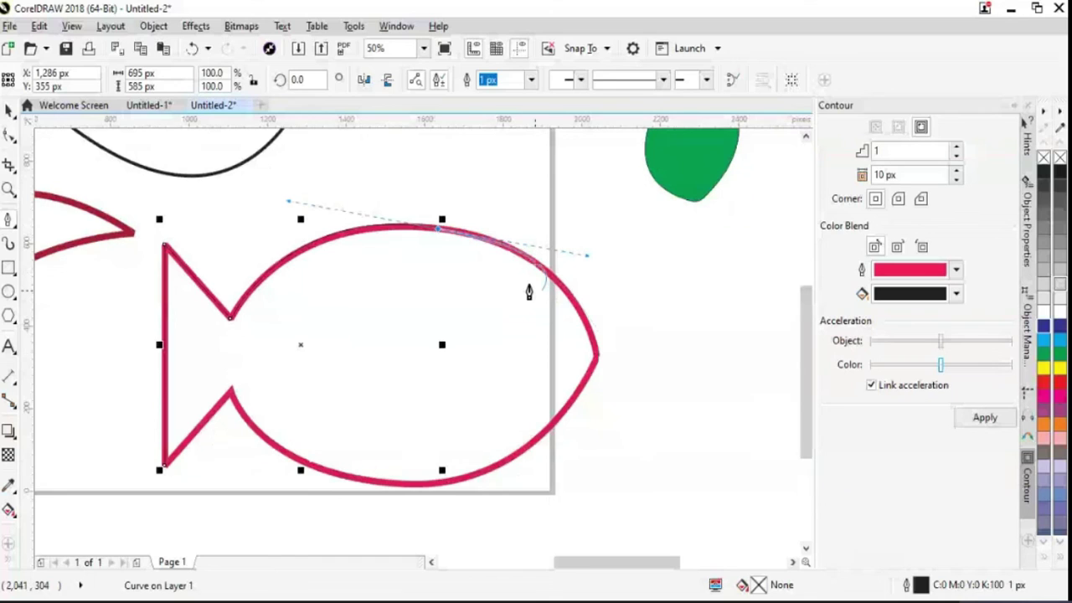
click(592, 345)
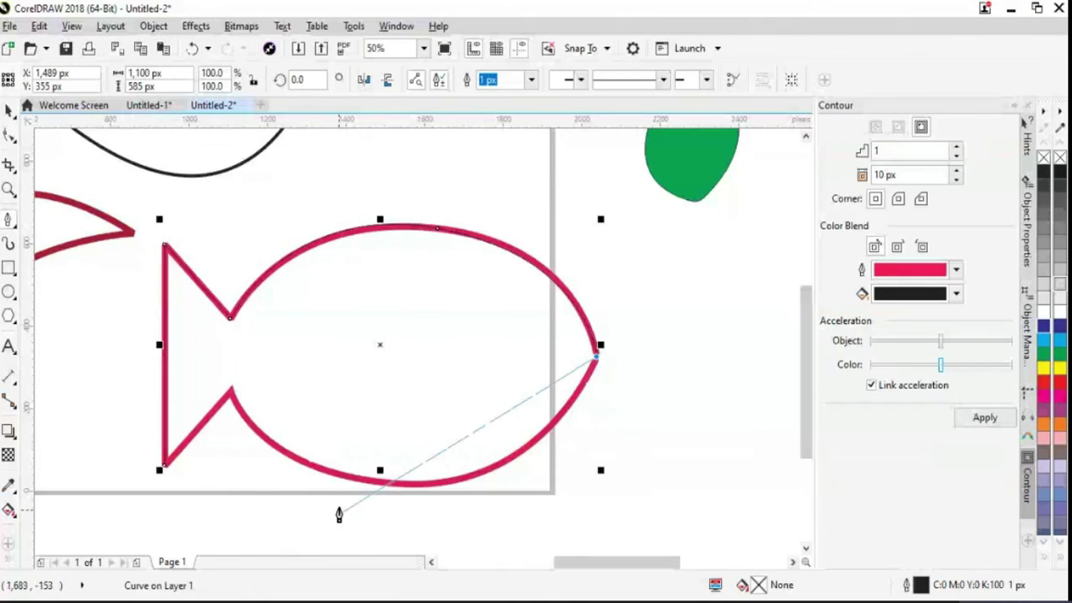
- Trace the fish's lower body with curved segments from the nose through the belly to the lower body joint
mouse_move(384, 484)
mouse_down()
mouse_move(362, 494)
mouse_move(213, 486)
mouse_move(219, 469)
mouse_up()
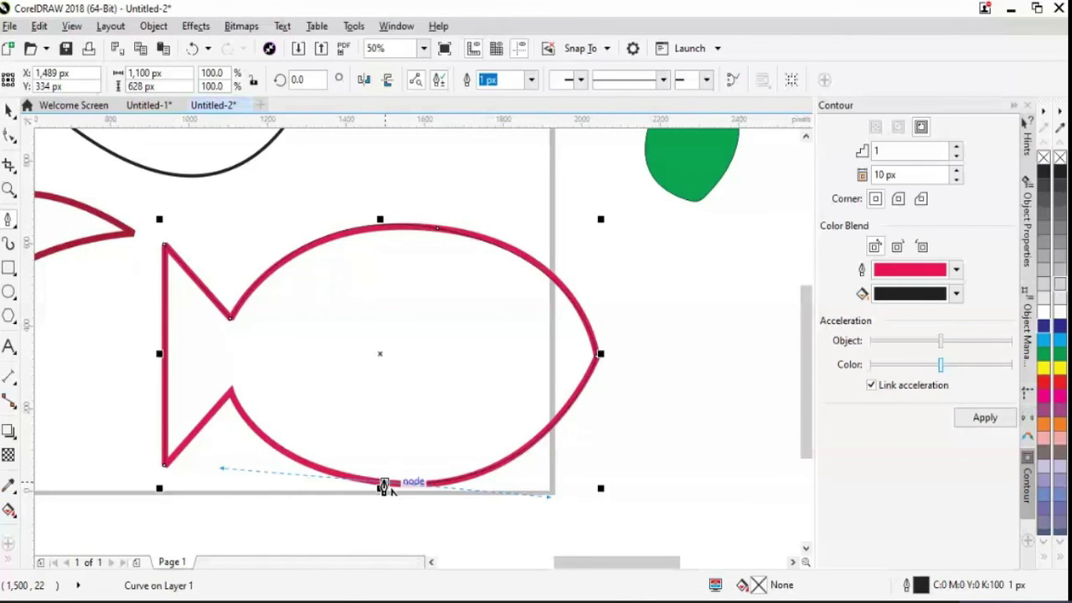
click(383, 485)
drag(231, 391, 194, 316)
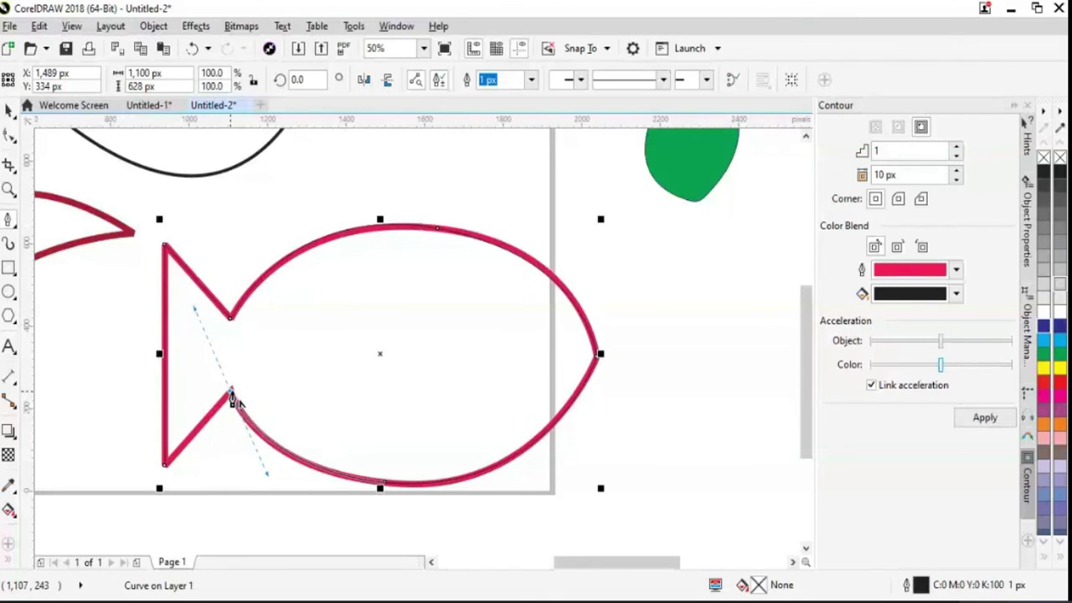
- Try to trace from the lower body joint directly to the lower tail corner, and undo the curved segment
click(165, 474)
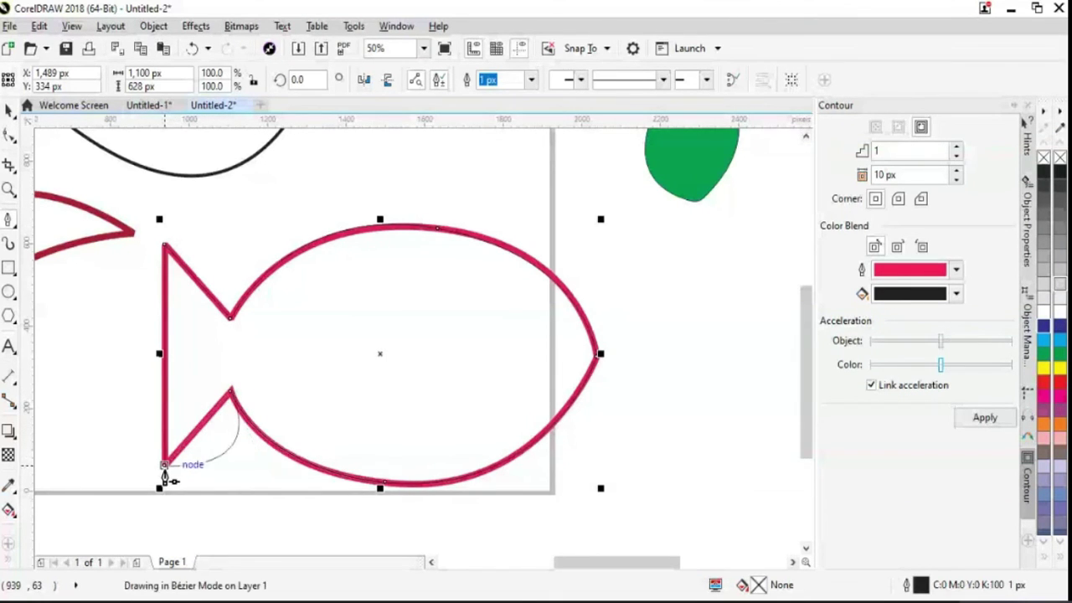
key(space)
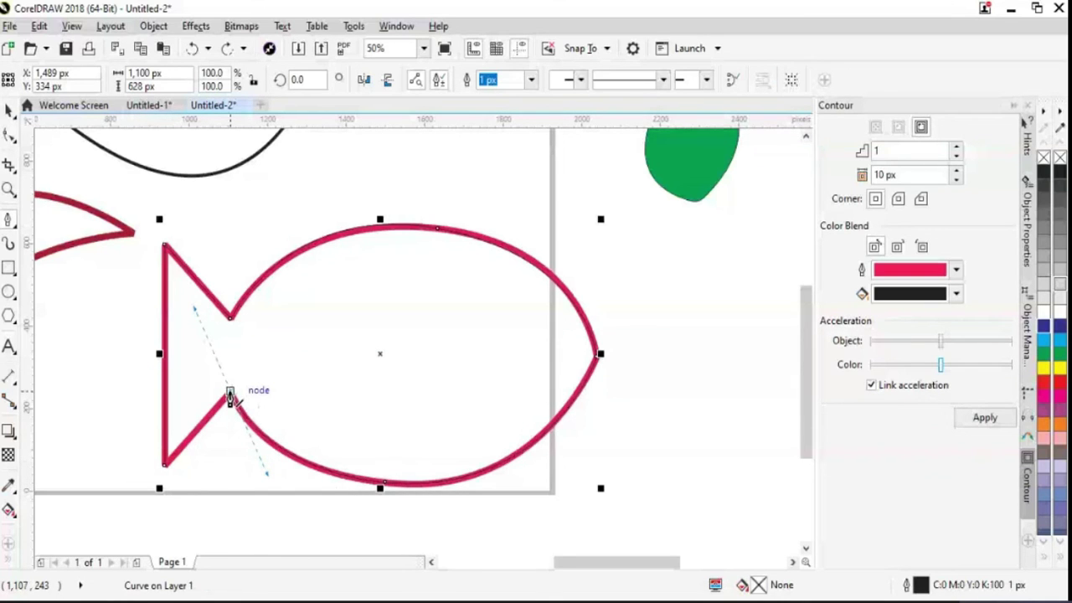
mouse_move(230, 396)
mouse_down()
mouse_move(220, 411)
mouse_move(229, 397)
mouse_up()
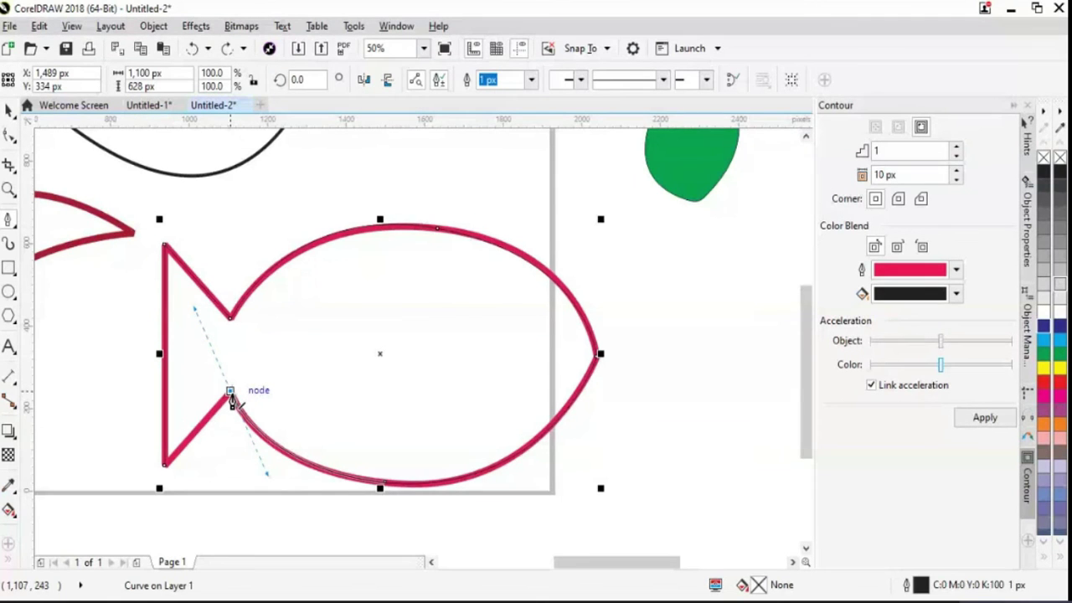
click(230, 395)
drag(163, 469, 197, 516)
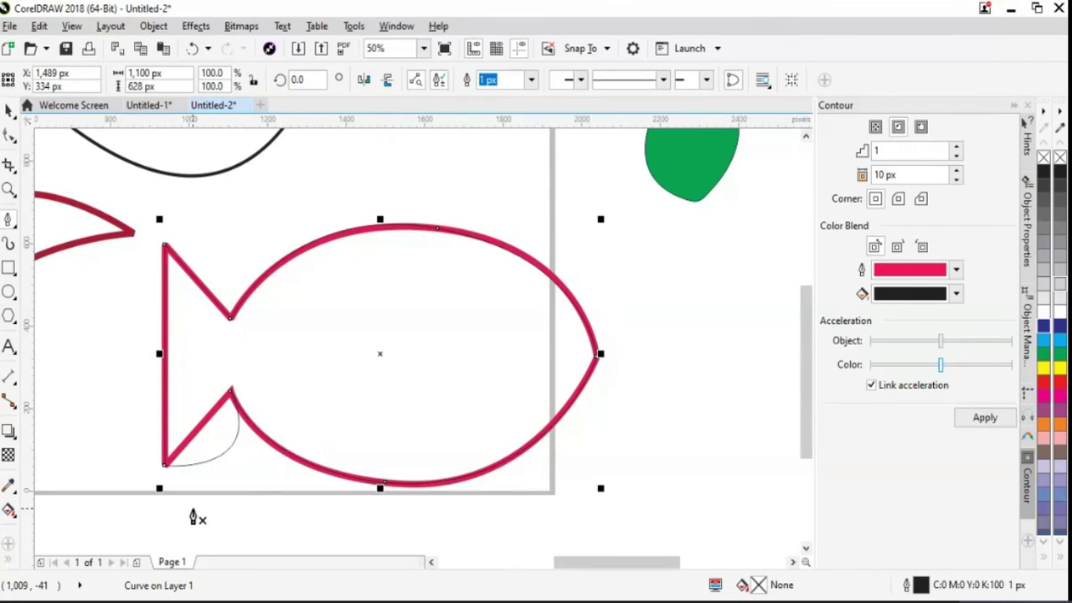
key(ctrl+z)
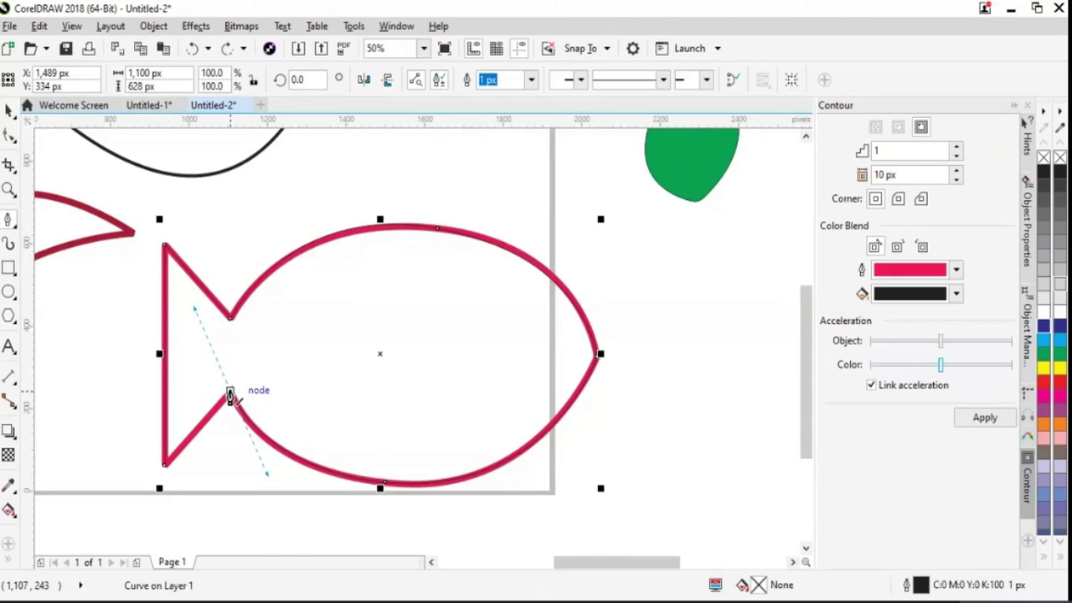
- Remove the outgoing curve handle at the lower body joint and trace the straight lower tail edge to the tail corner
click(230, 393)
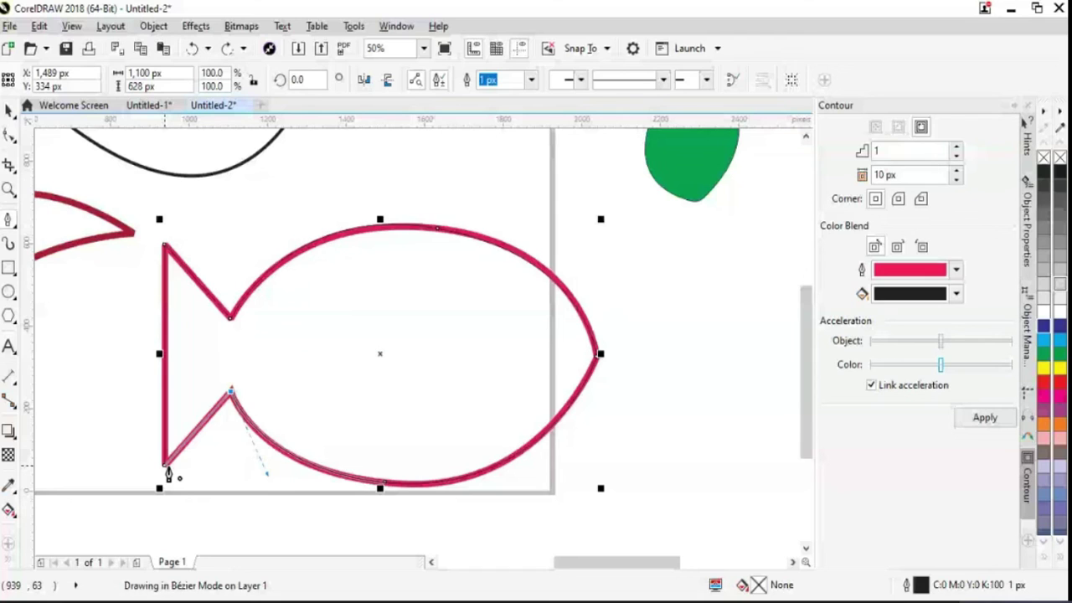
click(165, 466)
scroll(201, 418, down, 1)
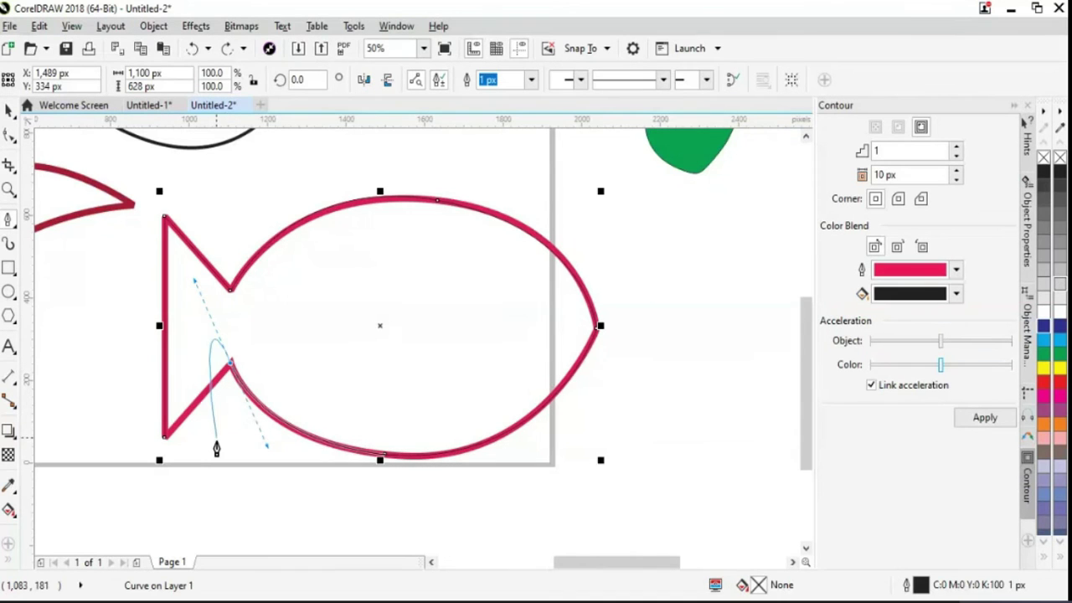
click(231, 367)
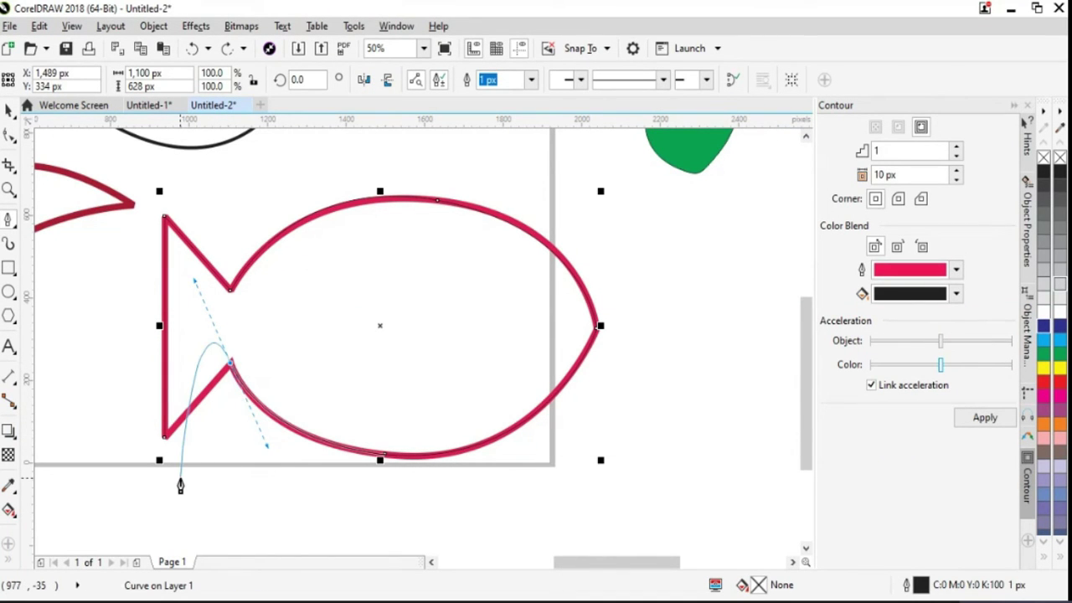
click(231, 367)
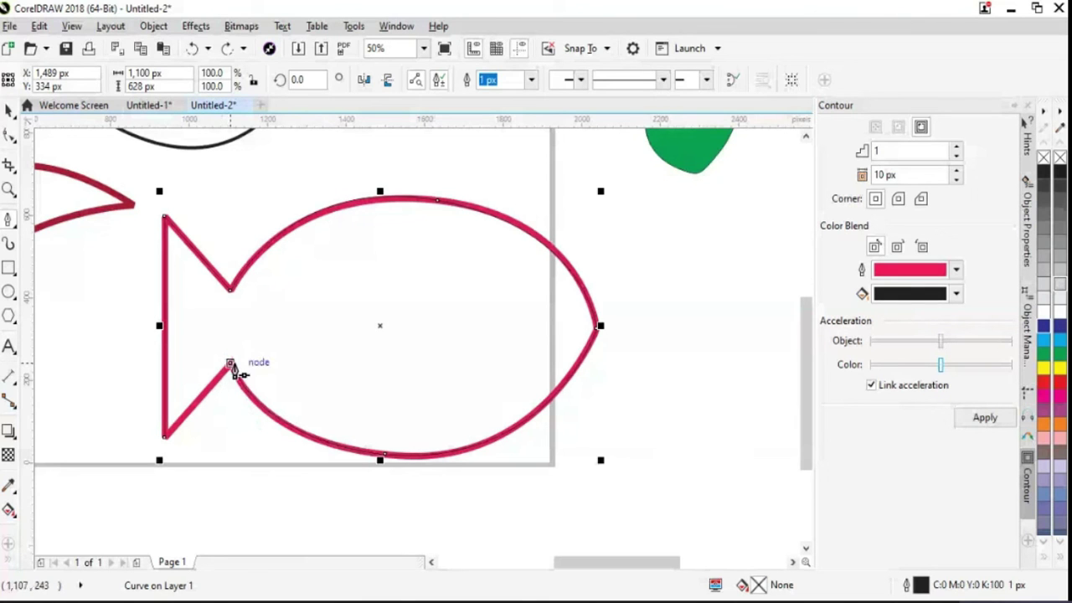
click(231, 367)
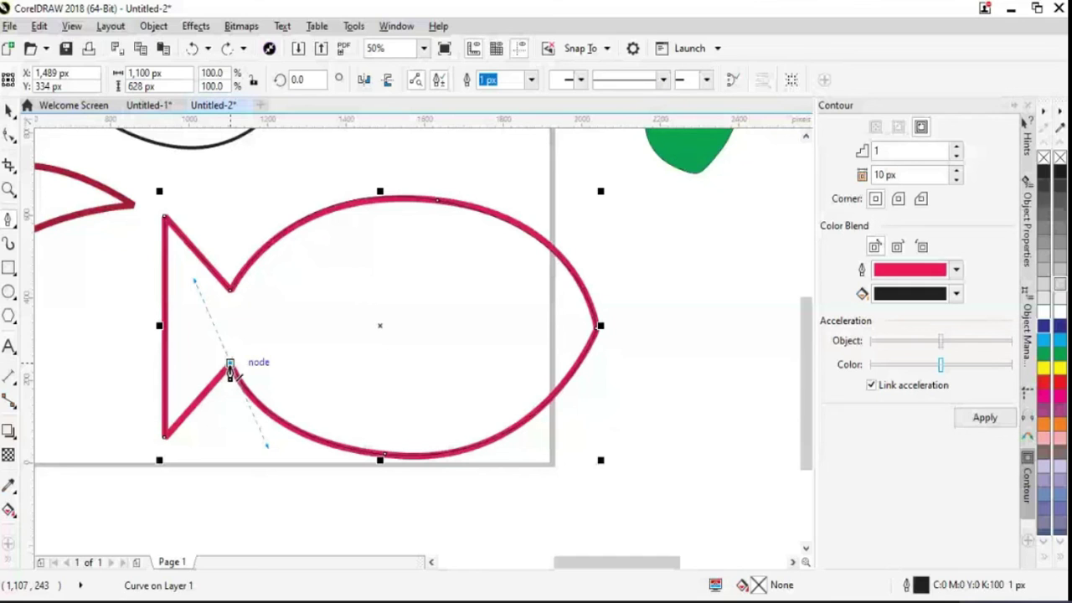
click(168, 436)
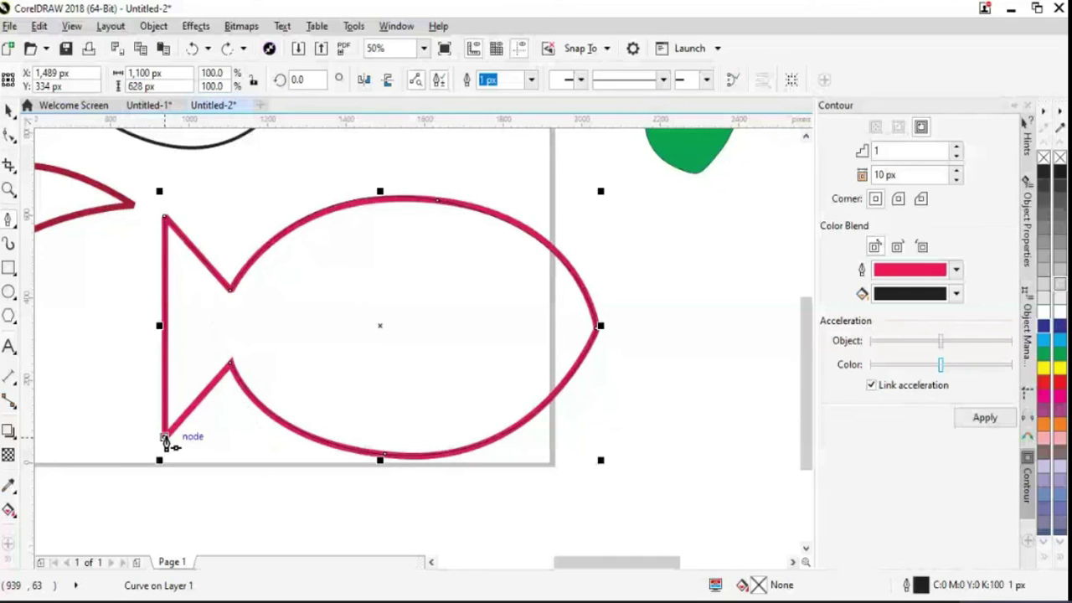
click(233, 367)
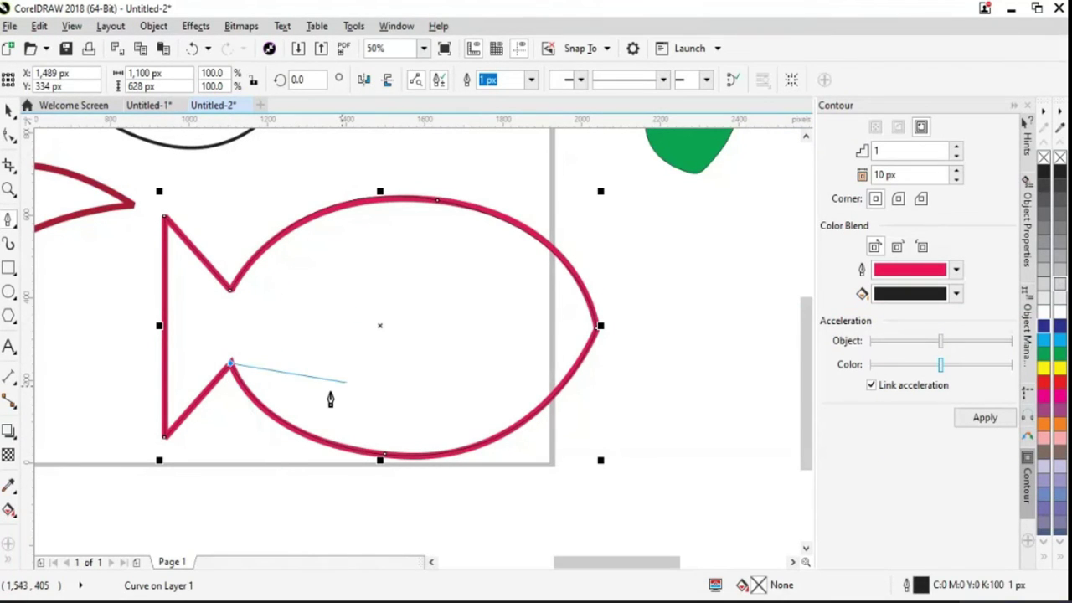
- Select the traced fish outline and move it off the red fish, centred at about X 1,548 px, Y 182 px
click(9, 109)
click(253, 516)
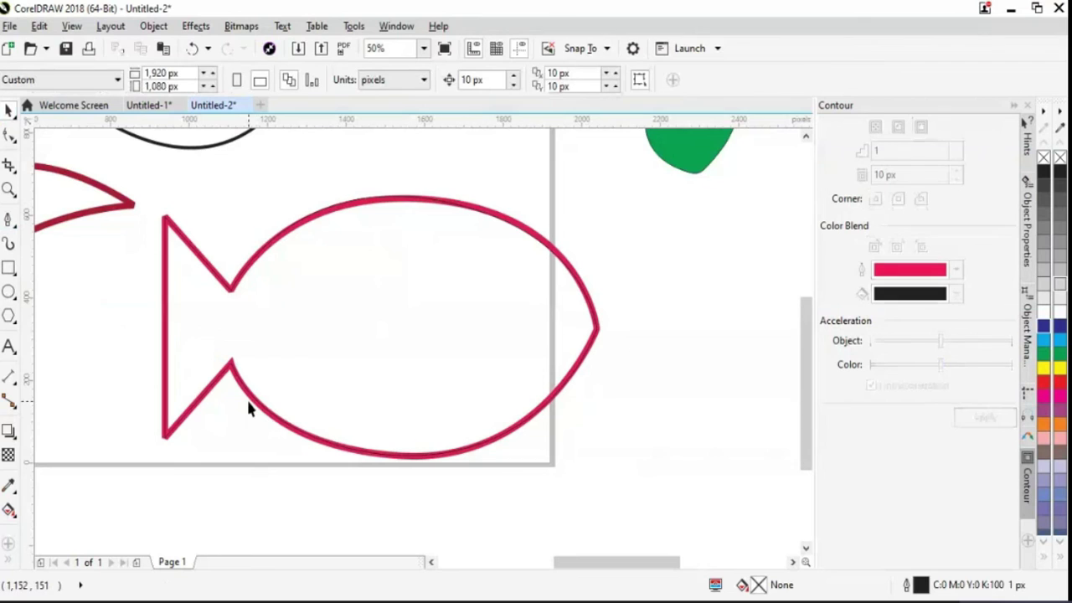
click(258, 407)
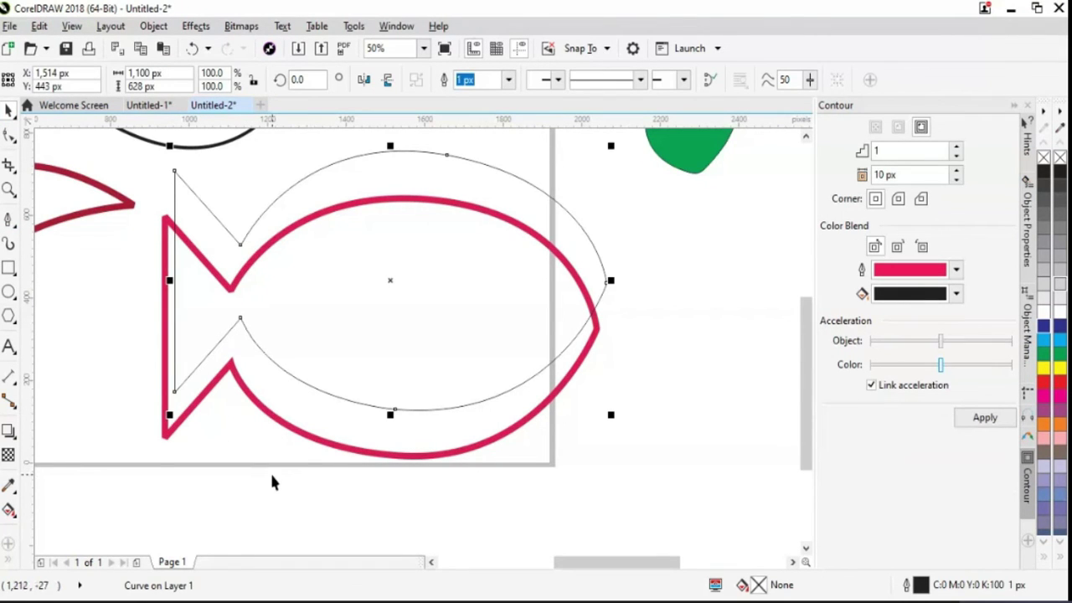
key(ctrl+z)
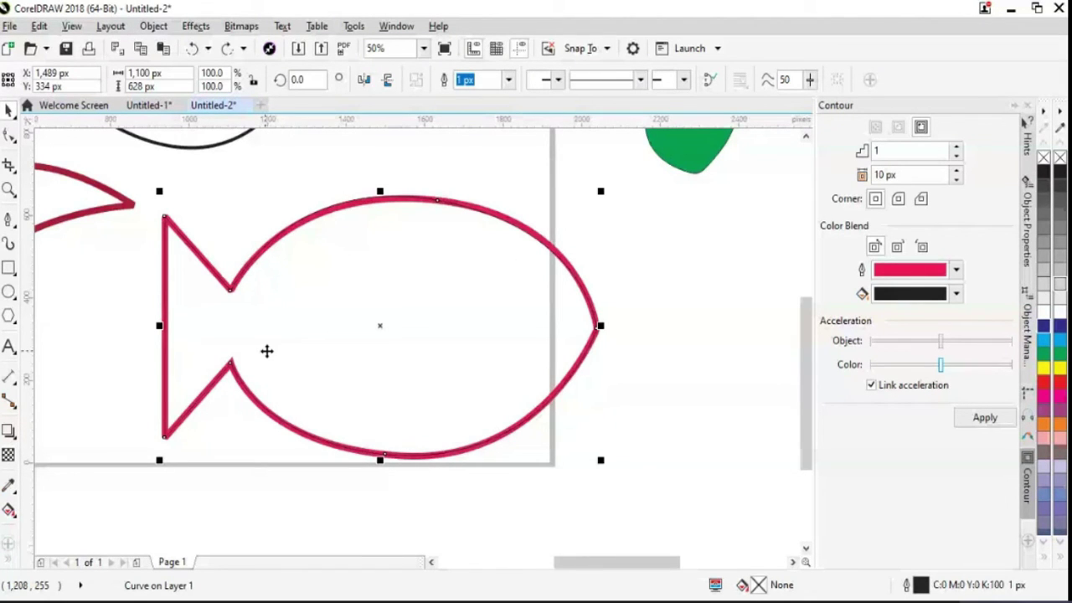
drag(266, 351, 290, 413)
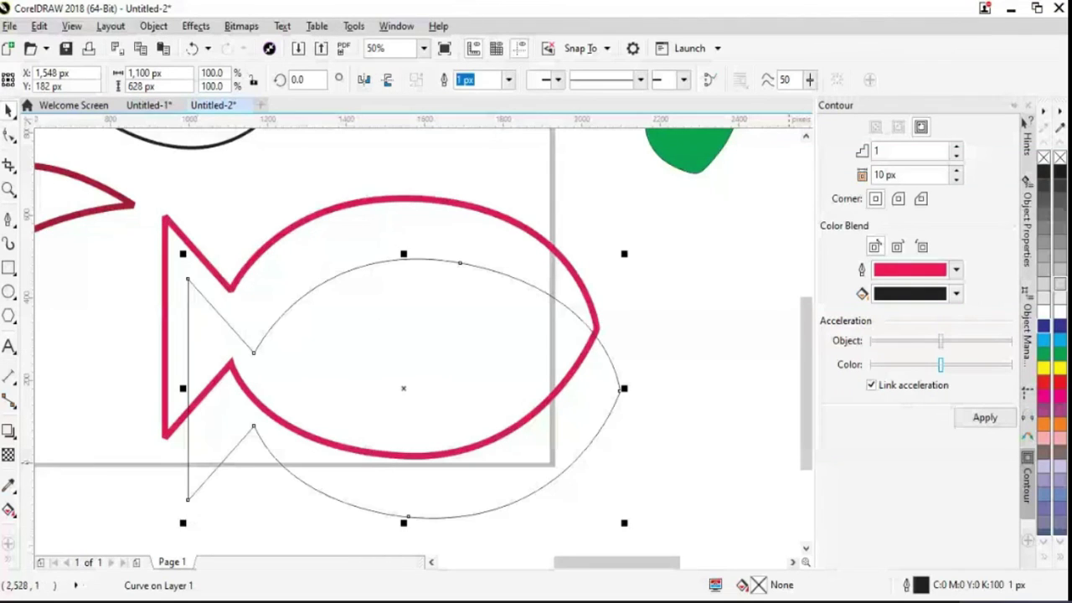
- Set the traced fish's outline width to 20 px
click(507, 80)
click(466, 221)
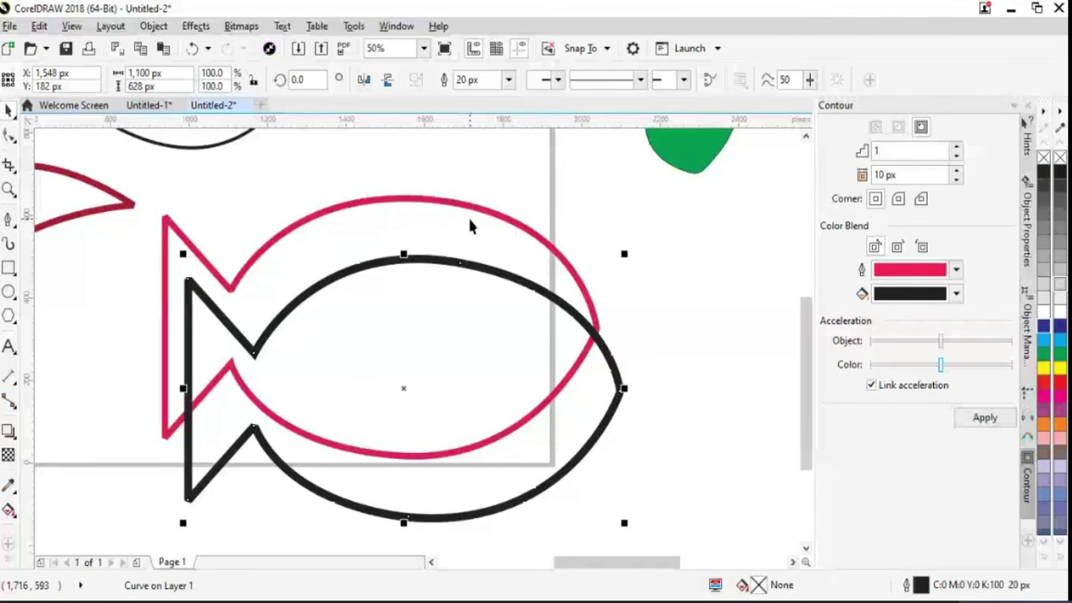
click(702, 407)
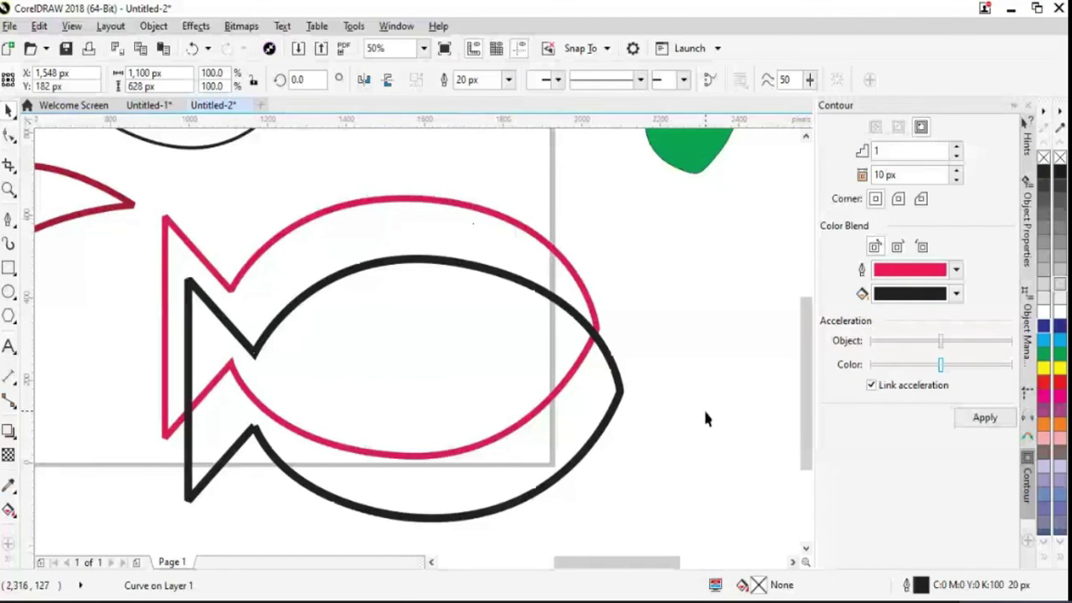
click(485, 216)
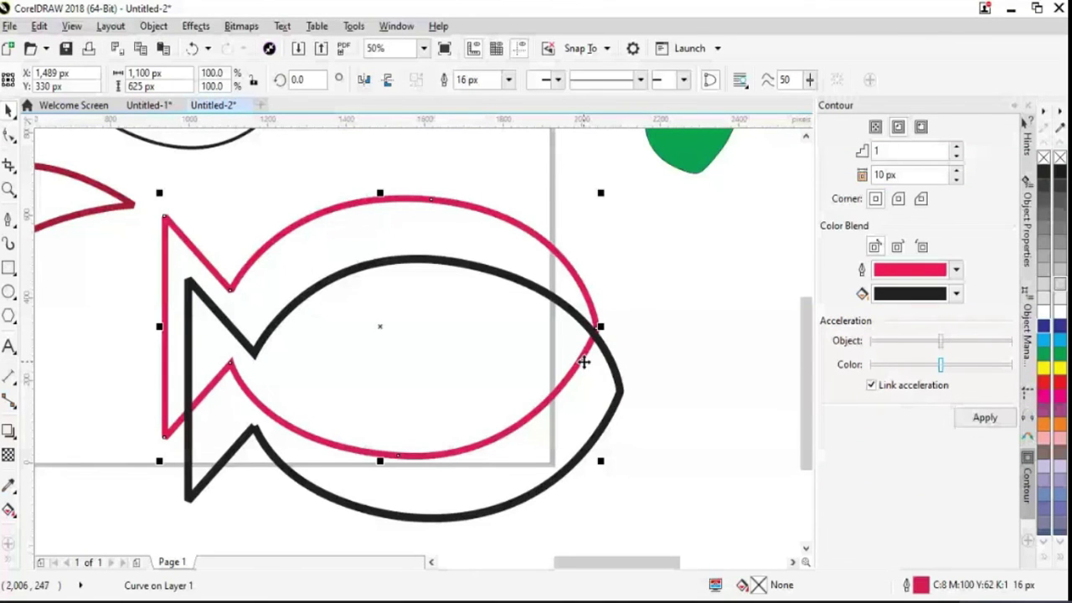
- Move the black traced fish outside the page beside the red fish's nose, centred at about X 2,731 px, Y 230 px
scroll(583, 362, down, 2)
drag(584, 362, 576, 514)
drag(575, 419, 574, 441)
scroll(808, 474, down, 1)
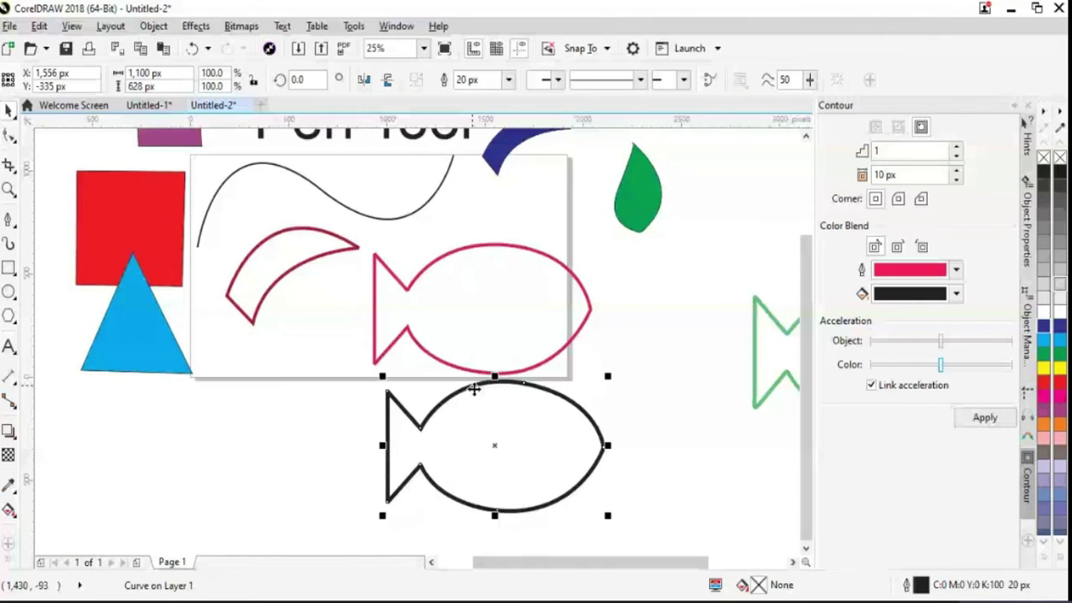
drag(474, 388, 397, 304)
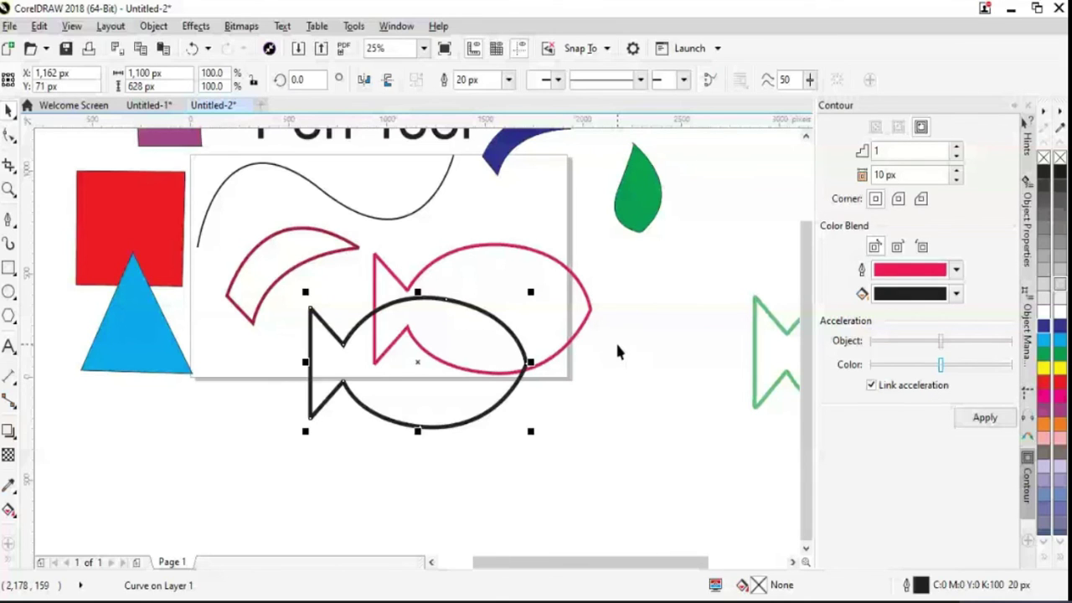
scroll(616, 351, up, 1)
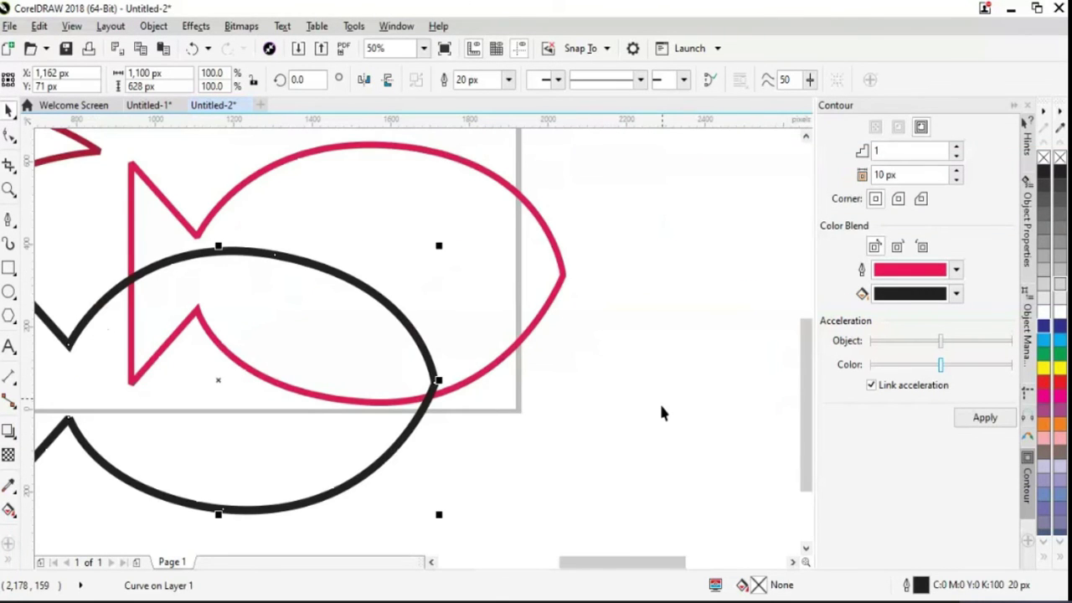
drag(218, 380, 517, 409)
drag(308, 453, 691, 480)
scroll(690, 480, up, 4)
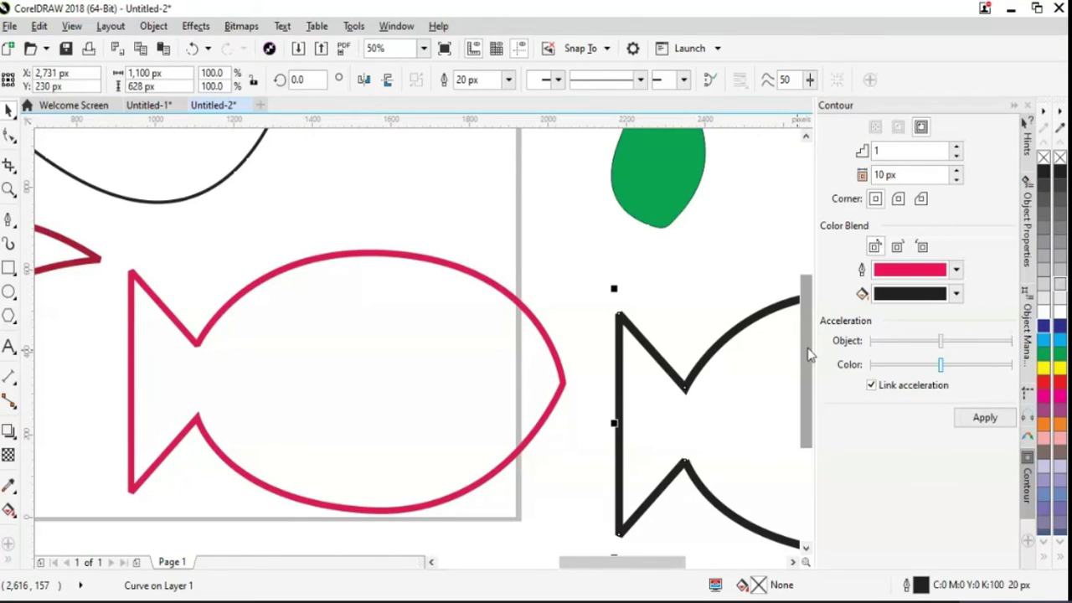